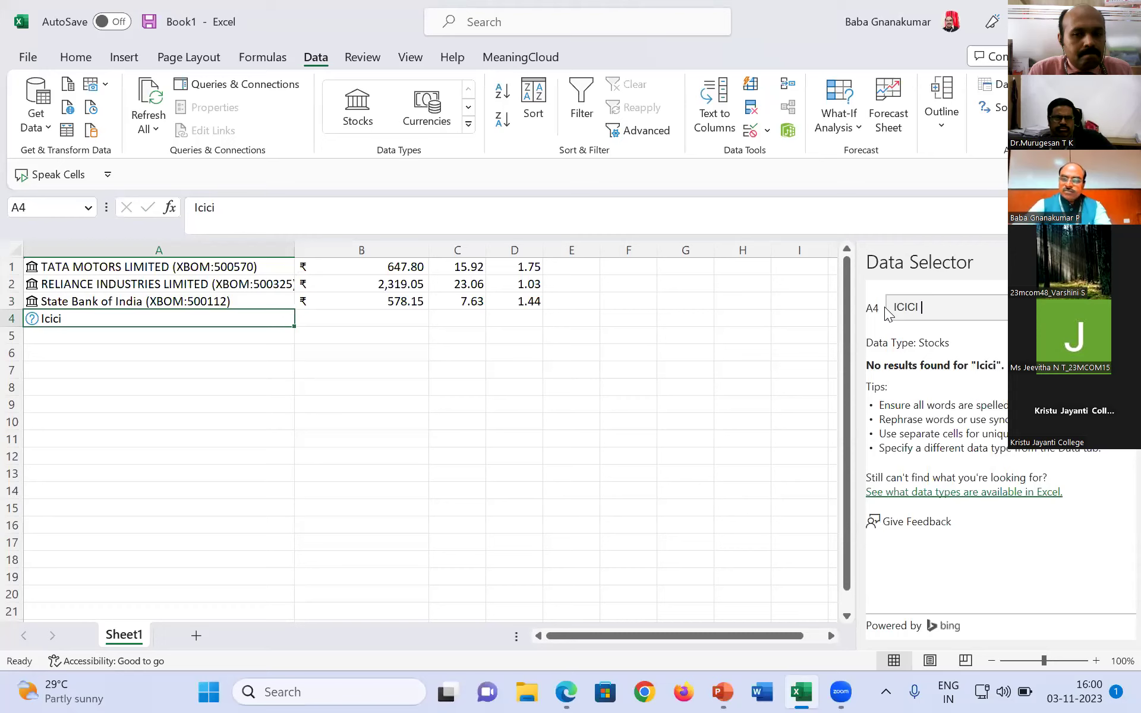
# Look up "ICICI bank" as the stock for cell A4 and choose the ICICI BANK LIMITED match on the Bombay Stock Exchange.
pyautogui.write('ank')
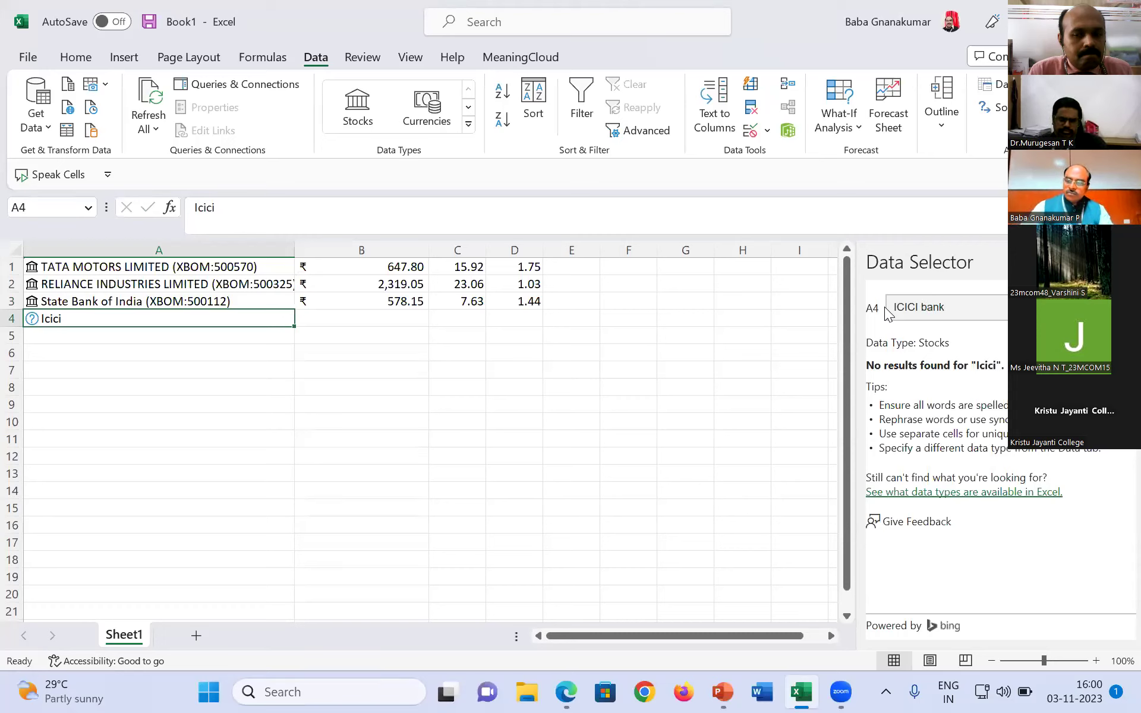
pyautogui.press('Return')
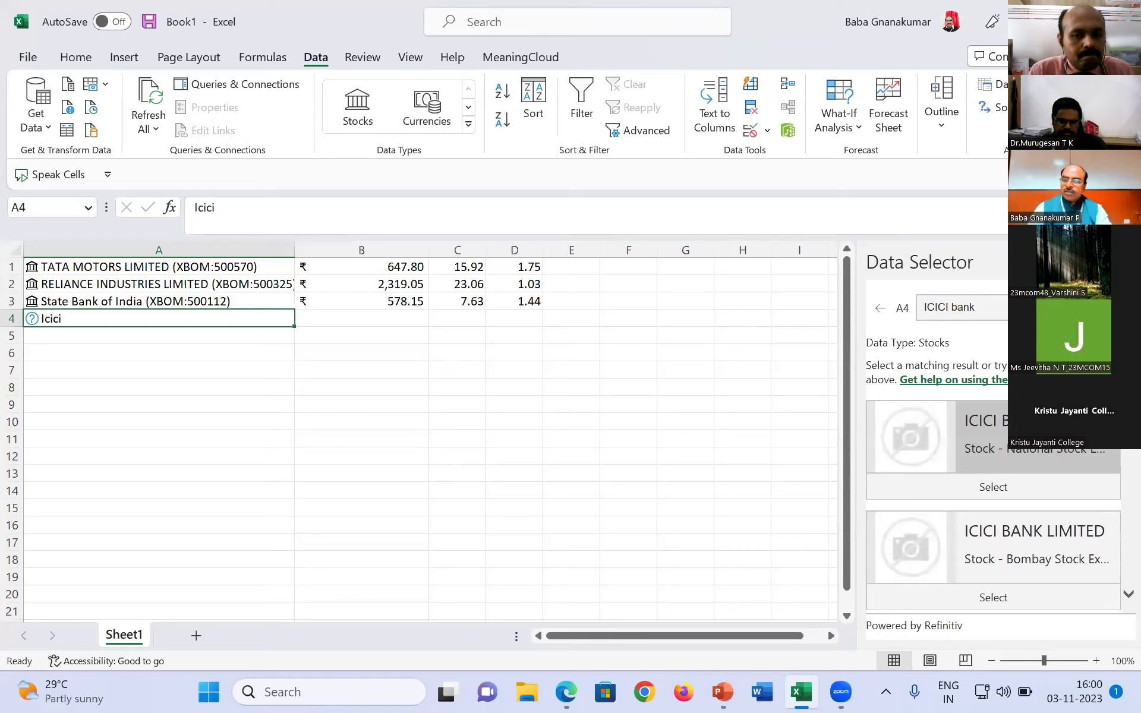
pyautogui.scroll(-2, 993, 488)
pyautogui.scroll(2, 992, 487)
pyautogui.scroll(-2, 993, 487)
pyautogui.scroll(1, 1014, 454)
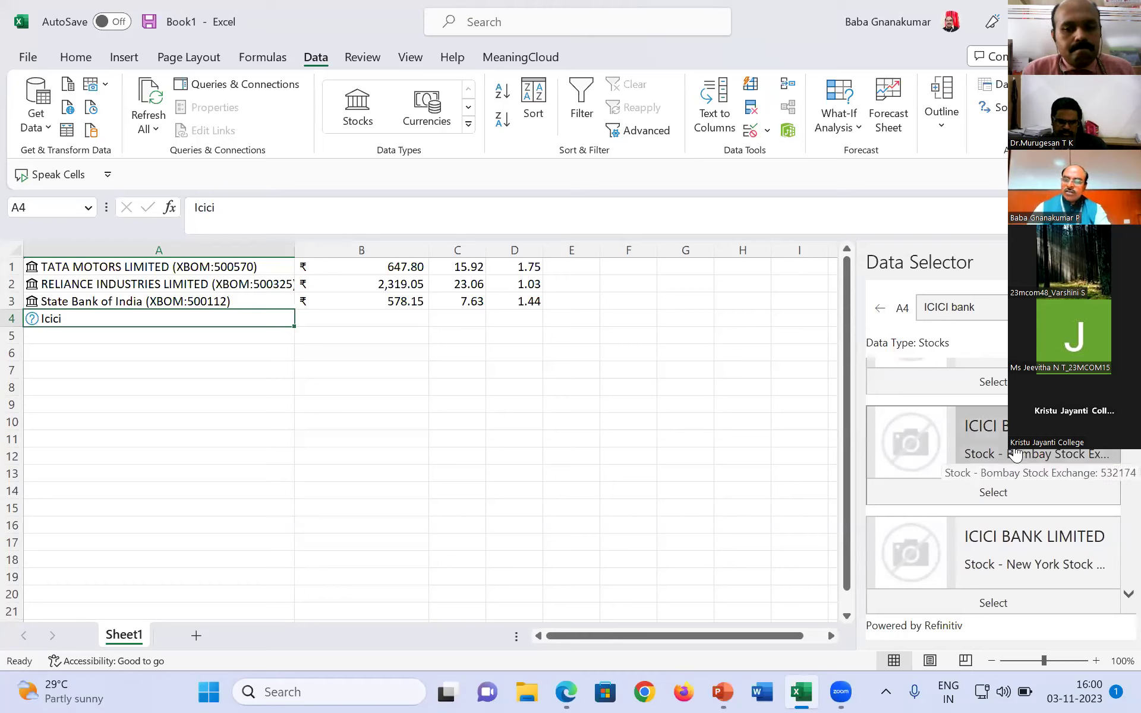
pyautogui.click(1015, 454)
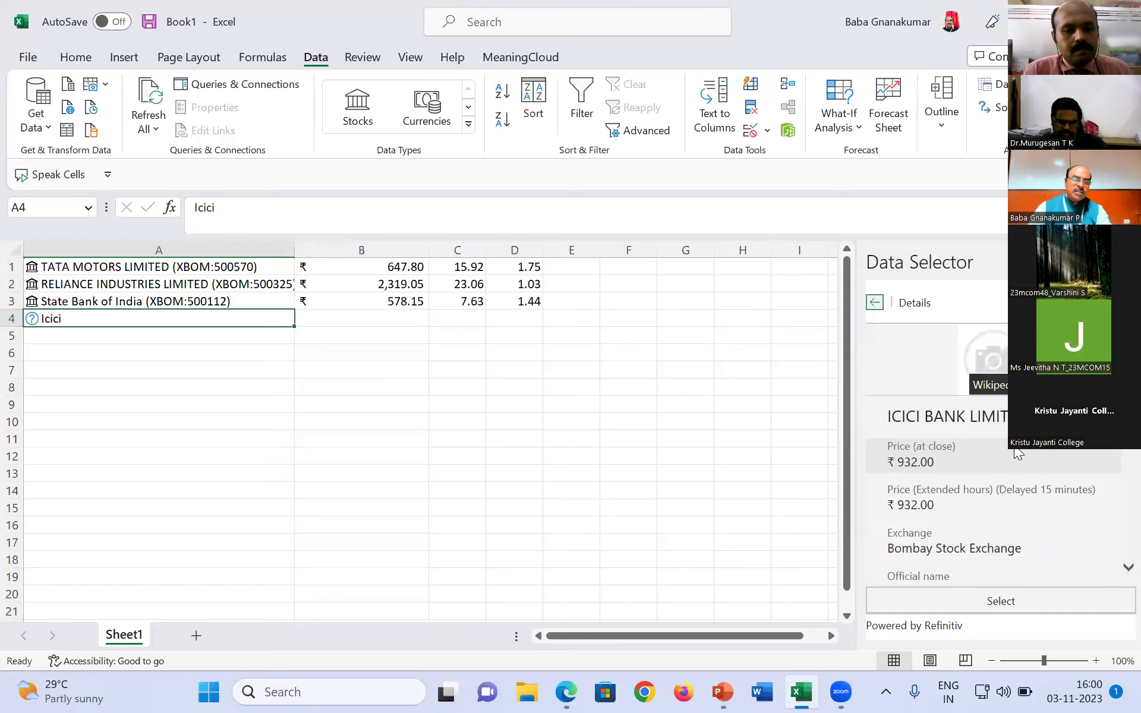
pyautogui.click(1016, 595)
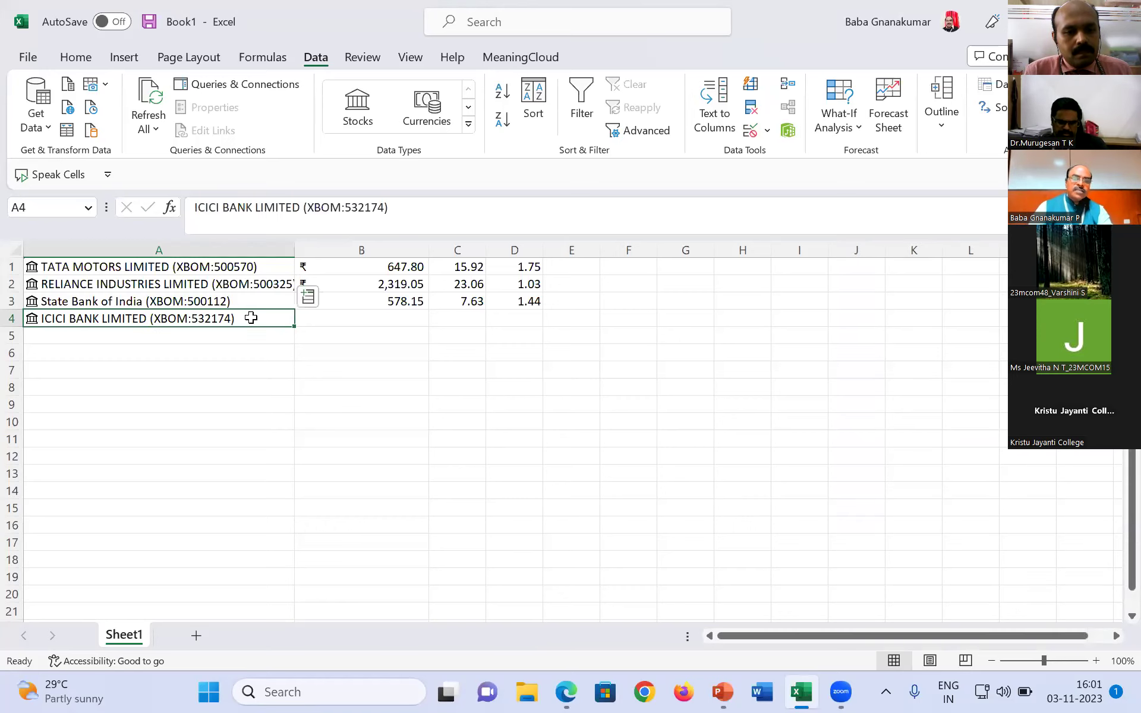
# Add the Price and P/E fields for the ICICI BANK LIMITED stock in cell A4.
pyautogui.click(311, 296)
pyautogui.moveTo(552, 384); pyautogui.dragTo(571, 492)
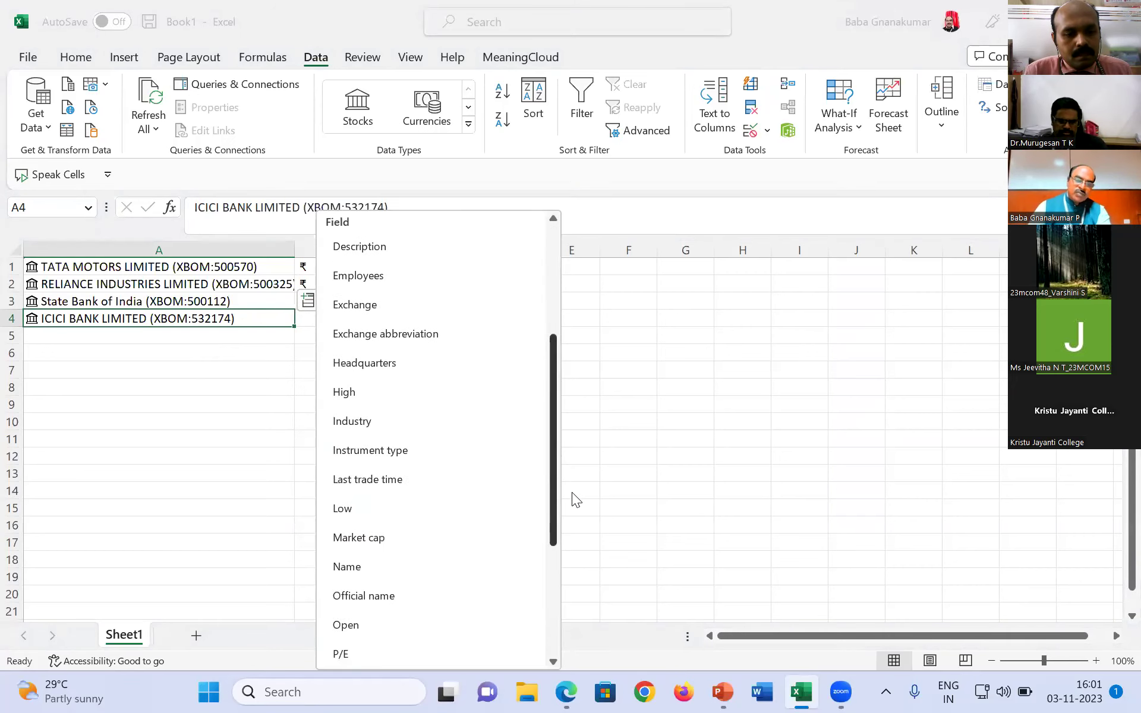
pyautogui.moveTo(551, 381); pyautogui.dragTo(555, 483)
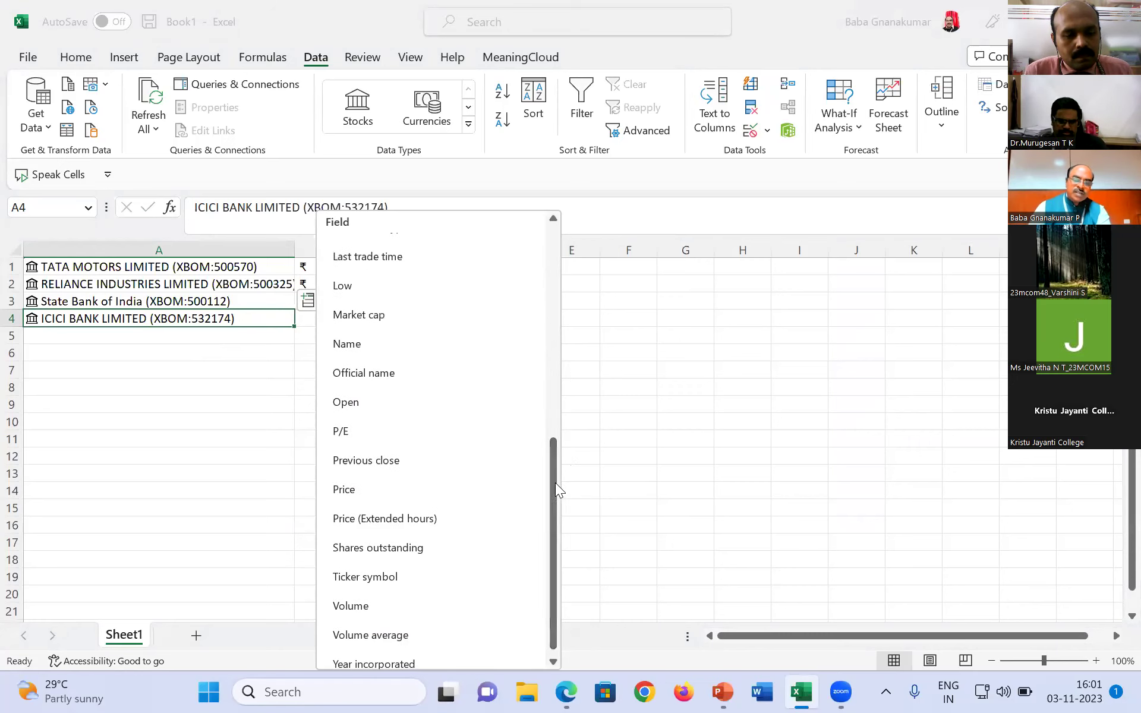
pyautogui.click(442, 492)
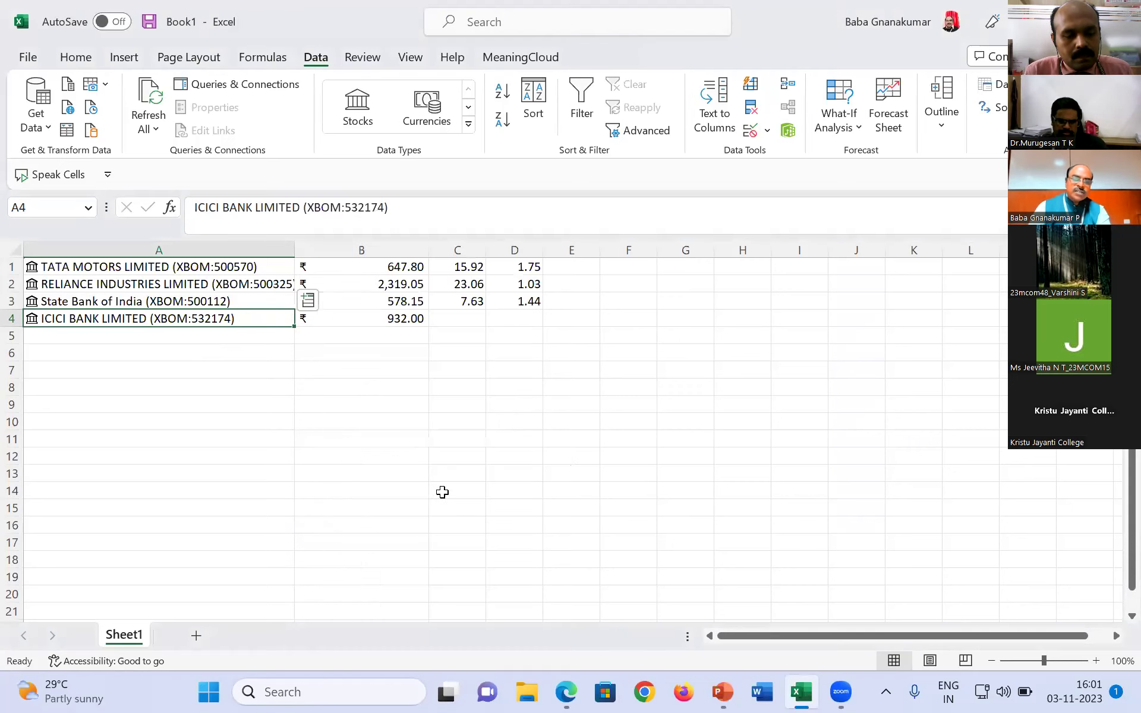
pyautogui.click(305, 302)
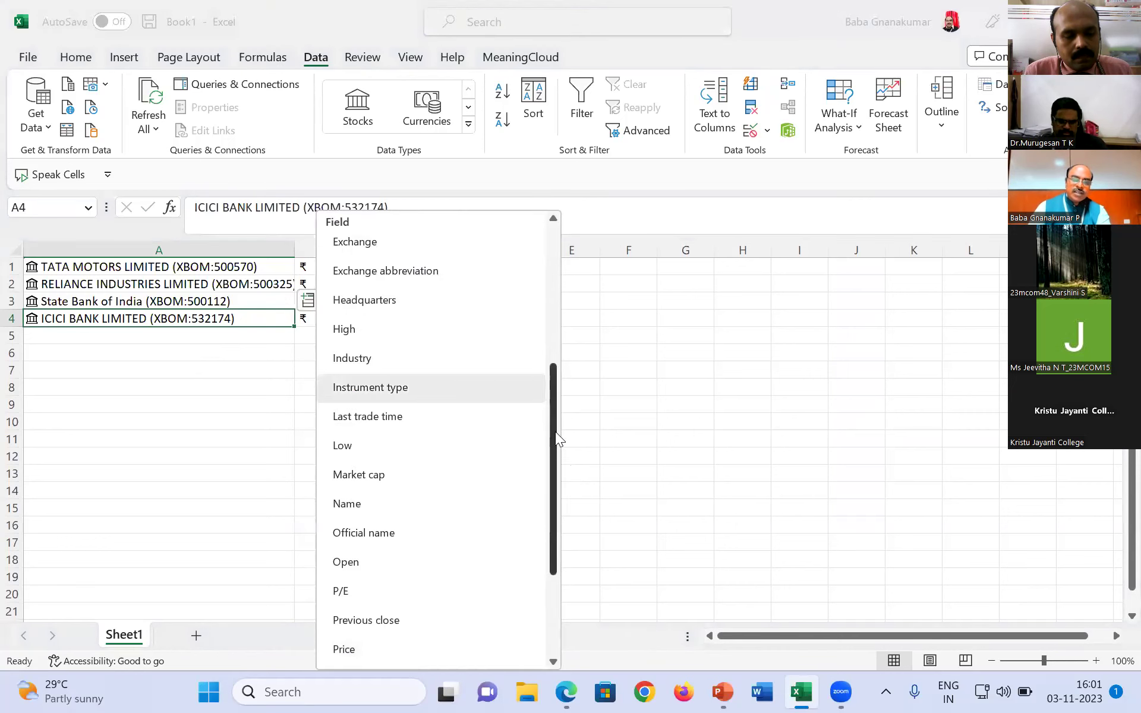
pyautogui.moveTo(555, 431); pyautogui.dragTo(551, 461)
pyautogui.click(442, 459)
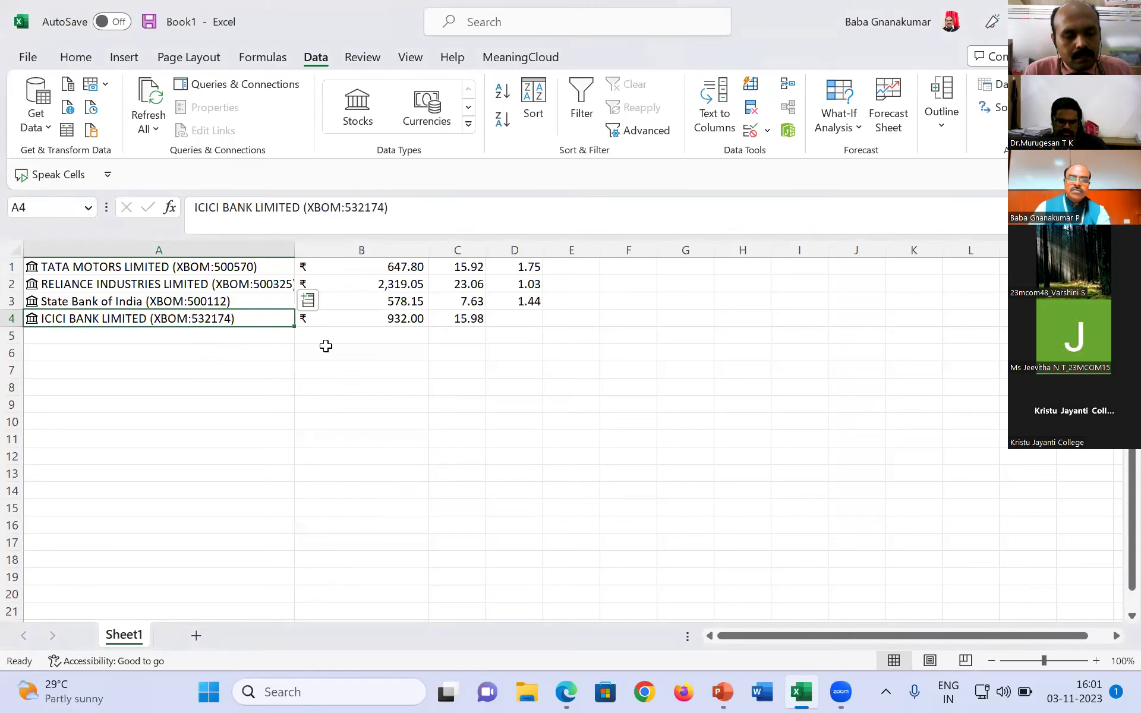
# Add the Beta field for the ICICI BANK LIMITED stock in cell A4.
pyautogui.click(308, 301)
pyautogui.moveTo(551, 360); pyautogui.dragTo(569, 240)
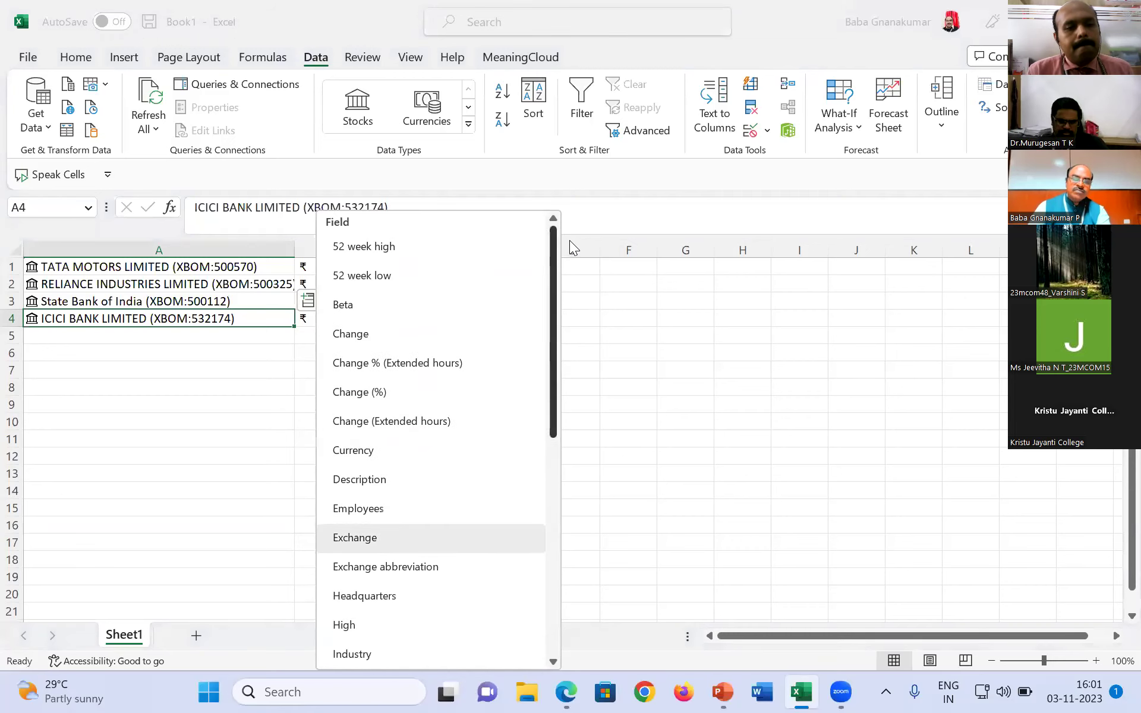
pyautogui.click(434, 304)
pyautogui.click(766, 418)
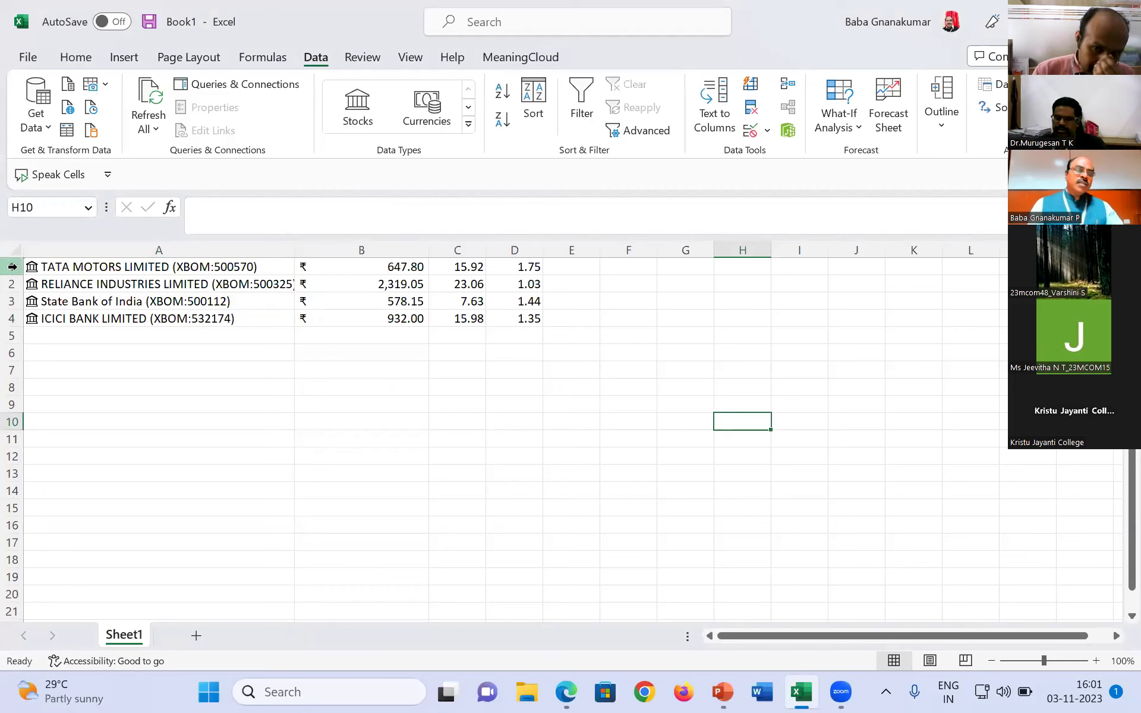
# Insert a blank row above the TATA MOTORS LIMITED row.
pyautogui.click(12, 267)
pyautogui.rightClick(12, 267)
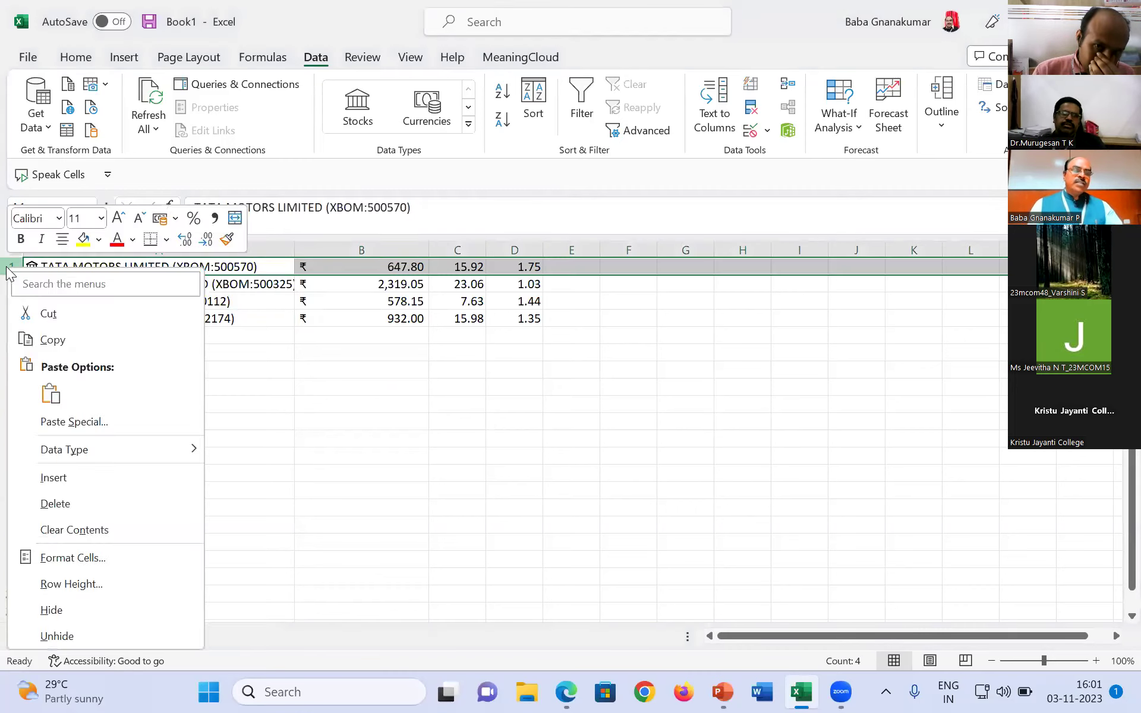
pyautogui.click(117, 487)
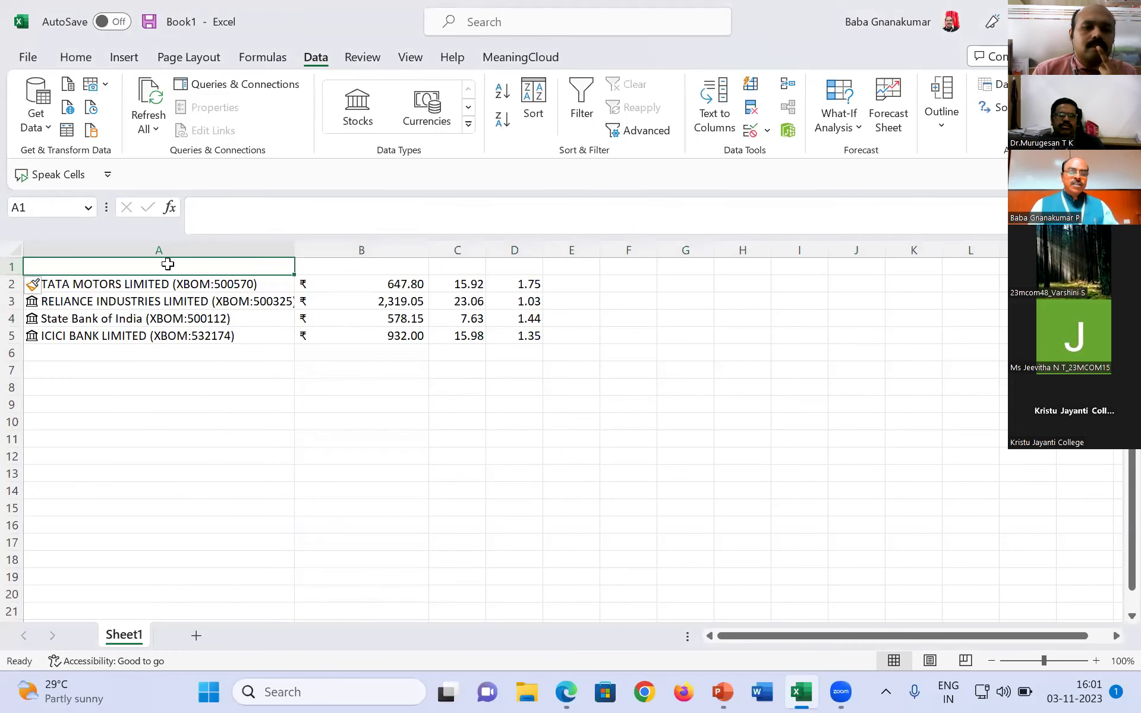
# Enter the column headings Scrips, Price, PE and Beta in cells A1 to D1.
pyautogui.write('Scrips')
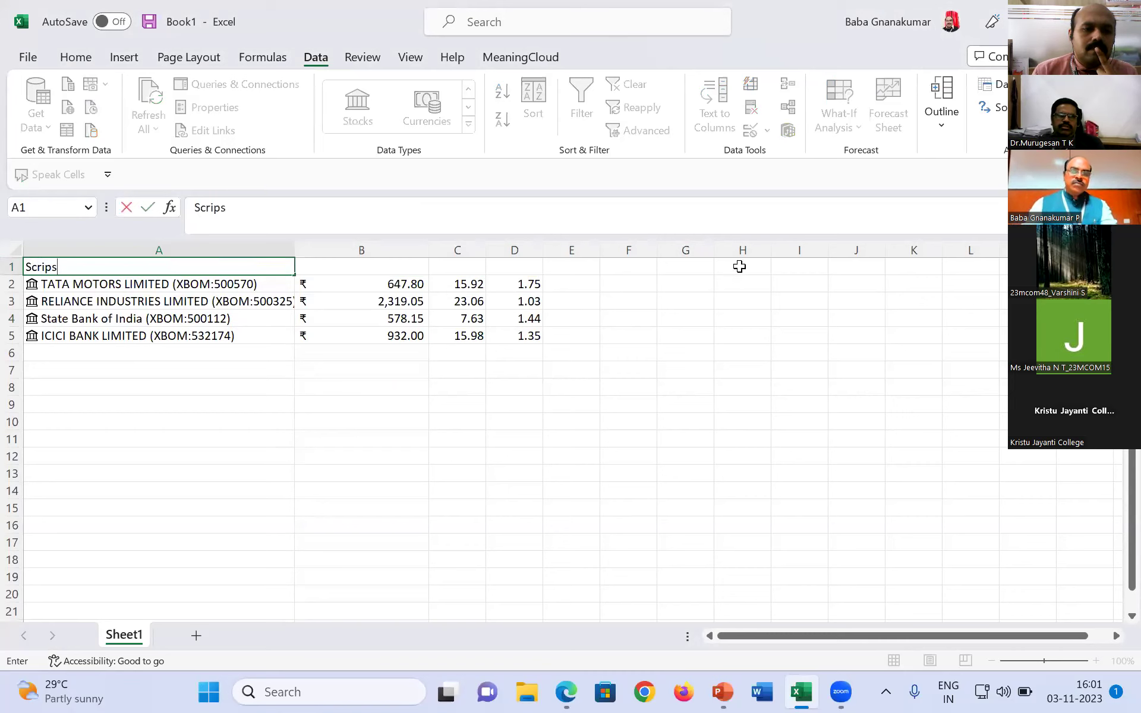
pyautogui.click(346, 260)
pyautogui.write('Price')
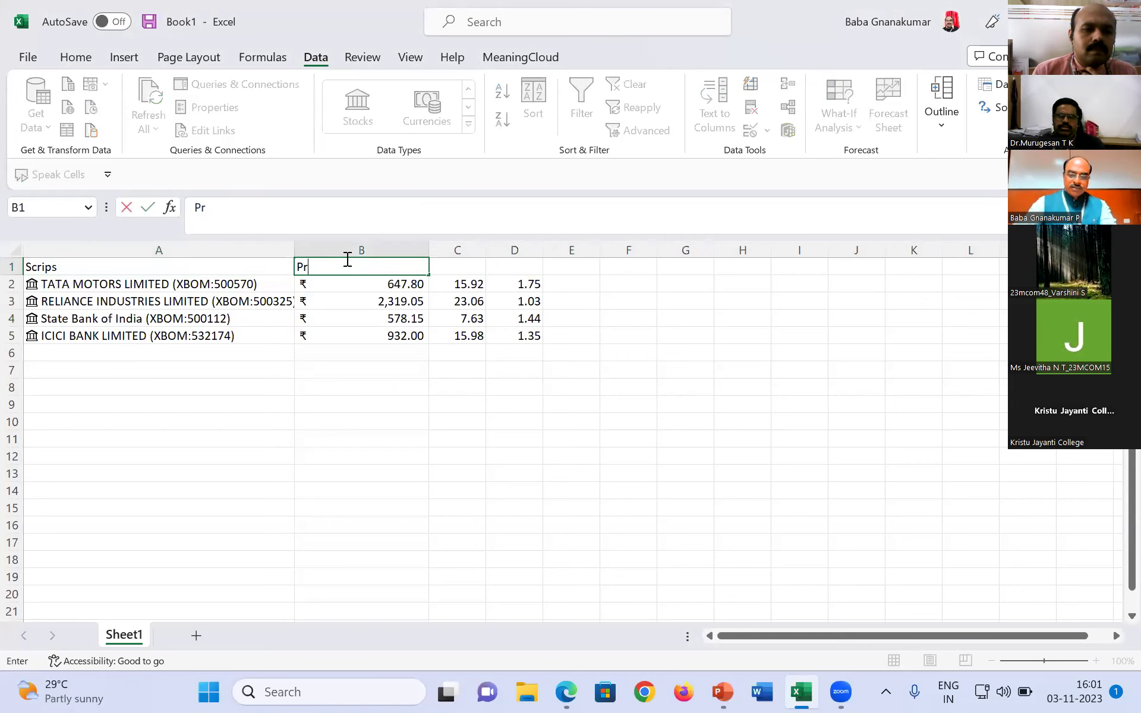
pyautogui.click(448, 264)
pyautogui.write('PE')
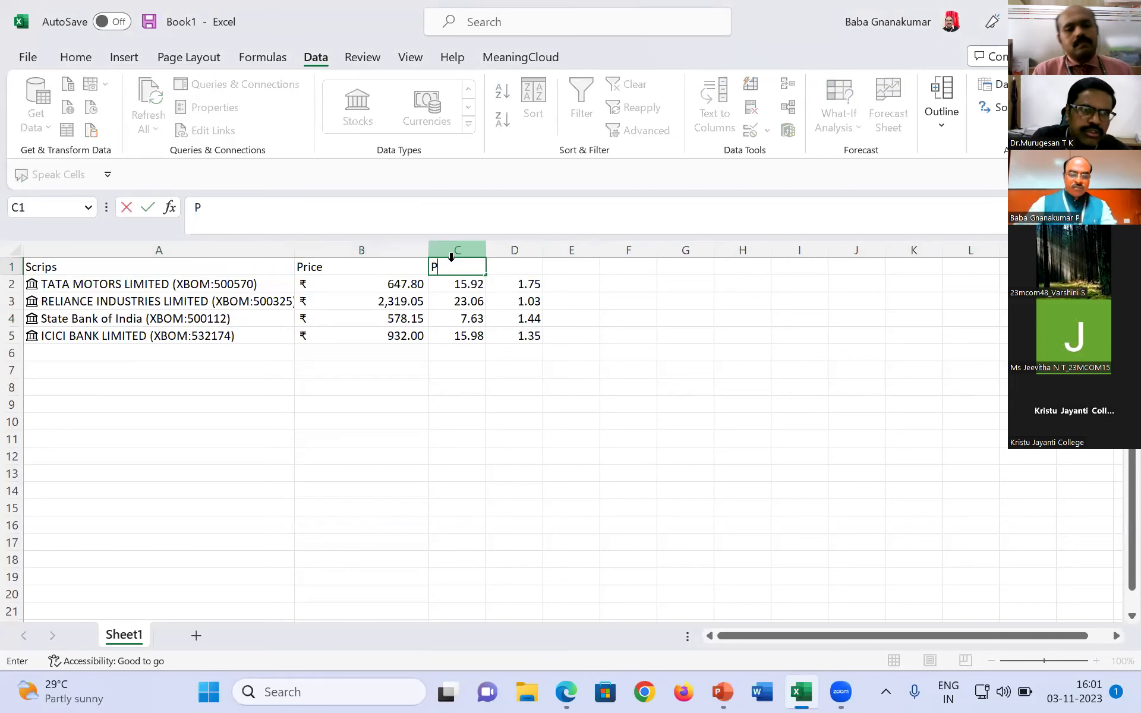
pyautogui.click(540, 268)
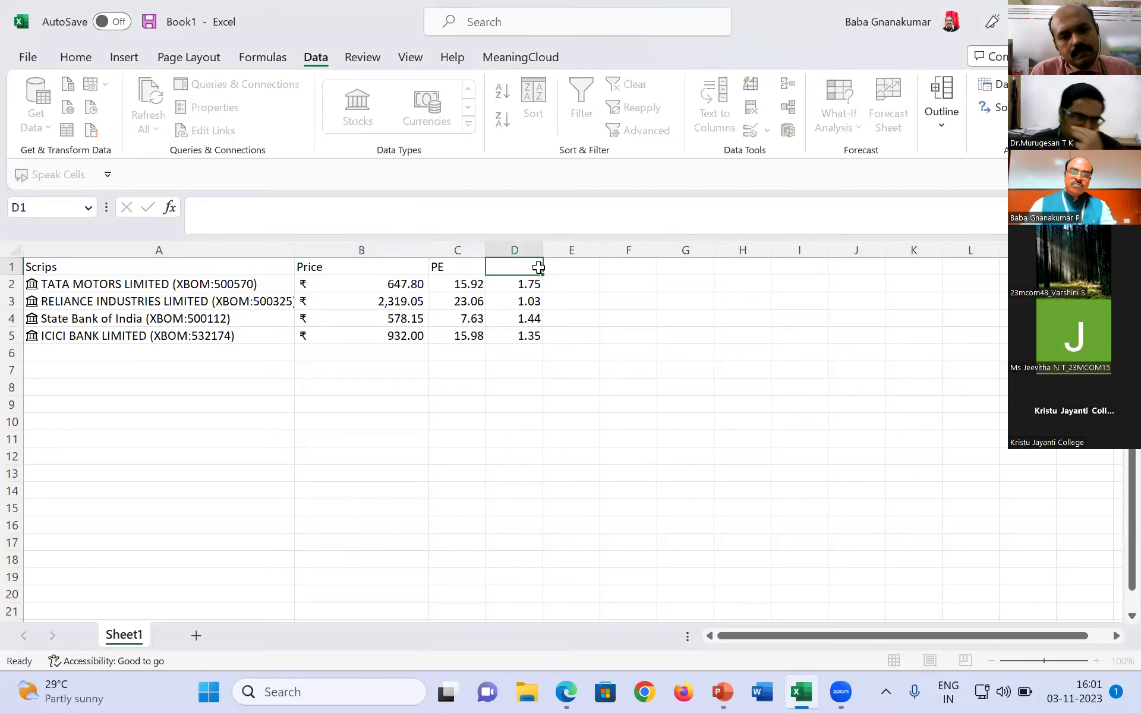
pyautogui.write('Beta')
pyautogui.click(718, 333)
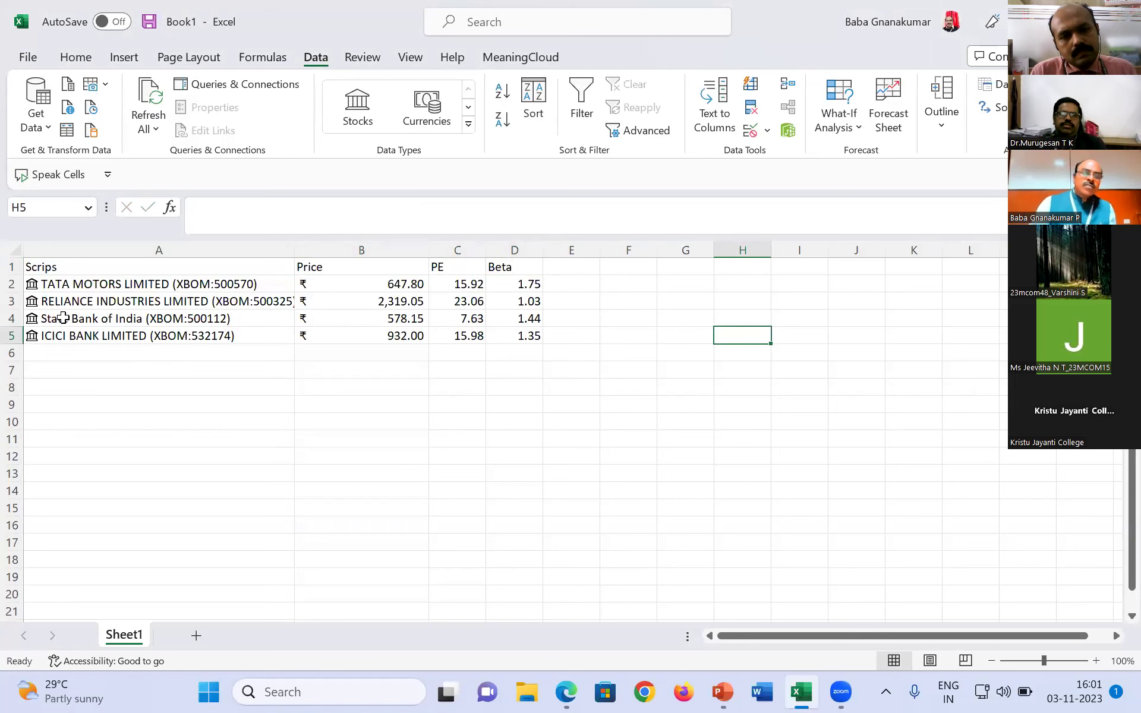
# Run Analyze Data on the range A1:D5 and insert the suggested chart of 'Price', 'PE', 'Beta' by 'Scrips'.
pyautogui.moveTo(91, 266); pyautogui.dragTo(501, 337)
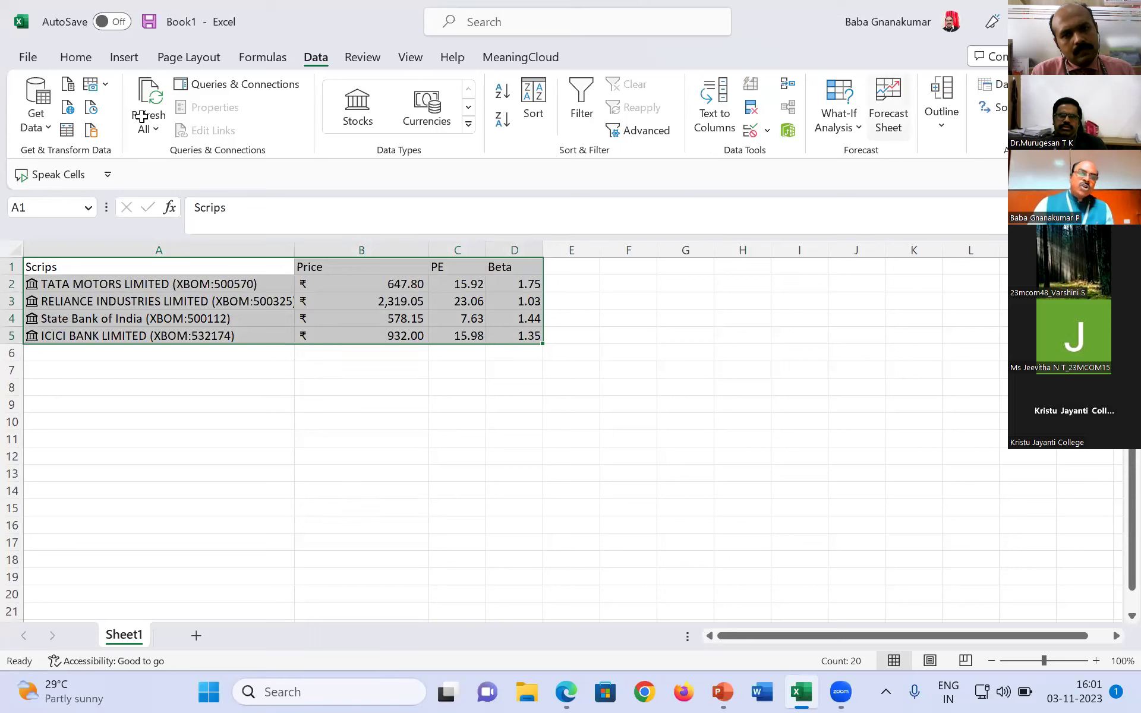
pyautogui.click(76, 58)
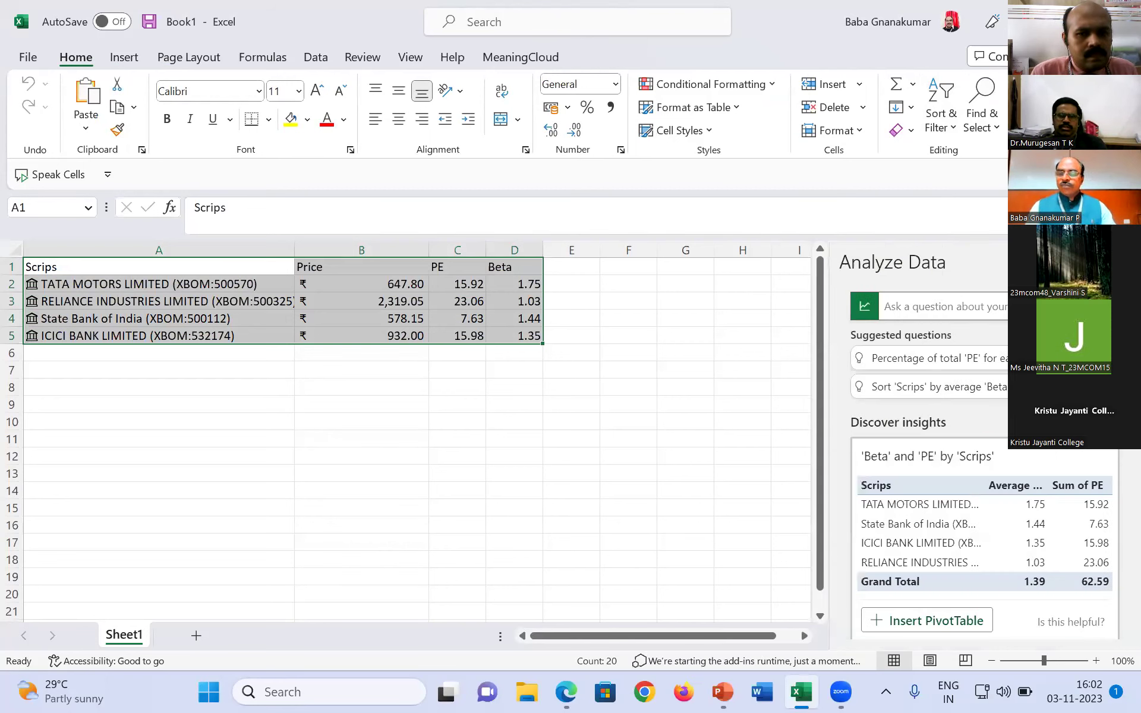
pyautogui.scroll(-5, 980, 446)
pyautogui.scroll(-3, 986, 457)
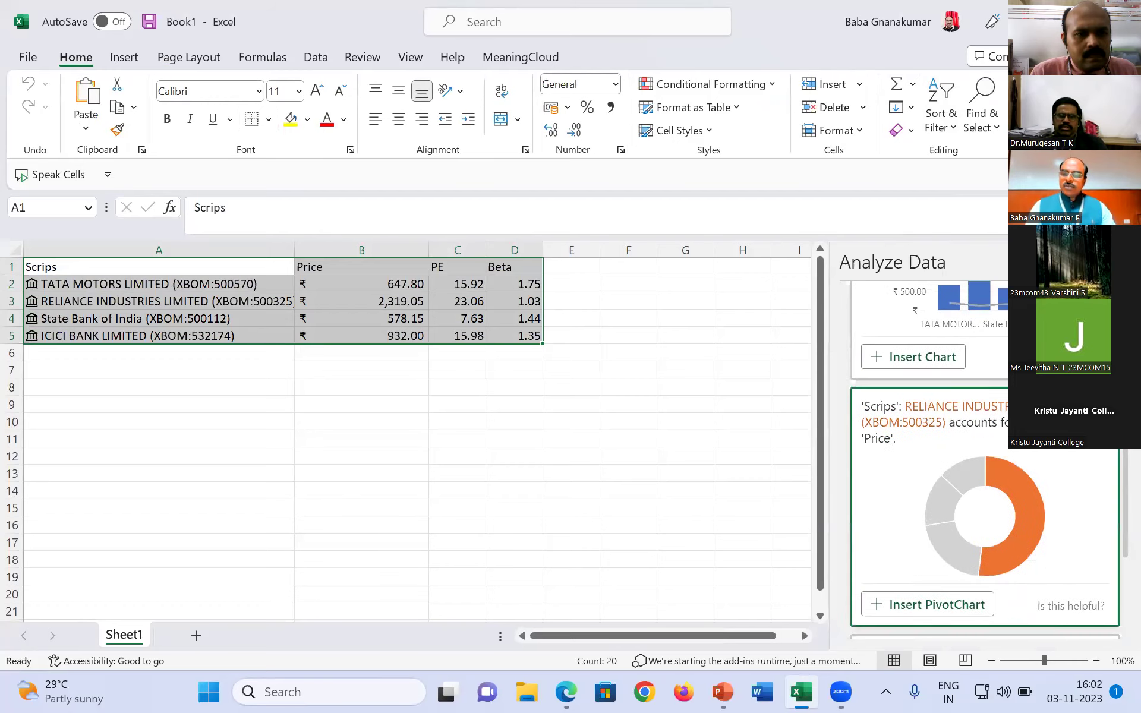
pyautogui.scroll(1, 986, 458)
pyautogui.scroll(6, 983, 446)
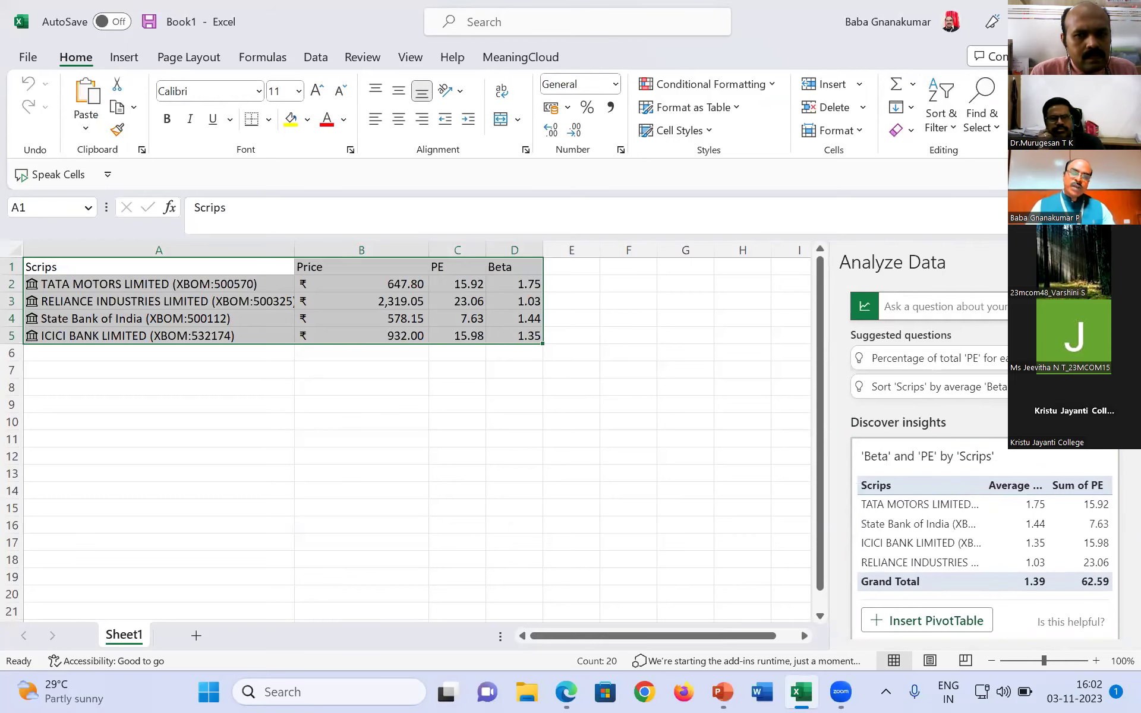
pyautogui.scroll(-5, 957, 449)
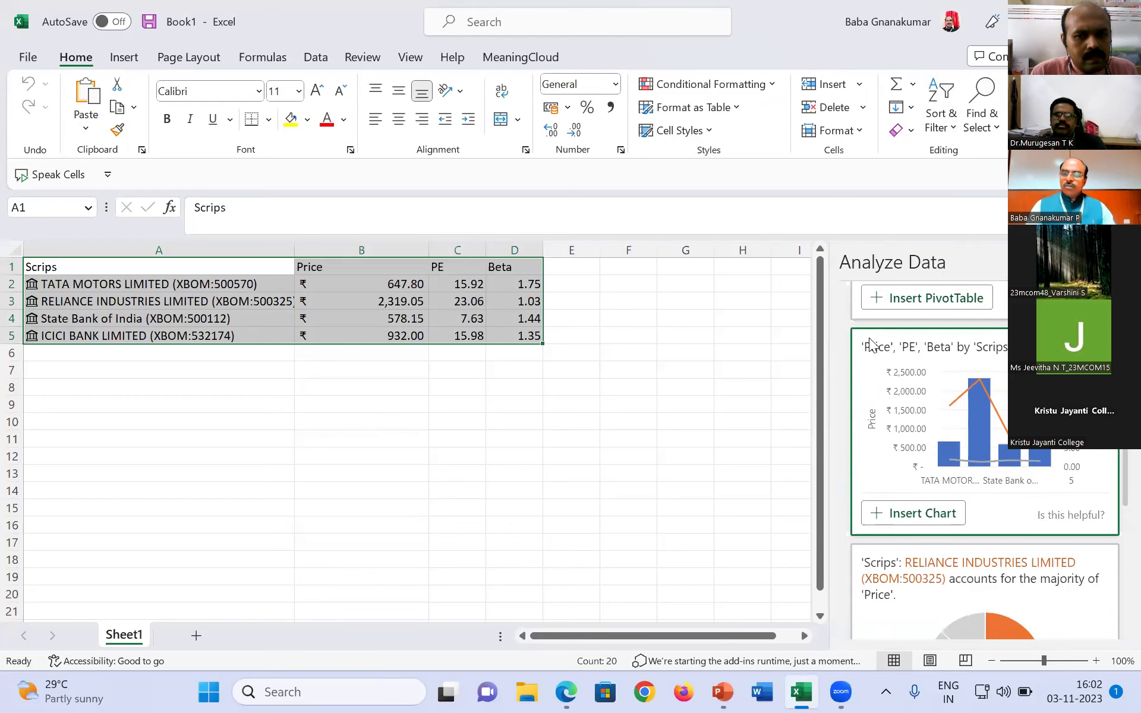
pyautogui.click(904, 514)
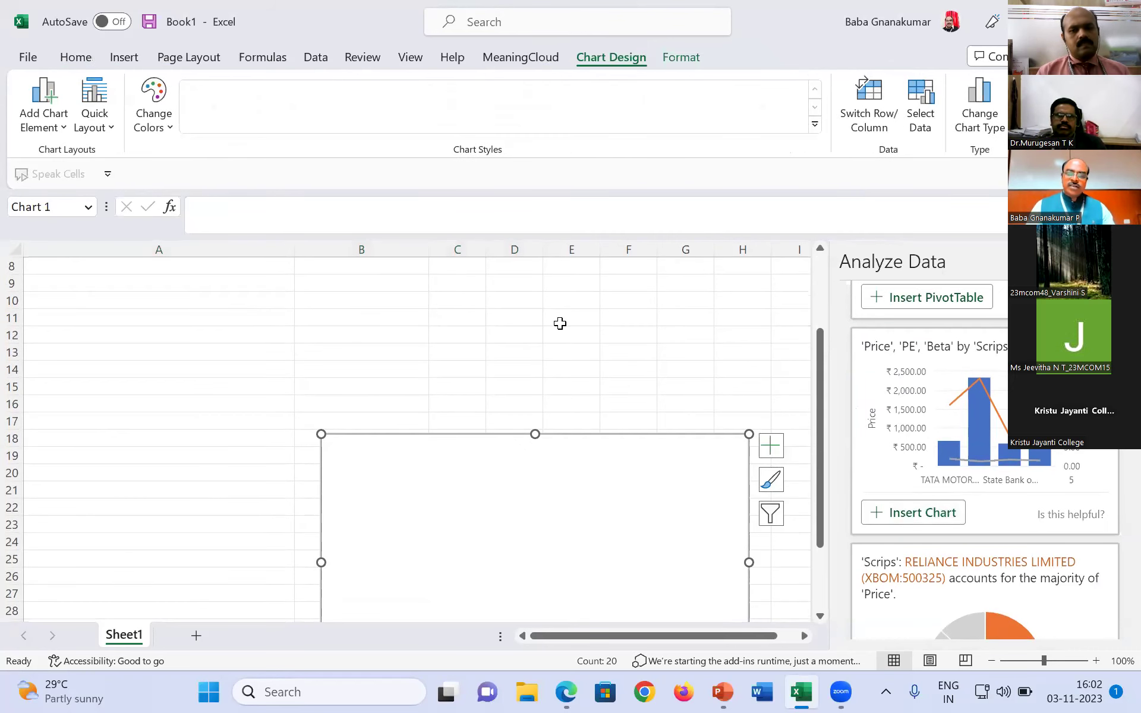
# Review the inserted combination chart and insert the suggested 'PE' column chart from the data insights.
pyautogui.scroll(-3, 648, 385)
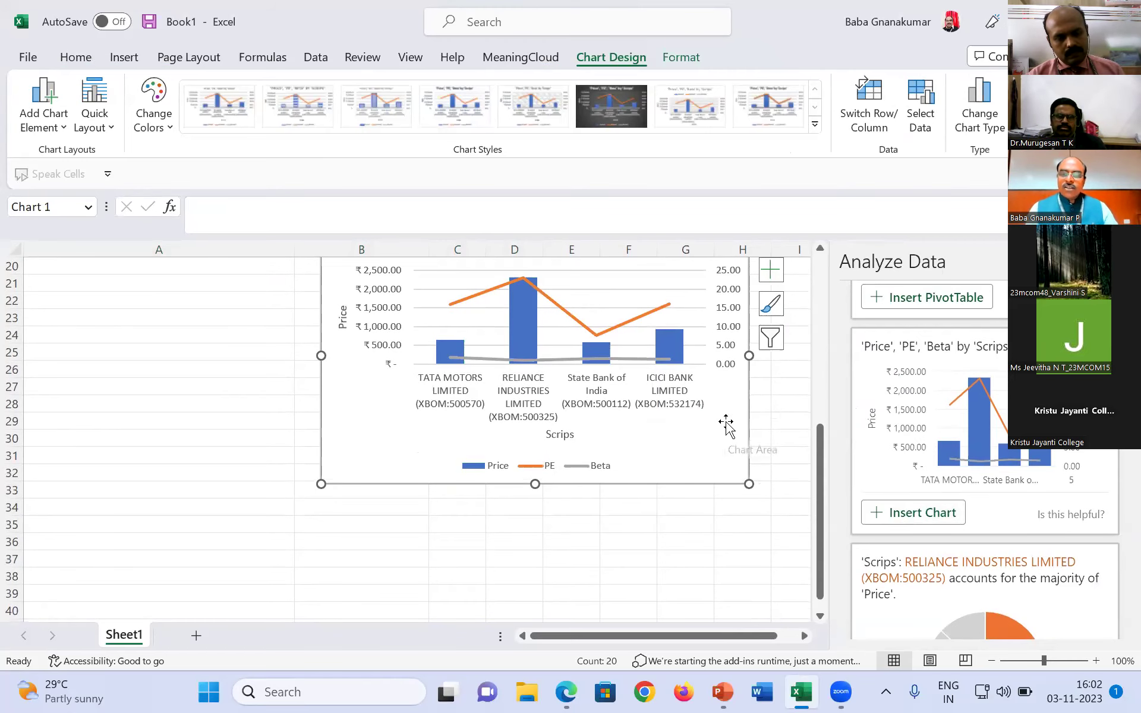
pyautogui.scroll(2, 731, 425)
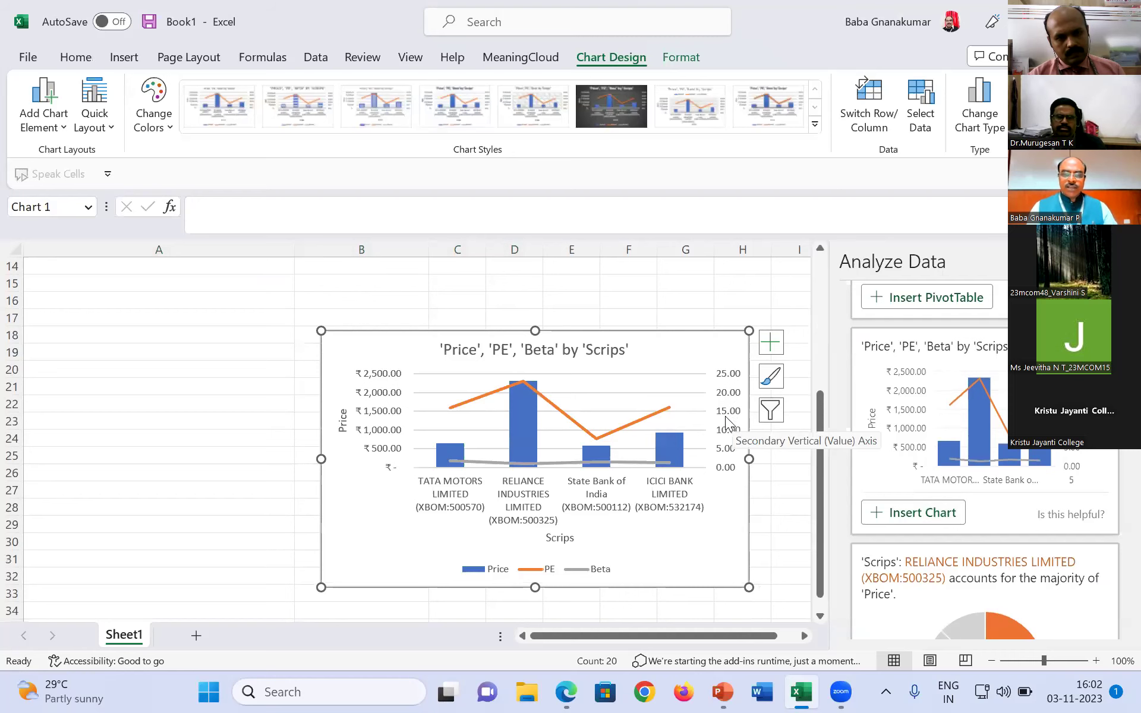
pyautogui.scroll(-2, 672, 336)
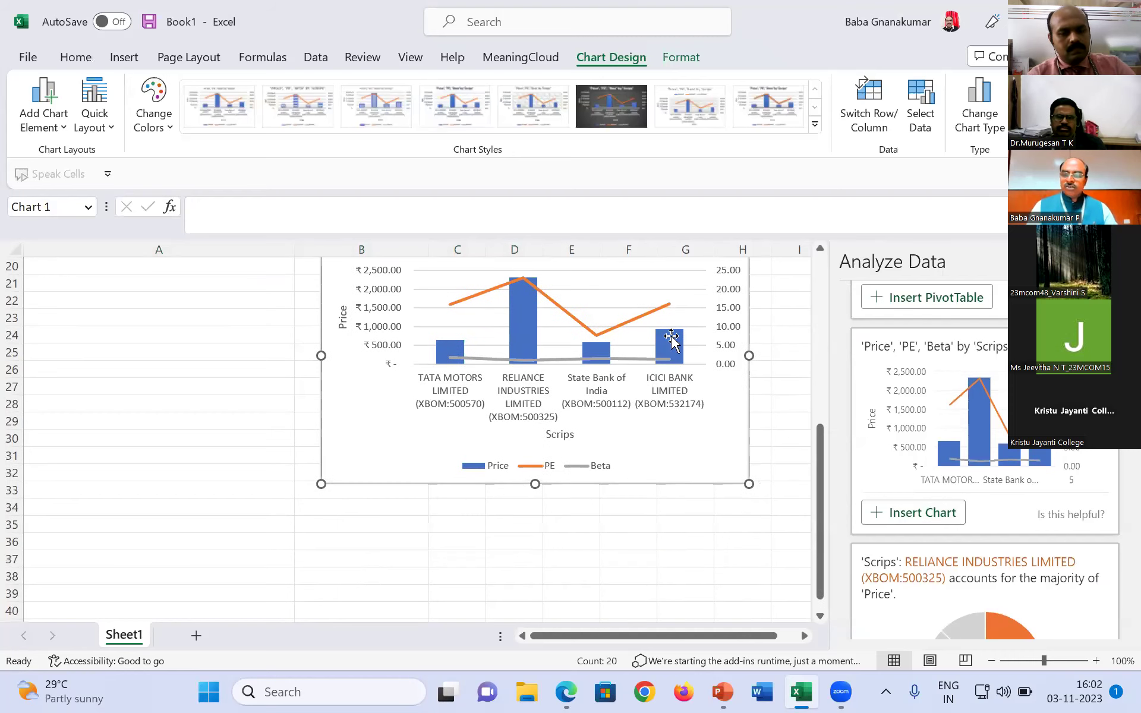
pyautogui.scroll(6, 671, 336)
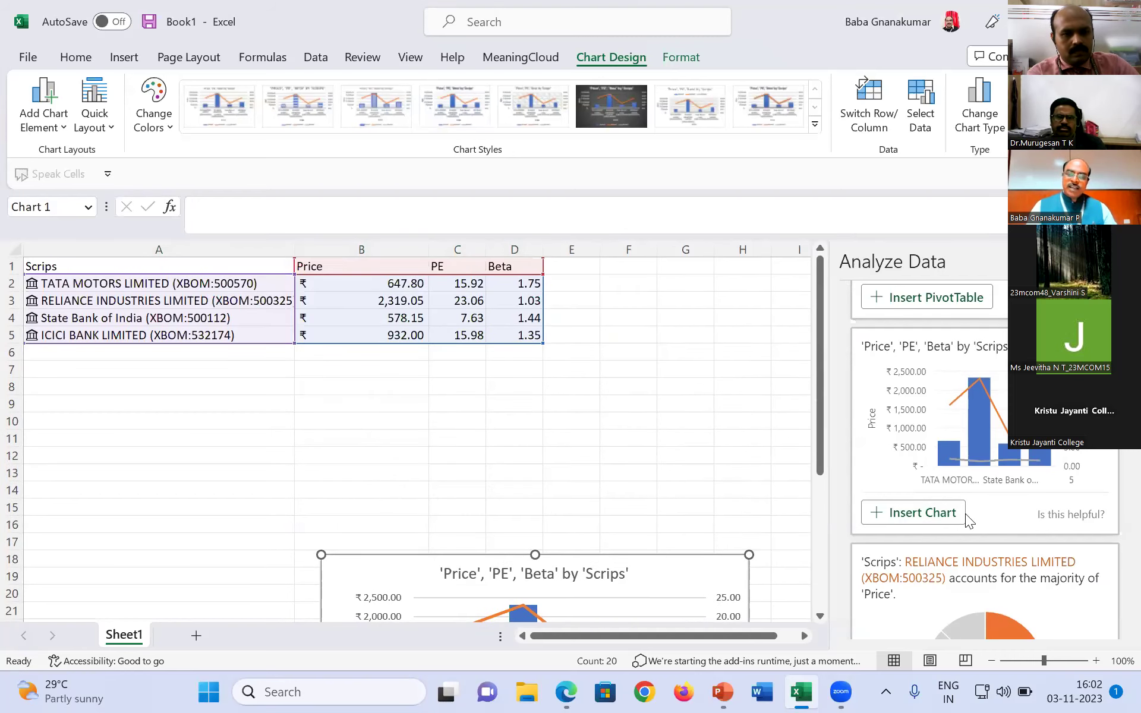
pyautogui.scroll(-5, 665, 437)
pyautogui.scroll(-5, 1112, 484)
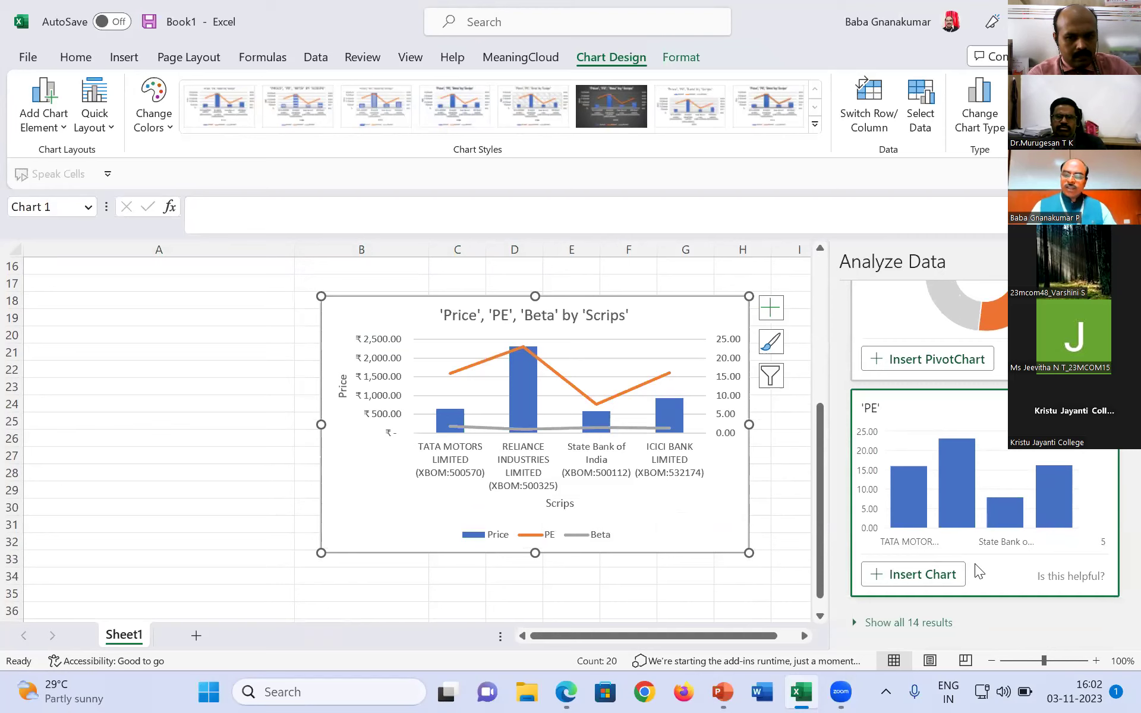
pyautogui.click(898, 574)
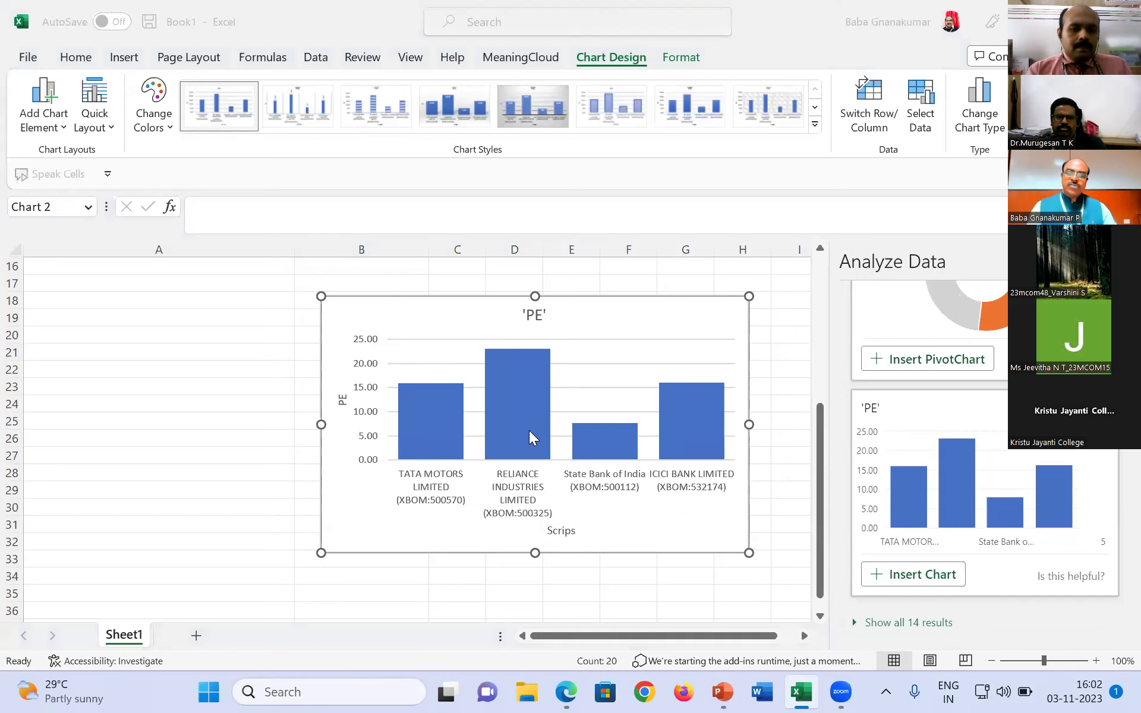
pyautogui.moveTo(819, 416); pyautogui.dragTo(820, 218)
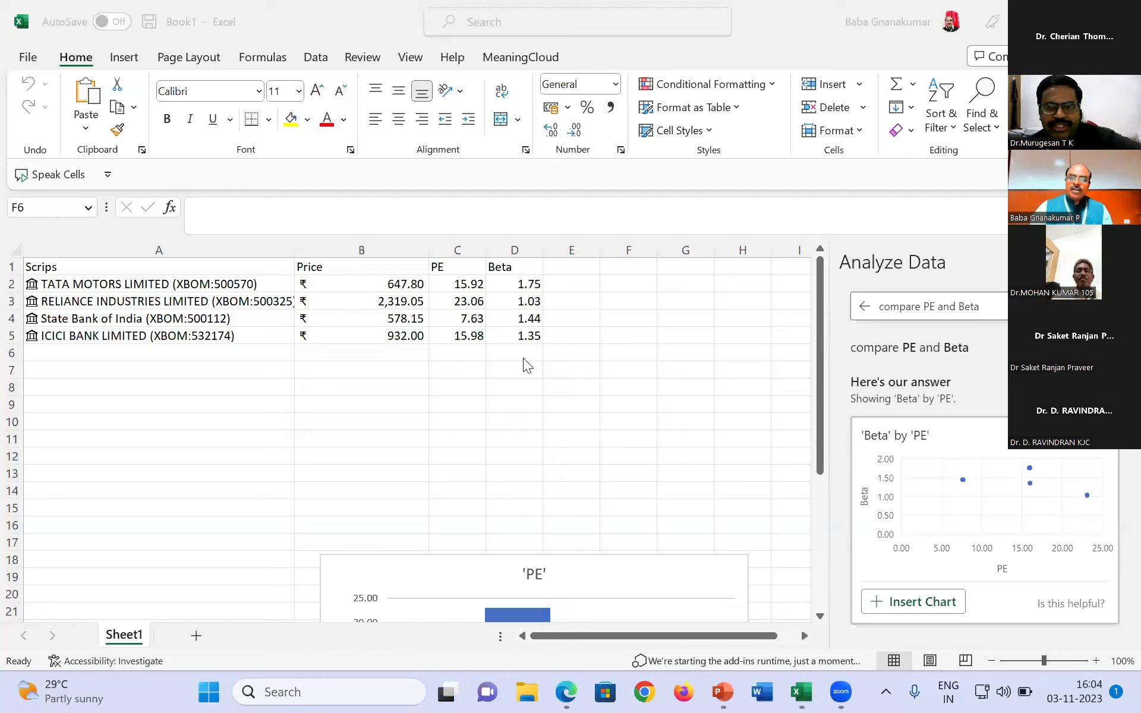
# Examine the 'Beta' by 'PE' answer and the alternative suggestions for the question "compare PE and Beta".
pyautogui.scroll(-2, 957, 376)
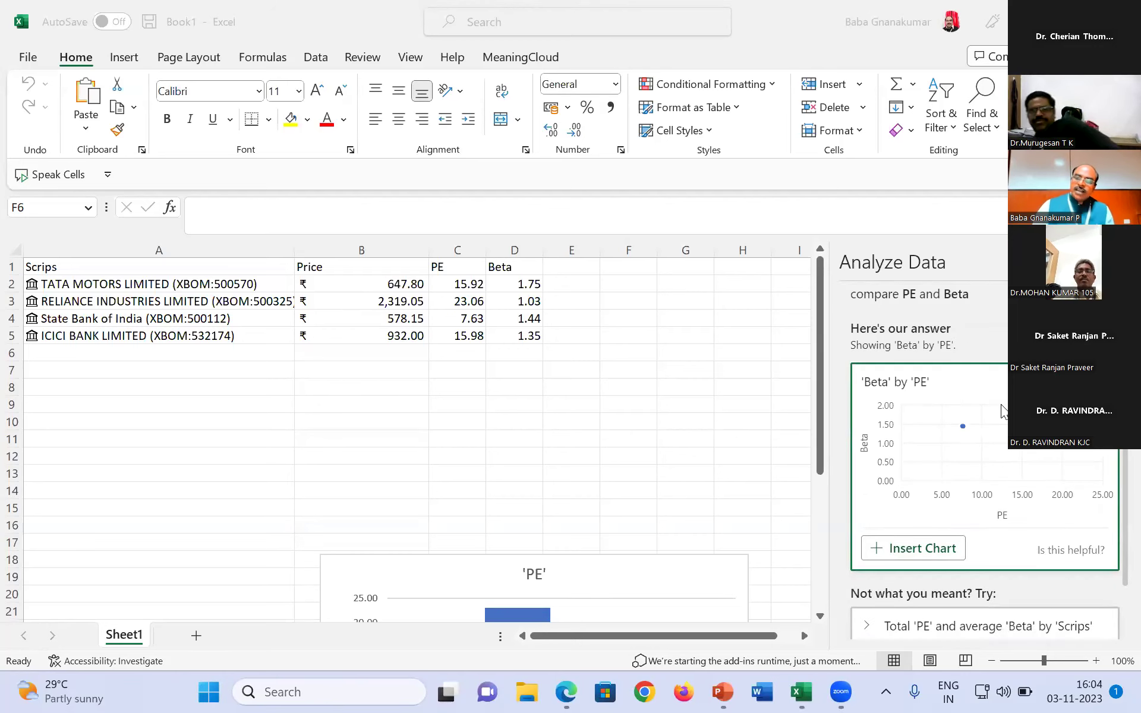
pyautogui.scroll(2, 987, 412)
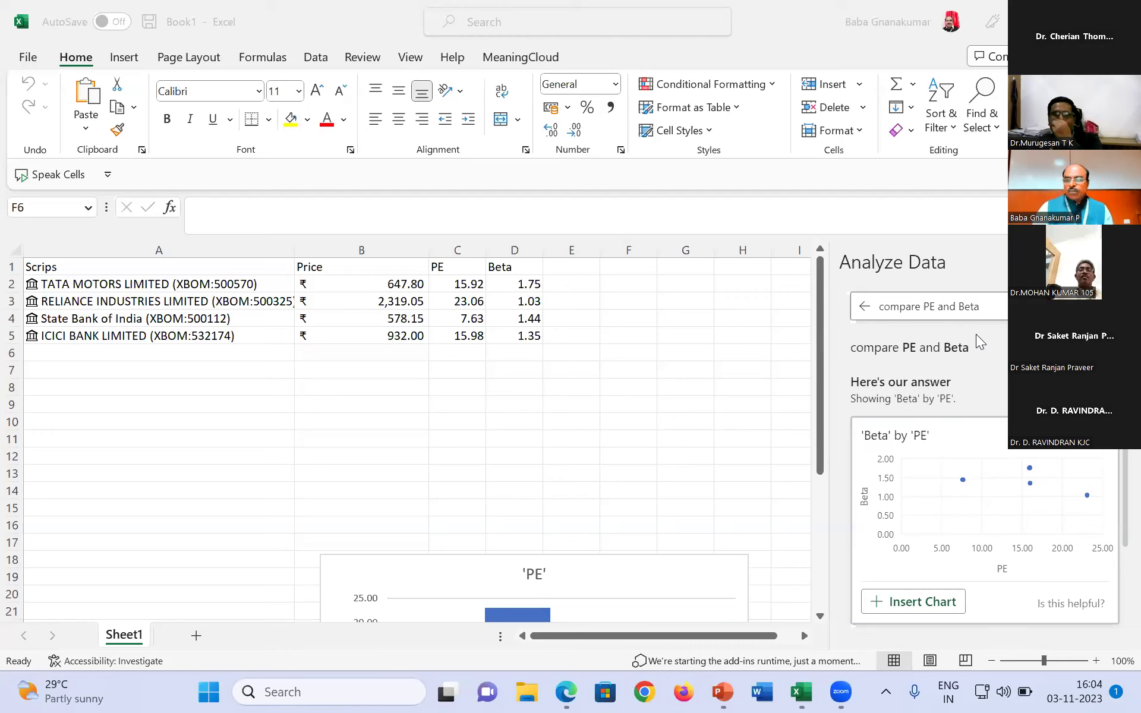
pyautogui.scroll(-2, 965, 451)
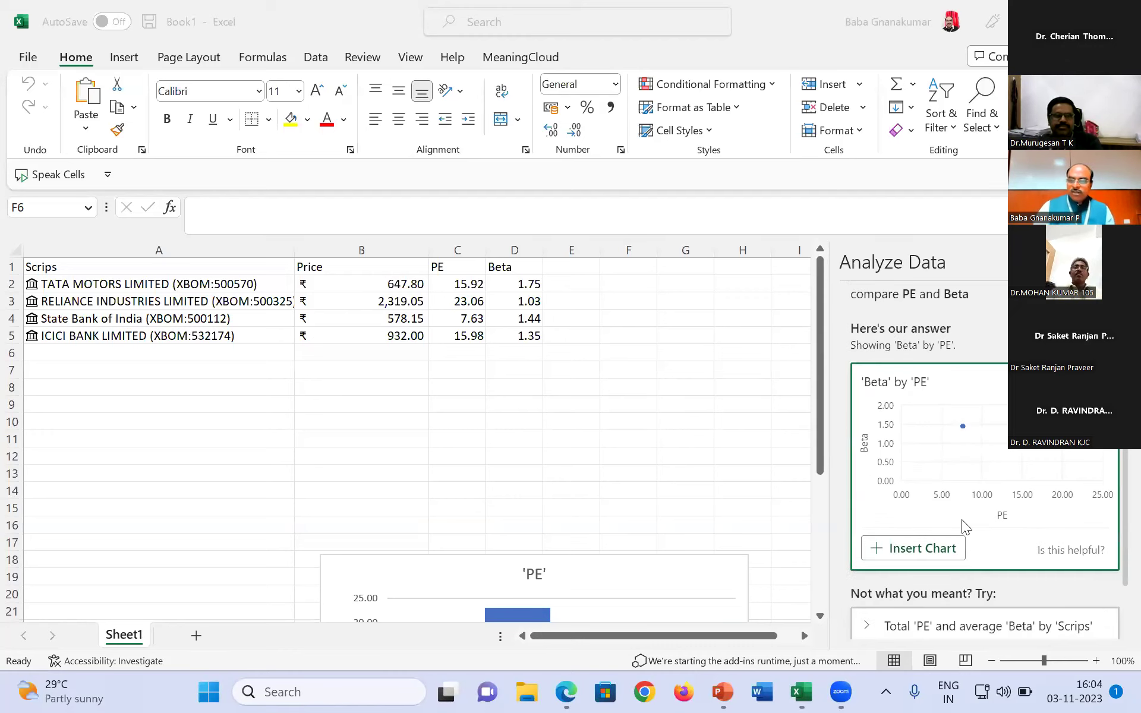
# Insert the suggested 'Beta' by 'PE' scatter chart into Sheet1 and return to the stock table with the chart deselected.
pyautogui.click(911, 548)
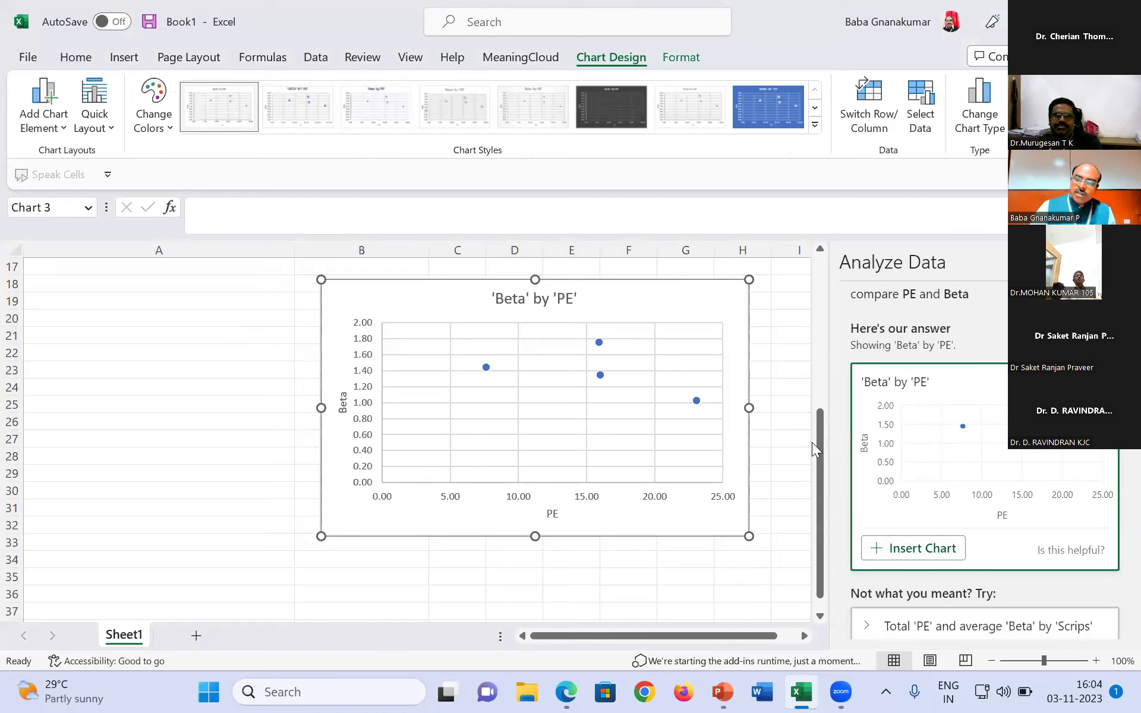
pyautogui.moveTo(820, 435); pyautogui.dragTo(813, 250)
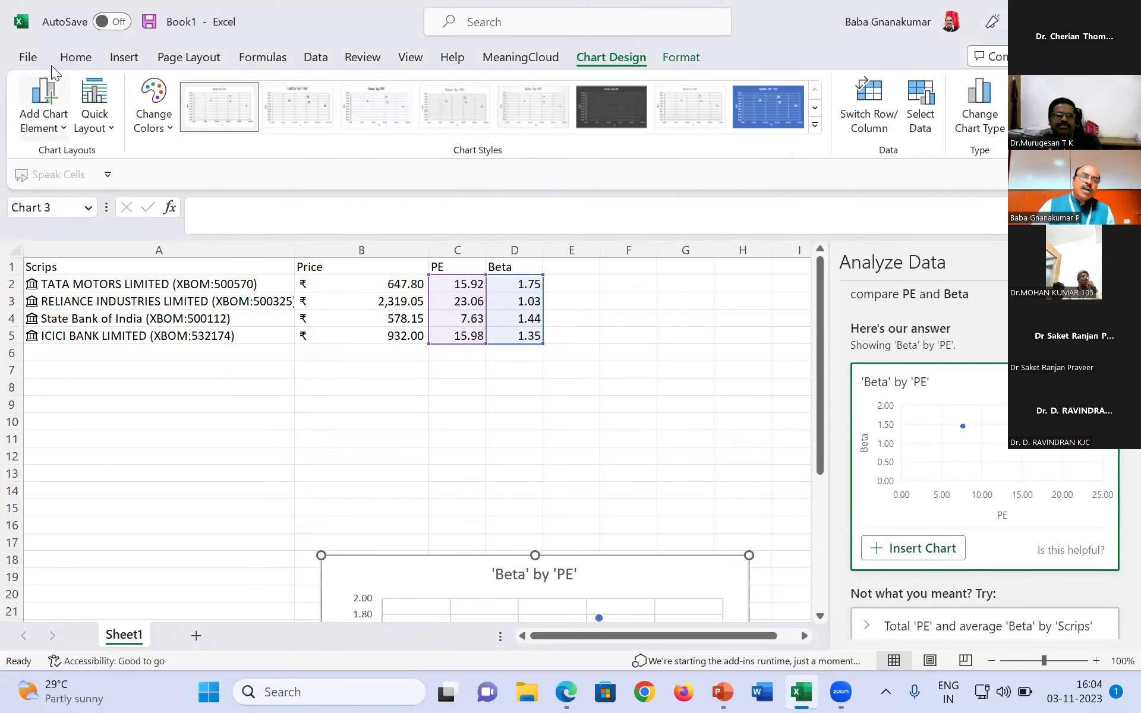
pyautogui.click(74, 59)
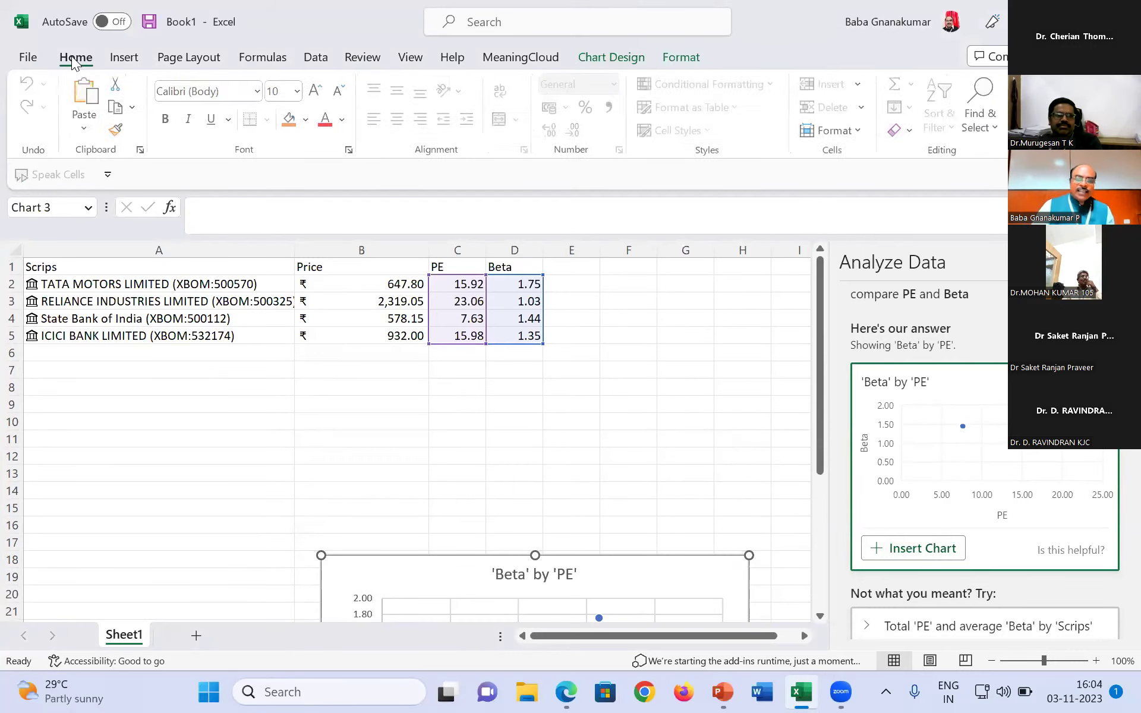
pyautogui.click(675, 363)
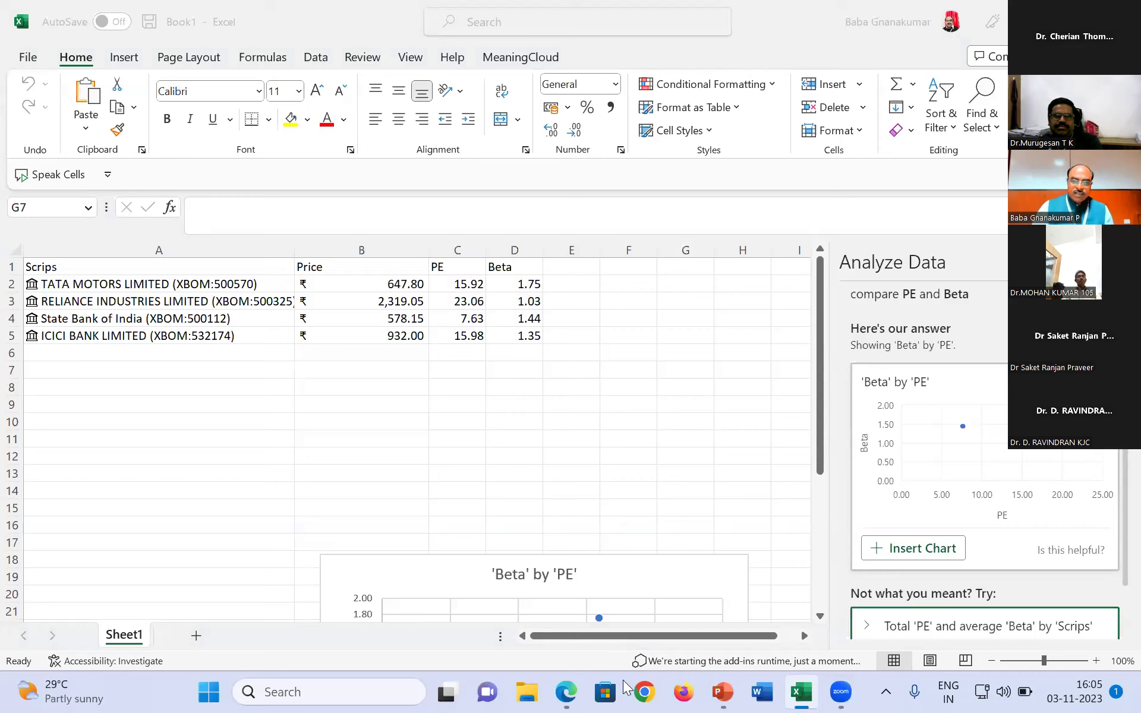
# Add a new worksheet to the workbook, and switch to the BSE India home page in Microsoft Edge.
pyautogui.click(196, 635)
pyautogui.moveTo(571, 691)
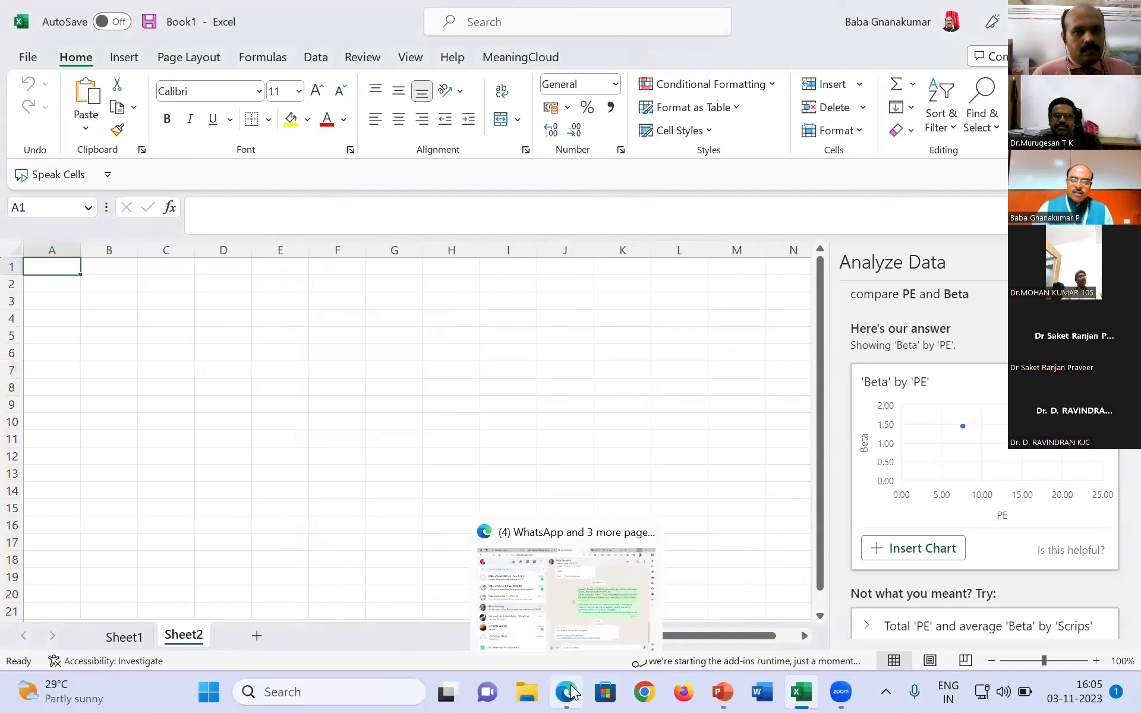
pyautogui.click(569, 692)
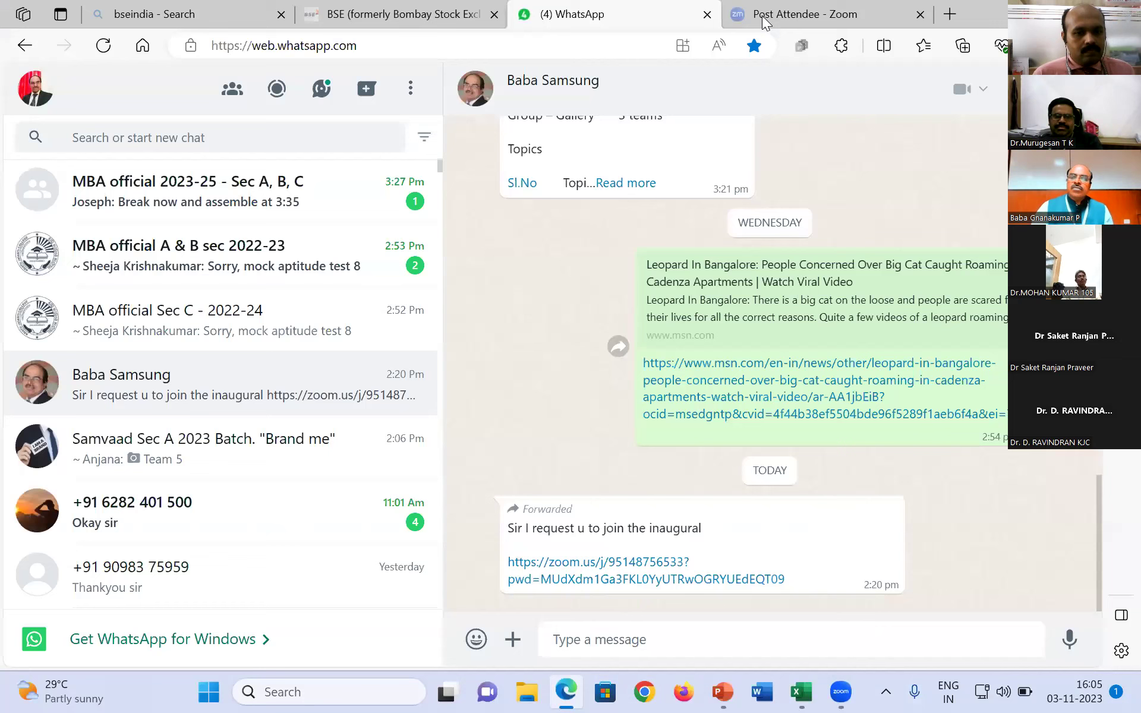
pyautogui.click(374, 9)
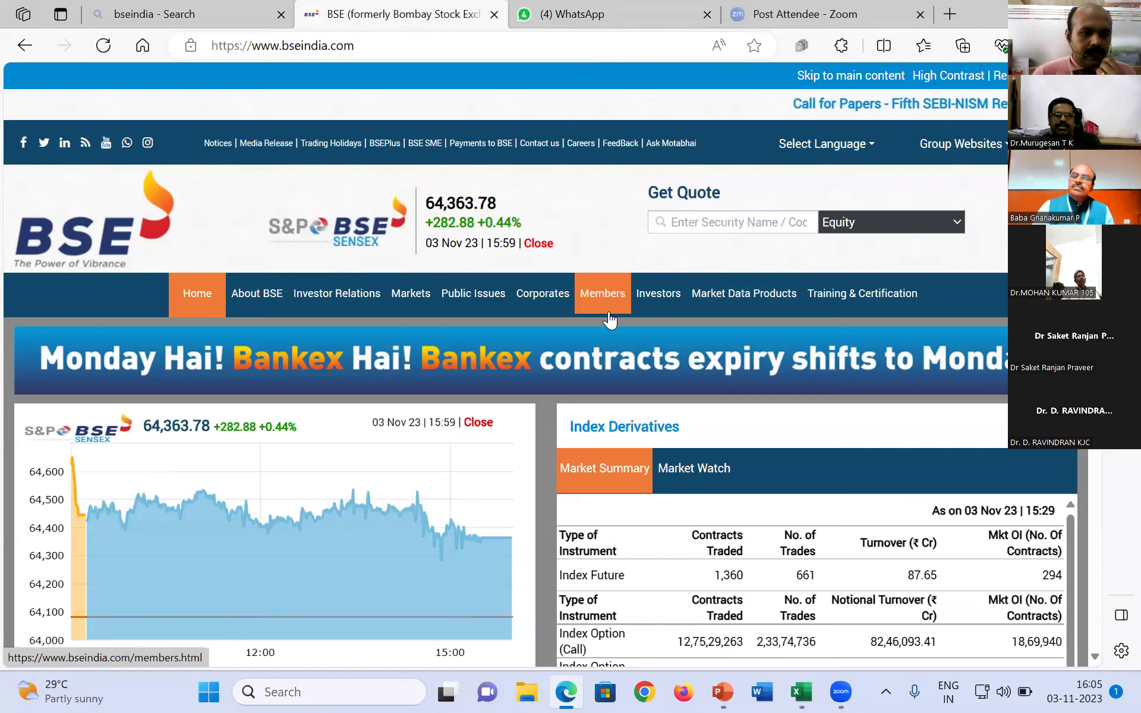
# Examine the Indices and Equity Derivatives tables on the BSE India home page.
pyautogui.scroll(-3, 618, 309)
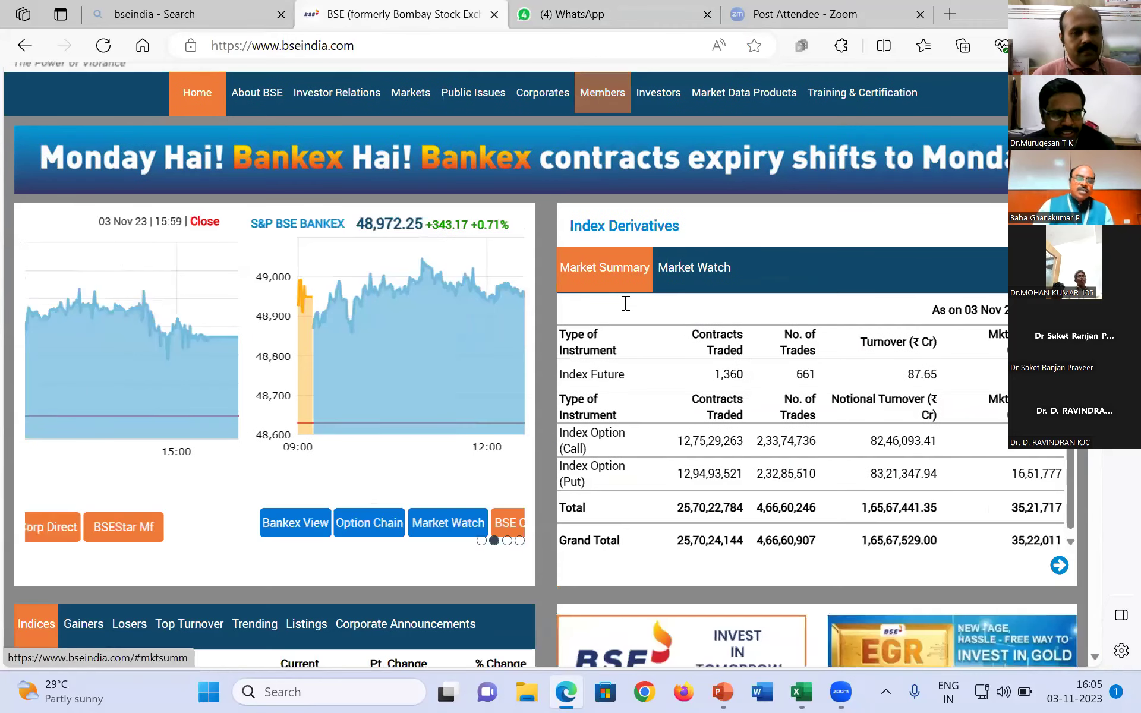
pyautogui.scroll(-2, 626, 303)
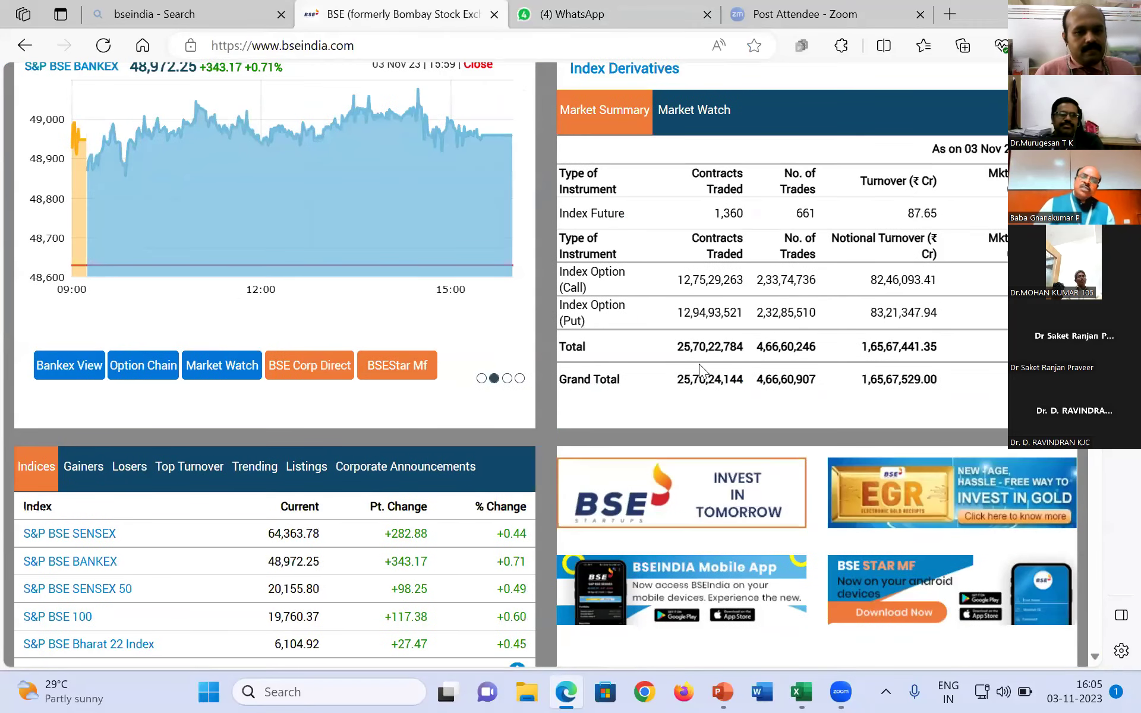
pyautogui.scroll(-5, 701, 366)
pyautogui.scroll(4, 710, 353)
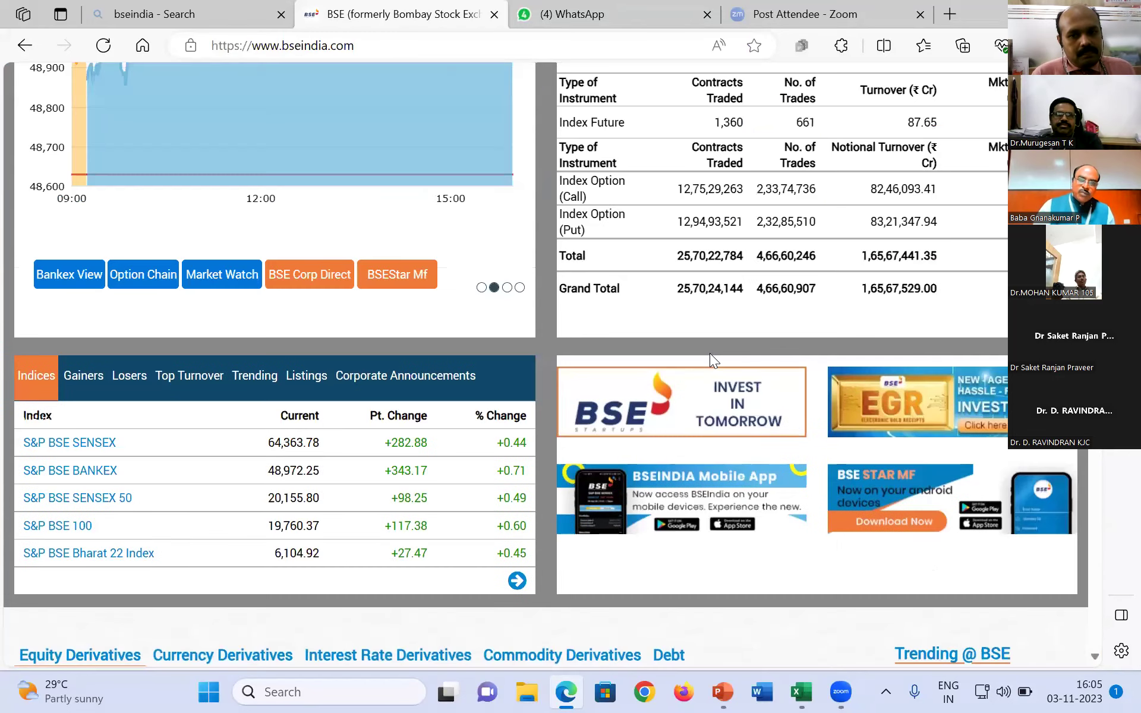
pyautogui.scroll(-2, 710, 353)
pyautogui.scroll(-3, 711, 359)
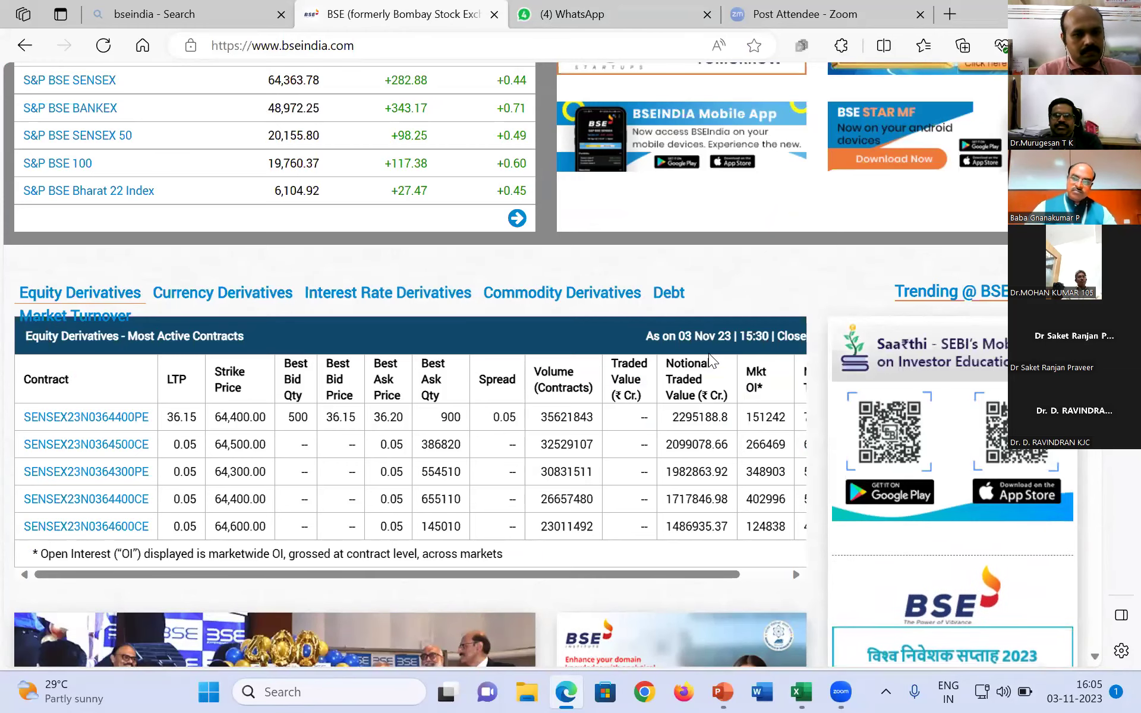
pyautogui.scroll(3, 748, 249)
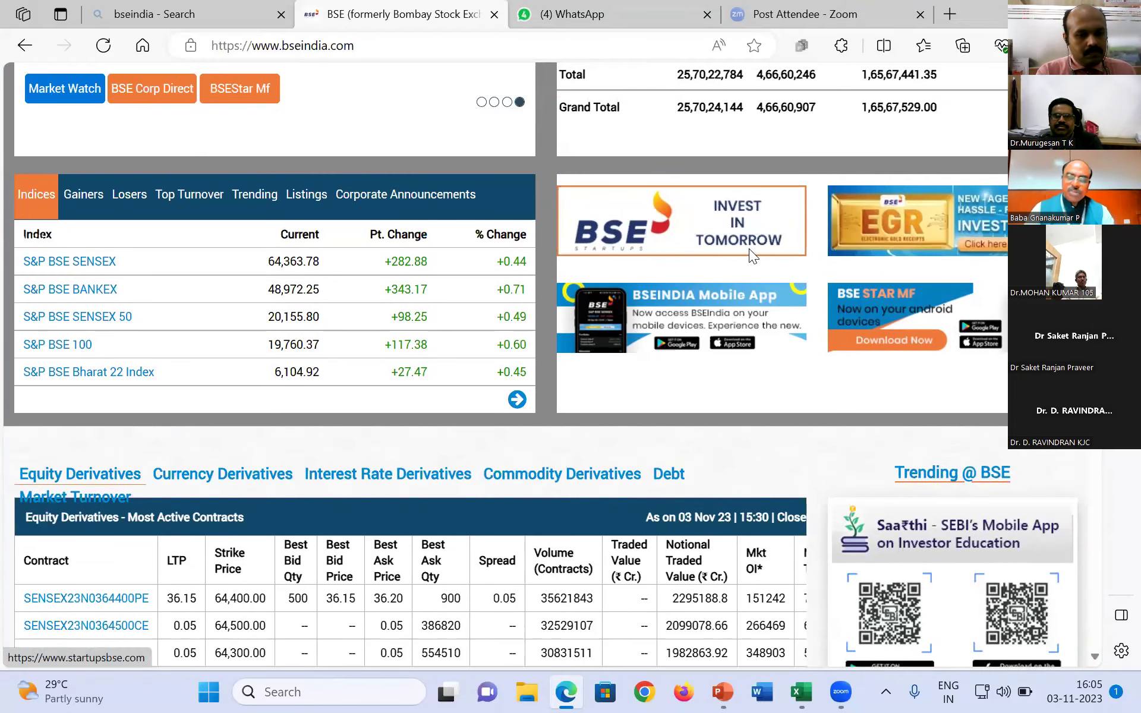
pyautogui.scroll(-1, 750, 257)
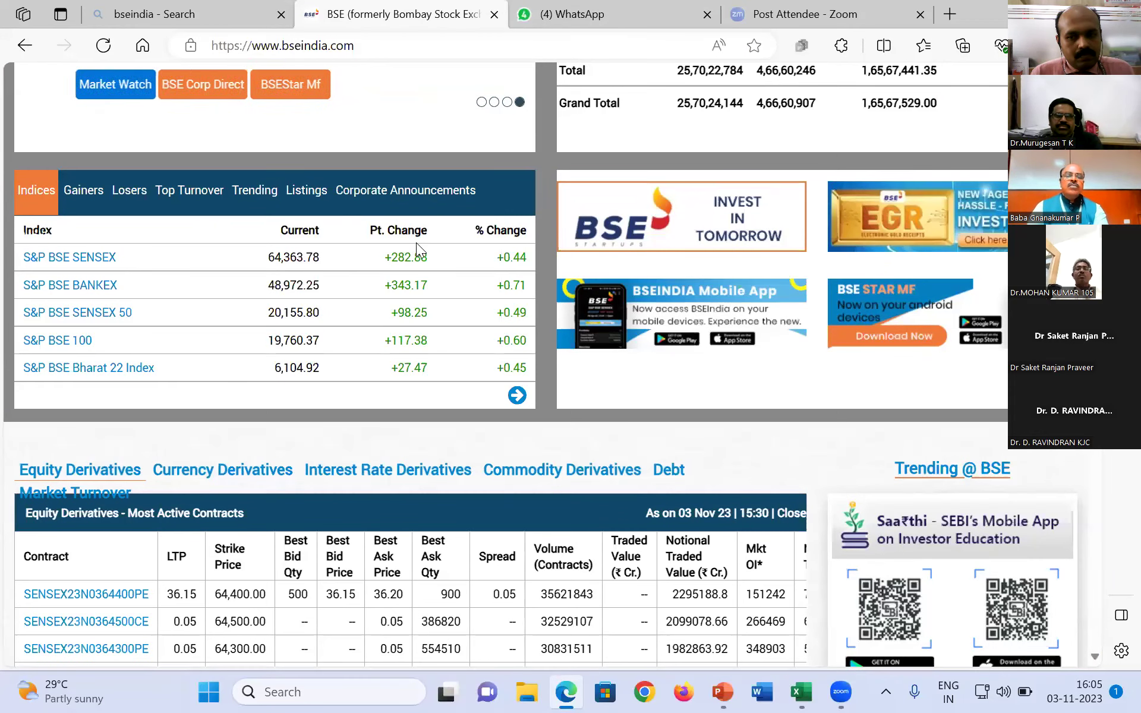
pyautogui.scroll(-3, 456, 330)
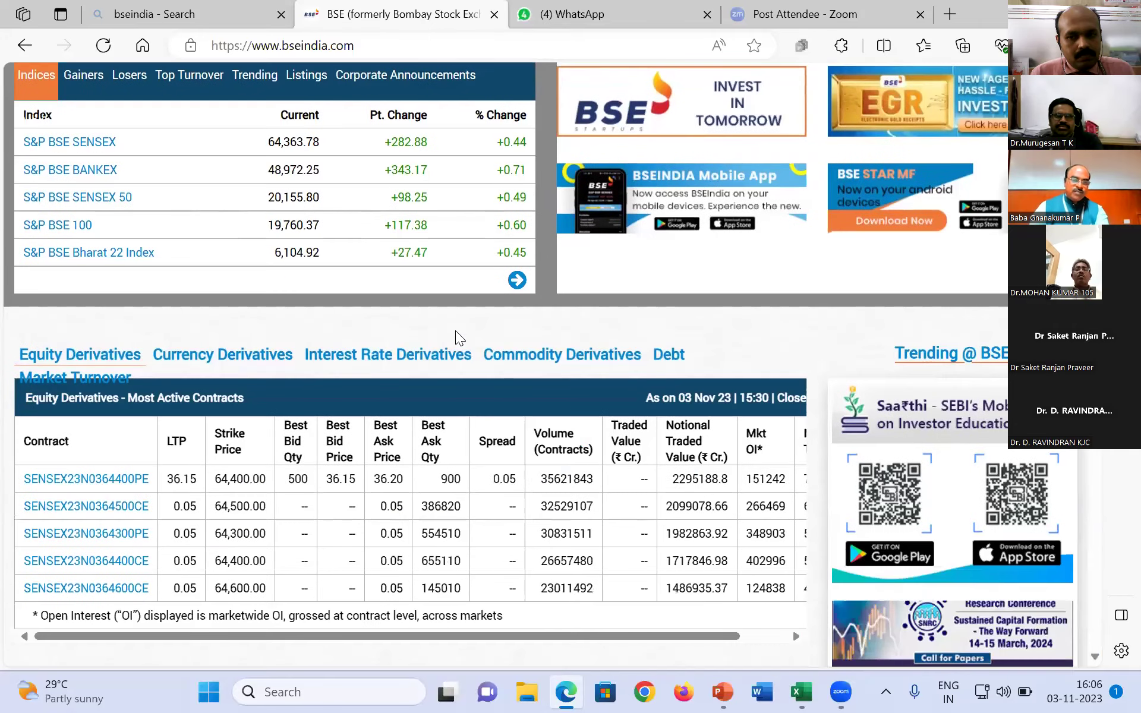
pyautogui.scroll(2, 455, 331)
pyautogui.scroll(1, 455, 330)
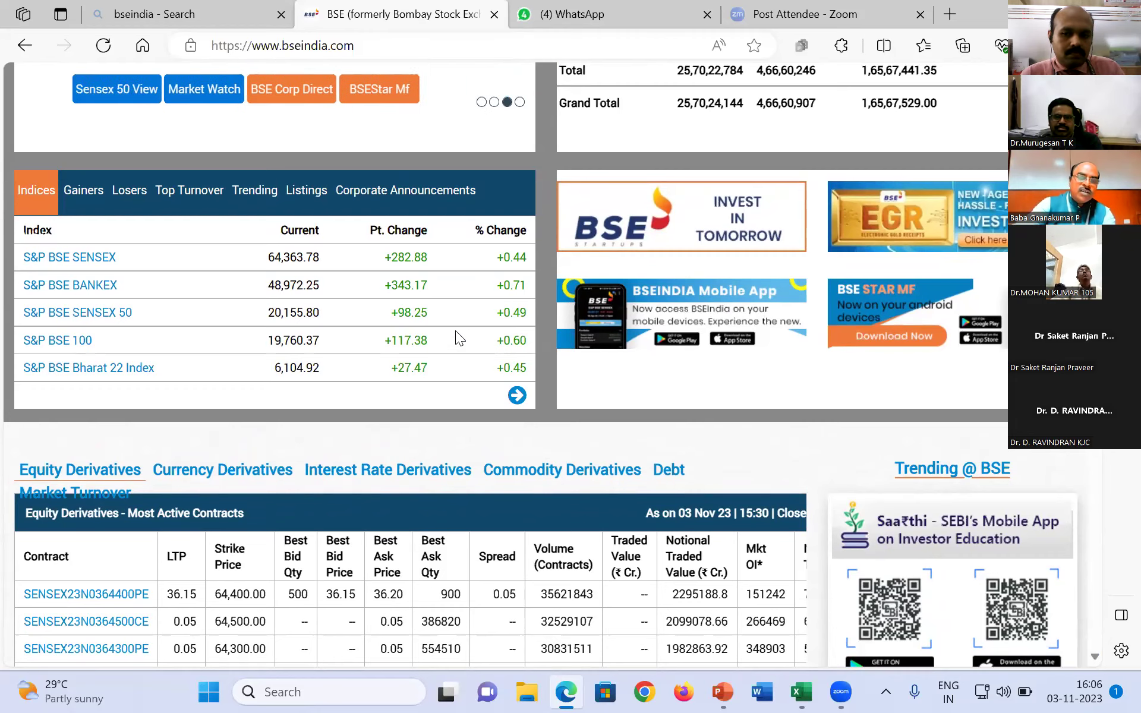
# Capture a rectangular screen snip of the Indices table and switch back to Excel.
pyautogui.press('super+shift+s')
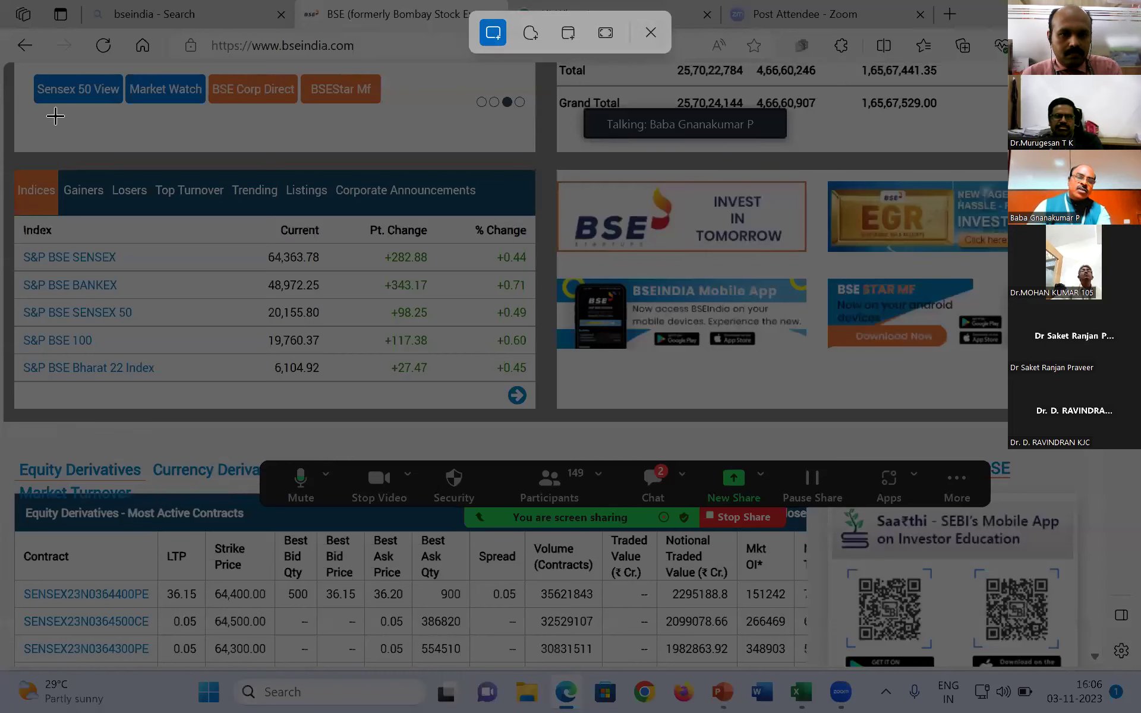
pyautogui.moveTo(15, 164); pyautogui.dragTo(546, 409)
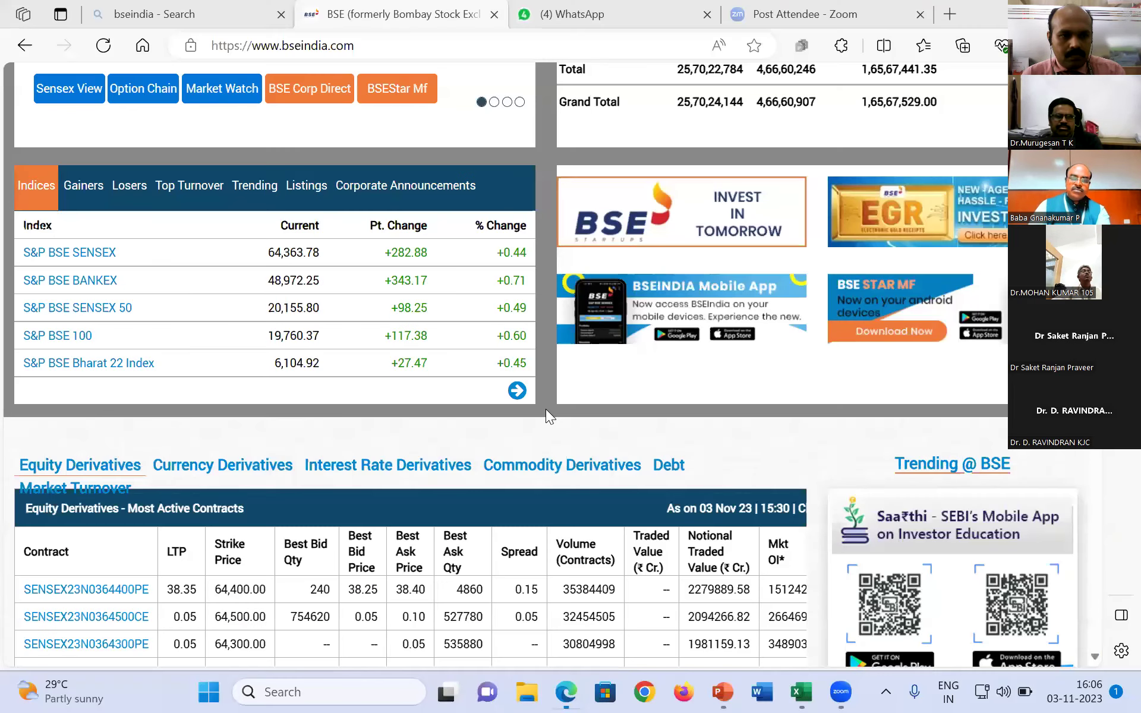
pyautogui.click(800, 691)
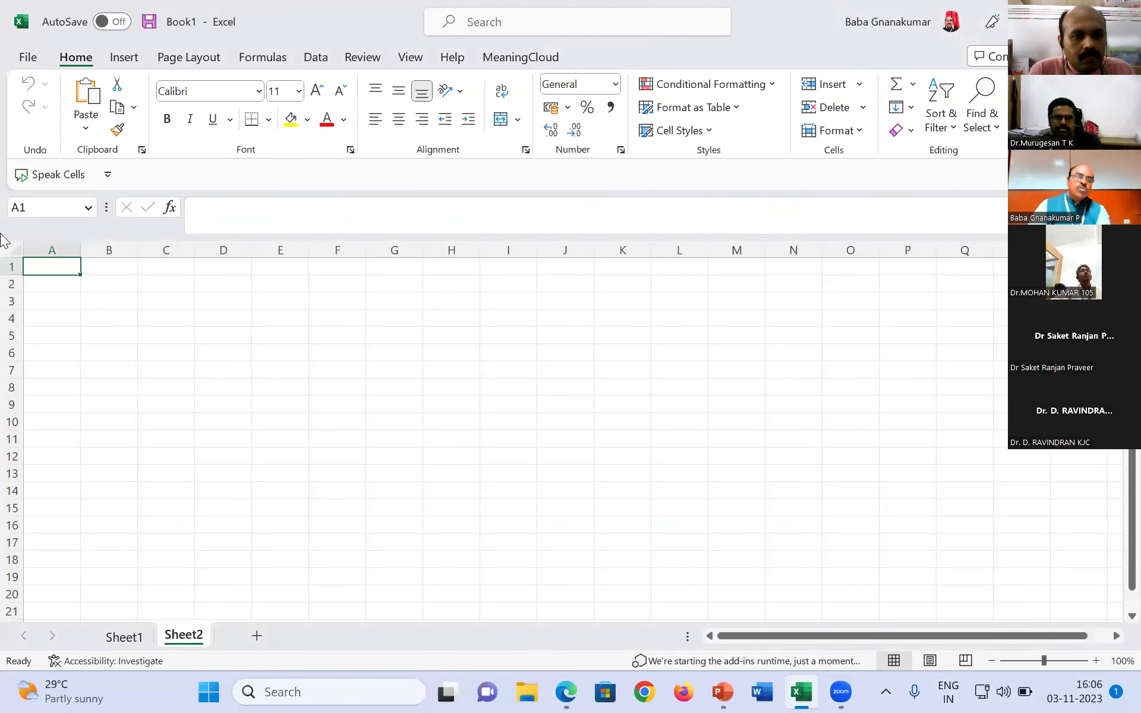
# Import the Indices table from the clipboard picture into Sheet2 at cell A1, inserting the recognized data without reviewing it.
pyautogui.click(311, 58)
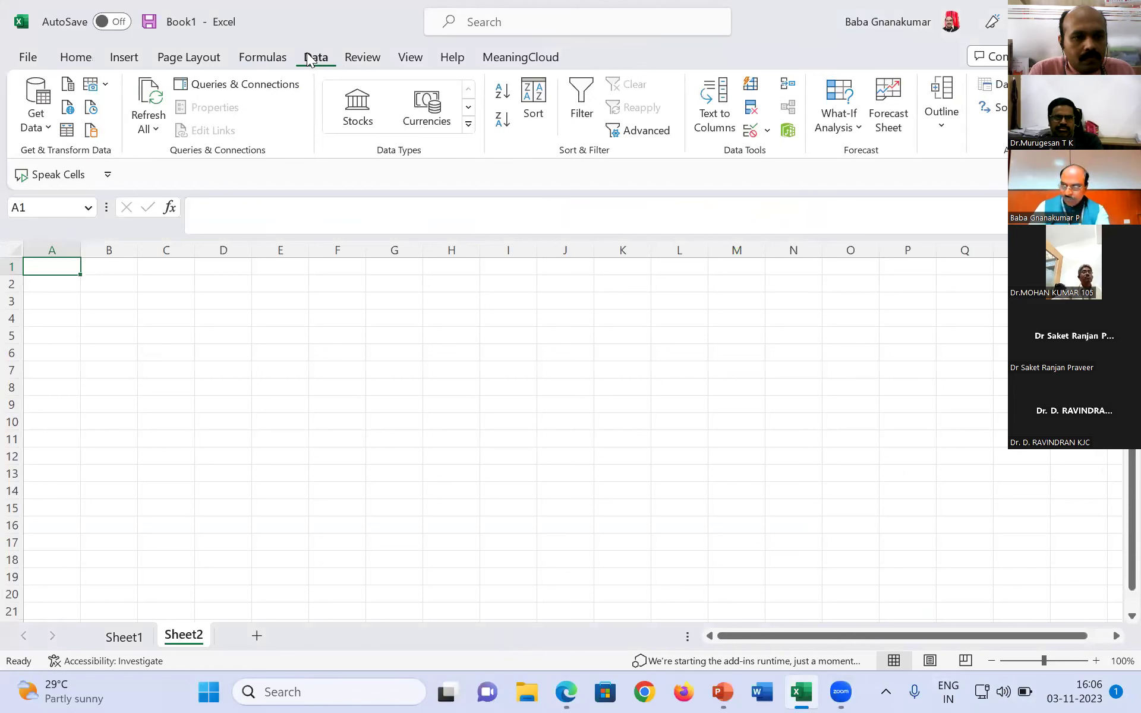
pyautogui.click(107, 86)
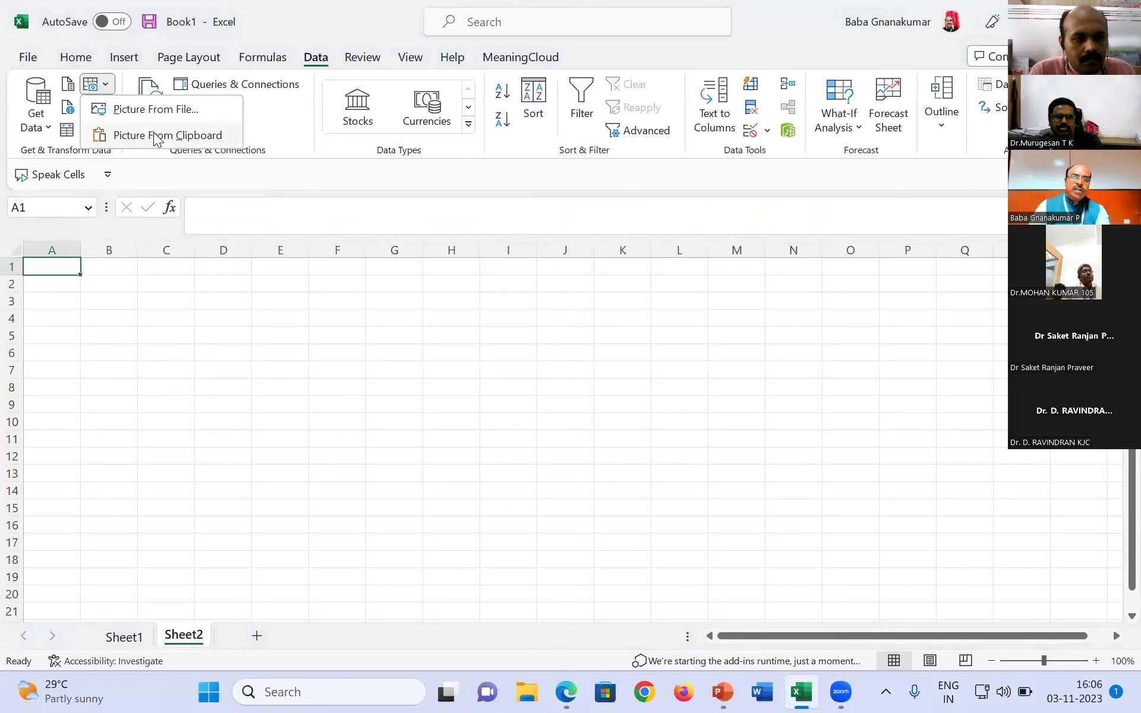
pyautogui.click(156, 137)
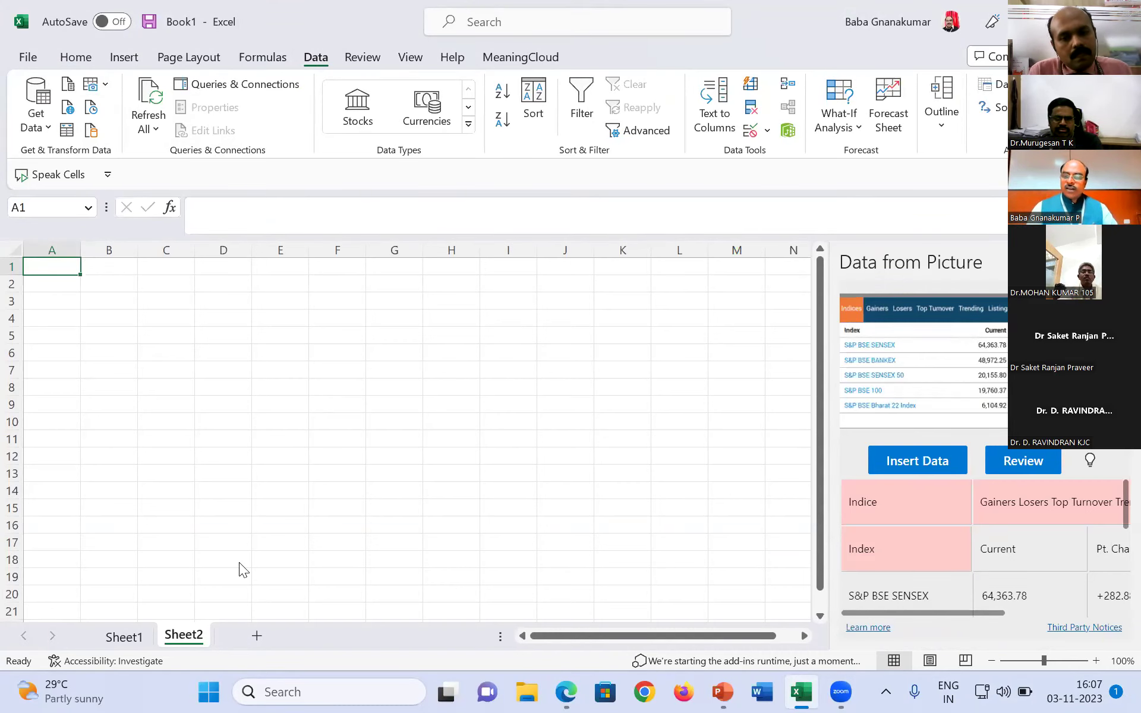
pyautogui.click(901, 469)
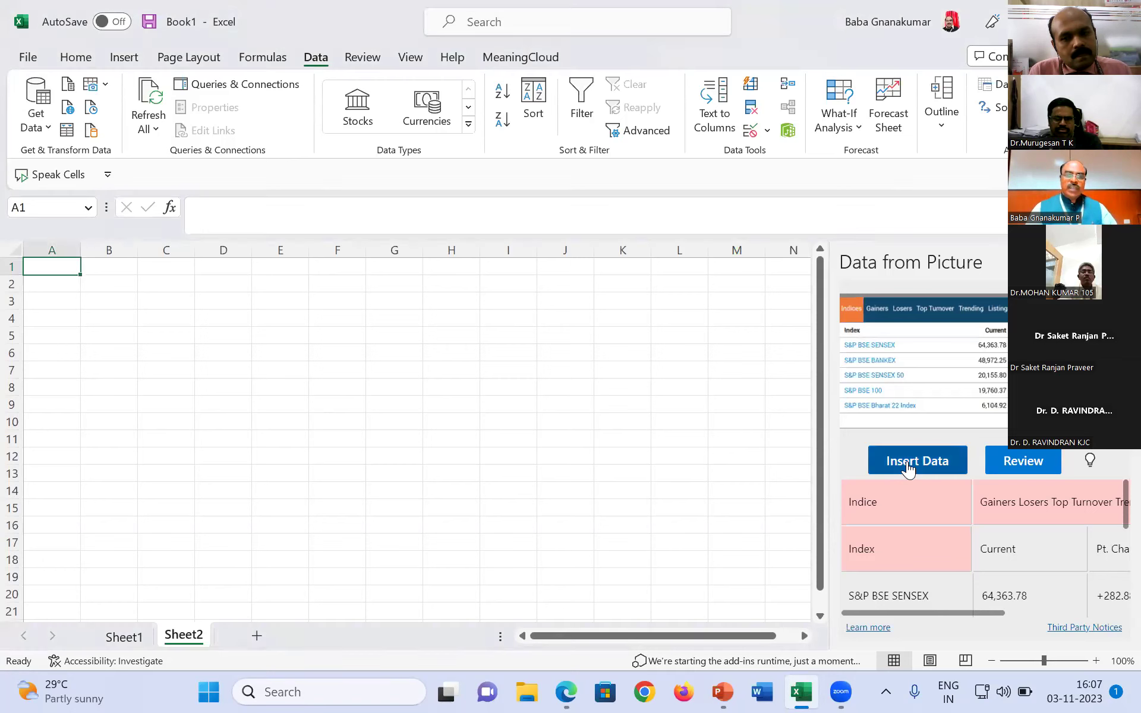
pyautogui.click(907, 469)
pyautogui.click(954, 593)
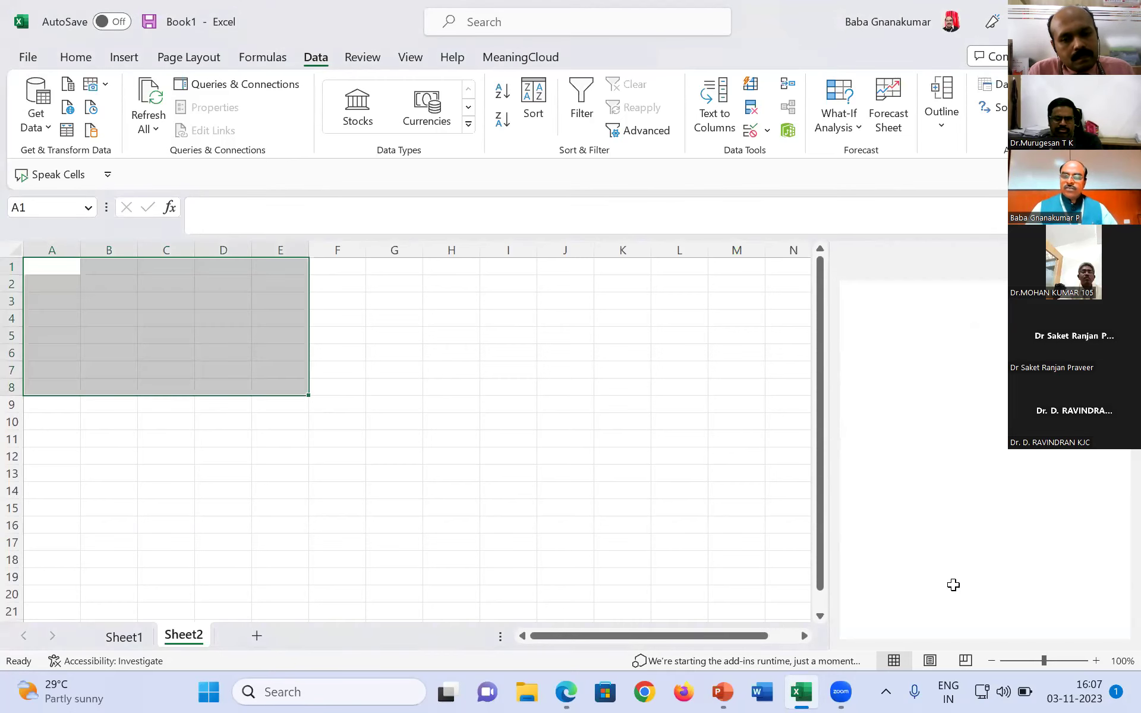
pyautogui.click(537, 484)
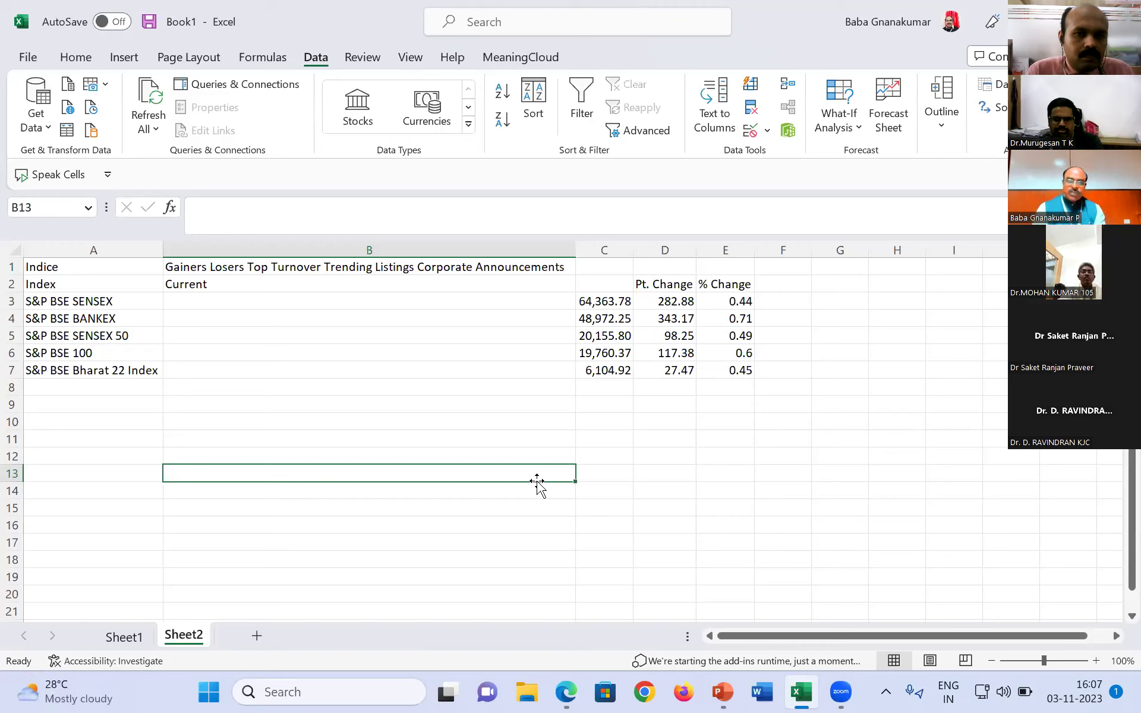
# Add another worksheet, and open the equity quote for ONGC (Oil and Natural Gas Corporation Ltd) on the BSE India site in Edge.
pyautogui.click(255, 637)
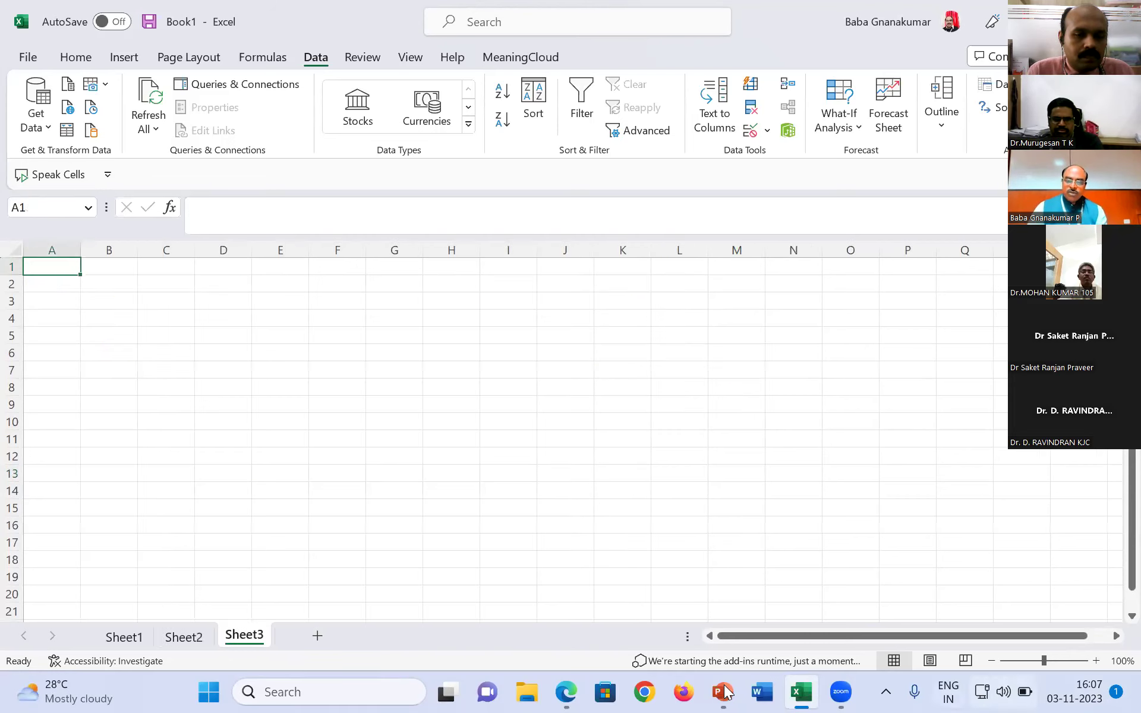
pyautogui.click(569, 692)
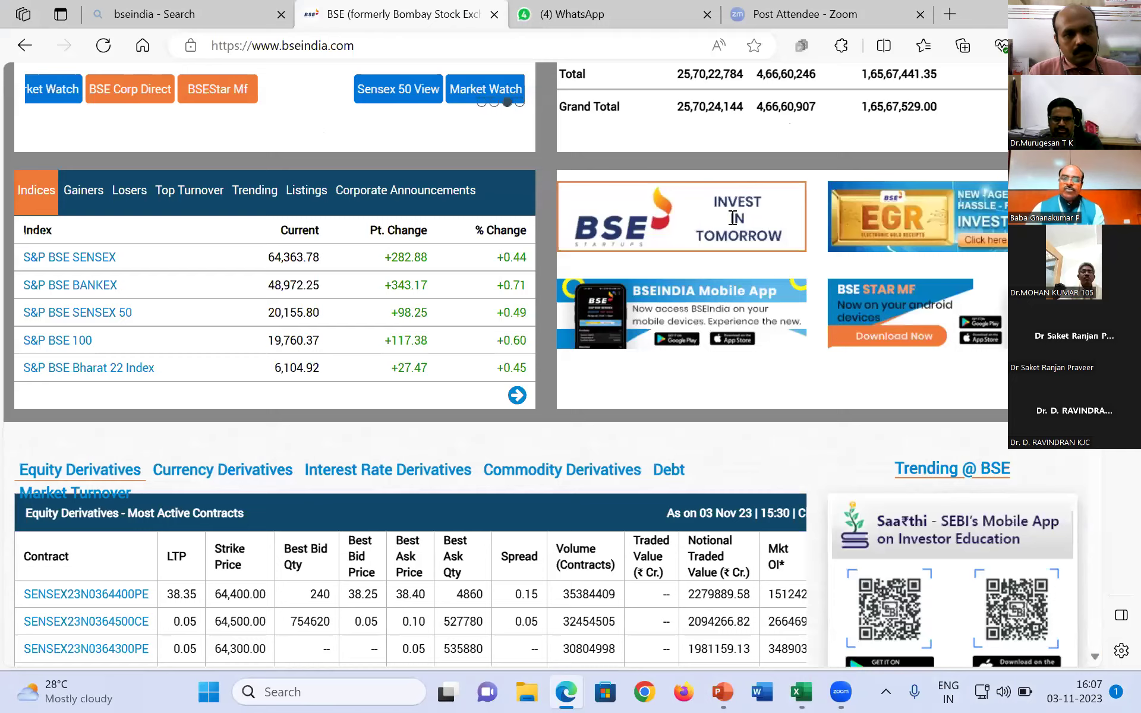
pyautogui.scroll(10, 731, 250)
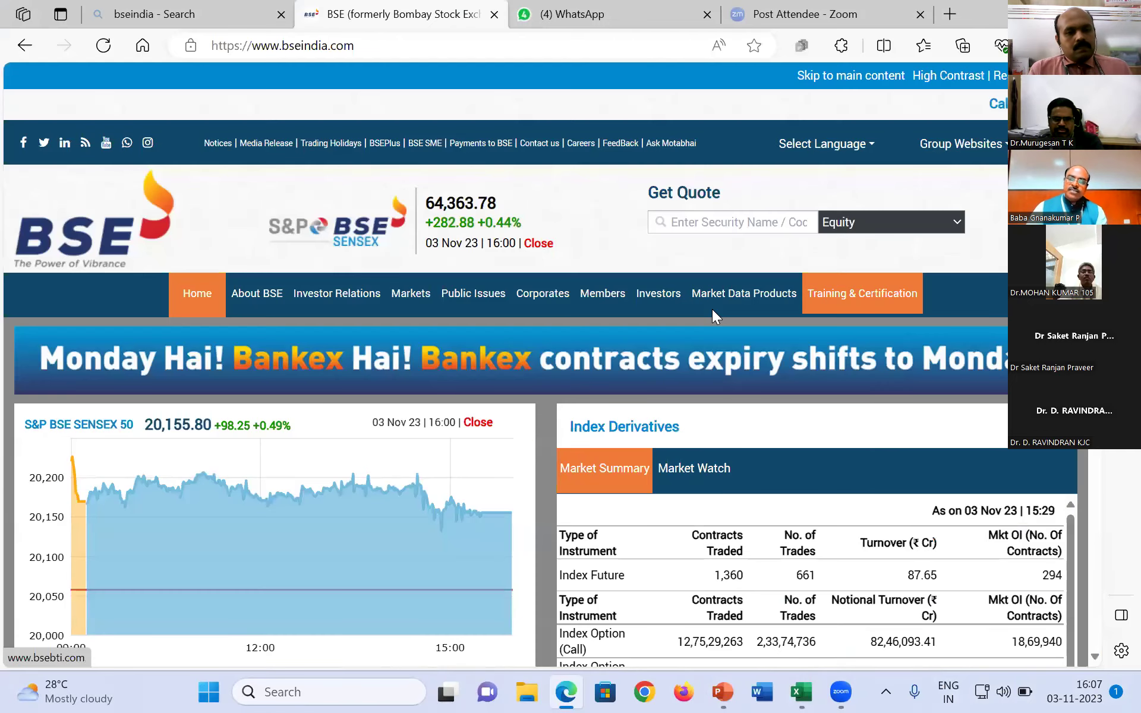
pyautogui.click(737, 222)
pyautogui.press('Down')
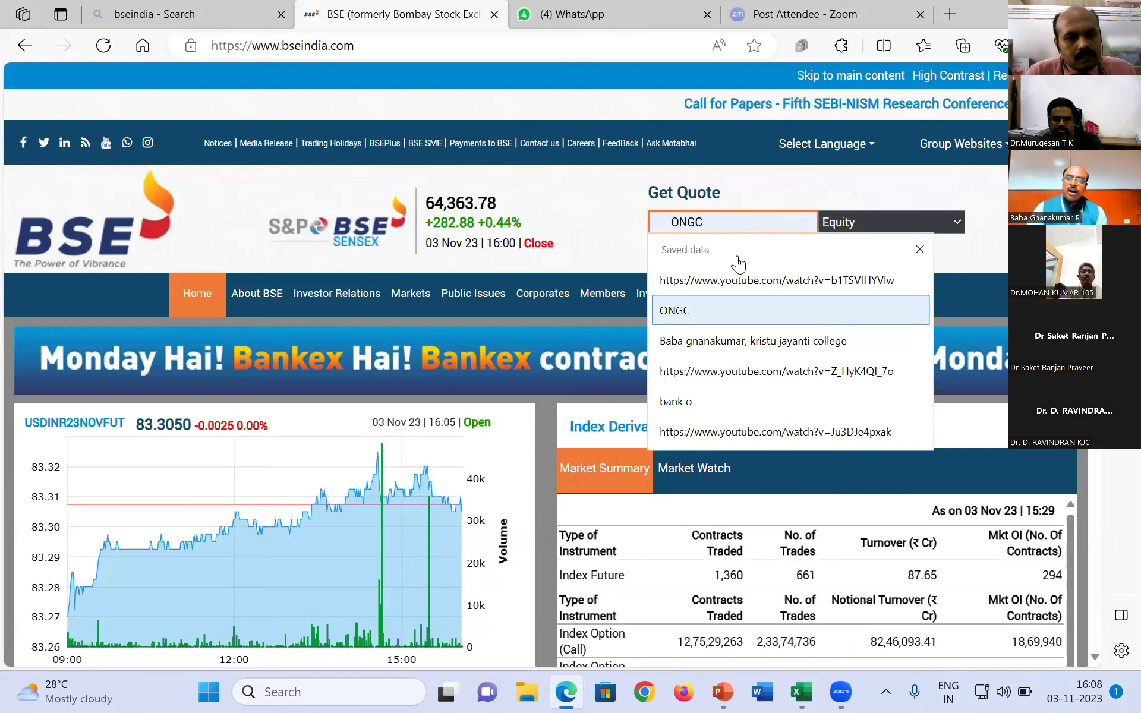
pyautogui.press('Return')
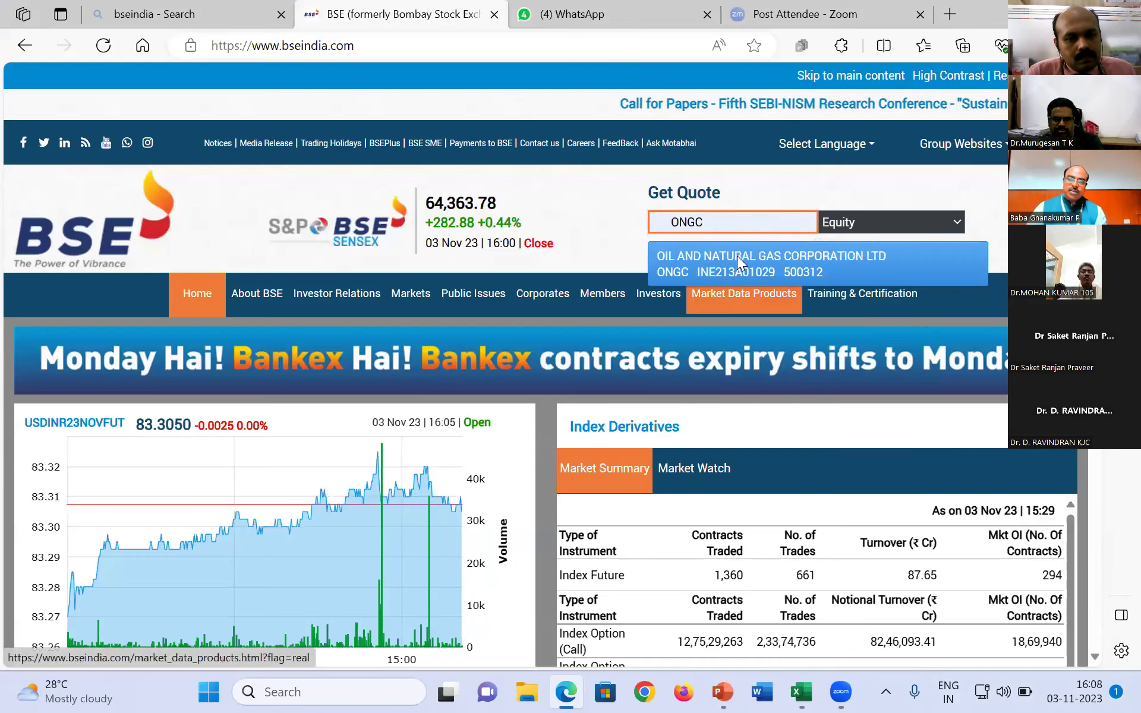
pyautogui.click(737, 256)
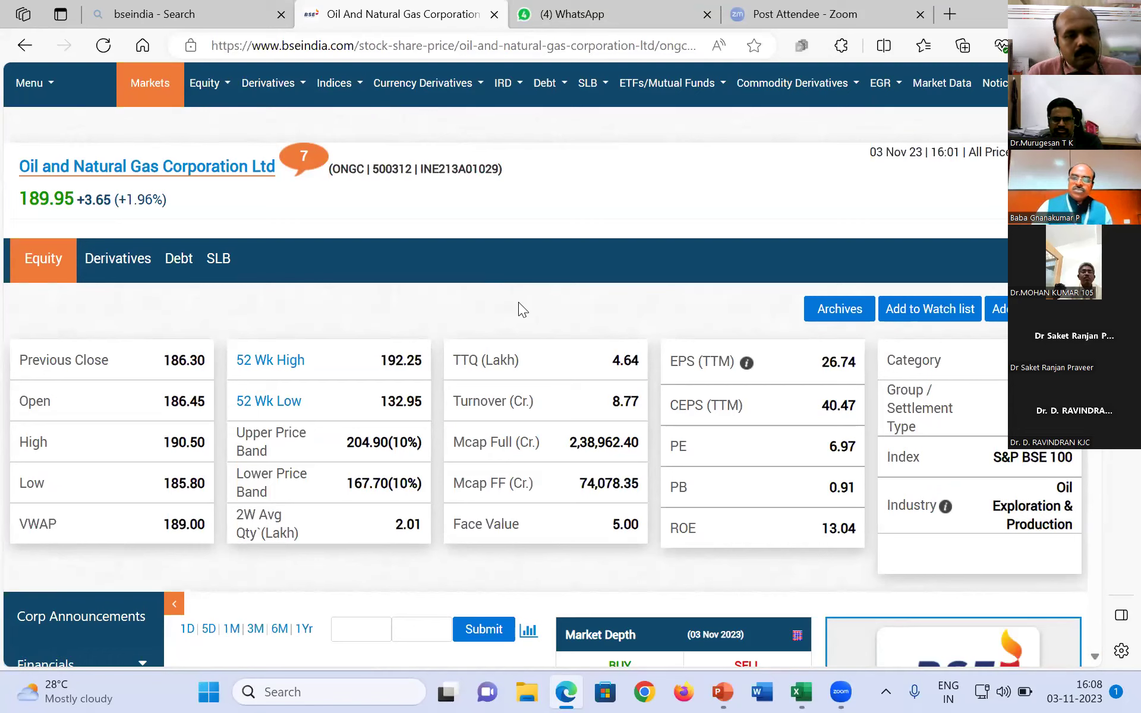
# Open the ONGC price archives and submit a monthly stock price query starting from Jan 2023.
pyautogui.click(843, 320)
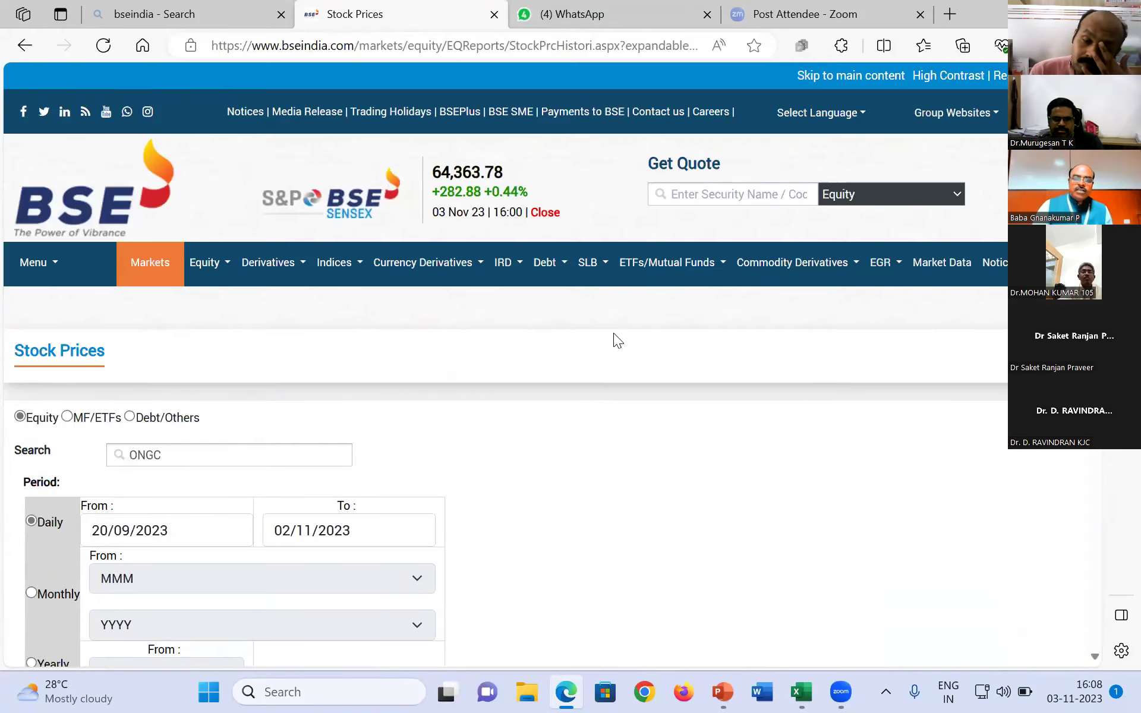
pyautogui.scroll(-5, 616, 332)
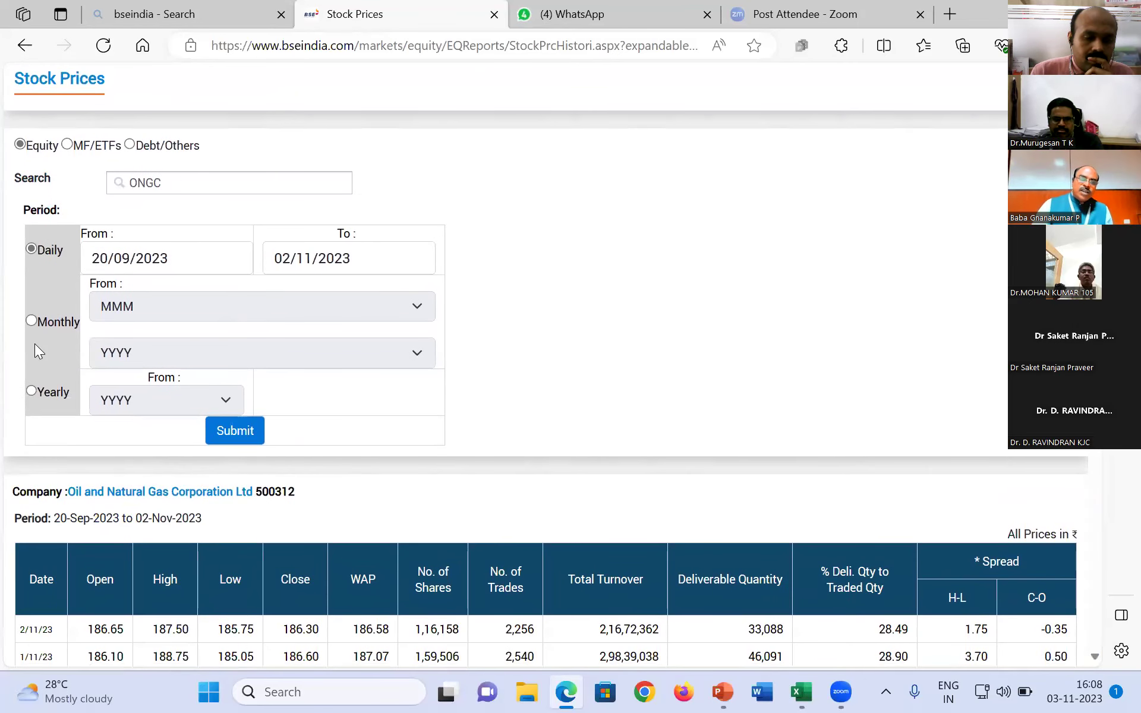
pyautogui.click(31, 321)
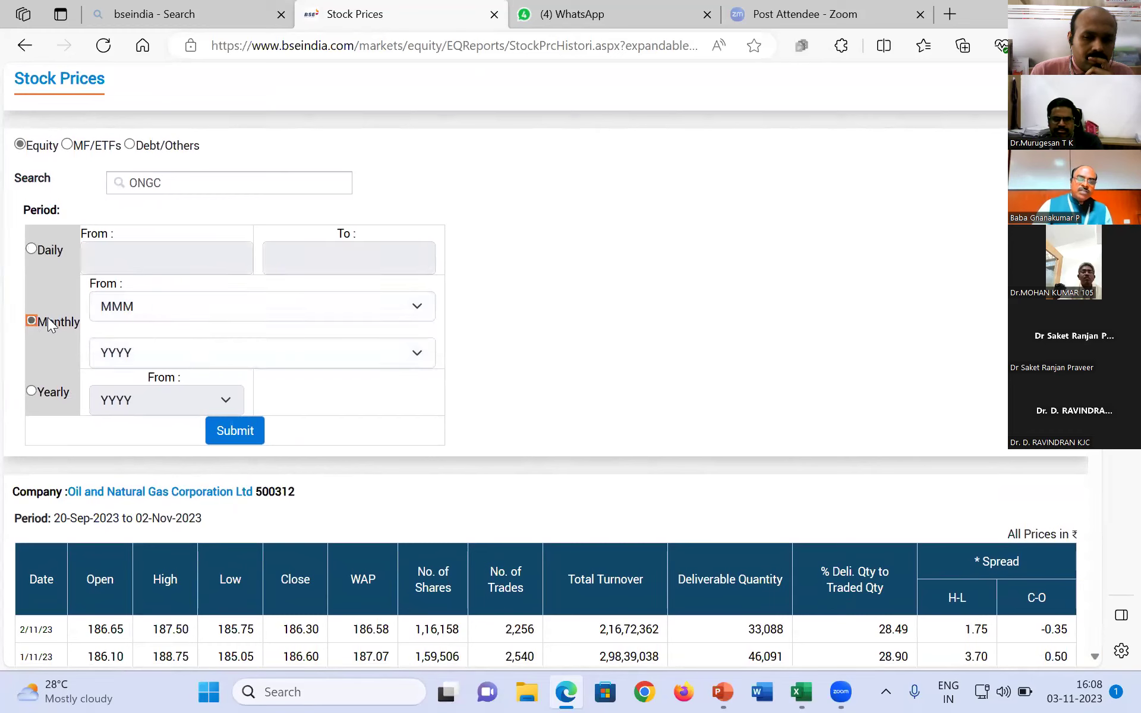
pyautogui.click(417, 305)
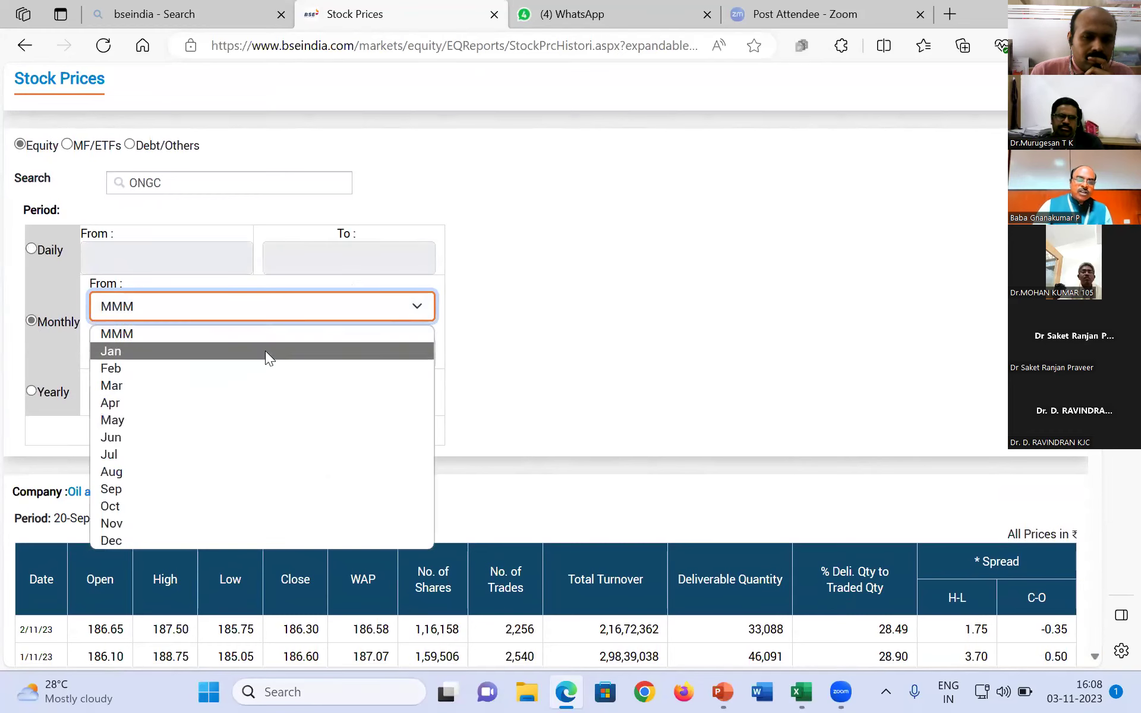
pyautogui.click(265, 351)
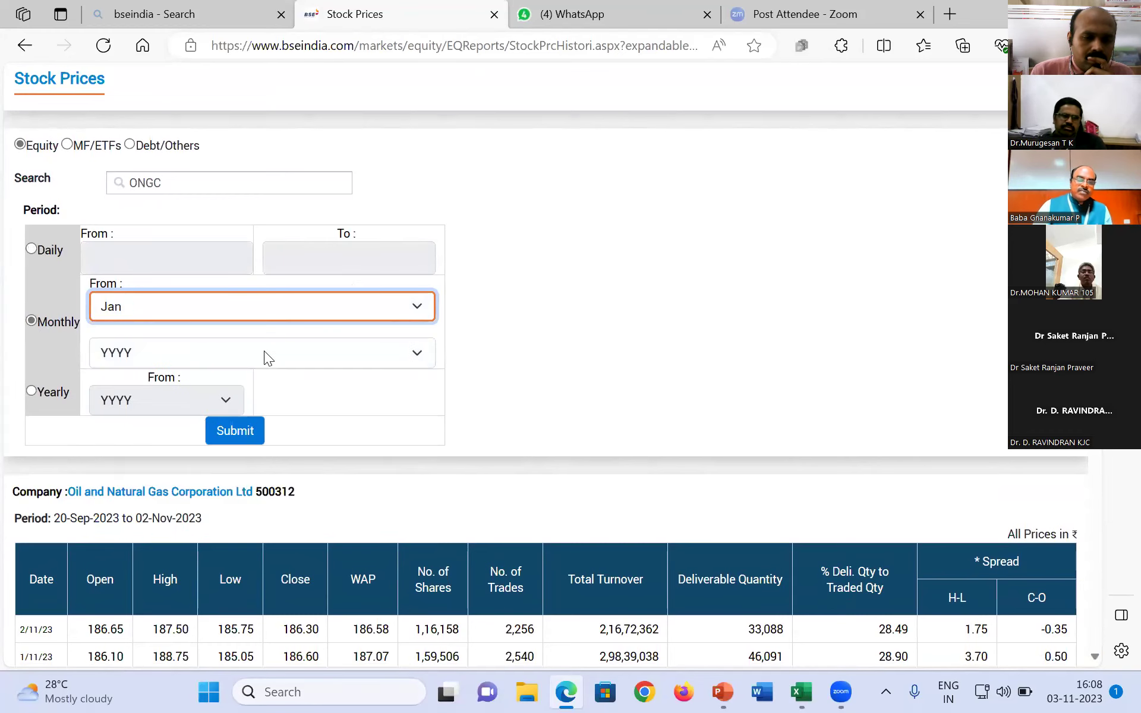
pyautogui.click(417, 355)
pyautogui.click(187, 28)
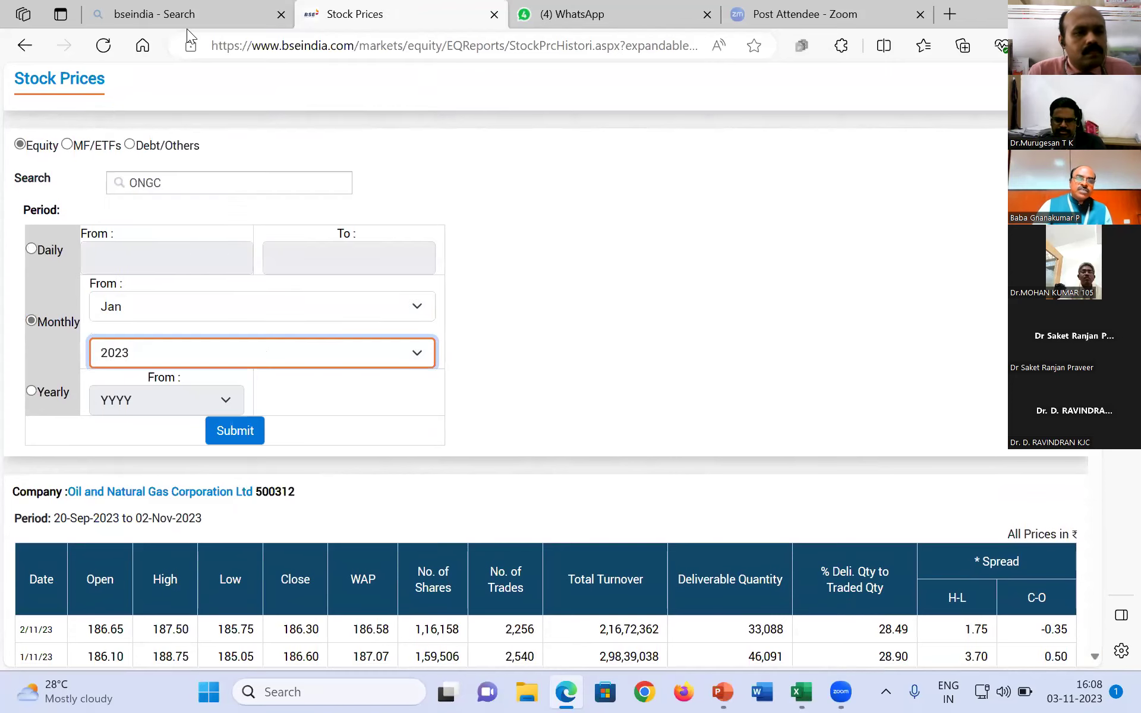
pyautogui.click(261, 434)
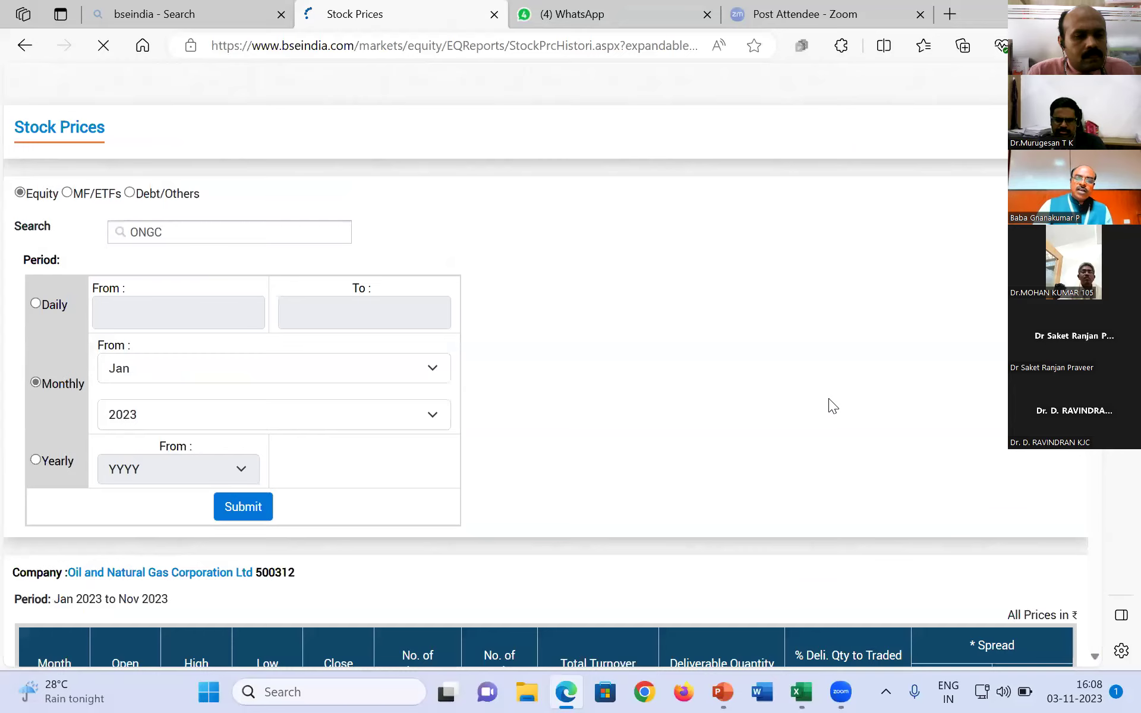
# Review the monthly ONGC price table and download its records as a CSV file.
pyautogui.scroll(-8, 814, 400)
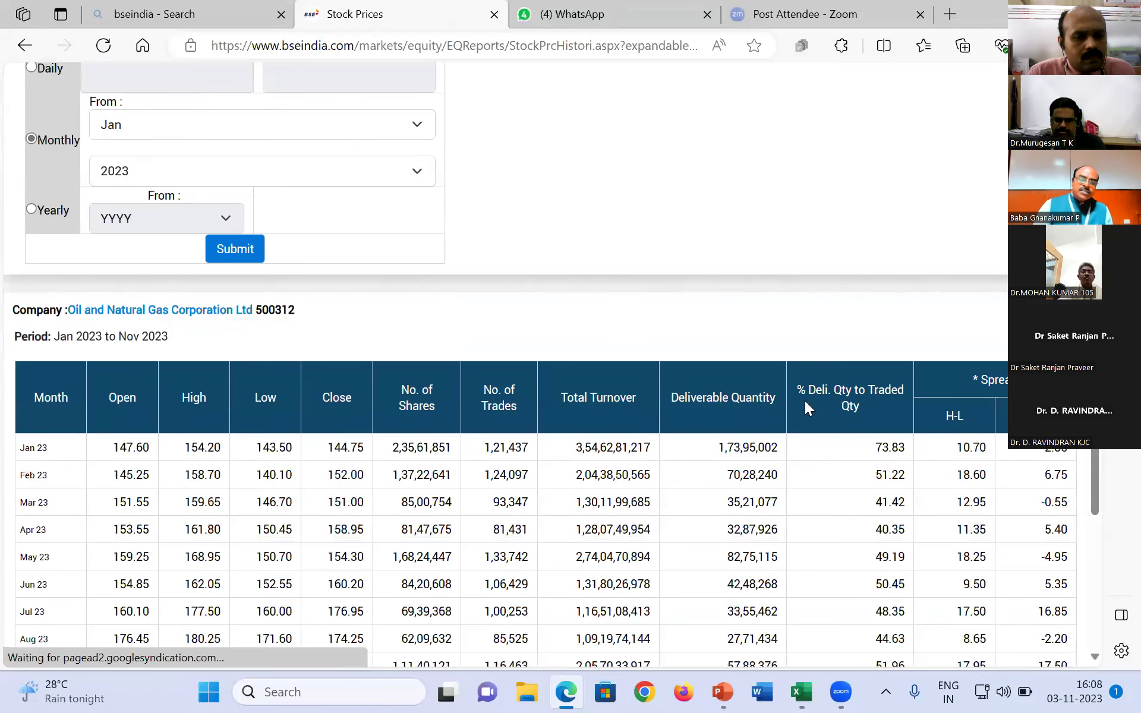
pyautogui.scroll(-3, 805, 401)
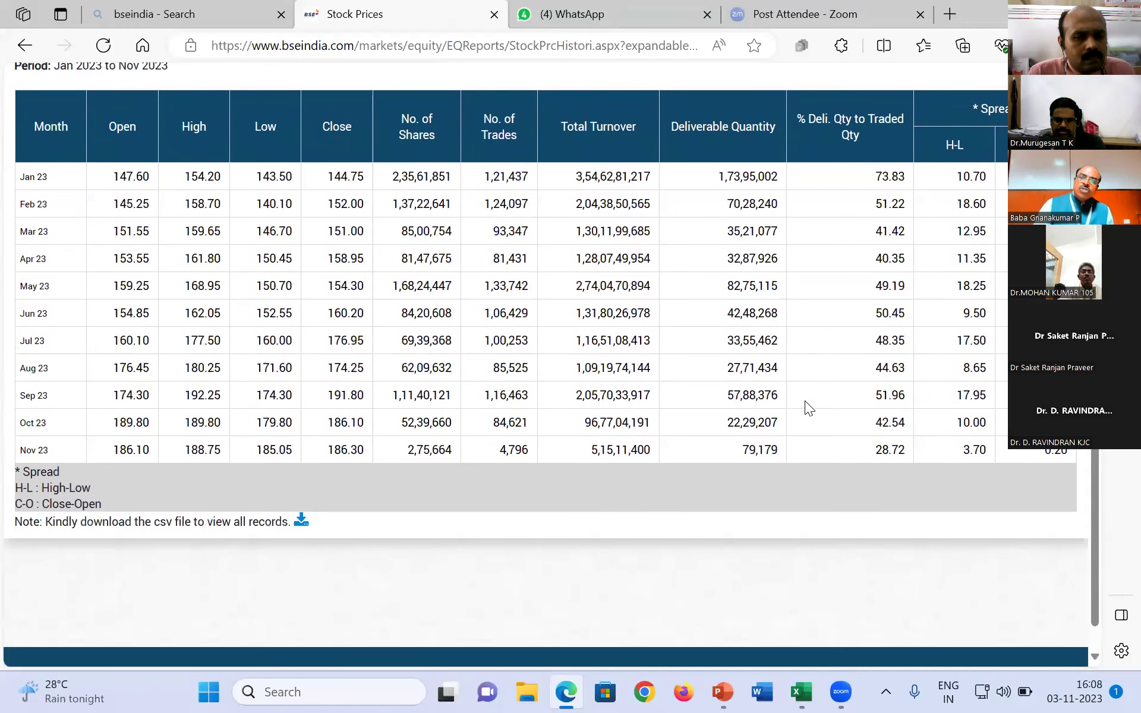
pyautogui.scroll(3, 805, 401)
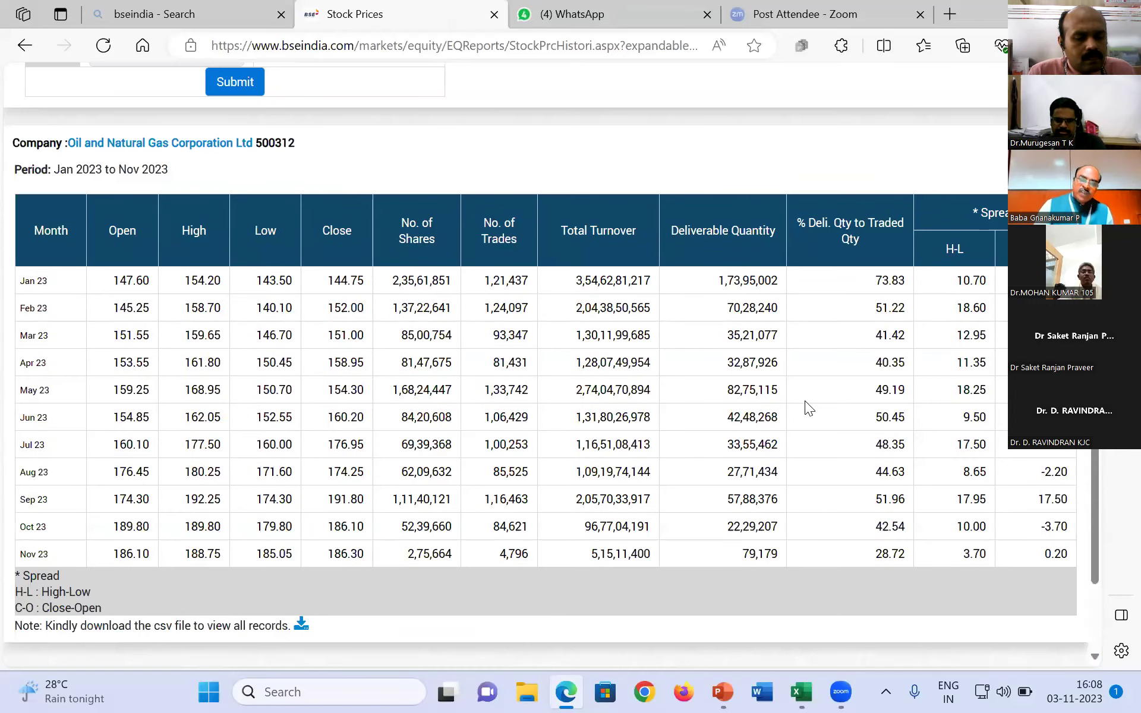
pyautogui.scroll(-1, 805, 401)
pyautogui.scroll(1, 804, 401)
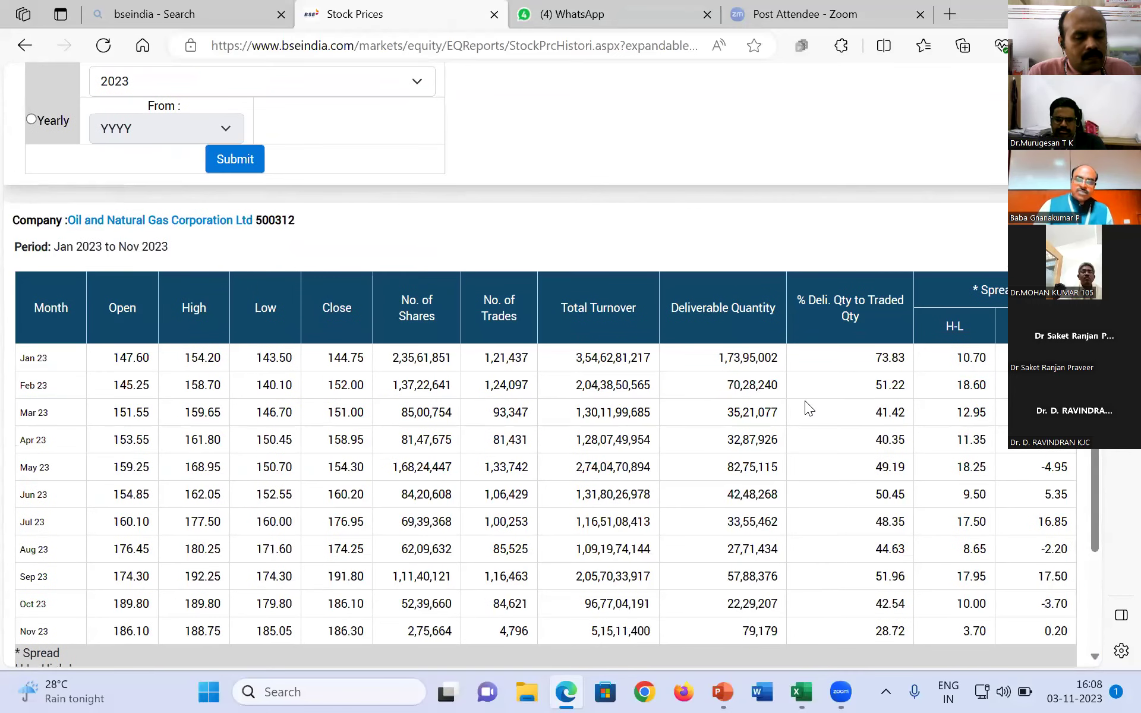
pyautogui.scroll(-4, 813, 394)
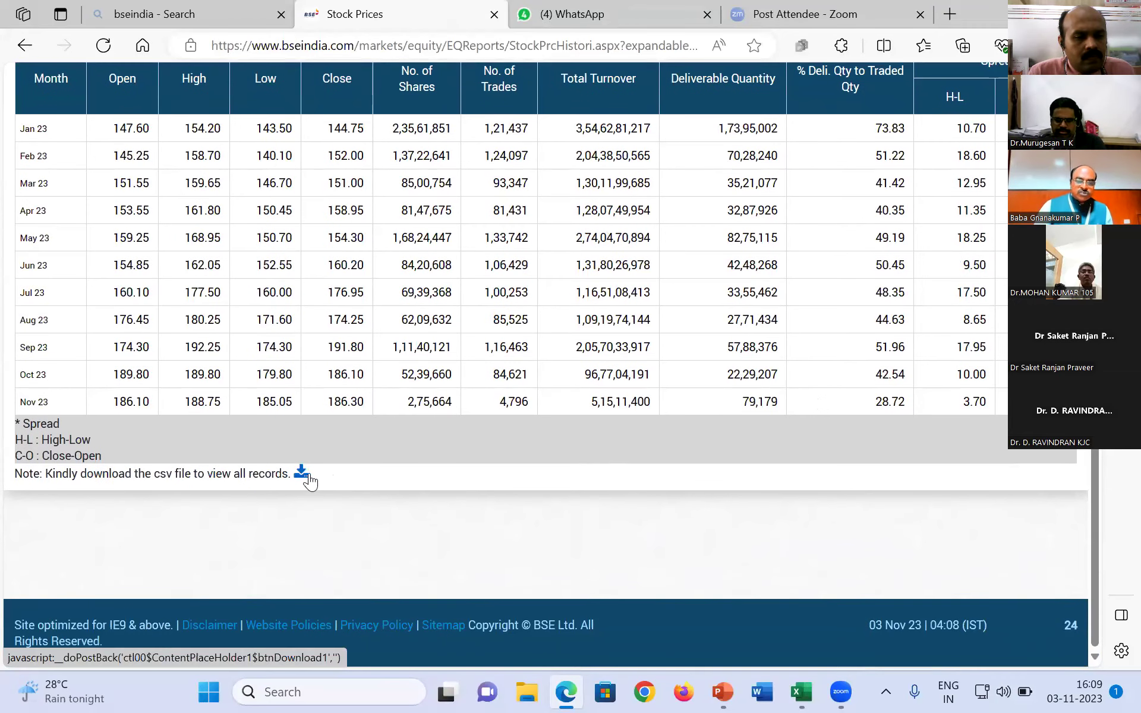
pyautogui.click(300, 472)
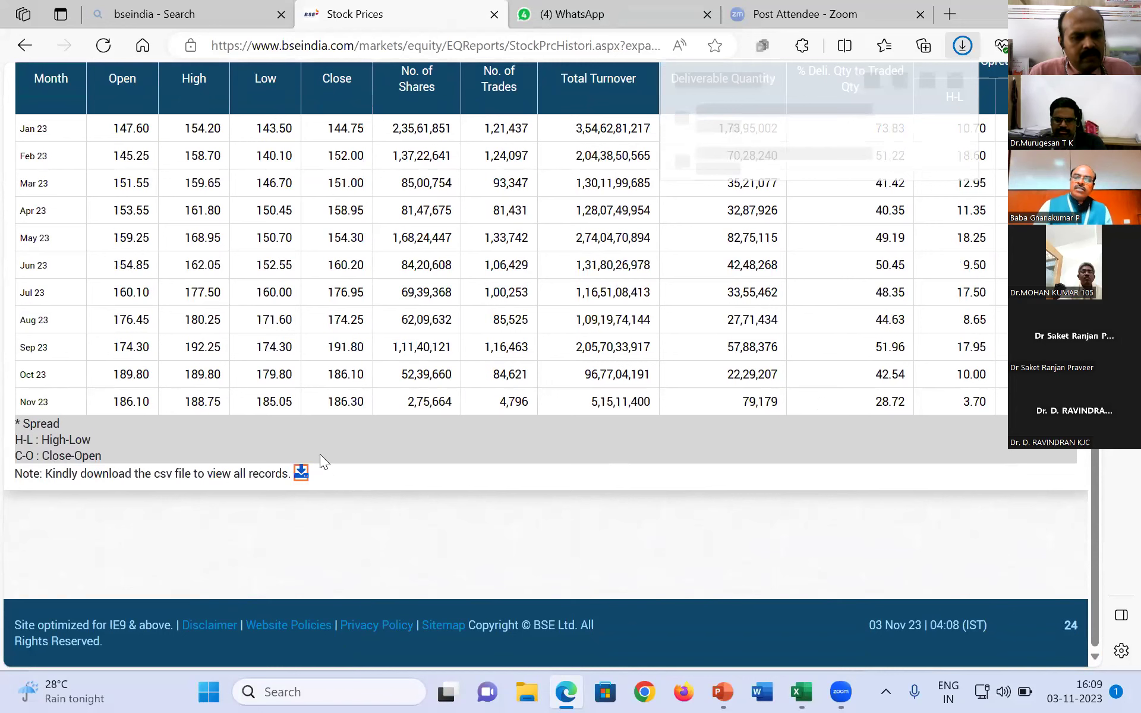
# Switch to Excel, import the 500312 CSV file from Downloads, and open it for transformation in Power Query.
pyautogui.click(805, 690)
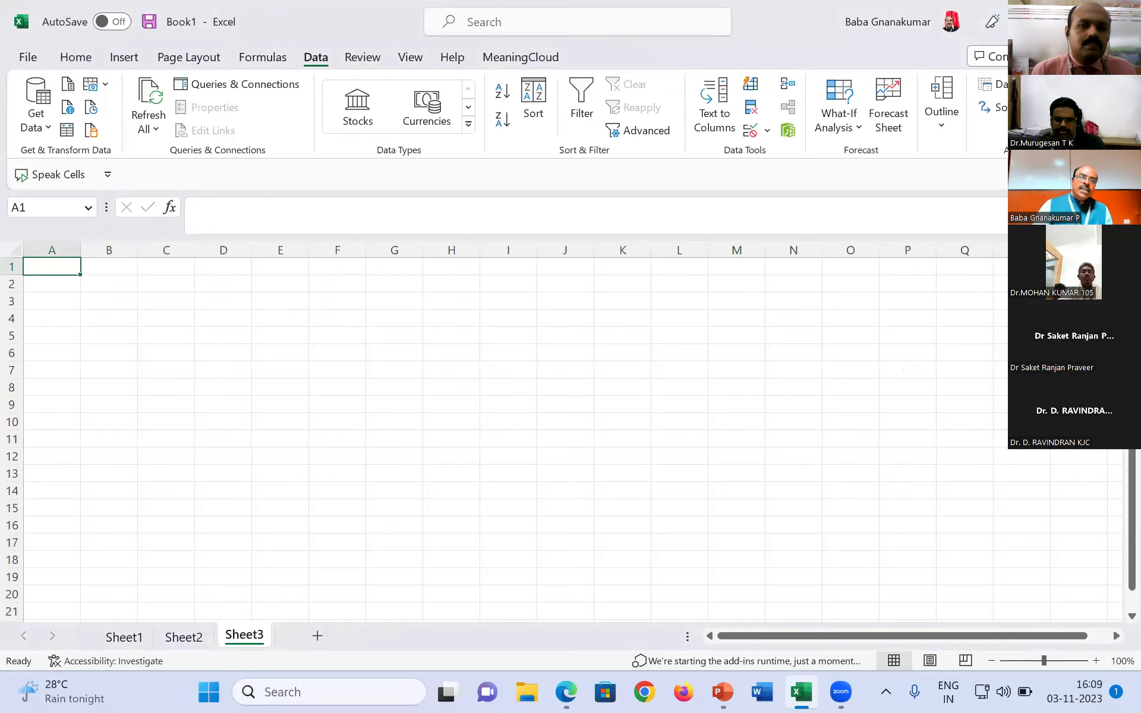
pyautogui.click(70, 88)
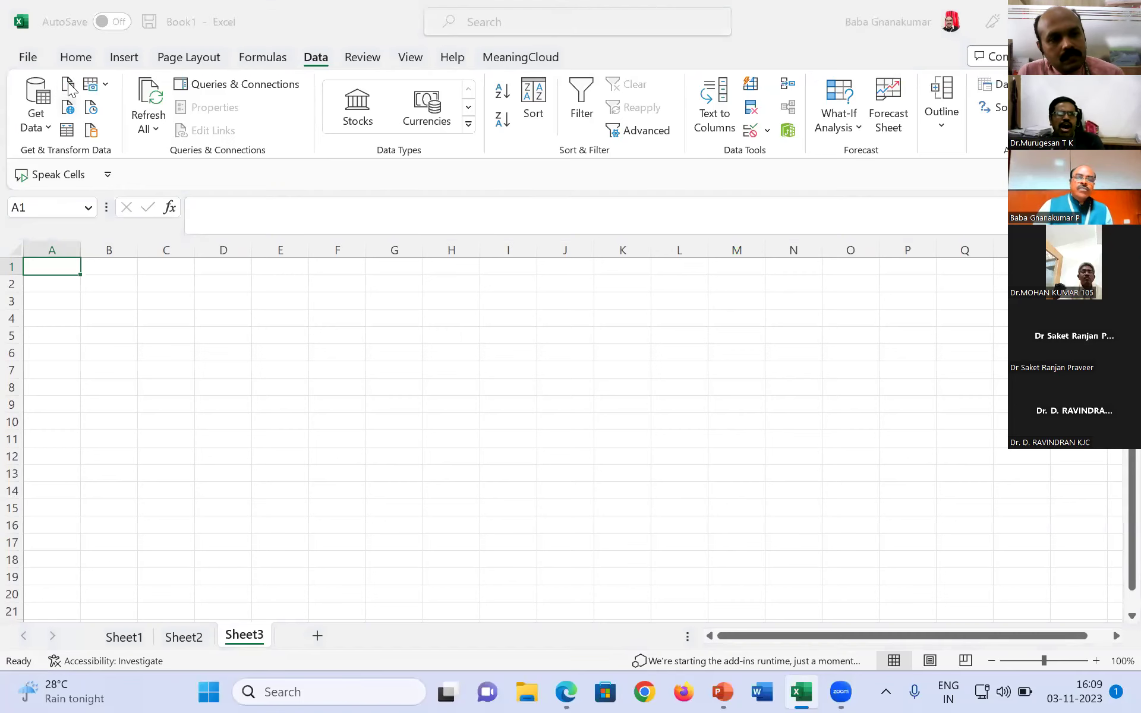
pyautogui.click(85, 204)
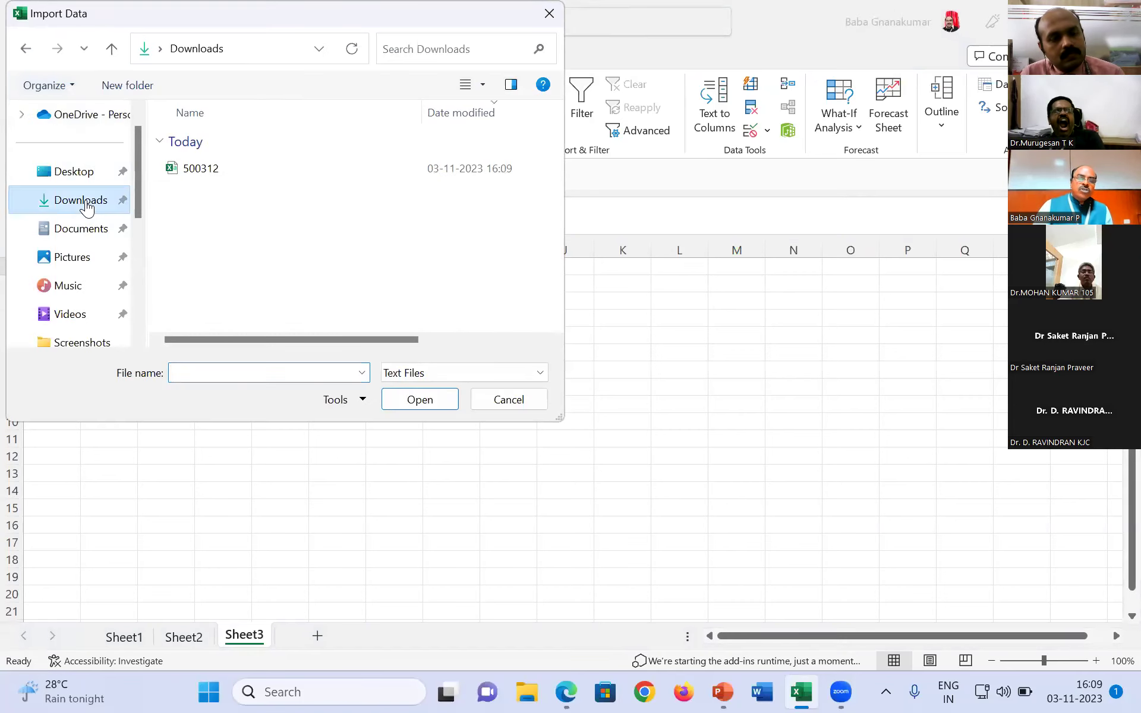
pyautogui.click(209, 171)
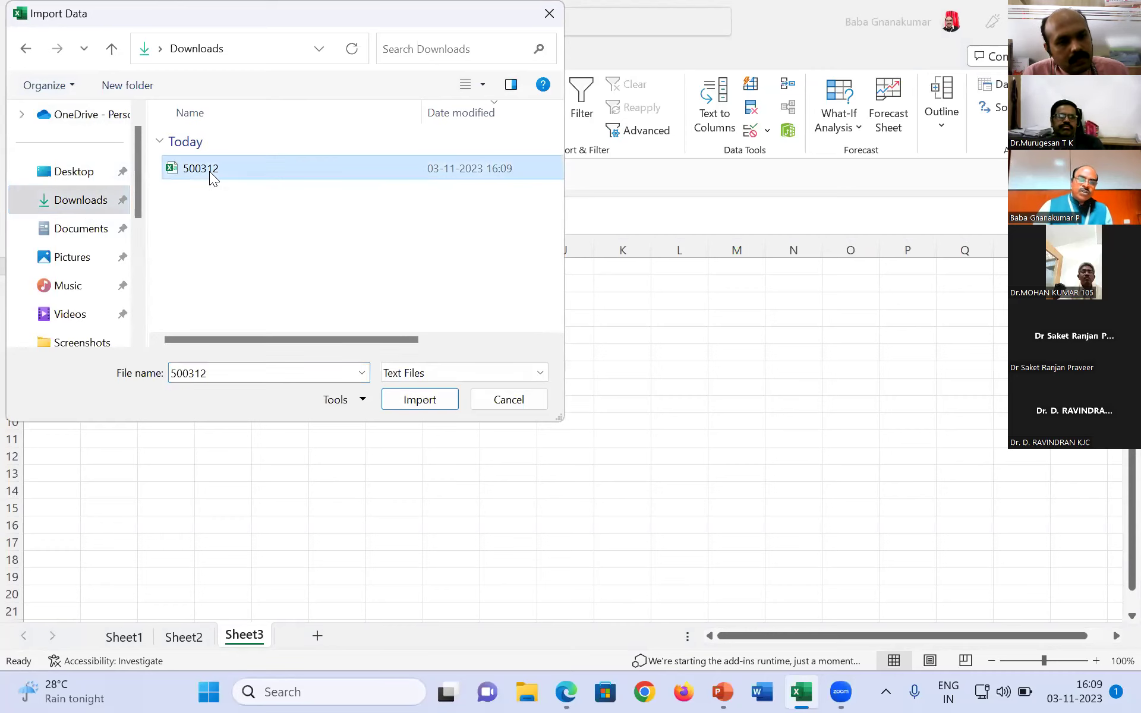
pyautogui.click(412, 402)
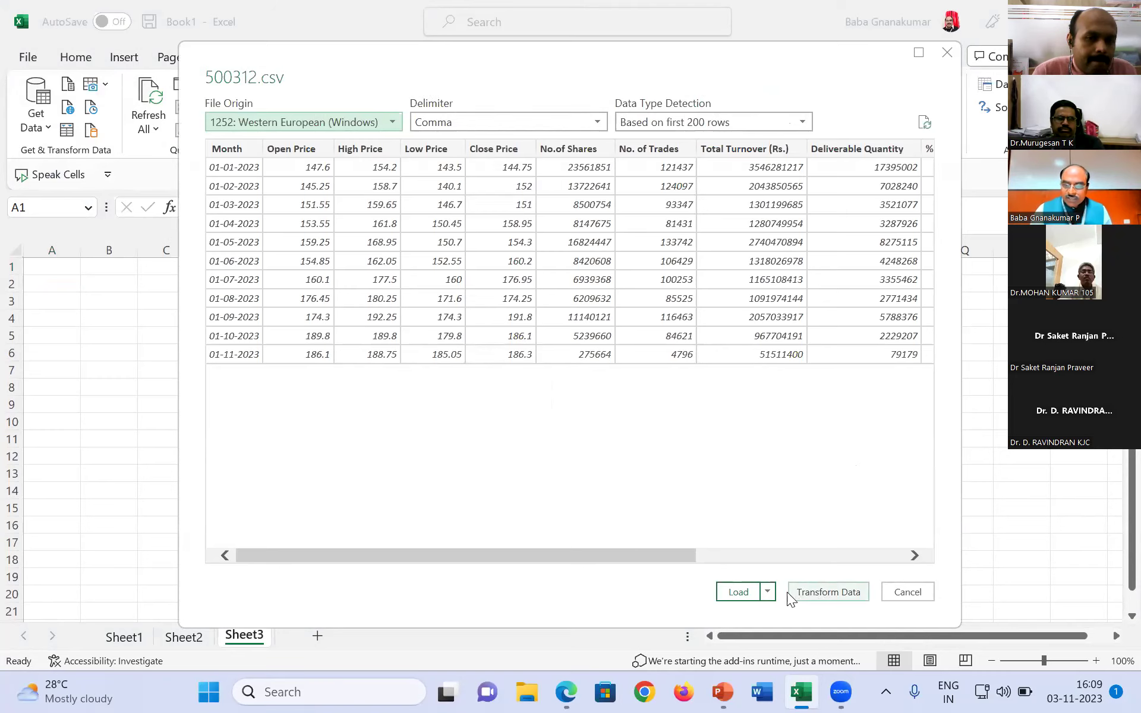
pyautogui.click(823, 594)
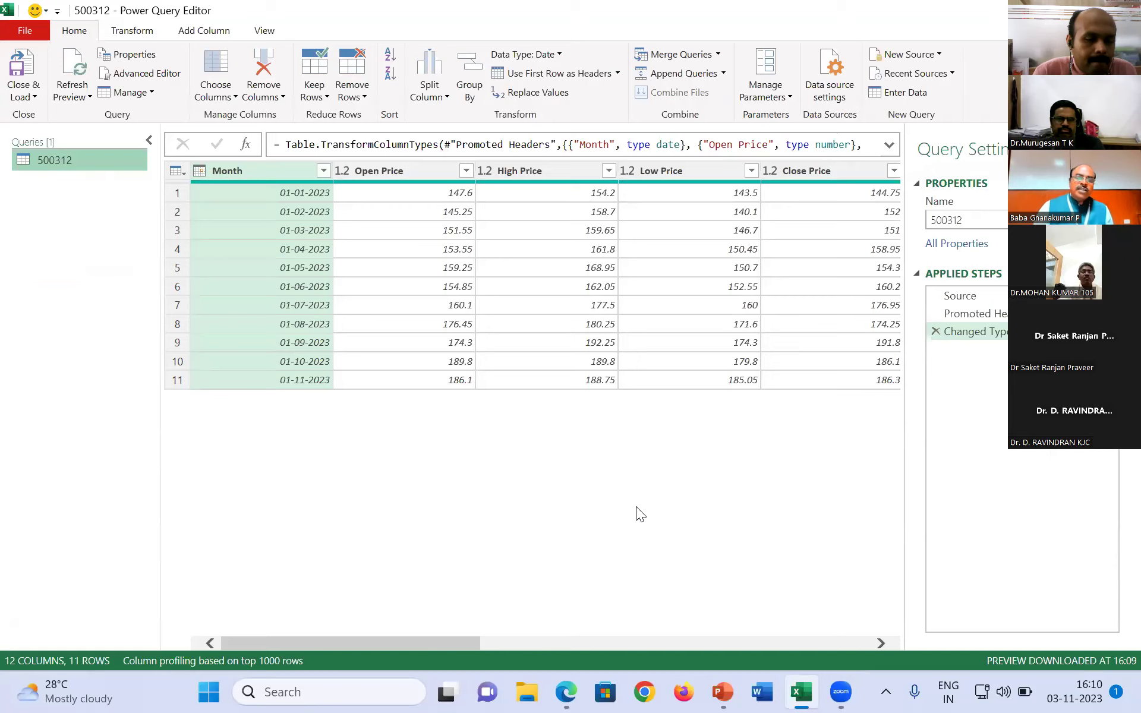
# Keep only the Month, Close Price and No.of Shares columns in the query, and load the result into the workbook.
pyautogui.click(183, 172)
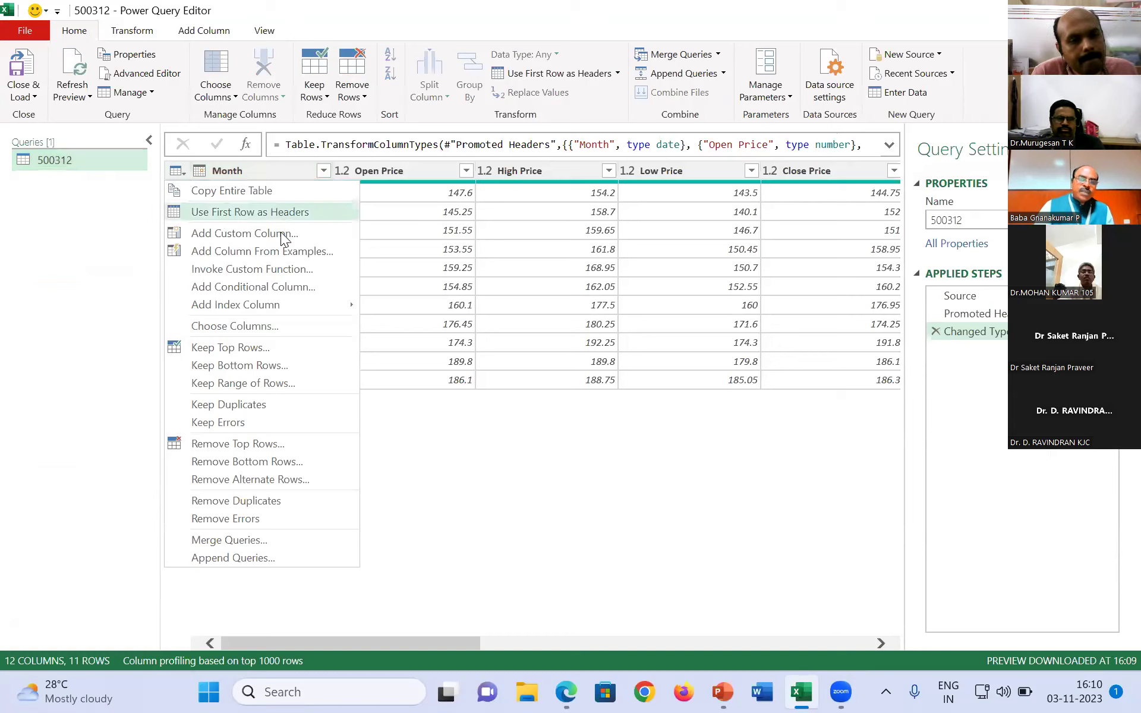
pyautogui.click(275, 327)
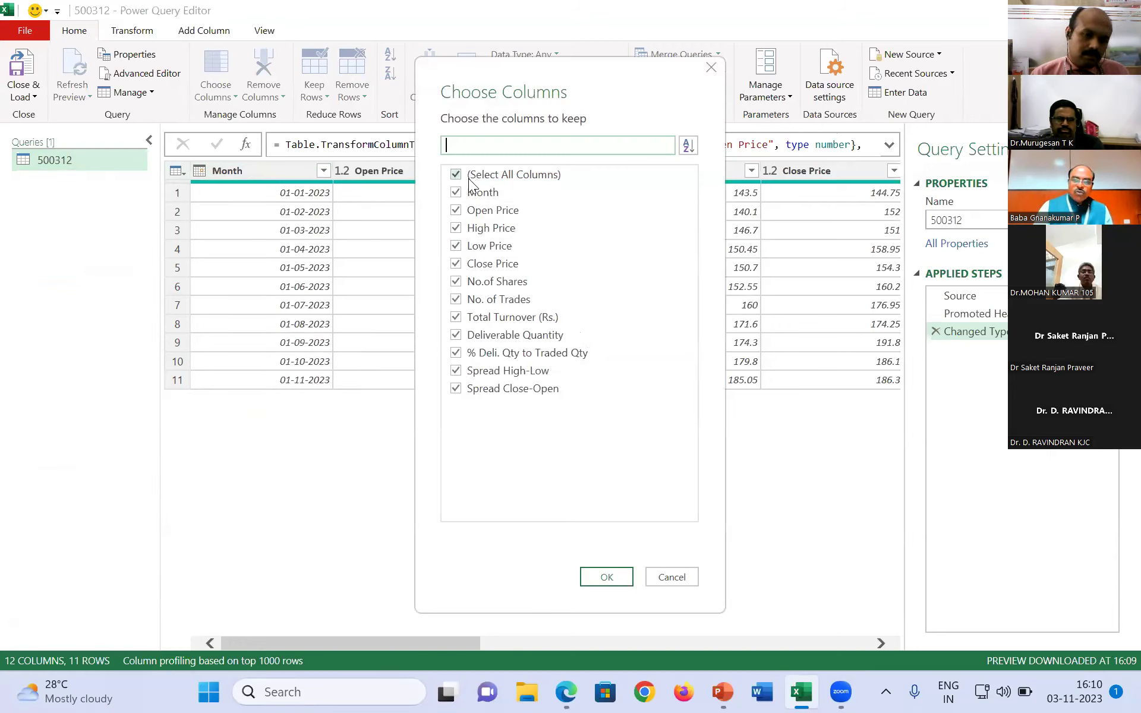
pyautogui.click(456, 175)
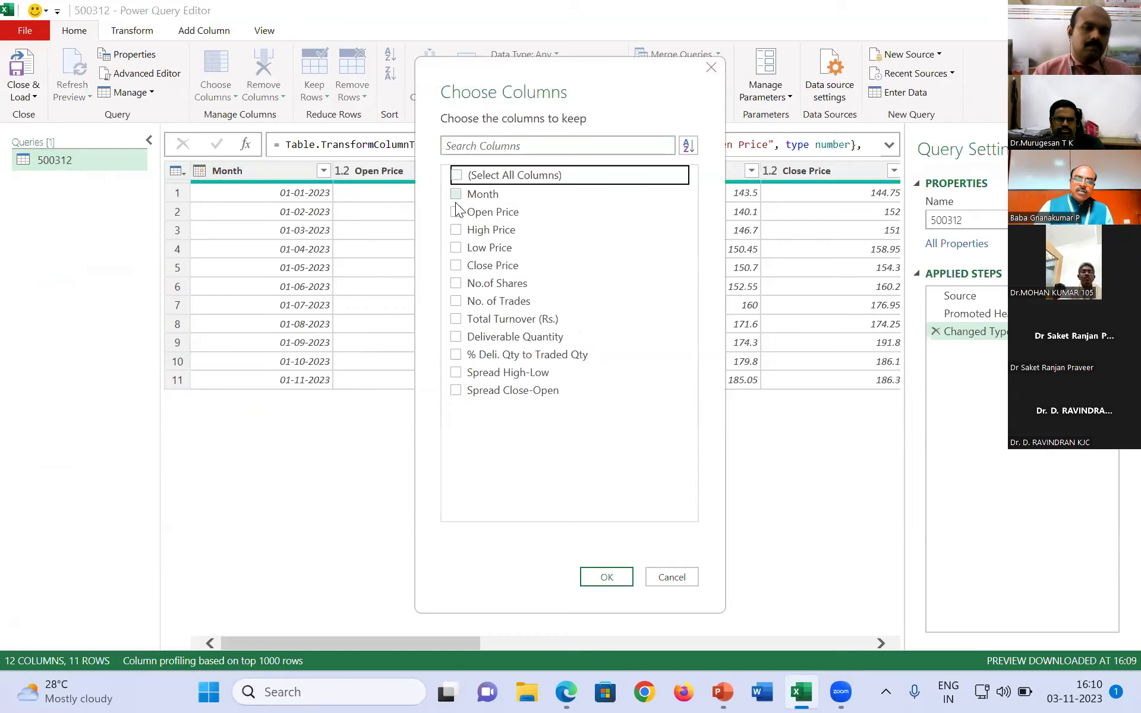
pyautogui.click(456, 195)
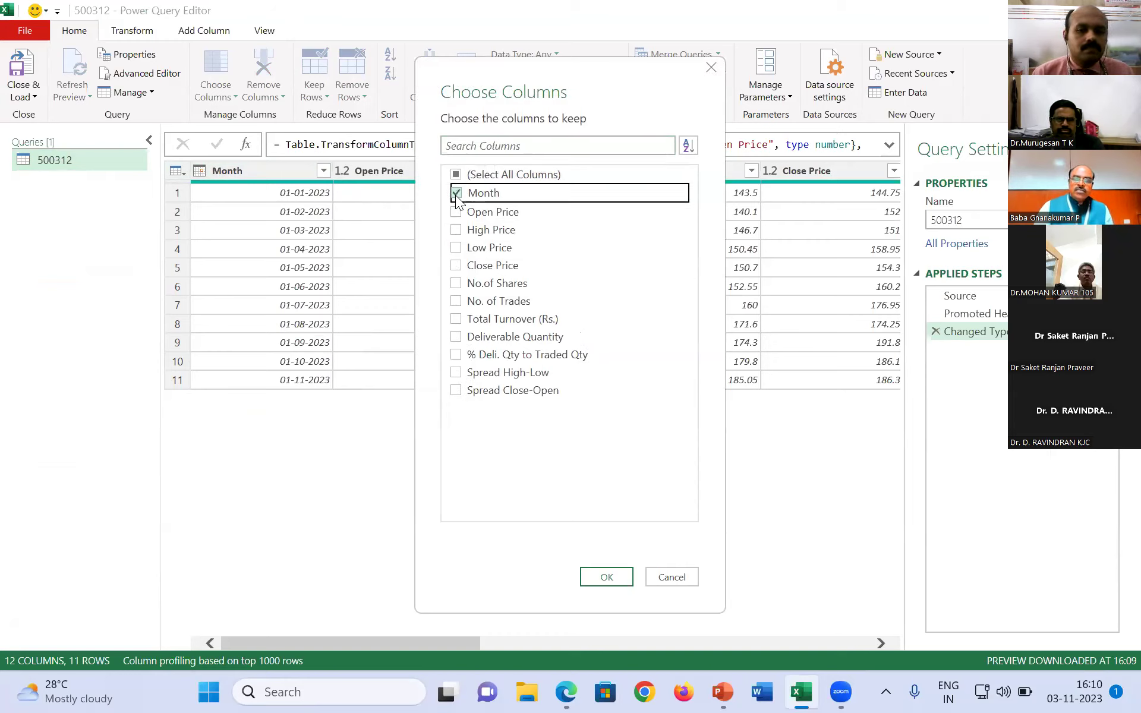
pyautogui.click(458, 265)
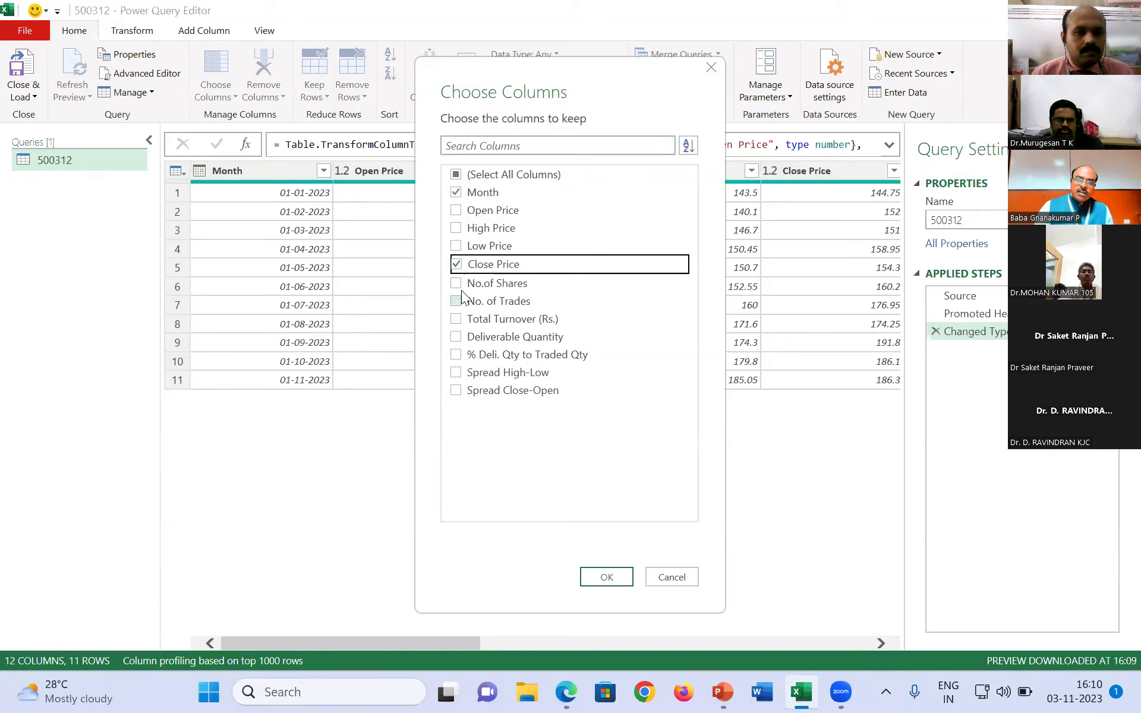
pyautogui.click(457, 283)
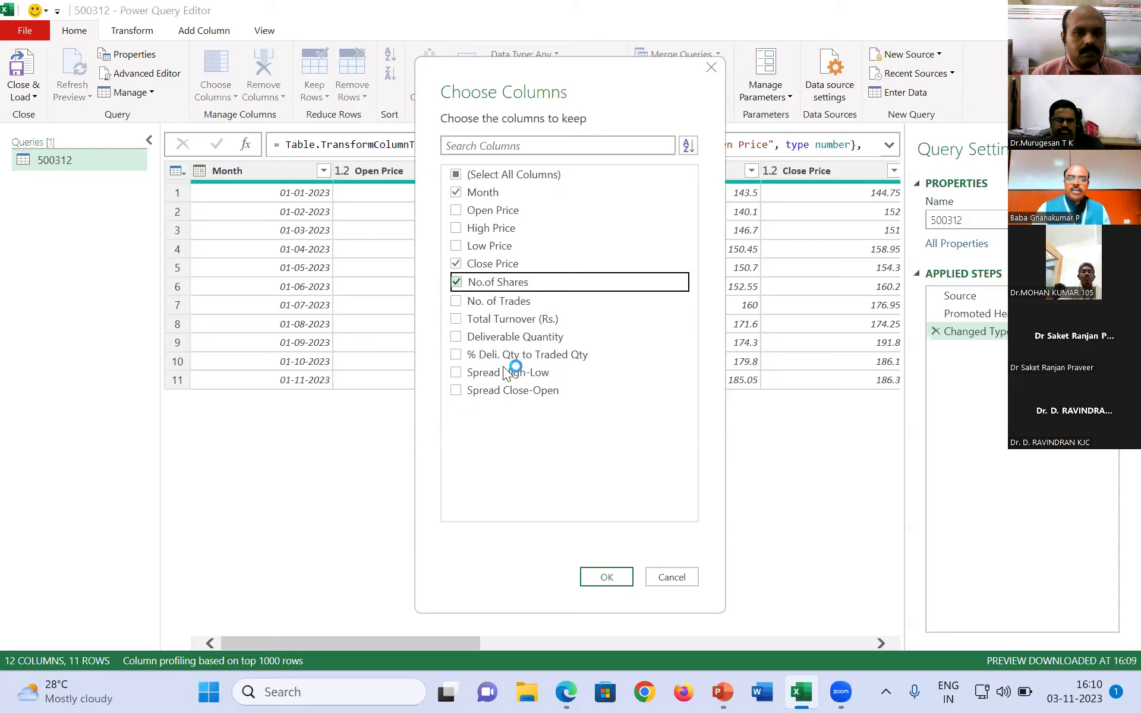
pyautogui.click(603, 575)
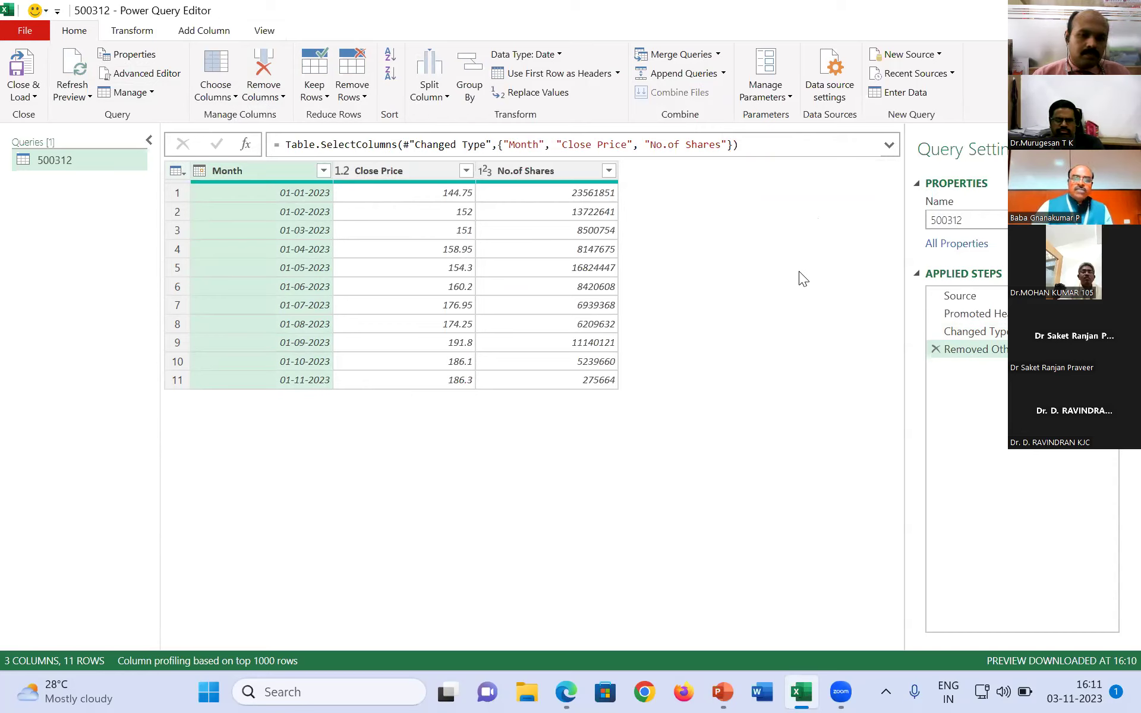
pyautogui.click(25, 70)
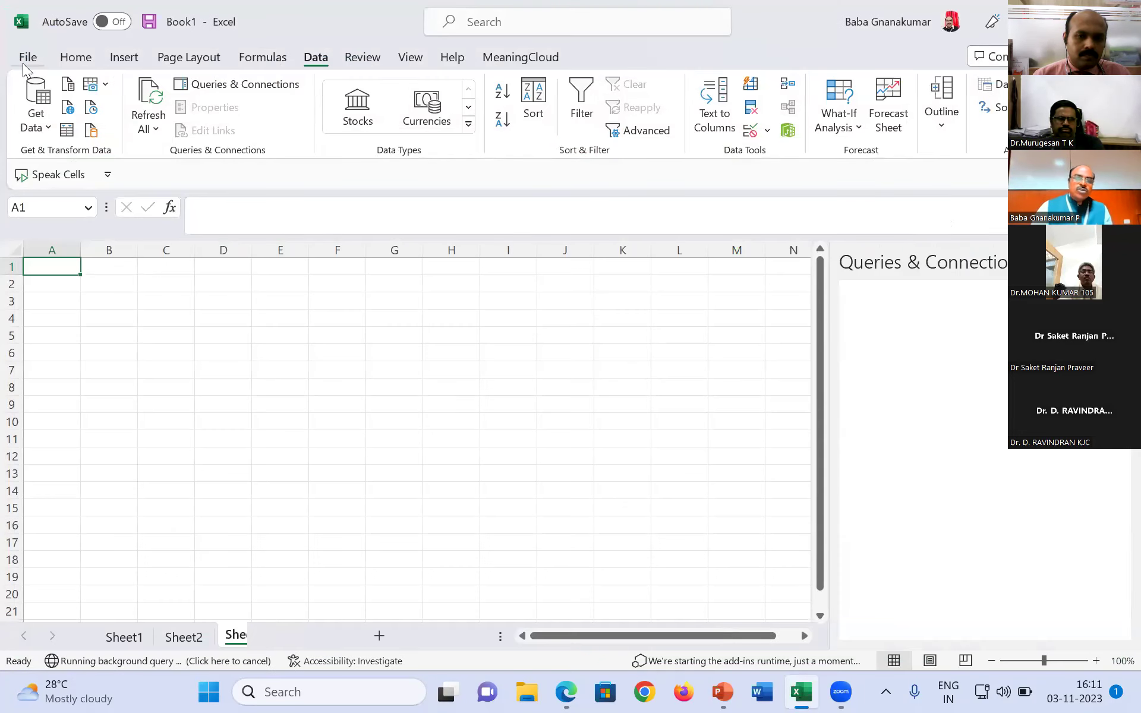
pyautogui.click(575, 334)
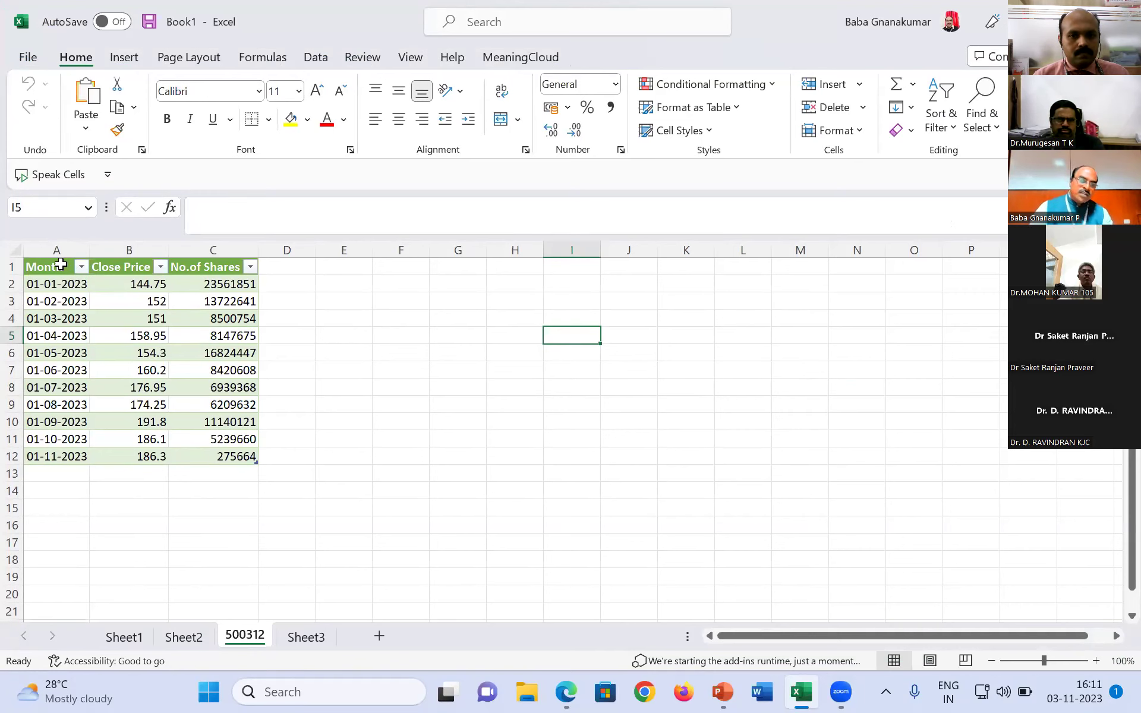
# Create a forecast worksheet from the entire 500312 table, keeping 01-07-2024 as the forecast end, and look over the forecast table and chart.
pyautogui.moveTo(63, 269); pyautogui.dragTo(212, 420)
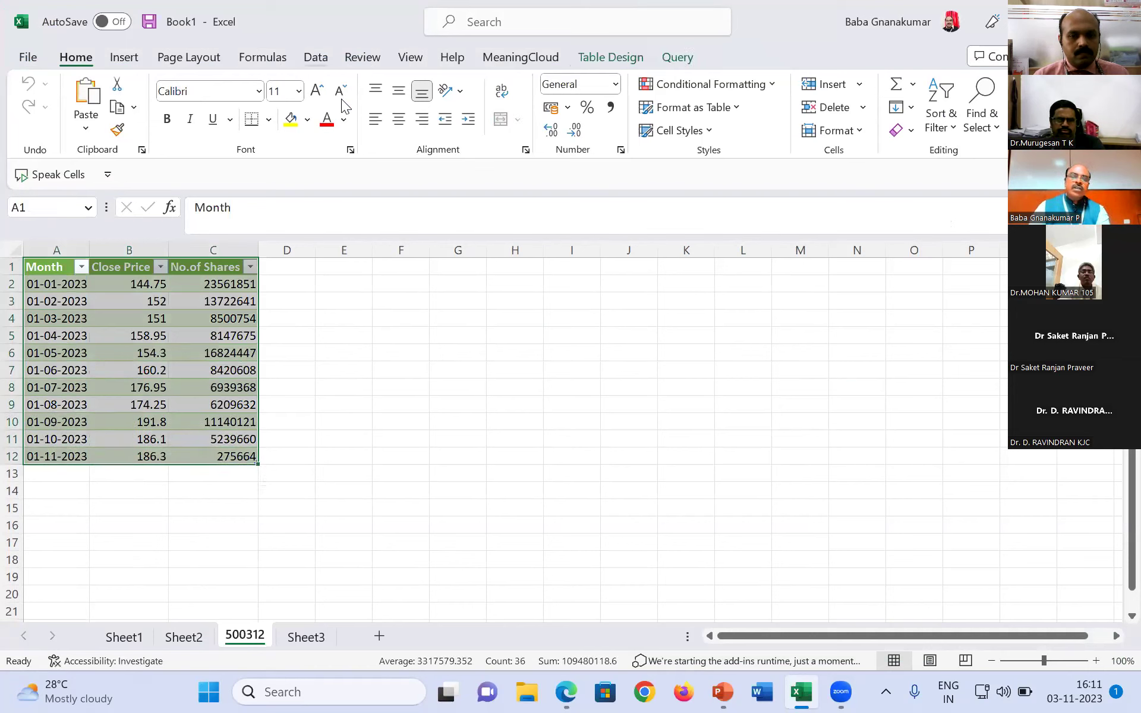
pyautogui.click(316, 57)
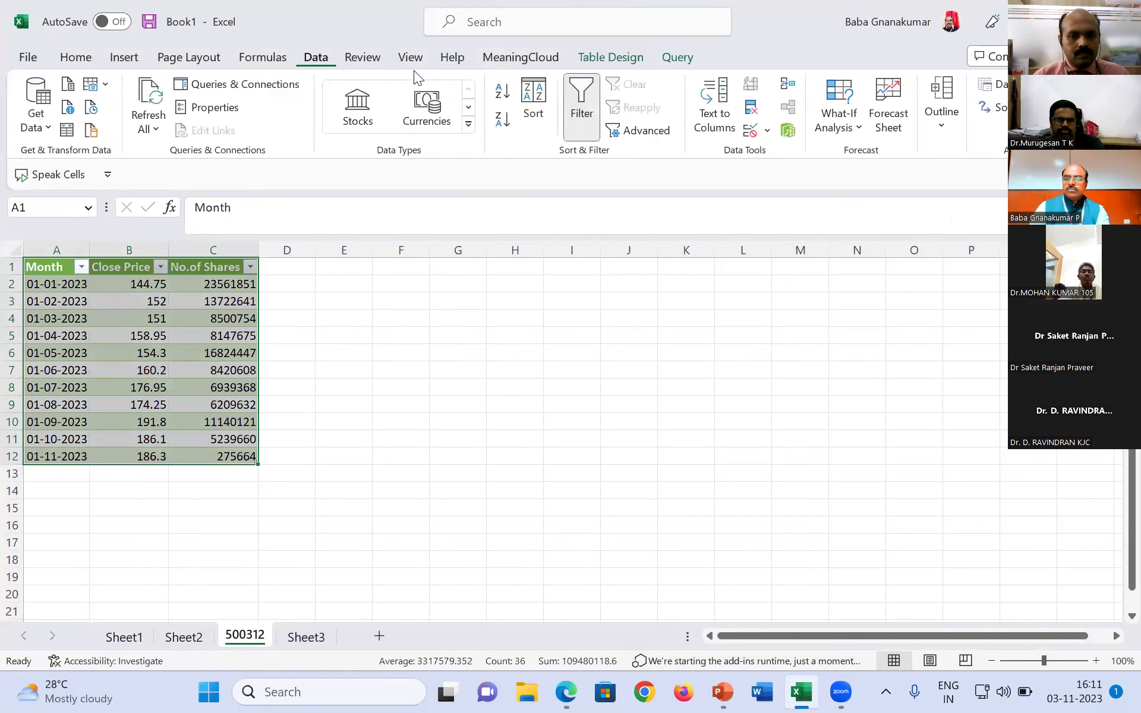
pyautogui.click(890, 106)
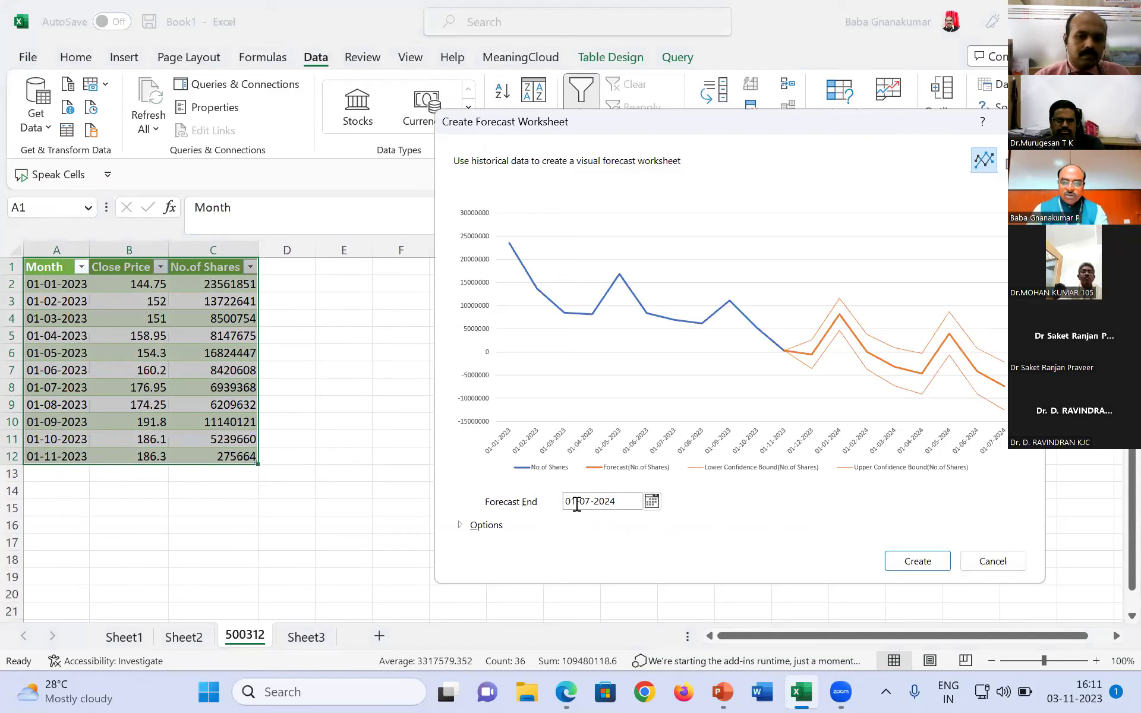
pyautogui.click(651, 501)
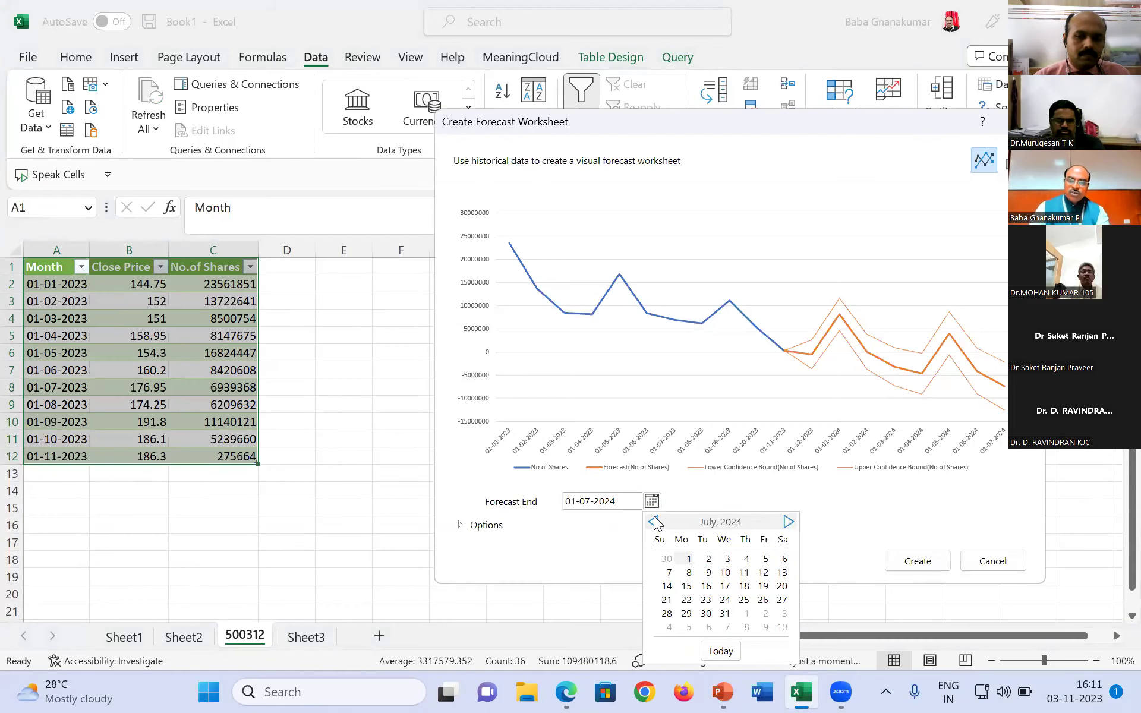
pyautogui.click(870, 515)
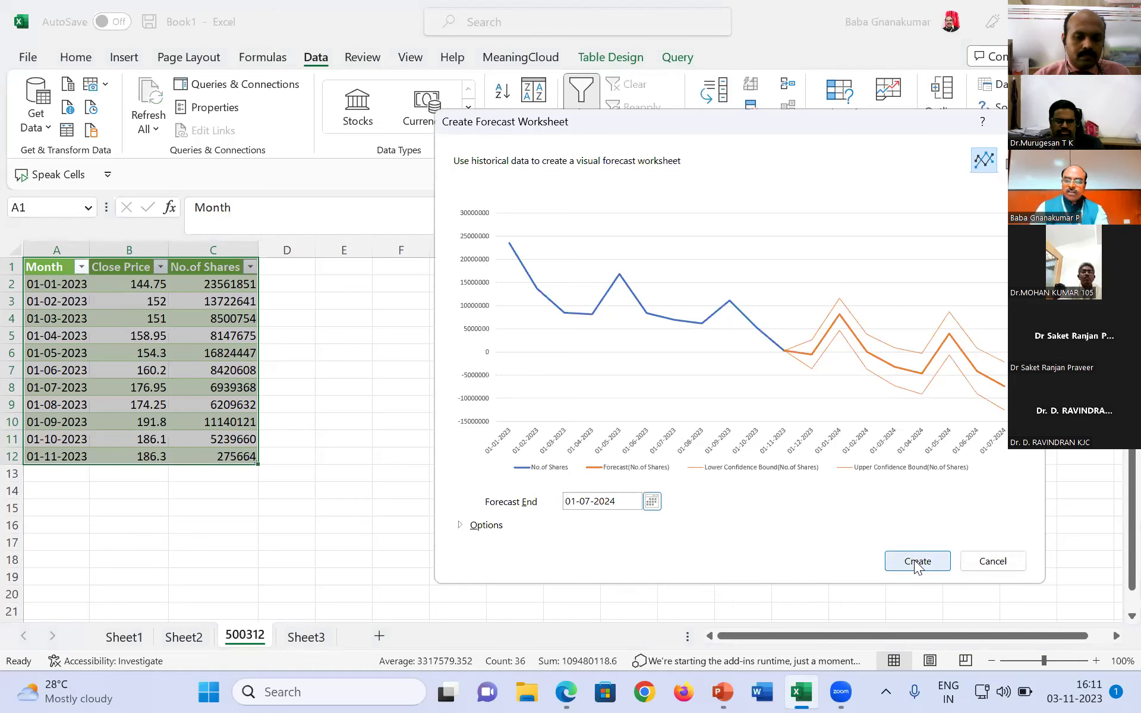
pyautogui.click(917, 562)
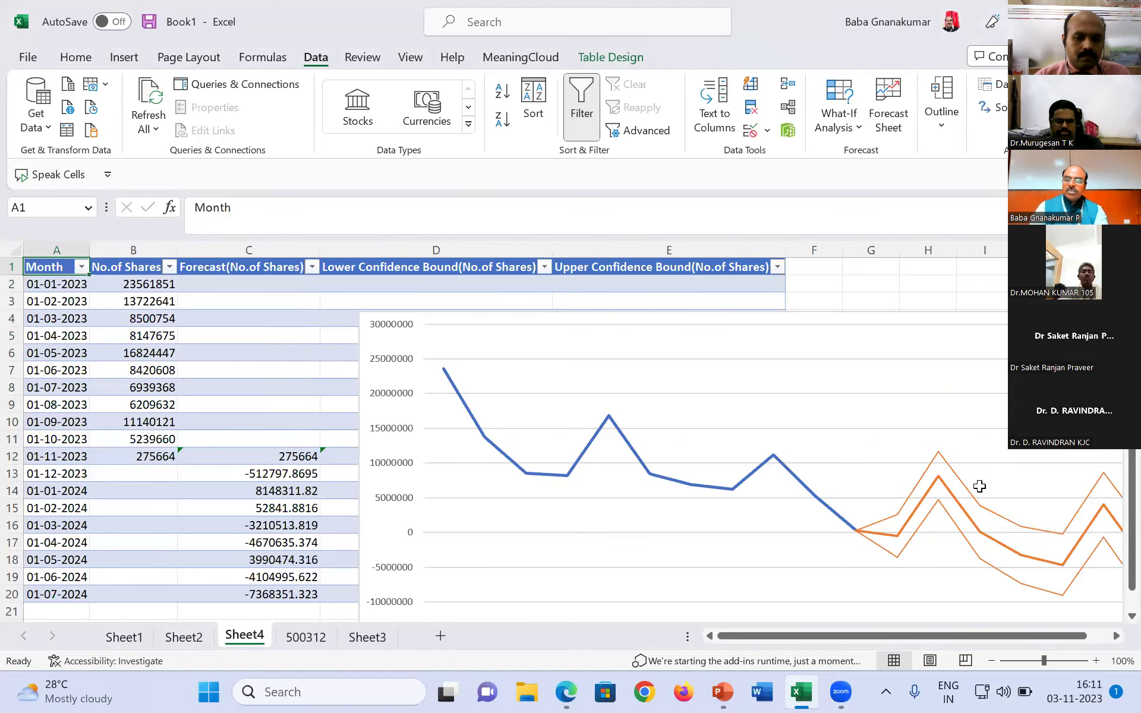
pyautogui.scroll(-5, 974, 505)
pyautogui.scroll(2, 968, 522)
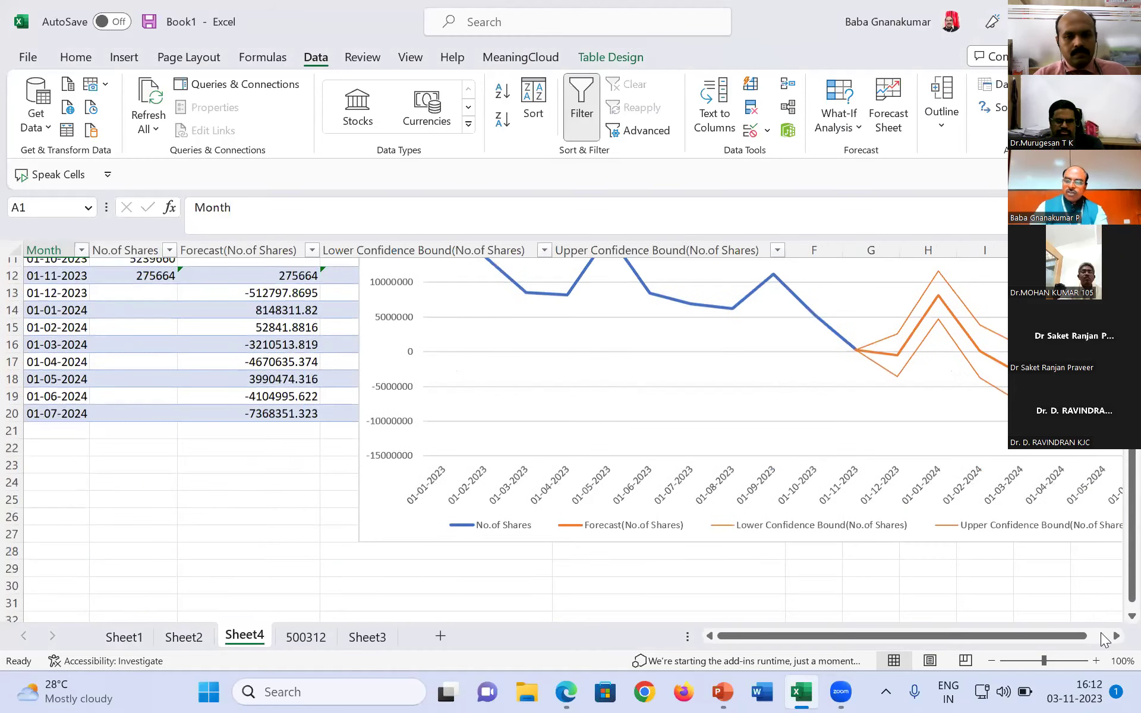
# Examine the Sheet4 forecast chart through 01-07-2024, including the forecast and lower confidence bound values at its final point.
pyautogui.scroll(1, 1103, 639)
pyautogui.click(1116, 636)
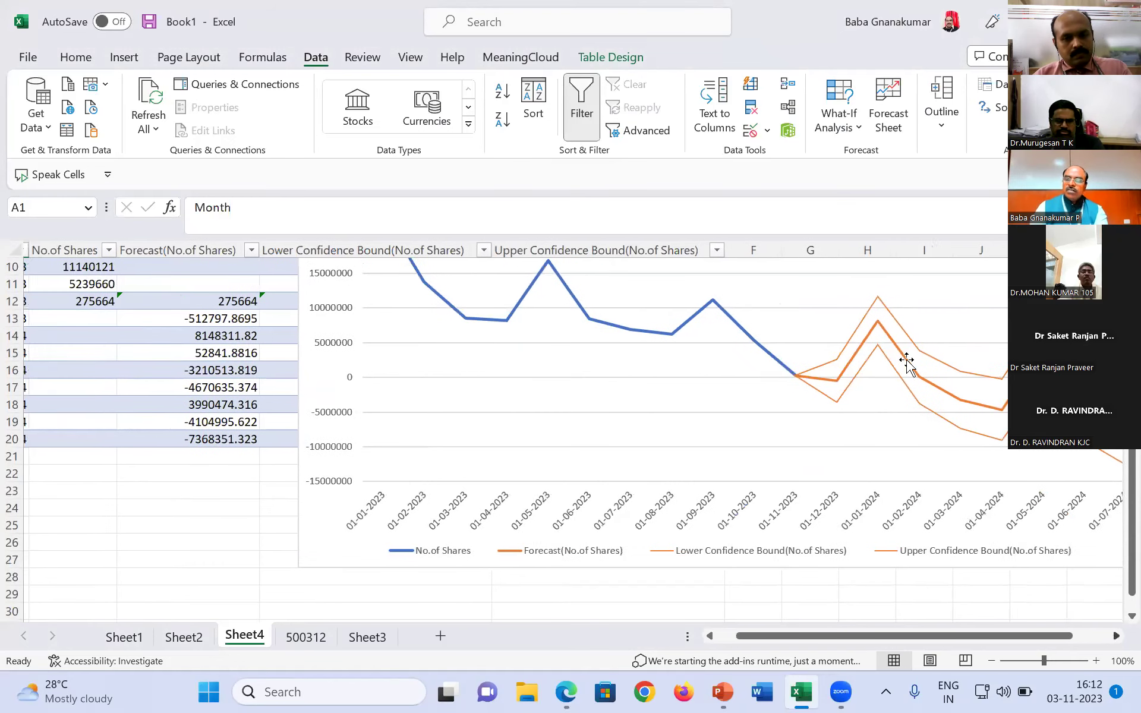
pyautogui.hscroll(1, 907, 363)
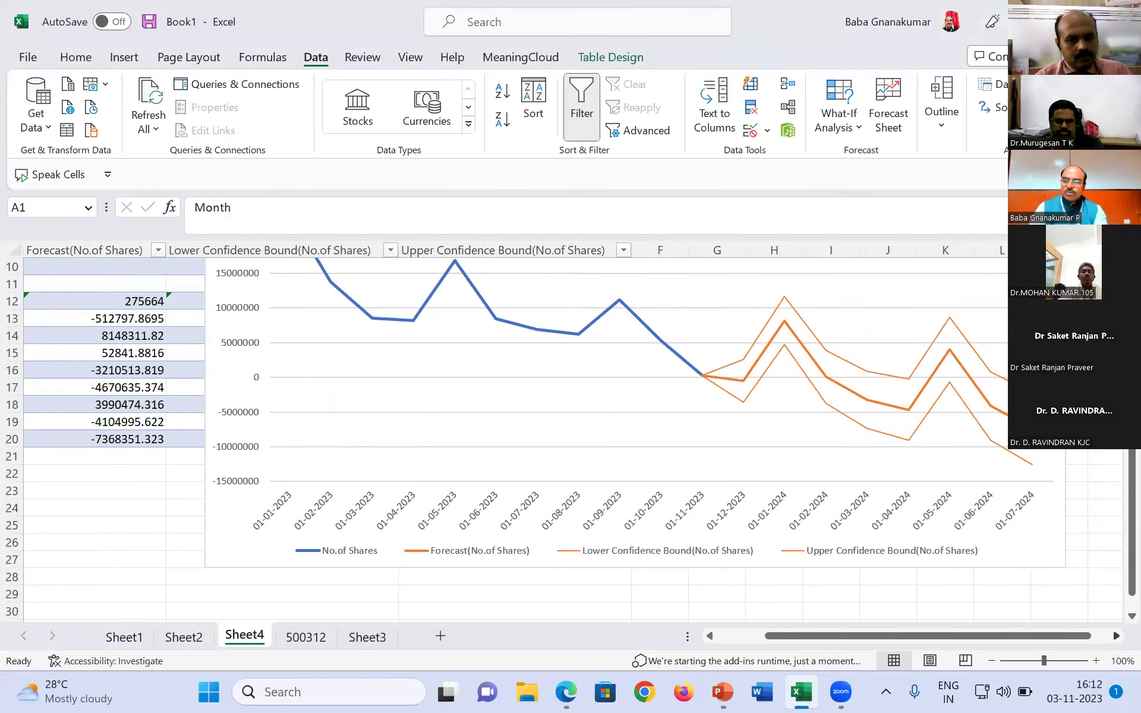
pyautogui.moveTo(815, 404)
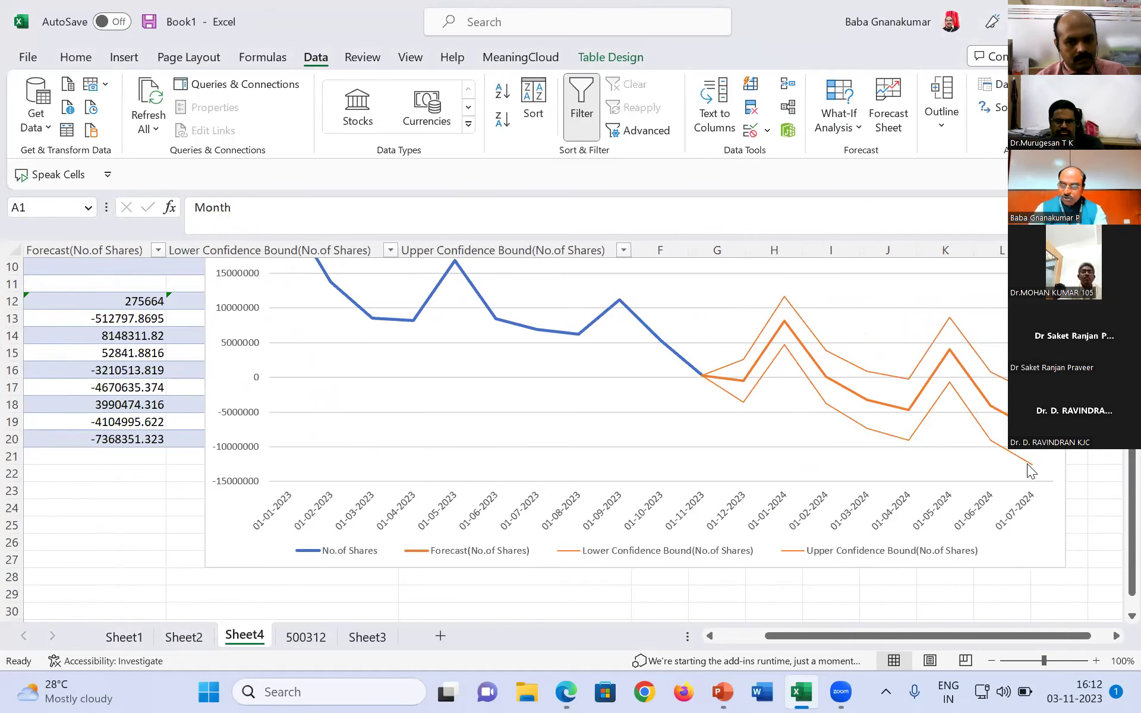
pyautogui.moveTo(1031, 469)
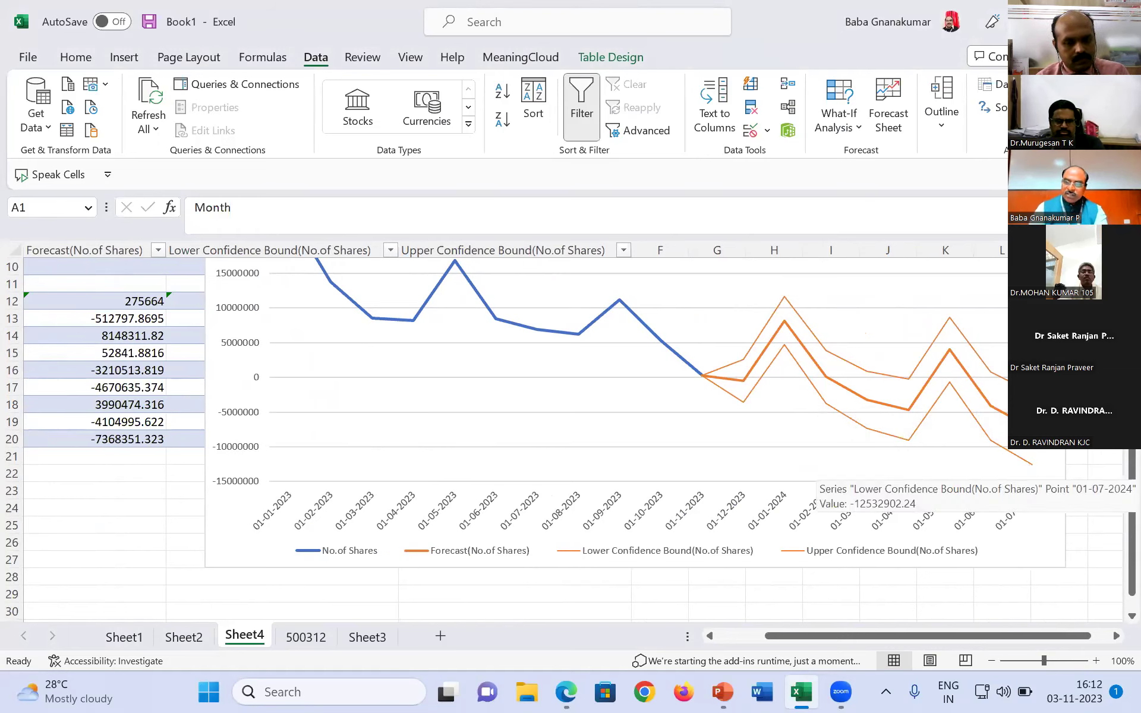
pyautogui.moveTo(1027, 428)
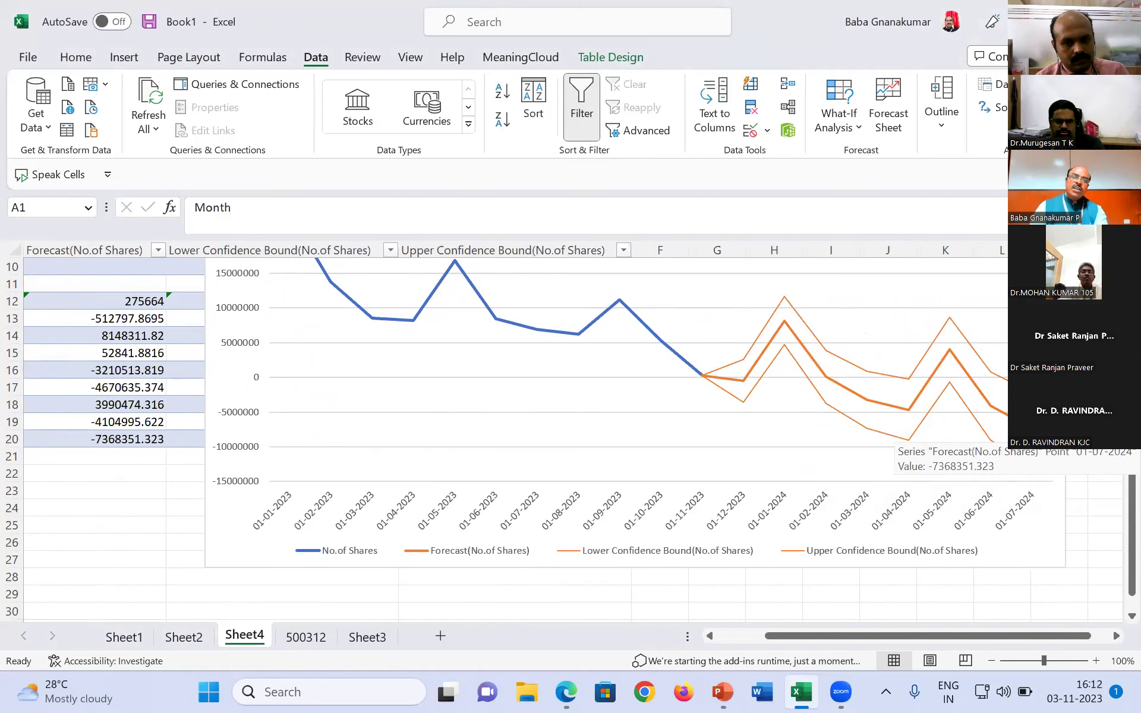
pyautogui.scroll(3, 1020, 509)
pyautogui.scroll(-4, 1019, 510)
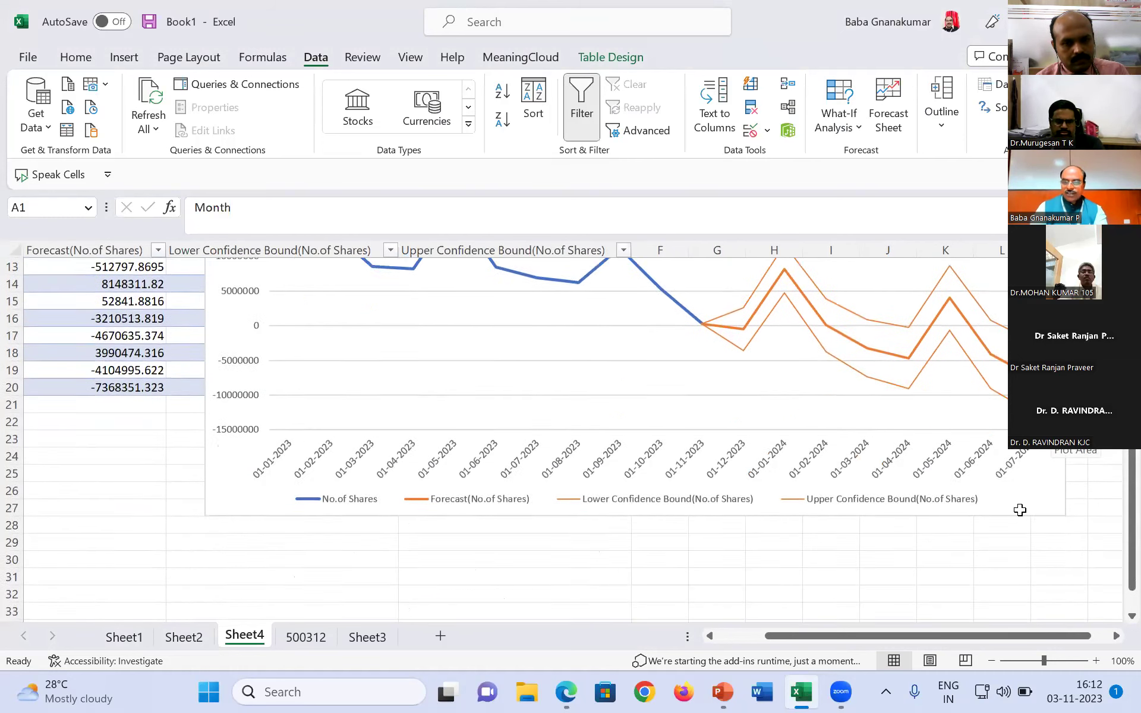
pyautogui.scroll(-1, 1019, 509)
pyautogui.scroll(5, 1019, 510)
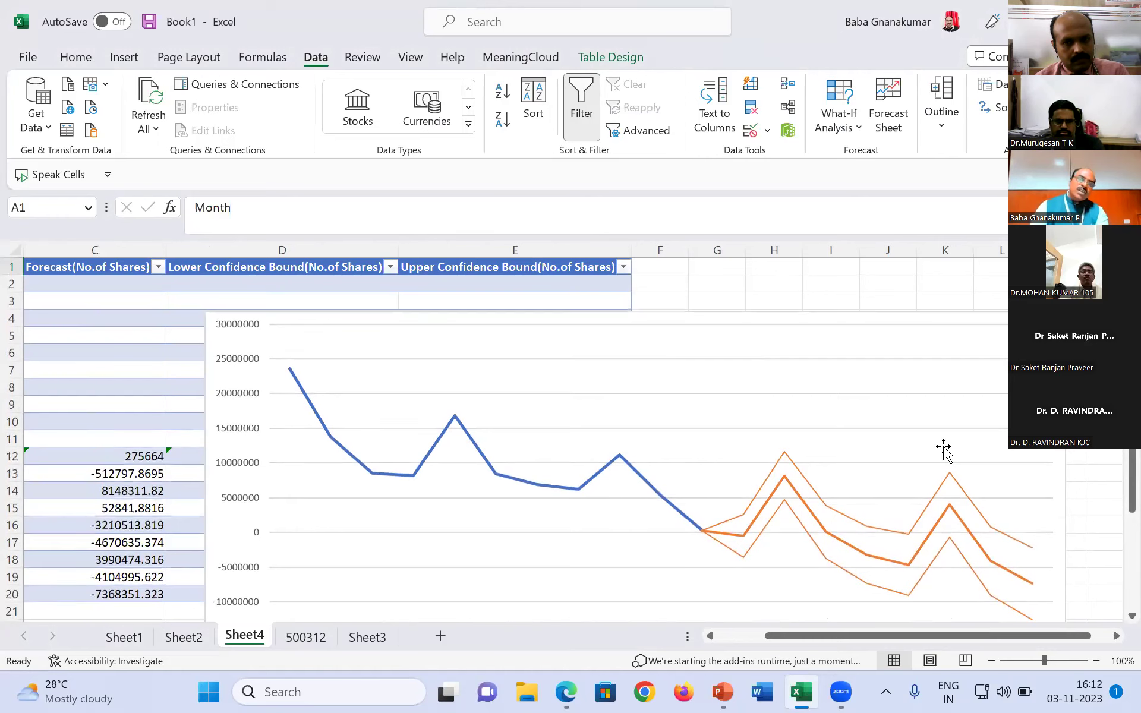
pyautogui.scroll(-2, 943, 450)
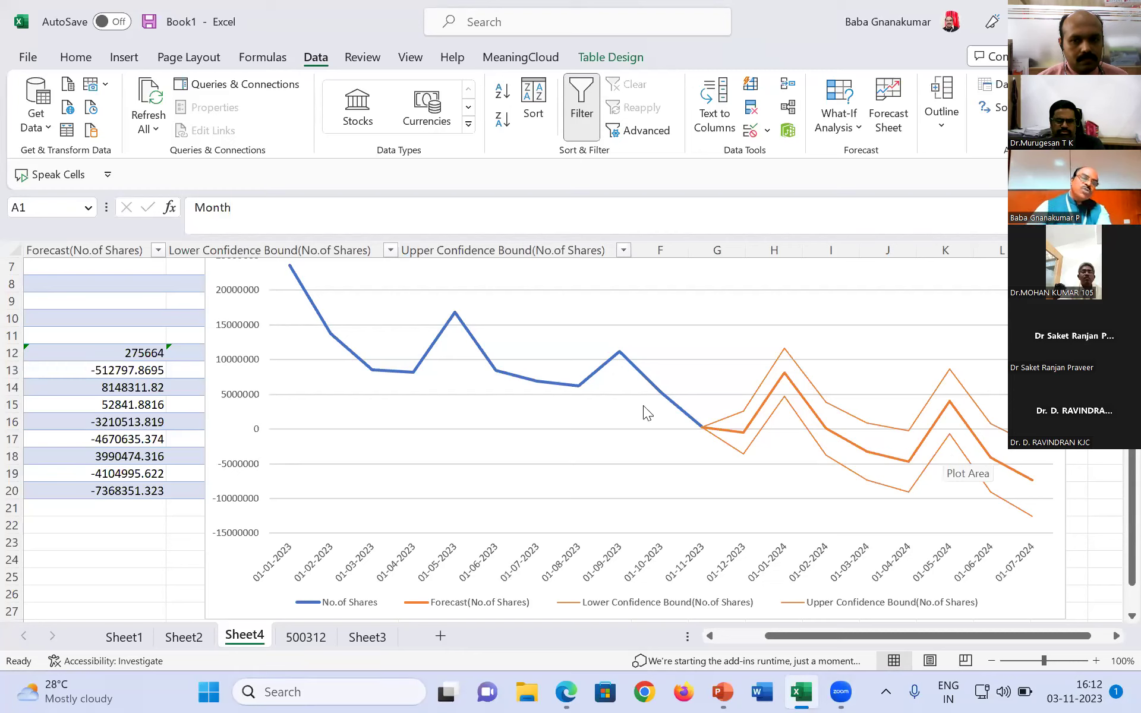
# Show the From Web import dialog and dismiss it, and review the stock table and 'Beta' by 'PE' chart on Sheet1.
pyautogui.click(68, 106)
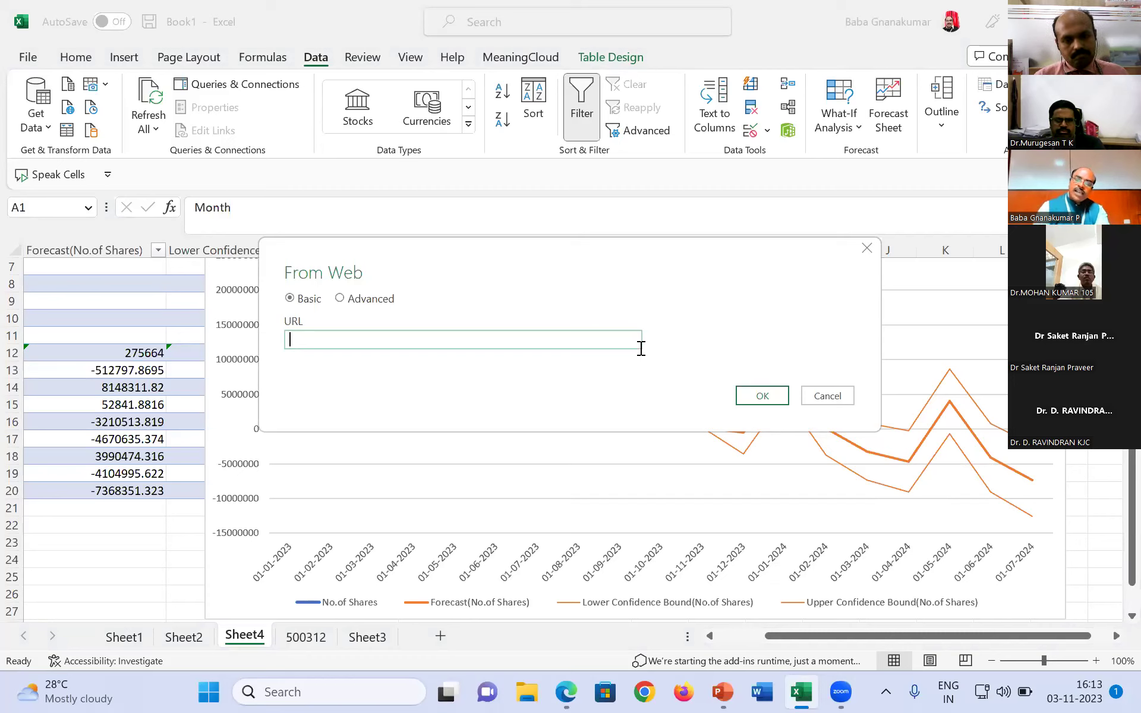
pyautogui.click(866, 250)
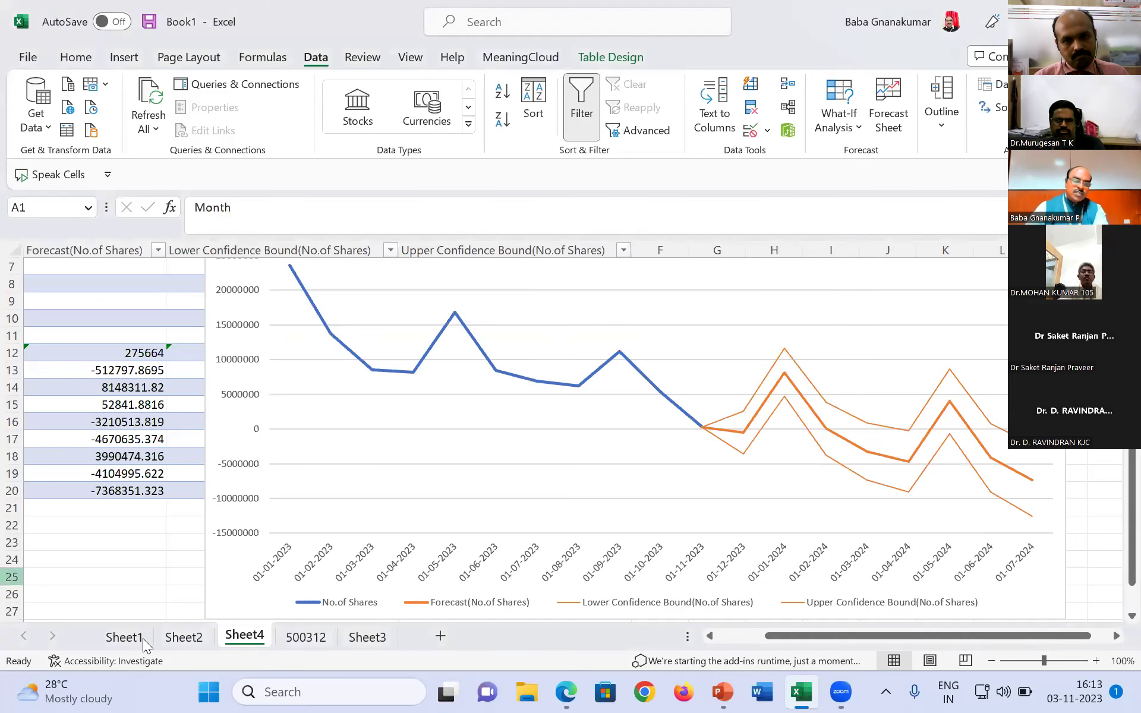
pyautogui.click(116, 636)
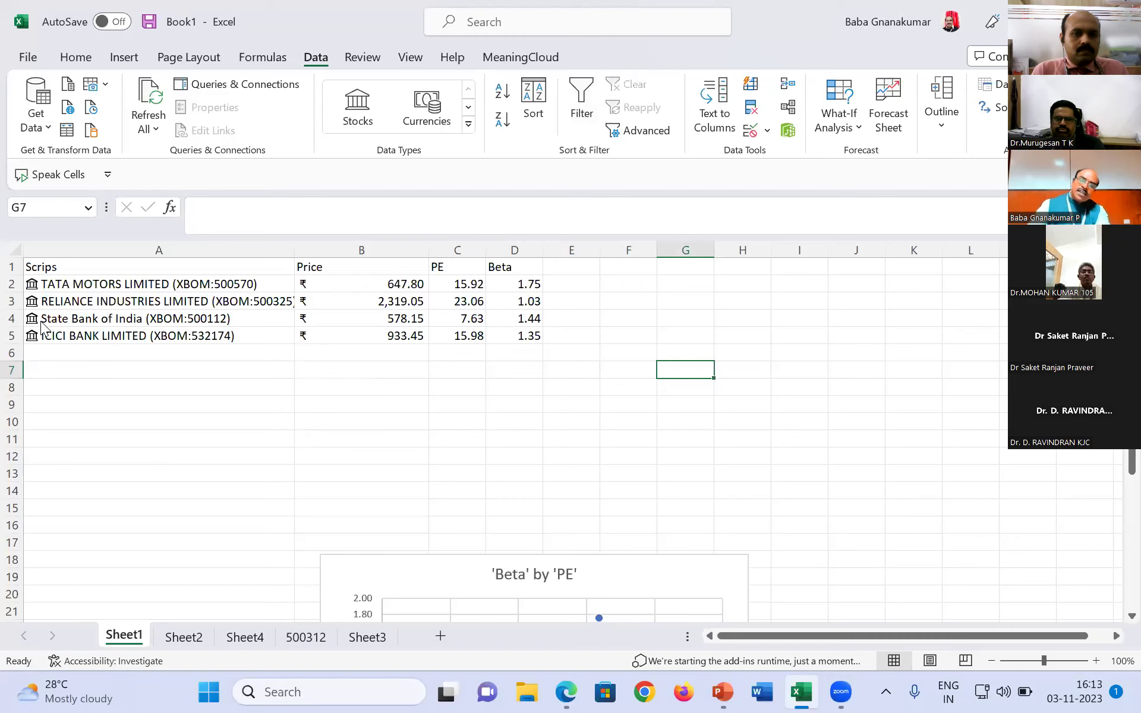
pyautogui.scroll(-2, 889, 534)
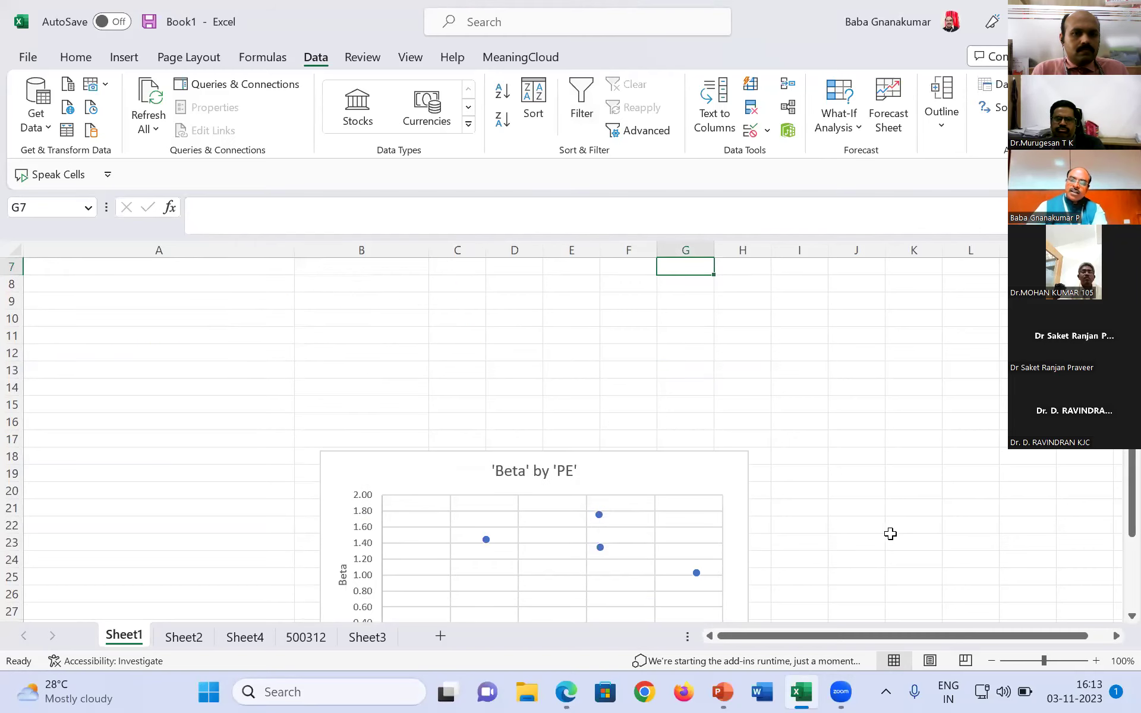
pyautogui.scroll(-4, 890, 533)
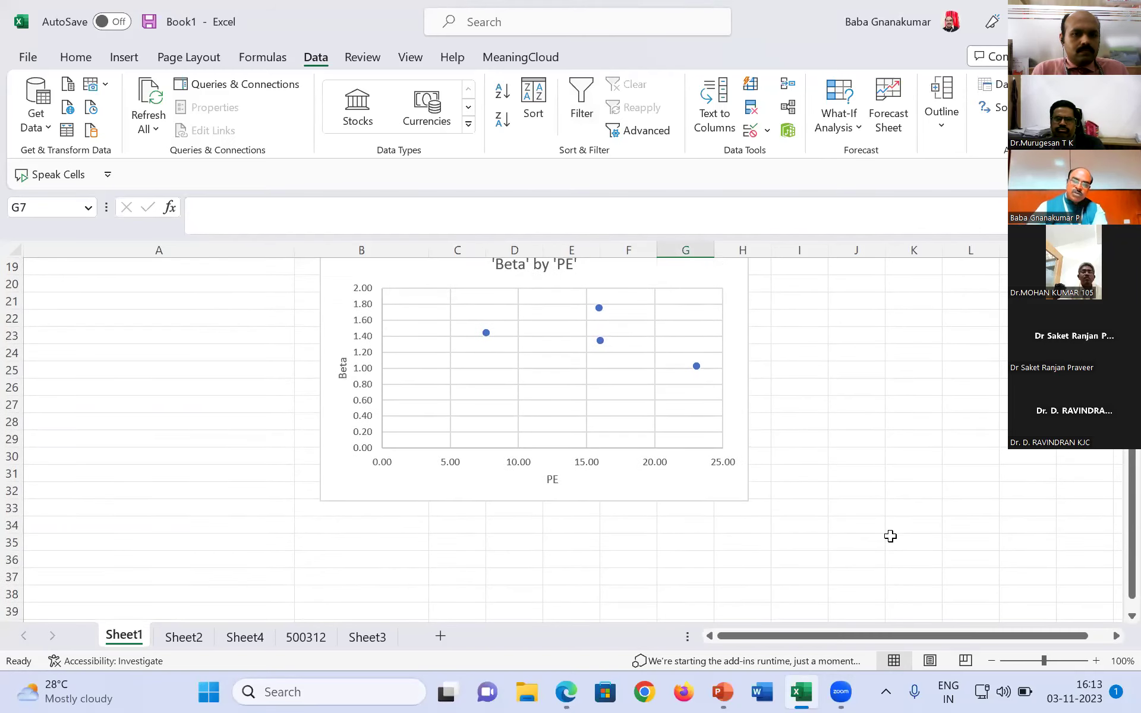
pyautogui.scroll(1, 889, 536)
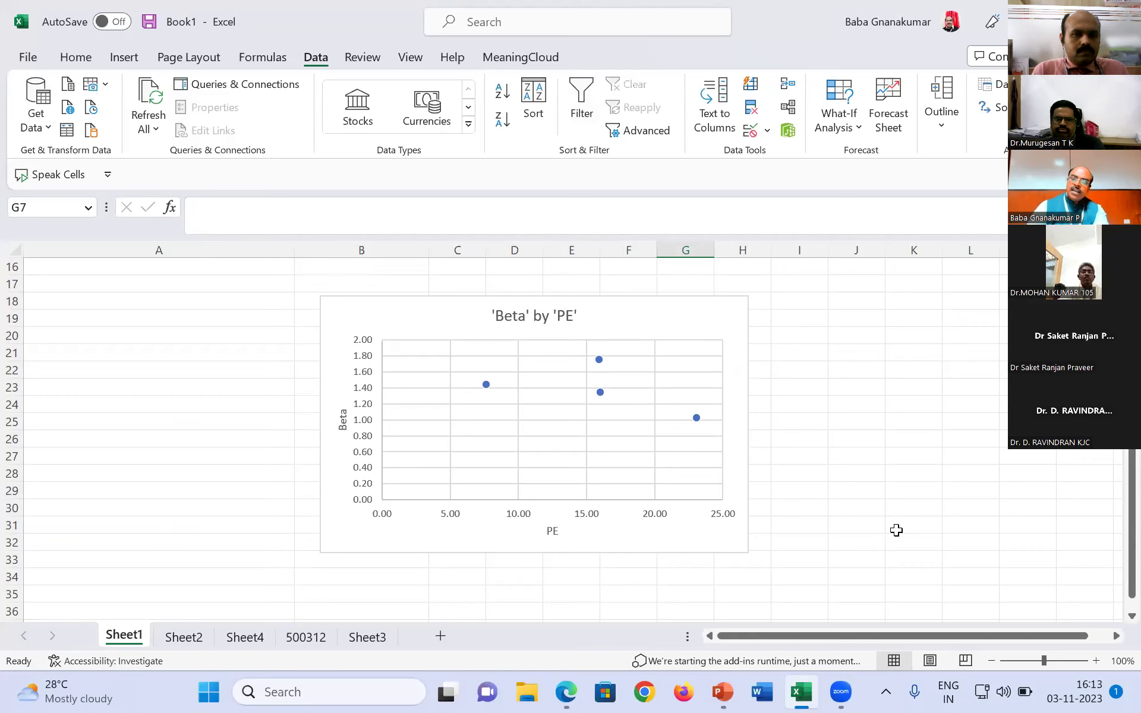
pyautogui.scroll(5, 896, 530)
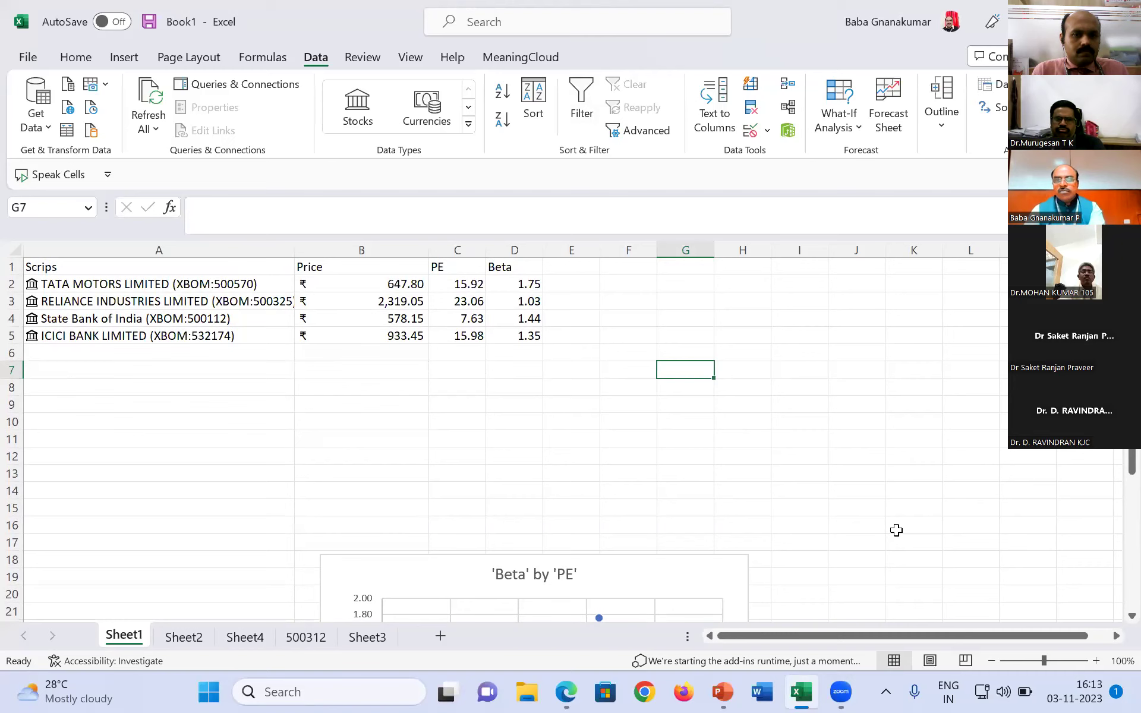
# Look through the BSE indices on Sheet2, the Sheet4 forecast, Sheet3, and the ONGC table on the 500312 sheet.
pyautogui.click(196, 638)
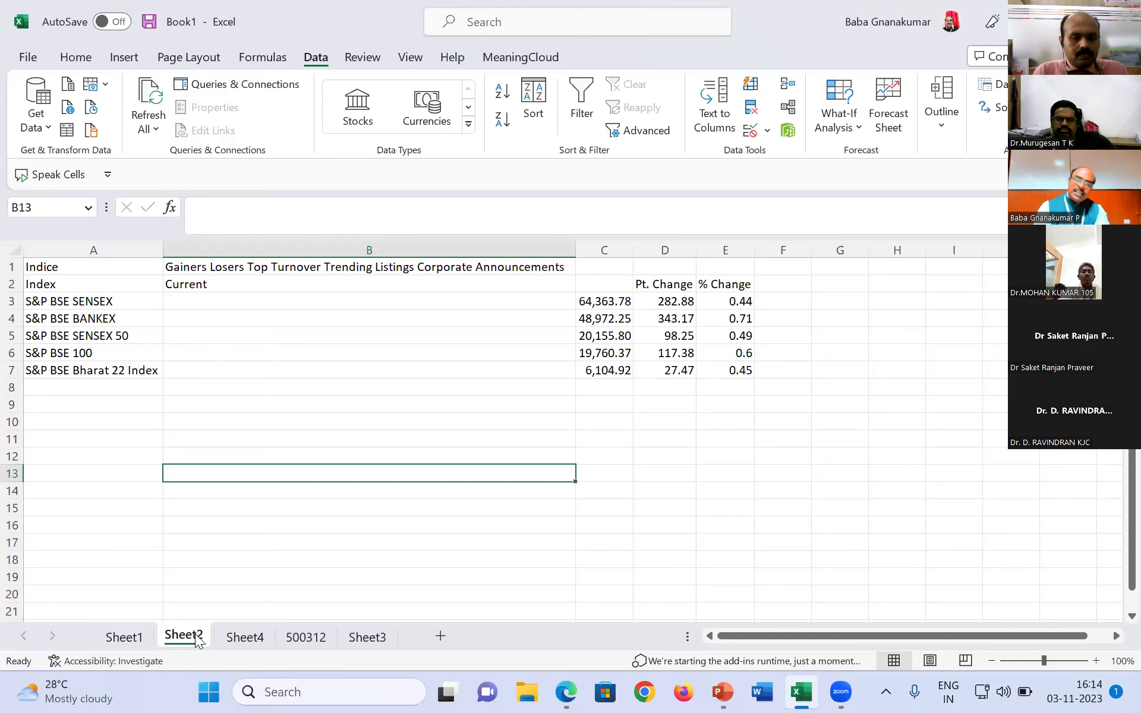
pyautogui.click(239, 638)
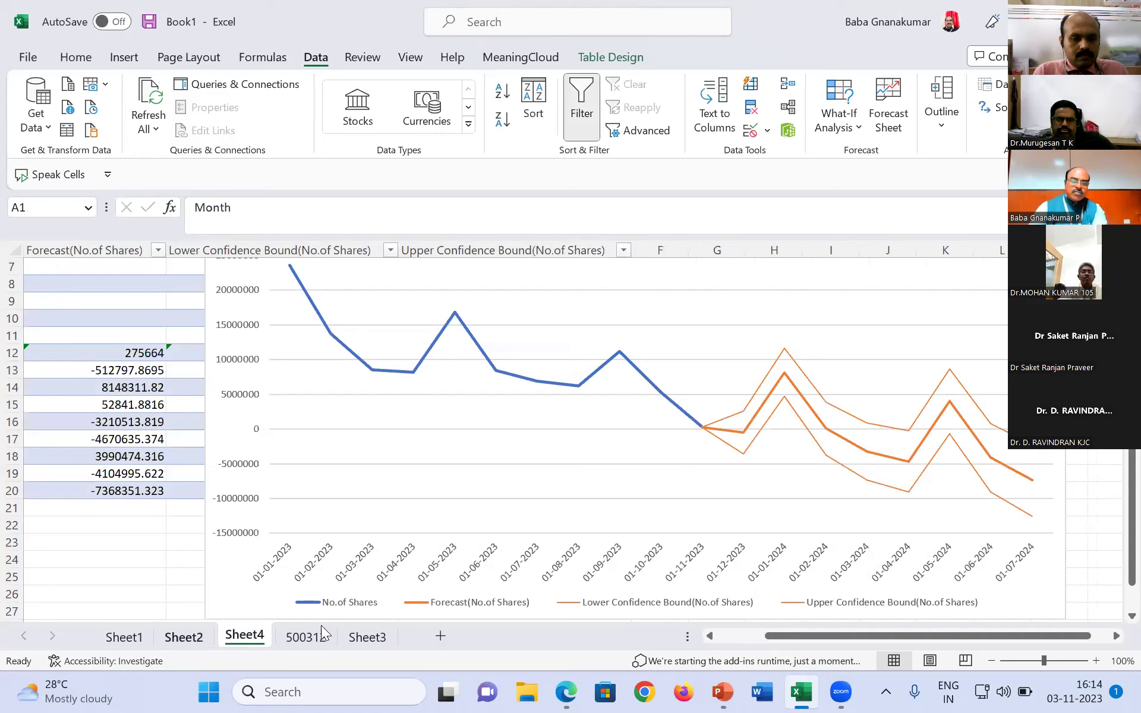
pyautogui.click(359, 639)
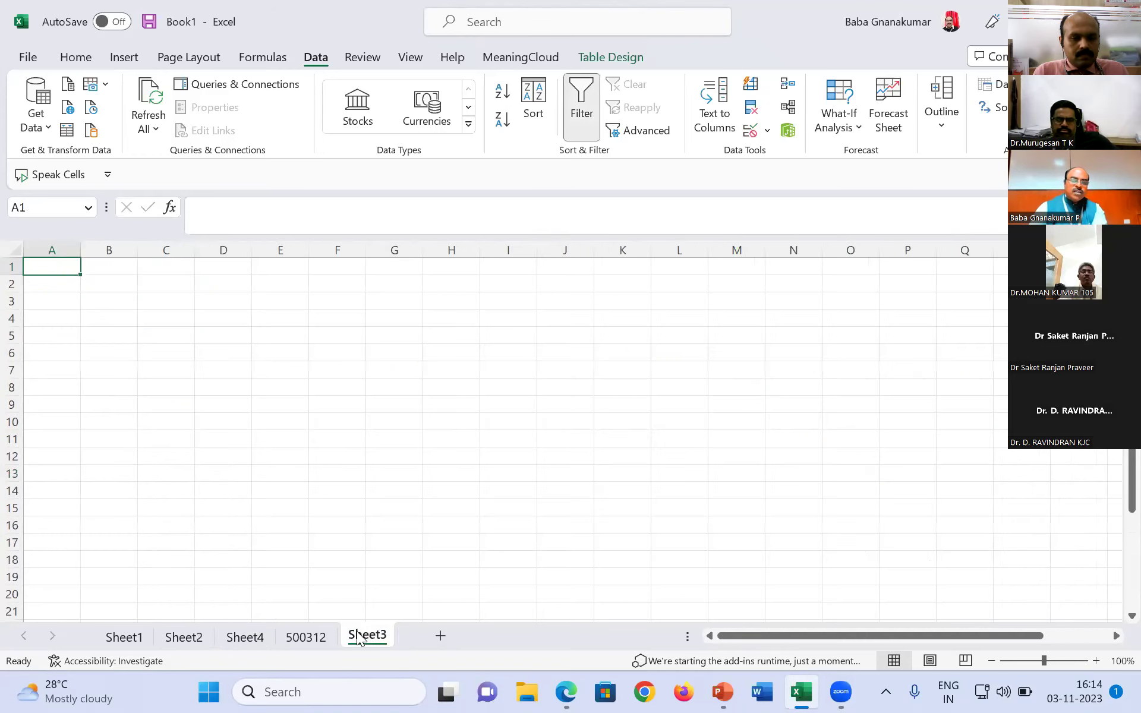
pyautogui.click(306, 638)
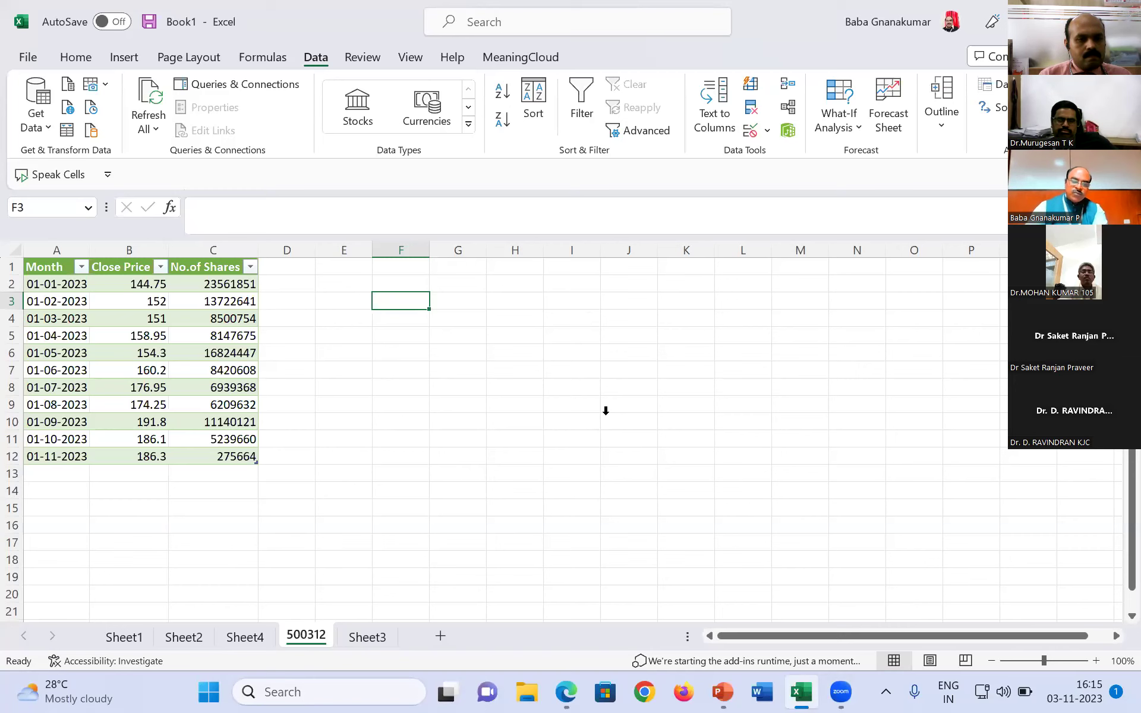
pyautogui.click(365, 637)
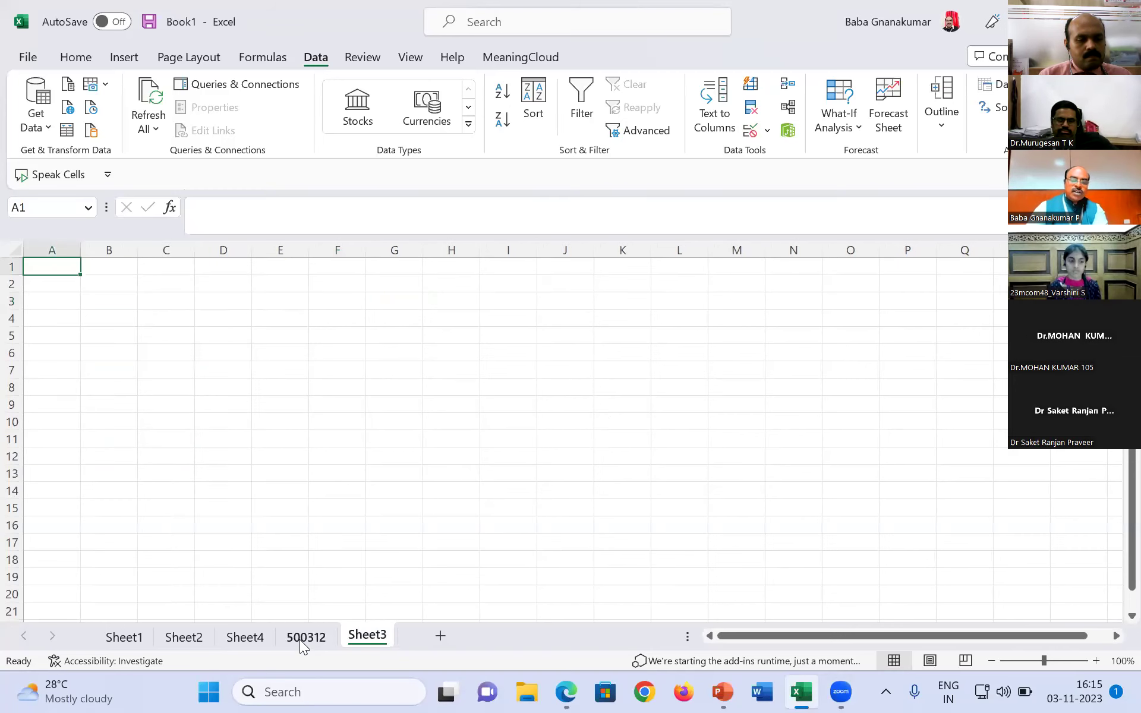
pyautogui.click(306, 637)
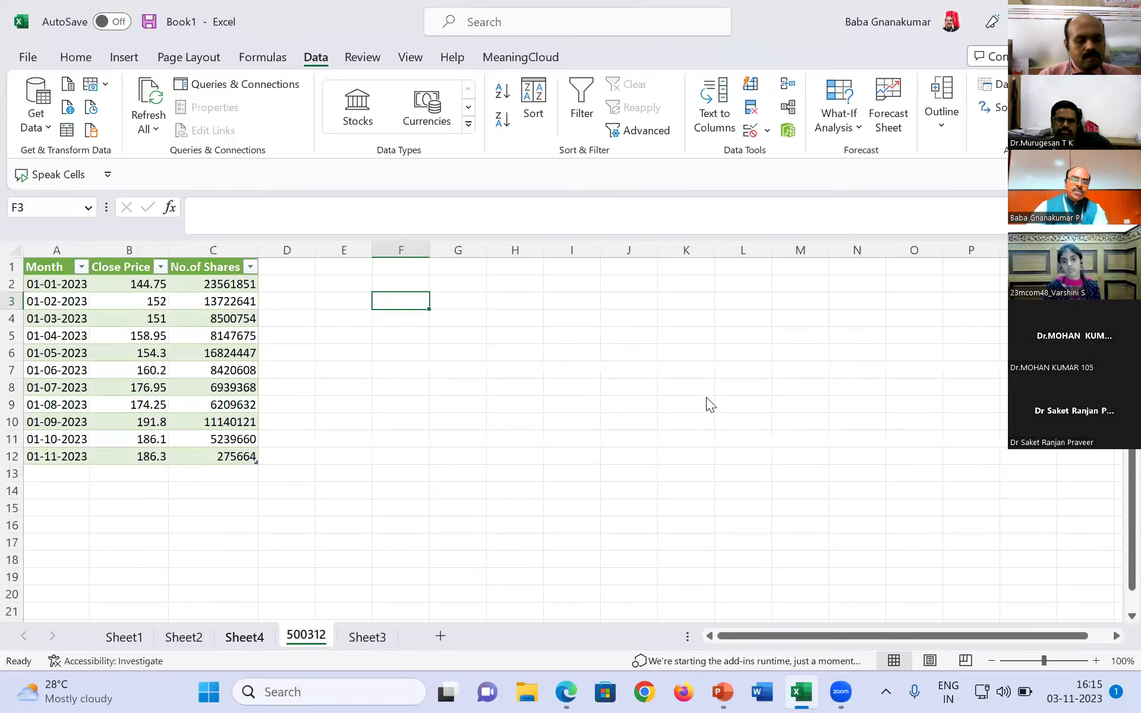
# Return to the Sheet4 forecast and move its chart over the data table so all months through 01-07-2024 are in view.
pyautogui.hotkey('ctrl', 'pageup')
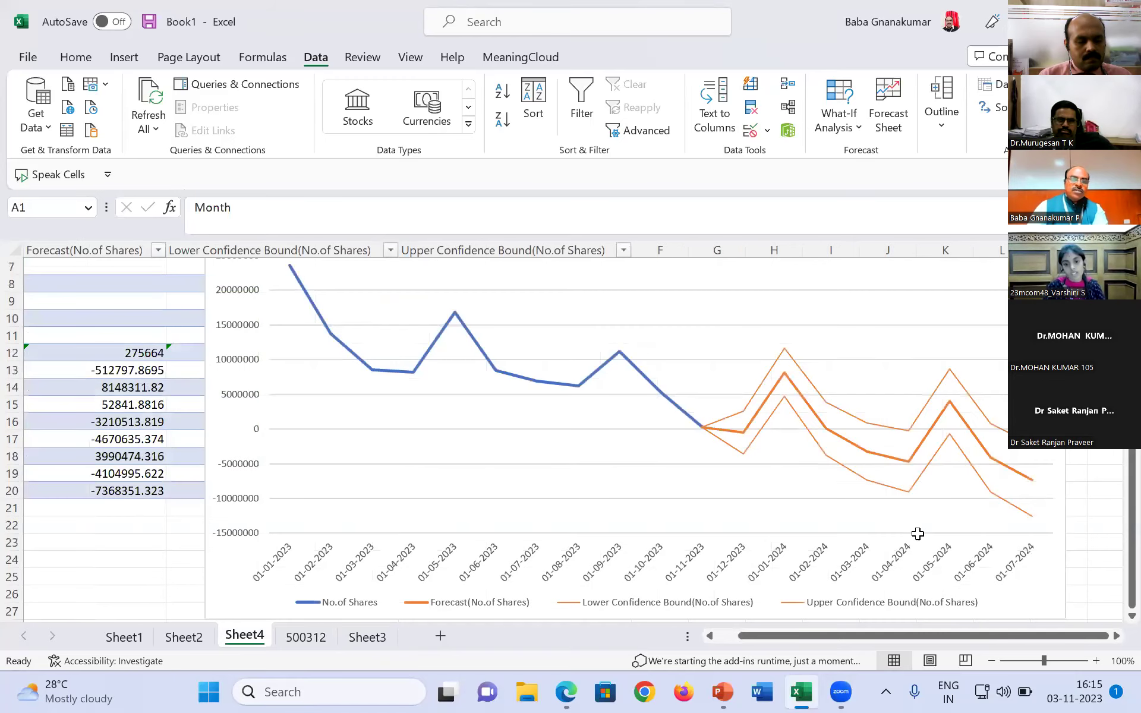
pyautogui.scroll(-4, 790, 594)
pyautogui.scroll(4, 665, 656)
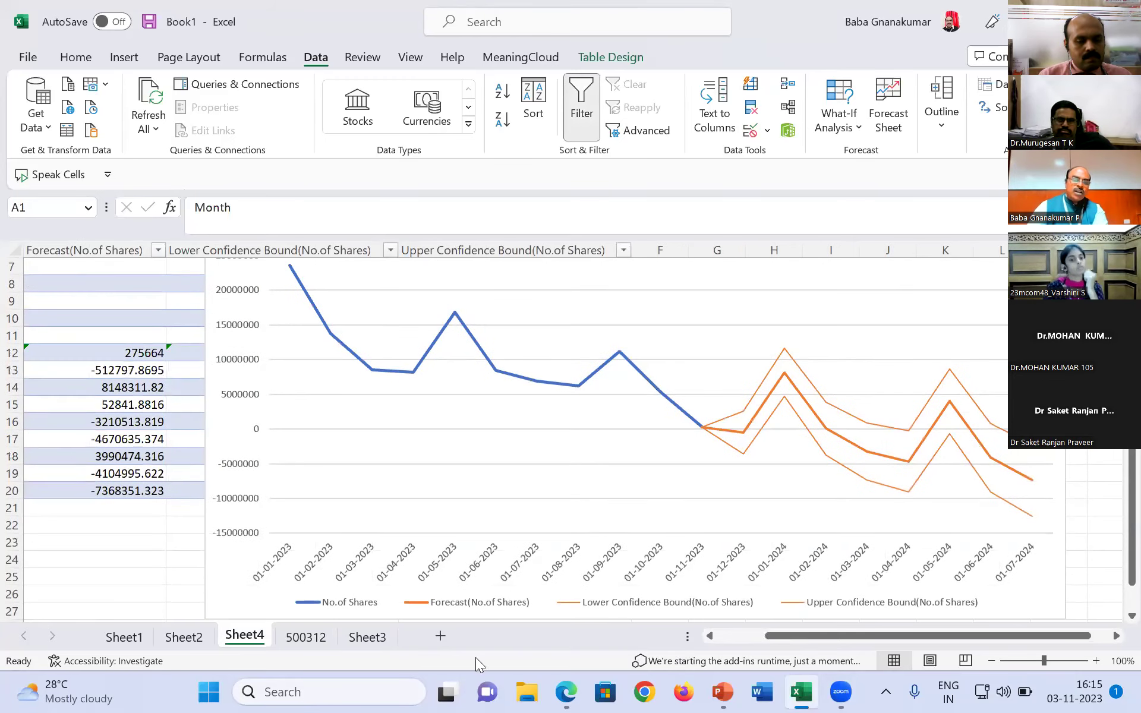
pyautogui.hscroll(-3, 295, 504)
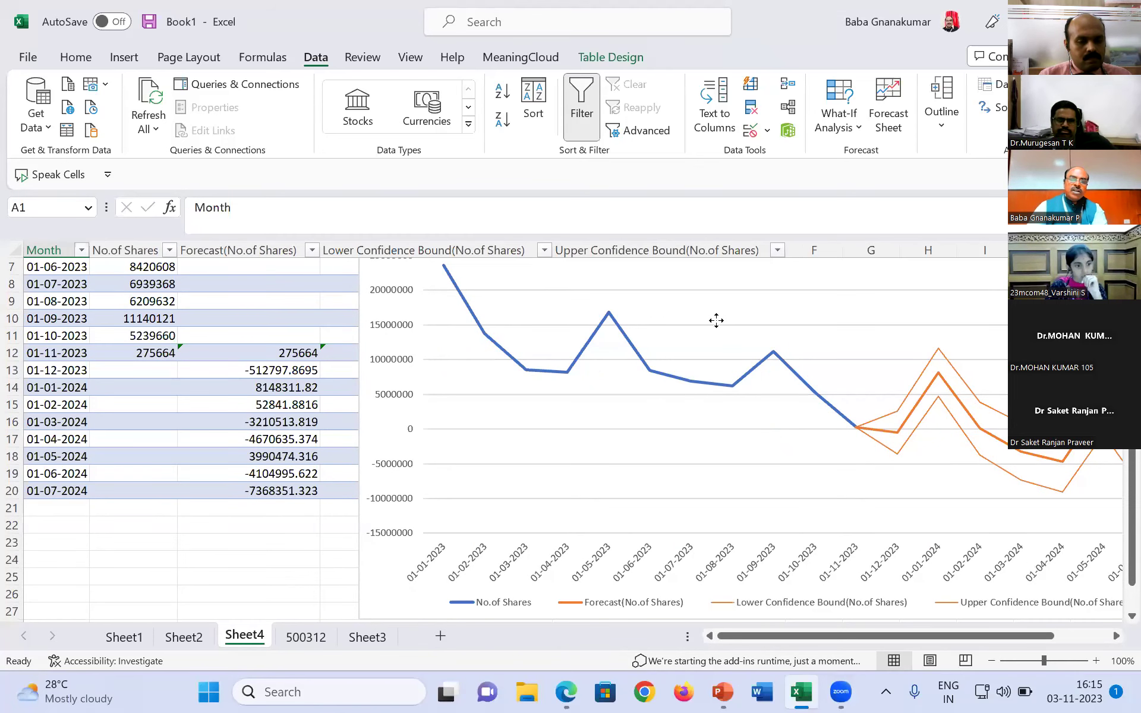
pyautogui.moveTo(680, 319); pyautogui.dragTo(59, 293)
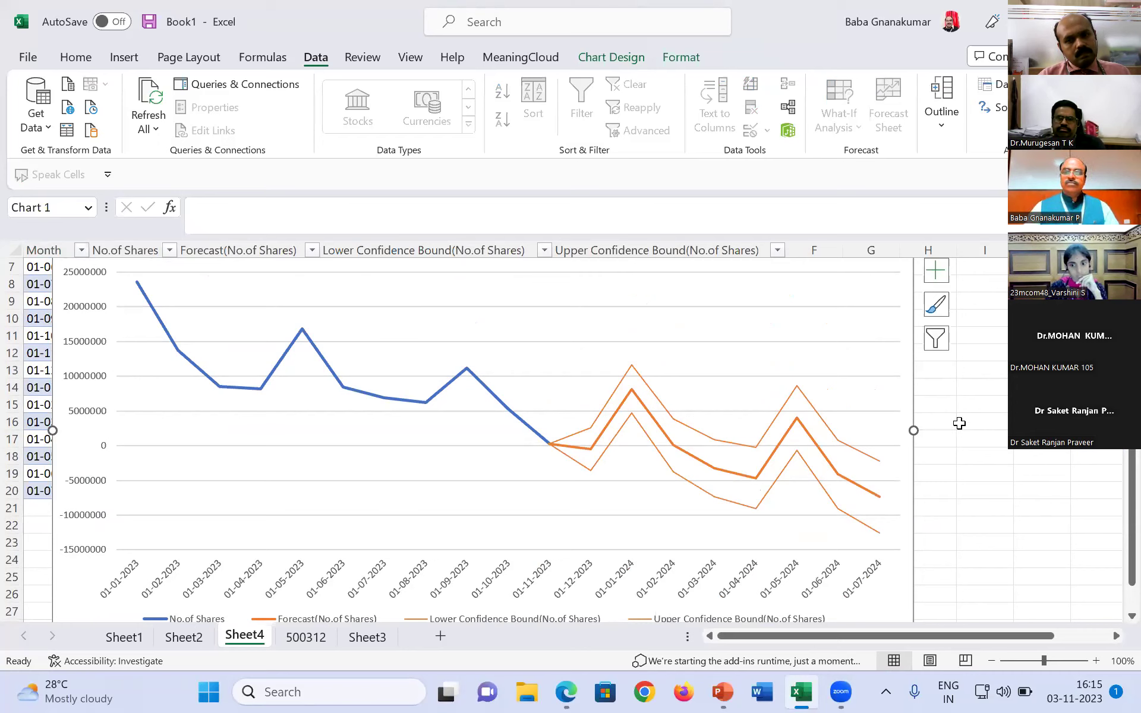
pyautogui.click(938, 340)
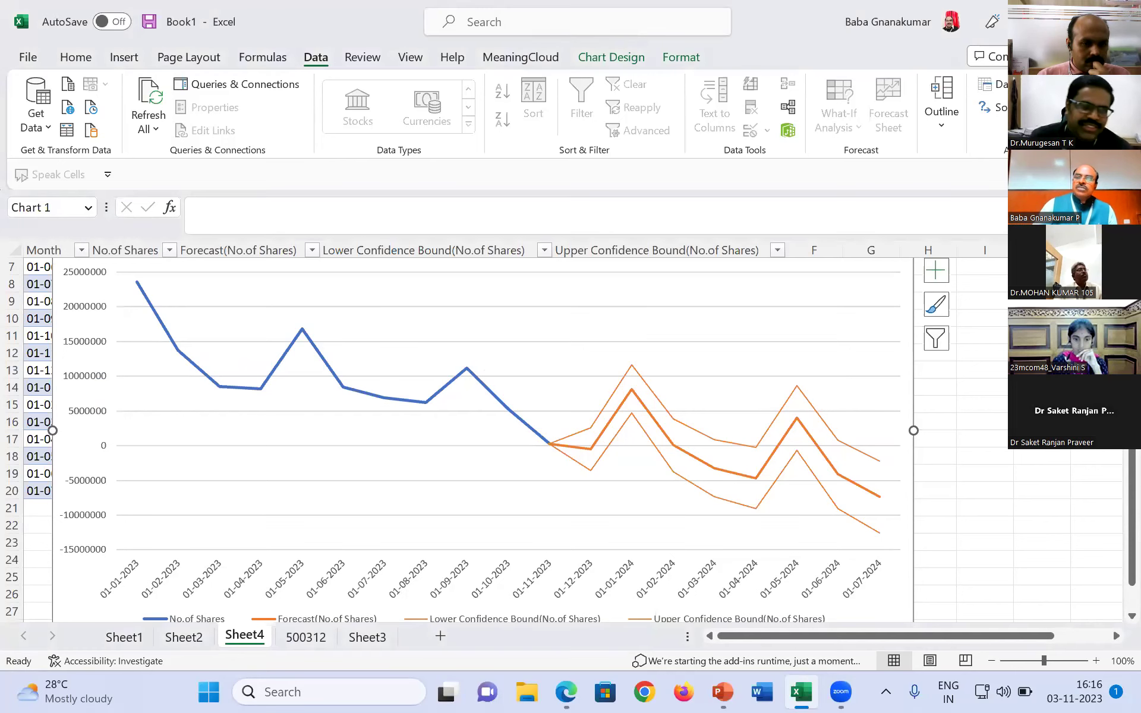
# Close the Book1 workbook without saving the changes.
pyautogui.hotkey('alt', 'F4')
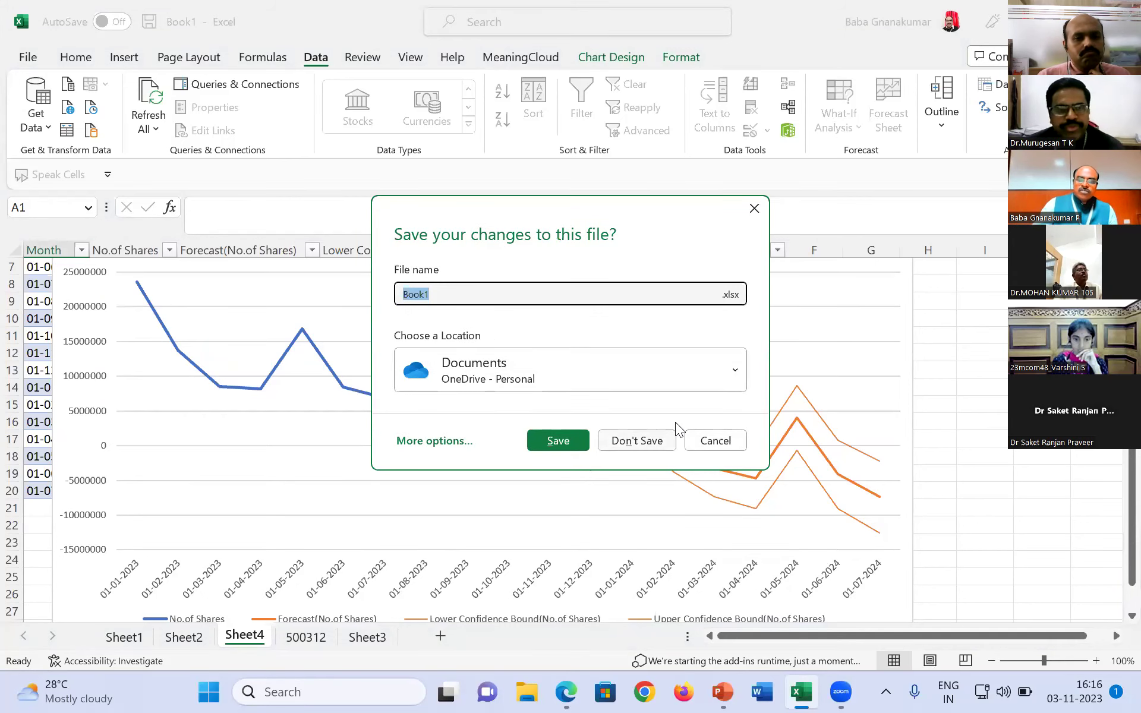
pyautogui.press('n')
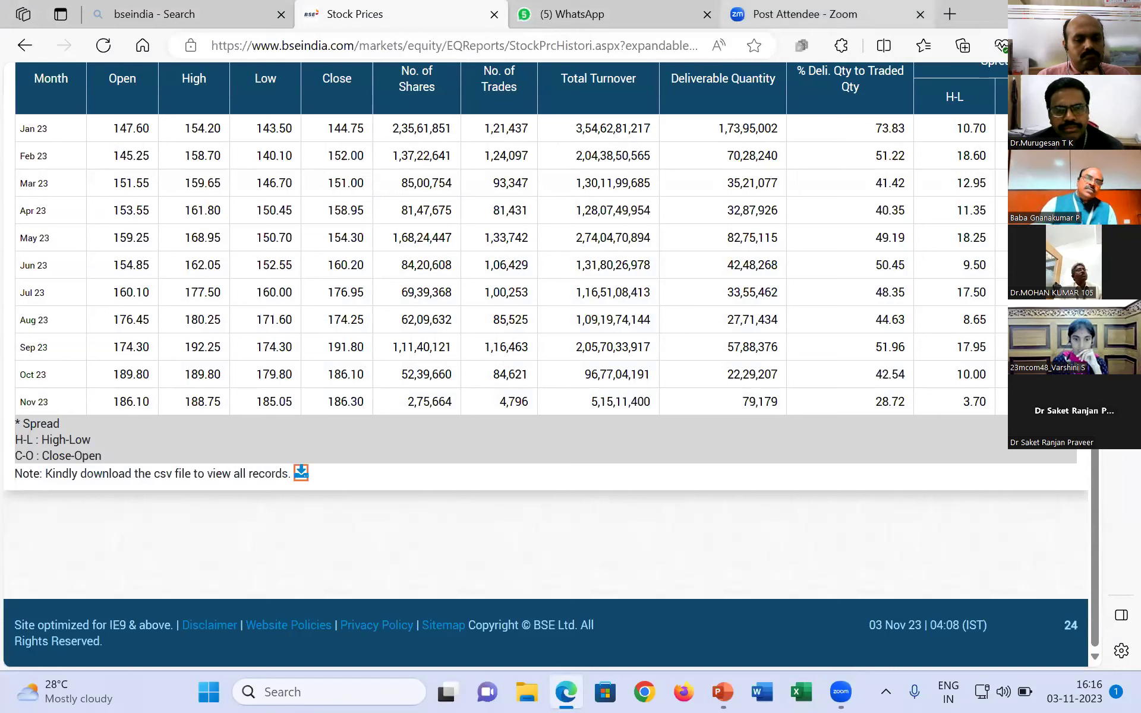
# Search for amazon india in a new Edge tab, open Amazon.in, and browse to the top smartphone offers.
pyautogui.click(950, 13)
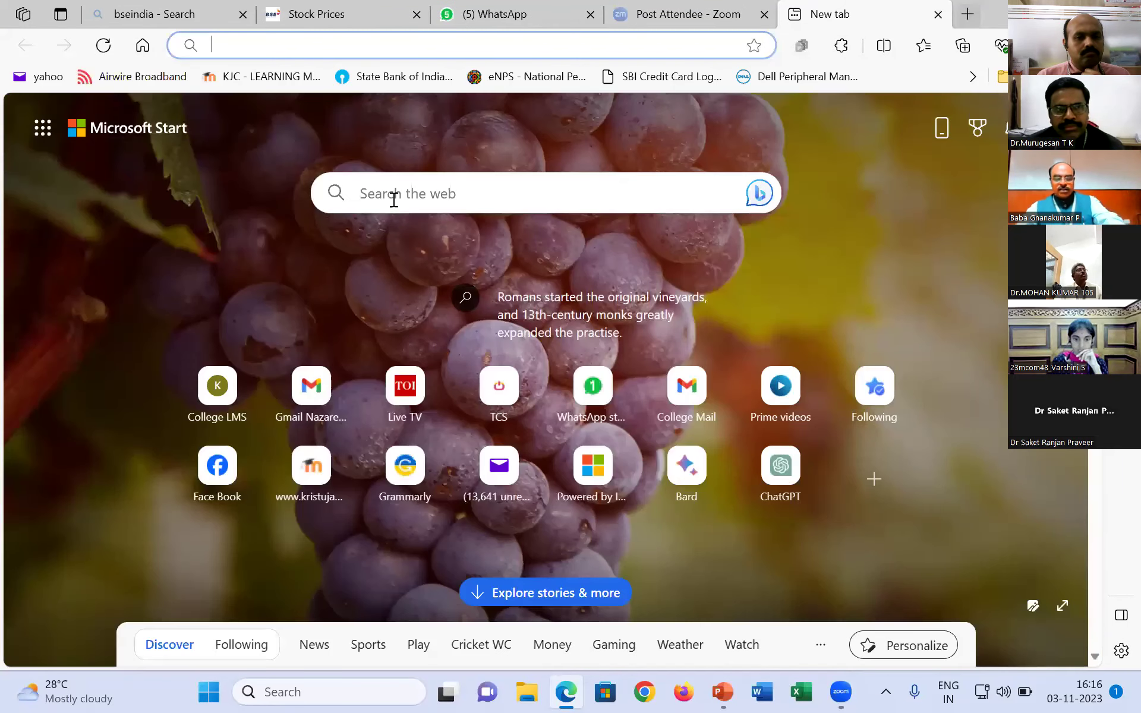
pyautogui.click(394, 199)
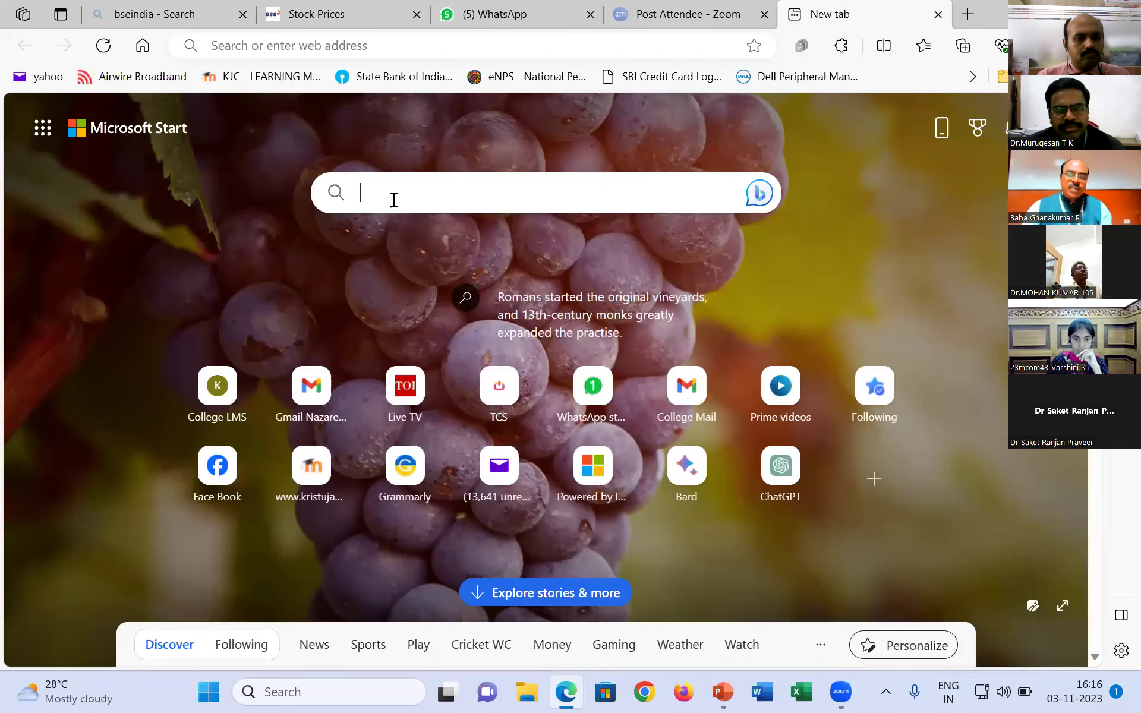
pyautogui.write('a')
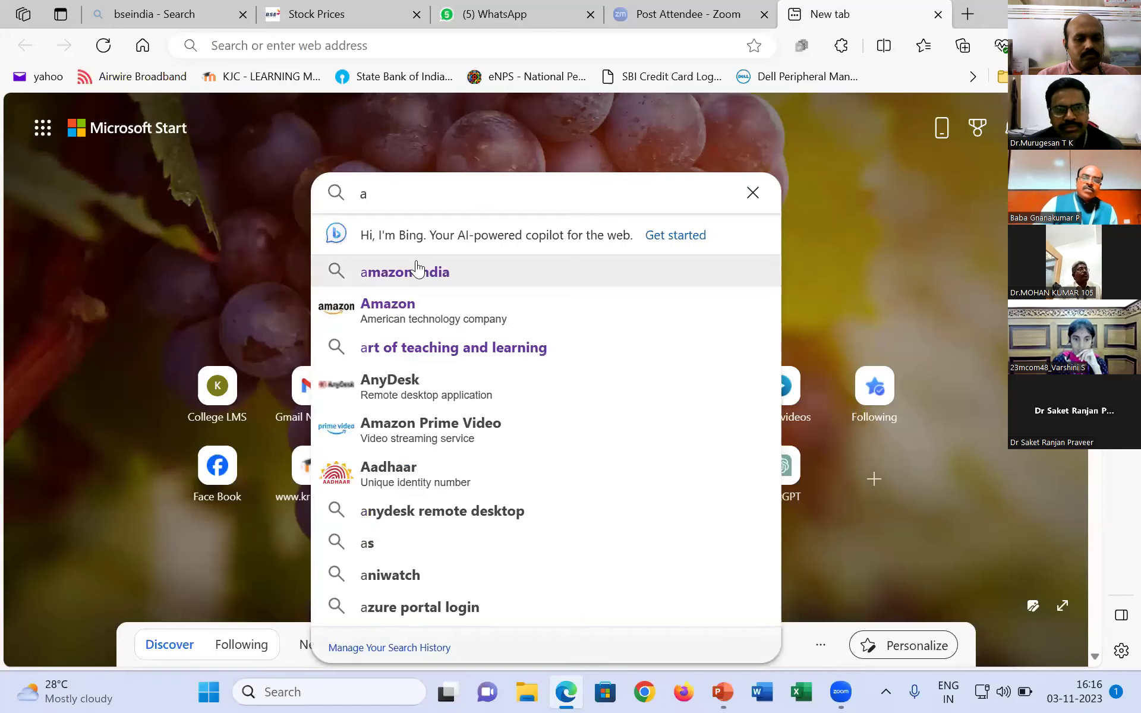
pyautogui.click(416, 269)
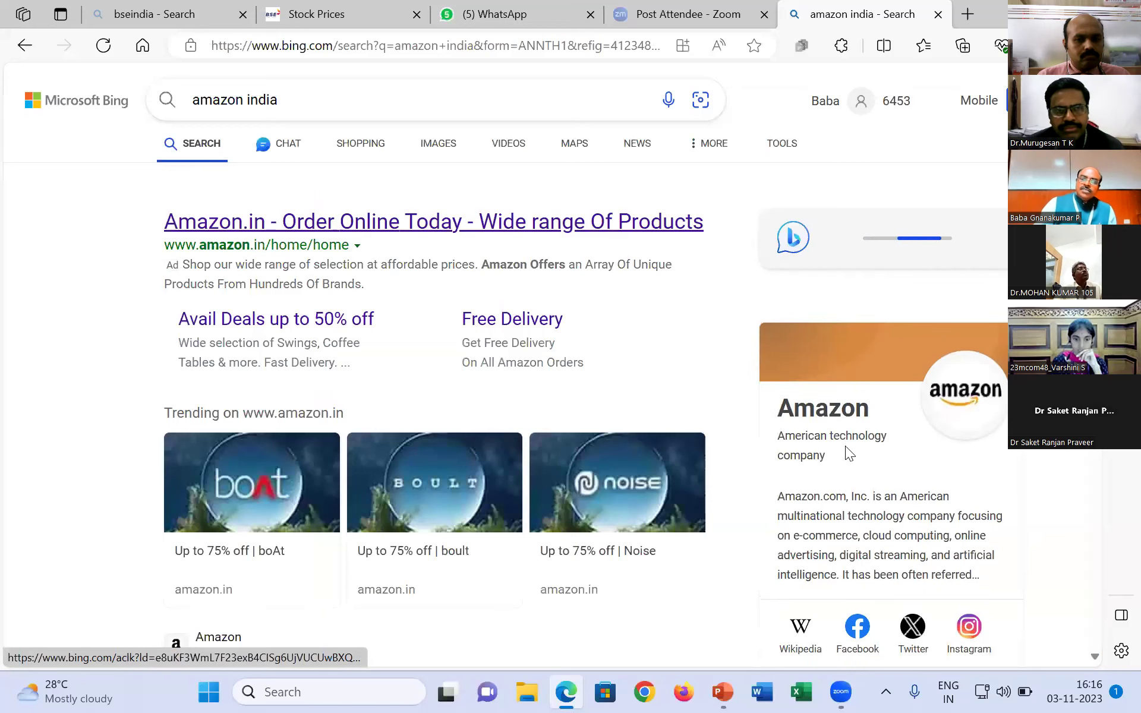
pyautogui.click(497, 403)
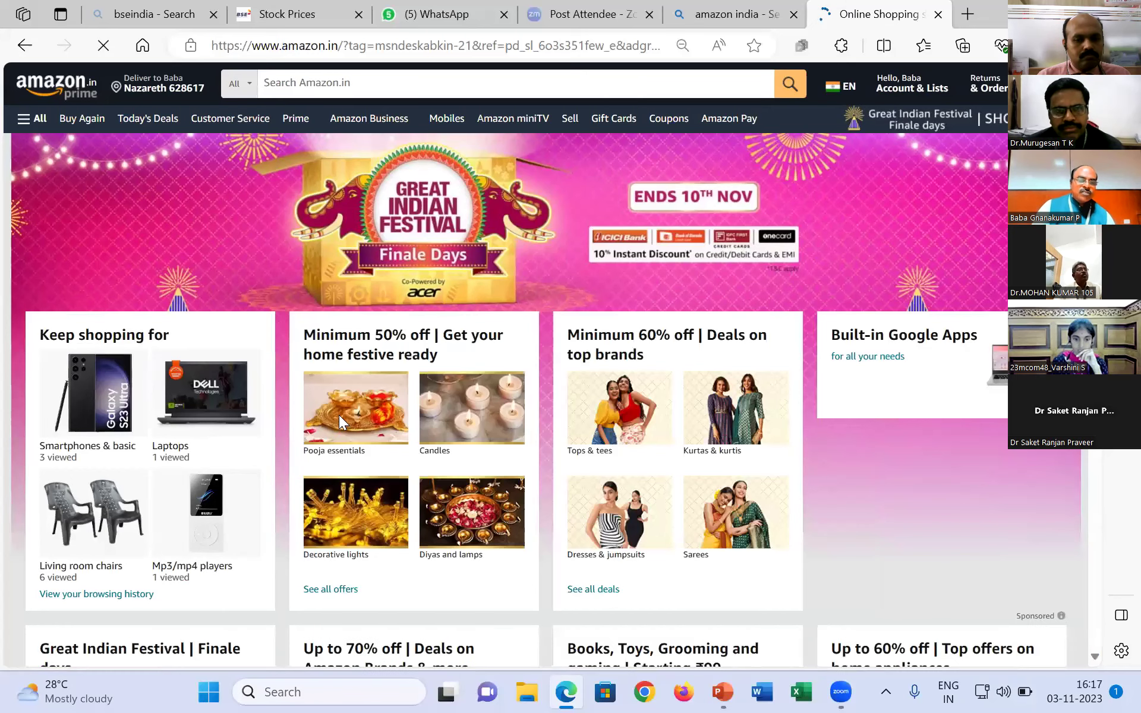
pyautogui.scroll(-2, 95, 367)
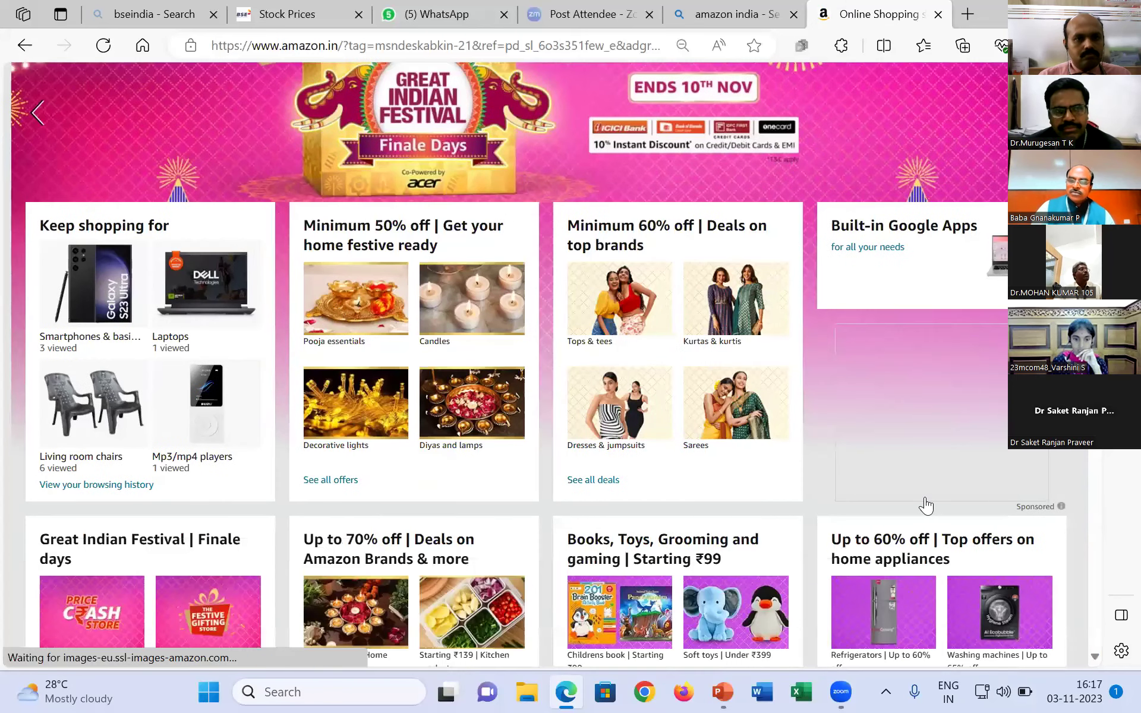
pyautogui.scroll(-10, 224, 344)
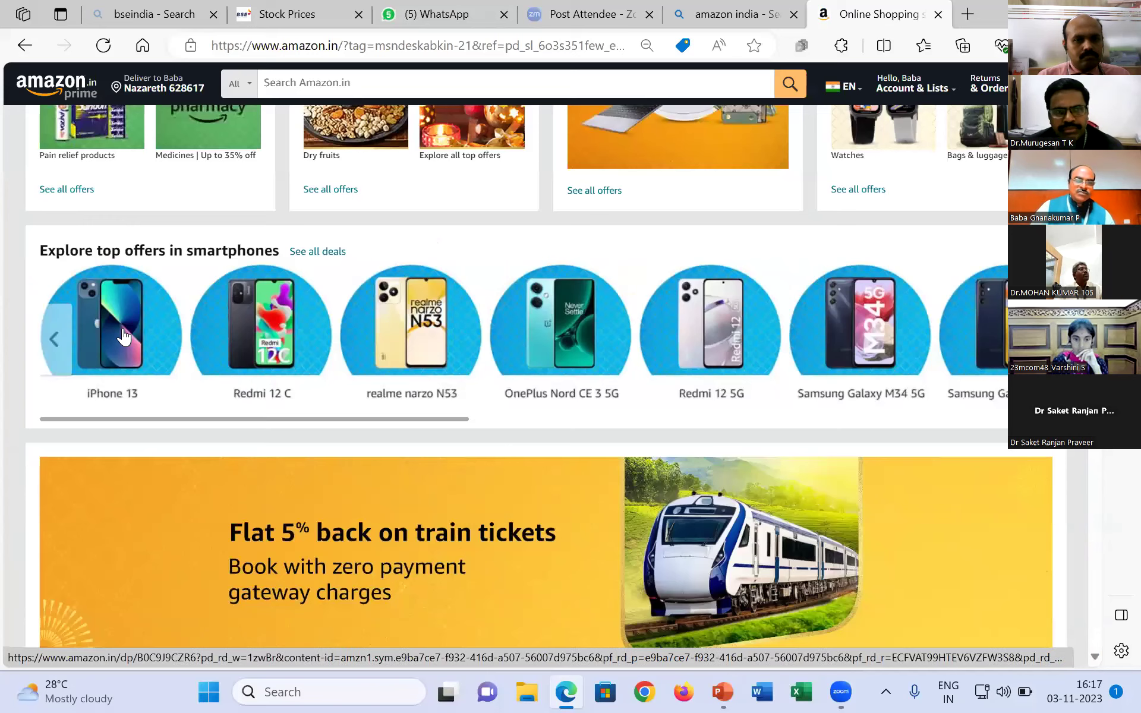
# Open the iPhone 13 offer and examine its product features, the iPhone comparison table and the technical details.
pyautogui.click(123, 337)
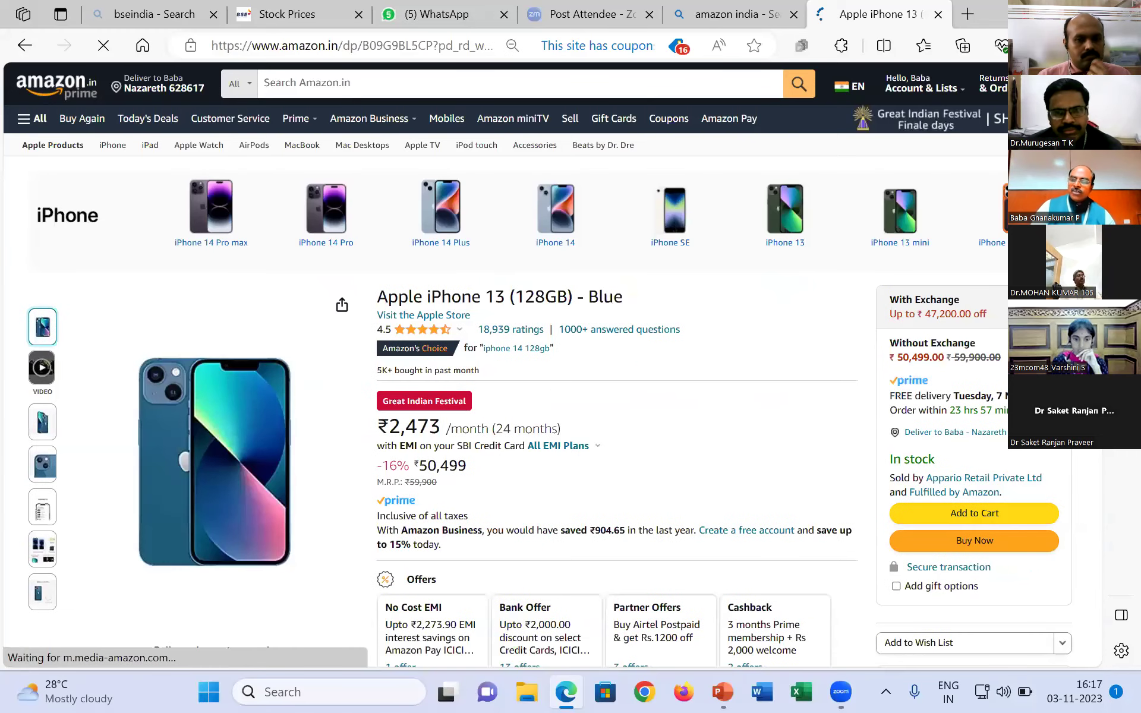
pyautogui.scroll(-10, 505, 416)
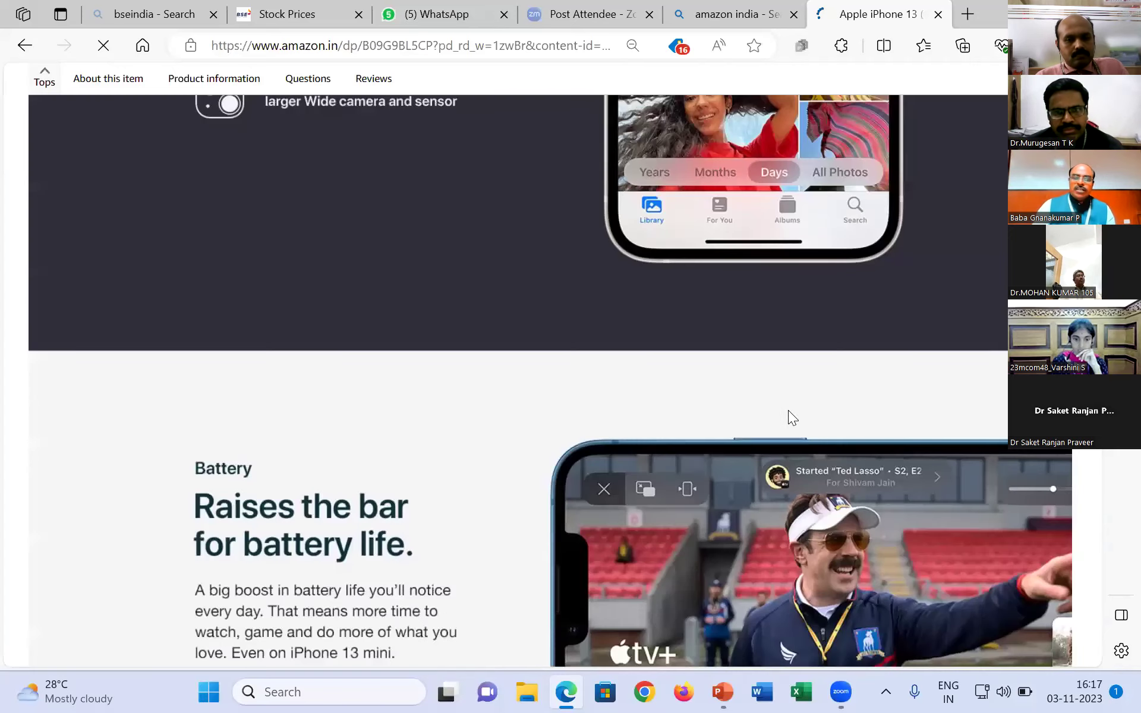
pyautogui.scroll(10, 705, 410)
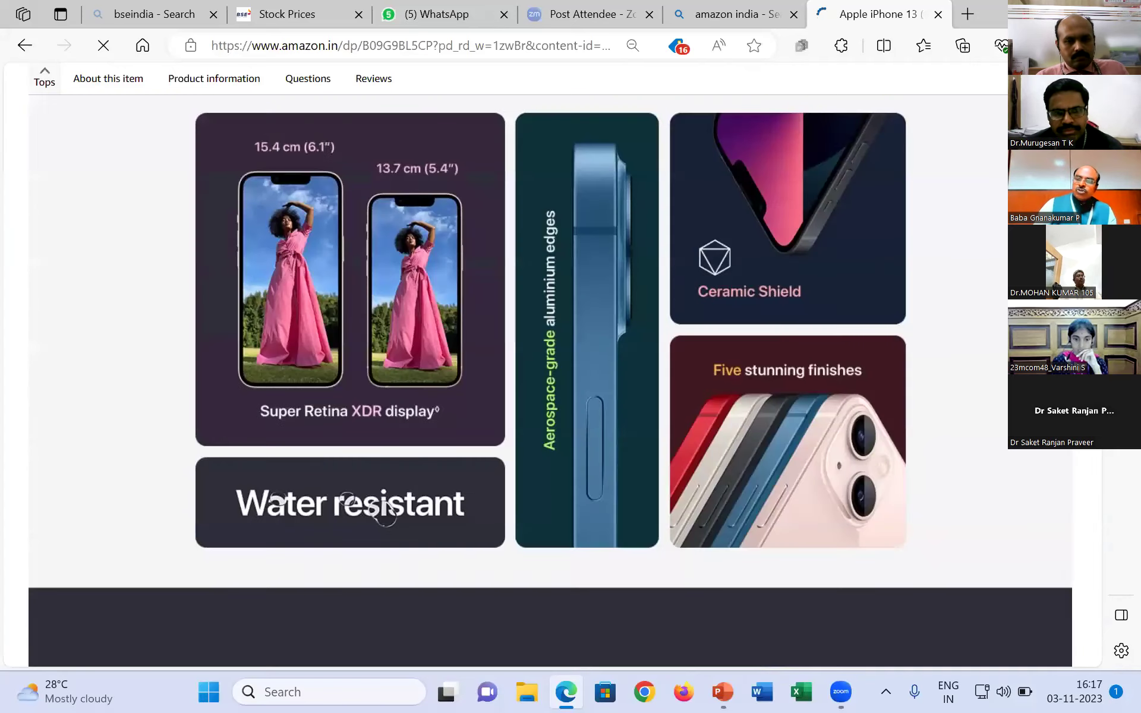
pyautogui.scroll(-10, 1117, 475)
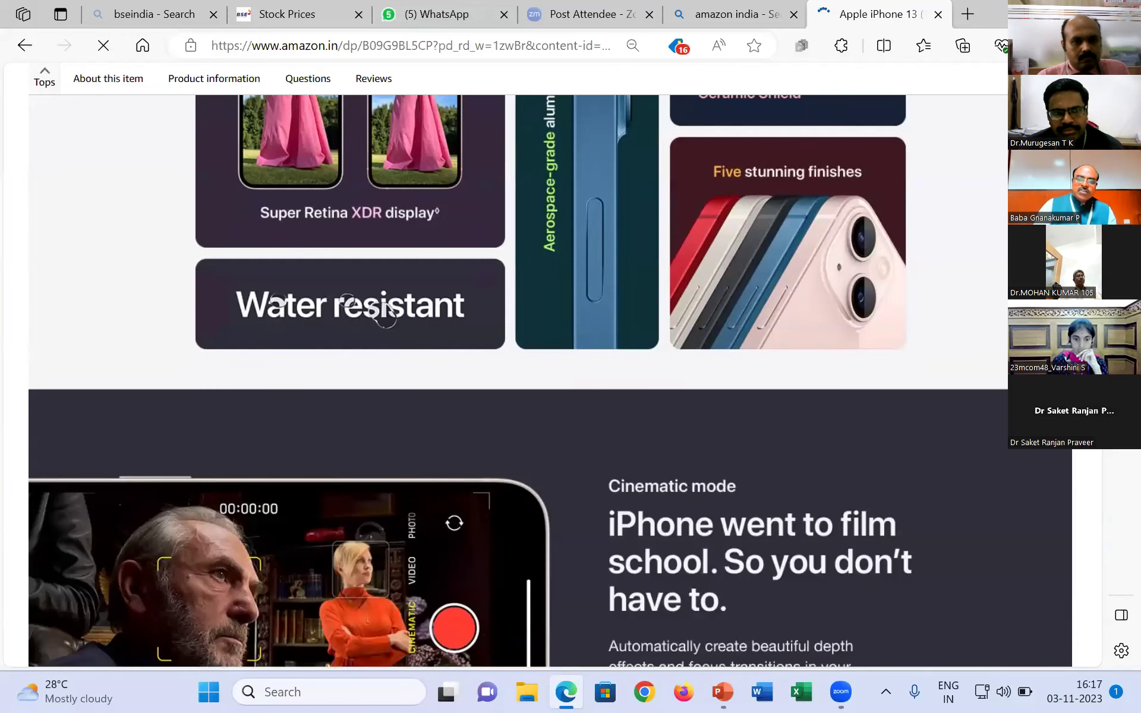
pyautogui.scroll(-10, 1116, 457)
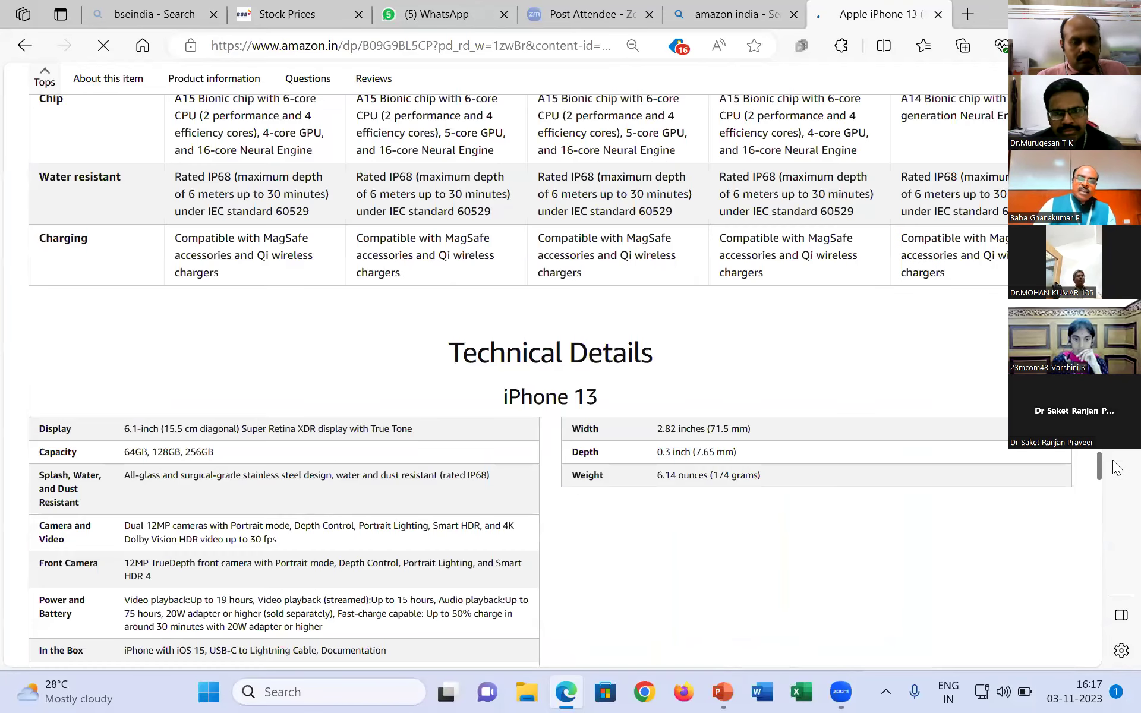
pyautogui.scroll(5, 1116, 458)
pyautogui.scroll(-3, 1116, 459)
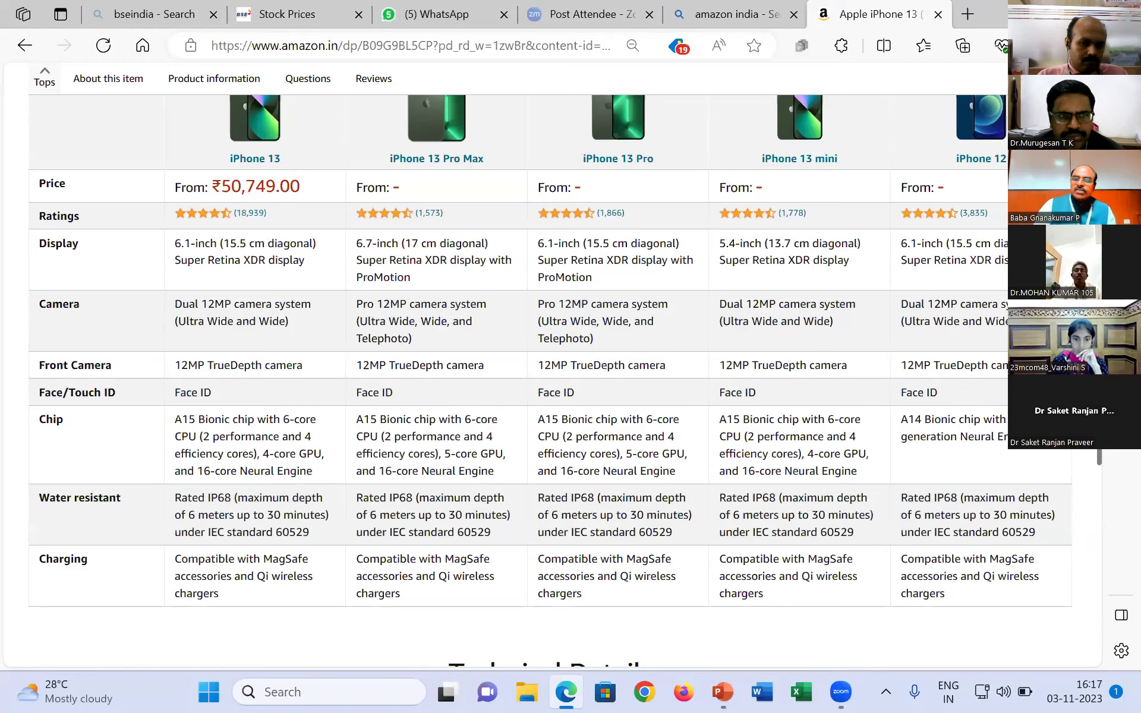
pyautogui.scroll(10, 527, 232)
pyautogui.scroll(15, 287, 205)
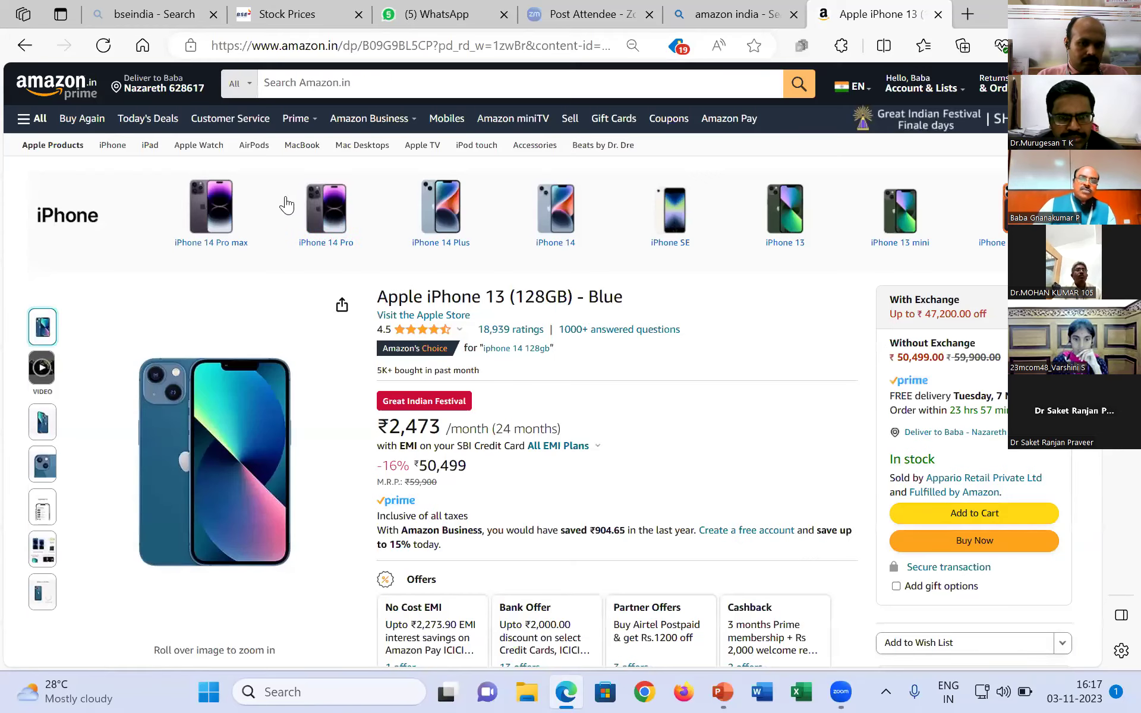
# Open the iPhone 14 Pro product page and review its iPhone comparison table, technical details, price and offers.
pyautogui.click(326, 210)
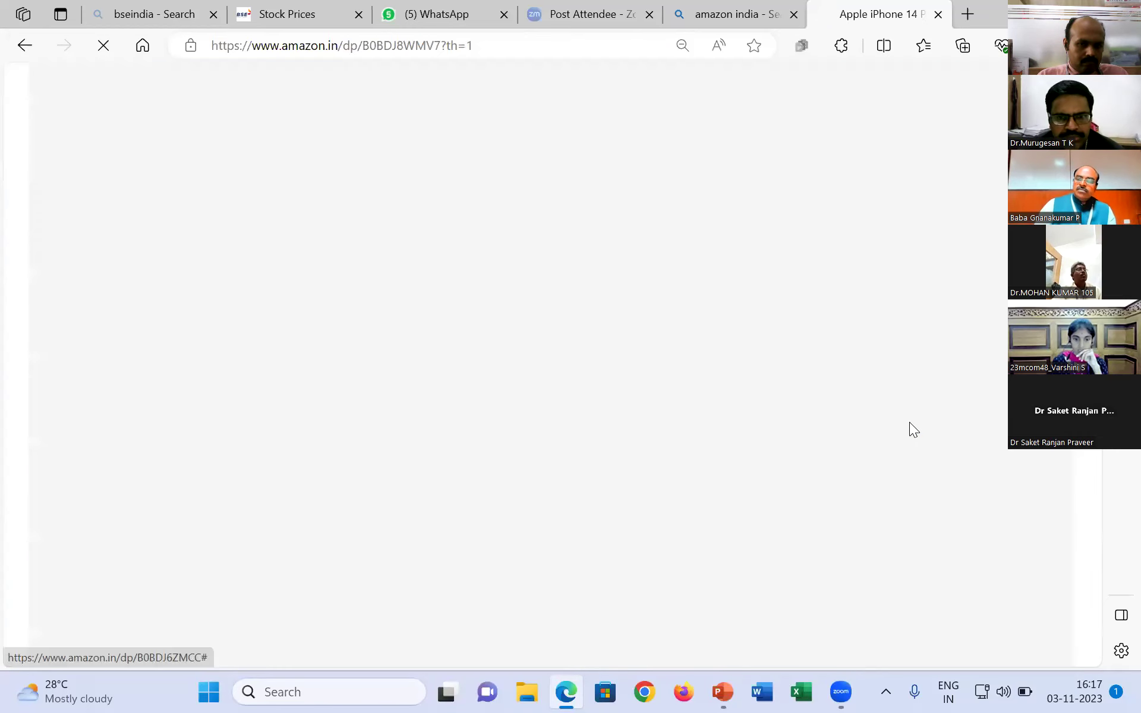
pyautogui.scroll(-10, 909, 422)
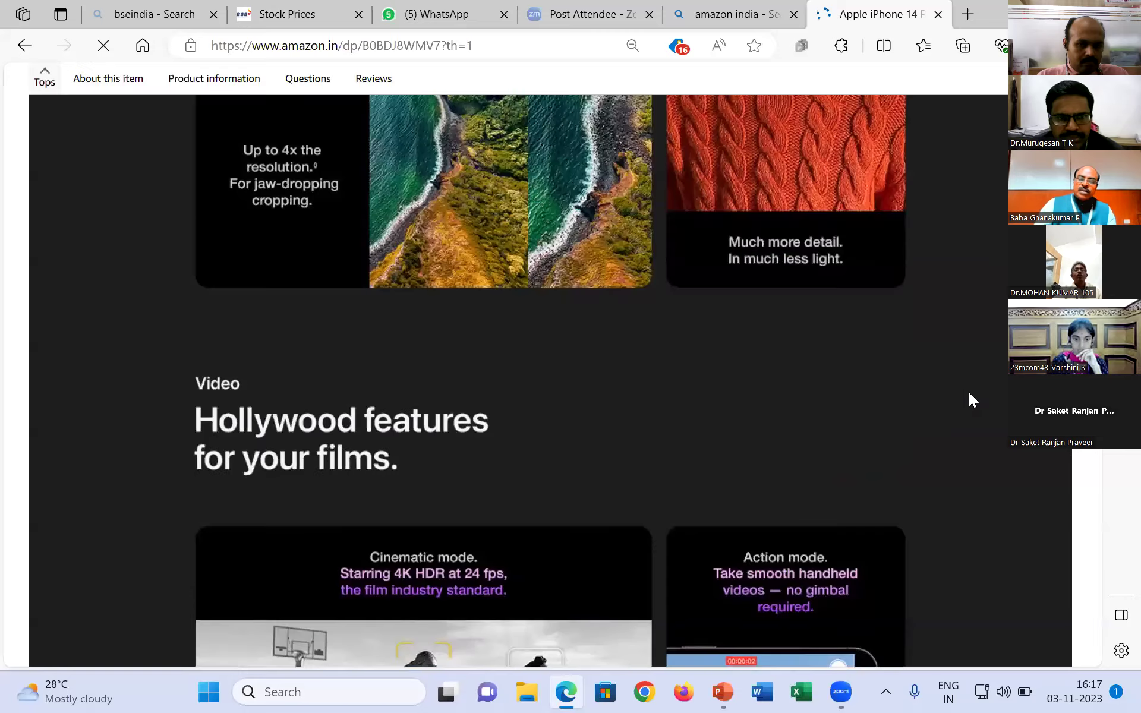
pyautogui.scroll(-10, 551, 380)
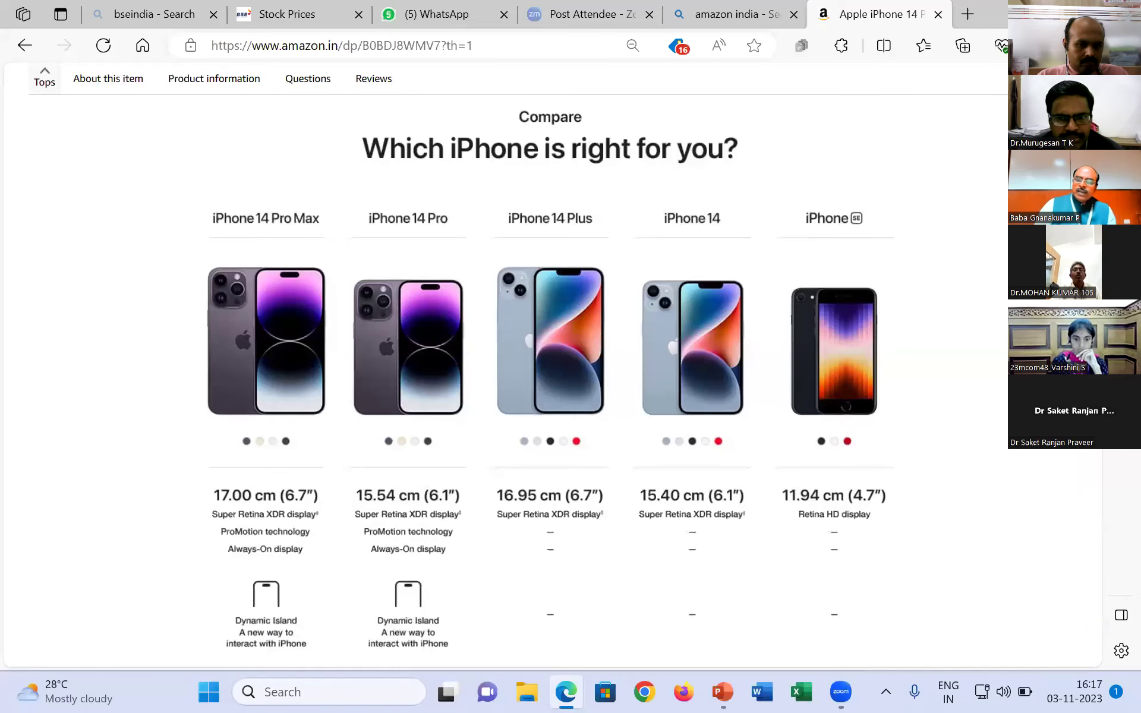
pyautogui.scroll(-10, 990, 437)
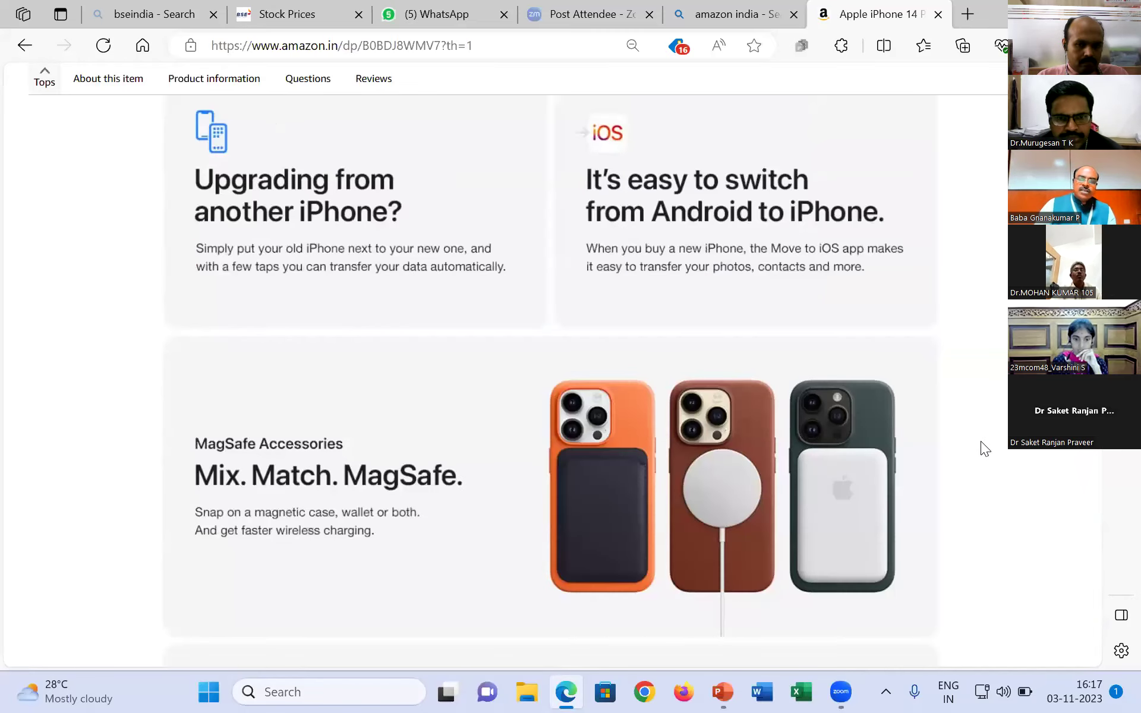
pyautogui.scroll(-10, 980, 443)
pyautogui.scroll(-3, 980, 443)
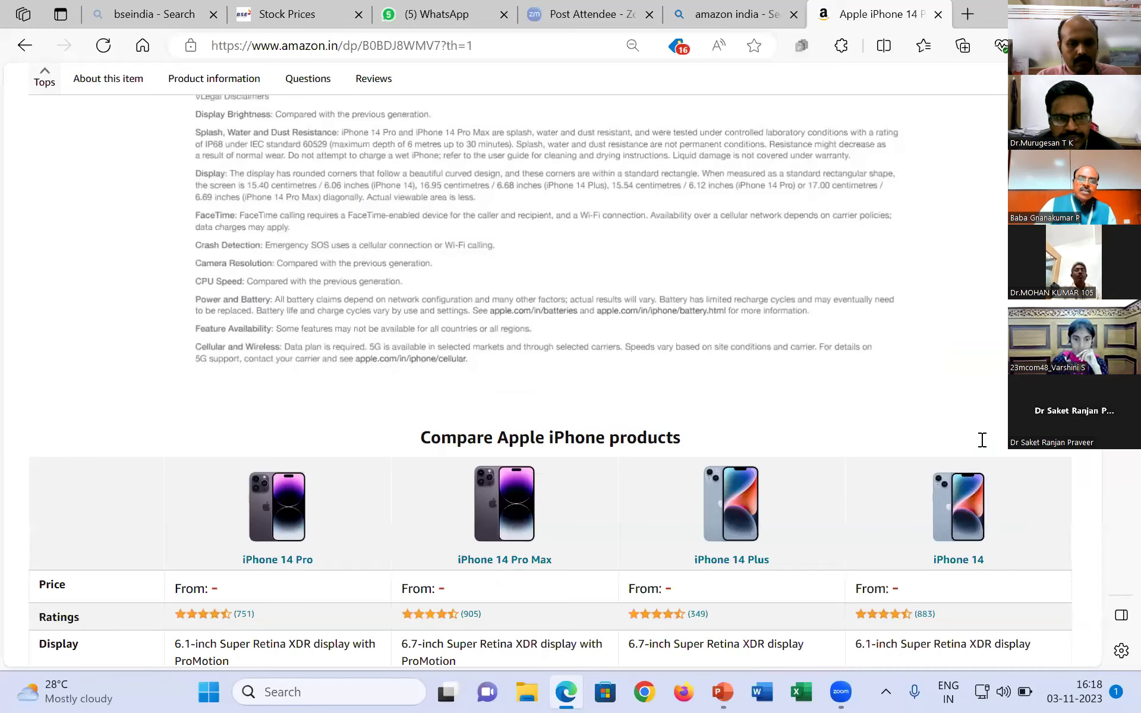
pyautogui.scroll(-9, 978, 438)
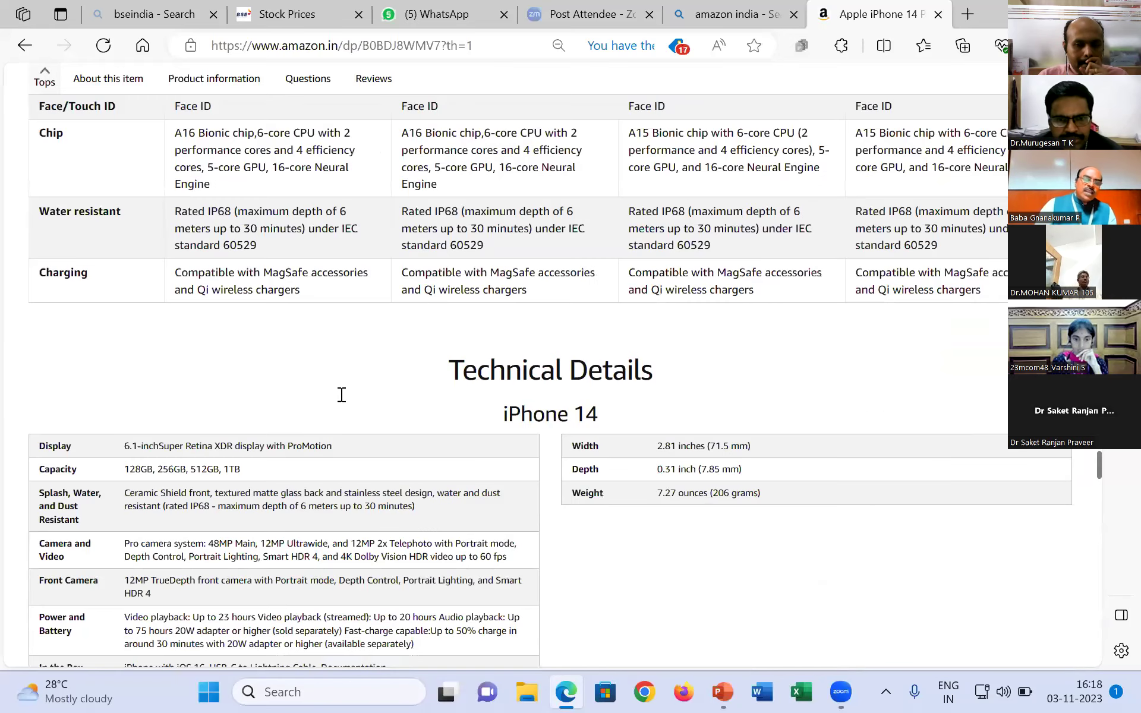
pyautogui.scroll(5, 85, 309)
pyautogui.scroll(1, 211, 333)
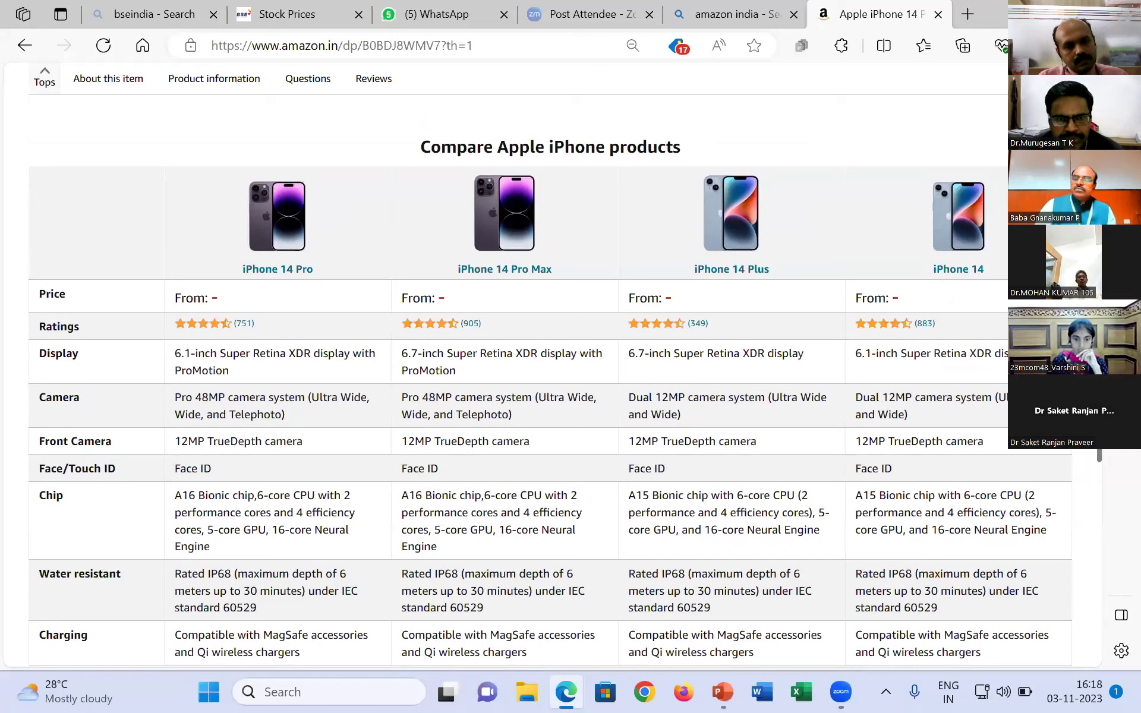
pyautogui.scroll(5, 551, 380)
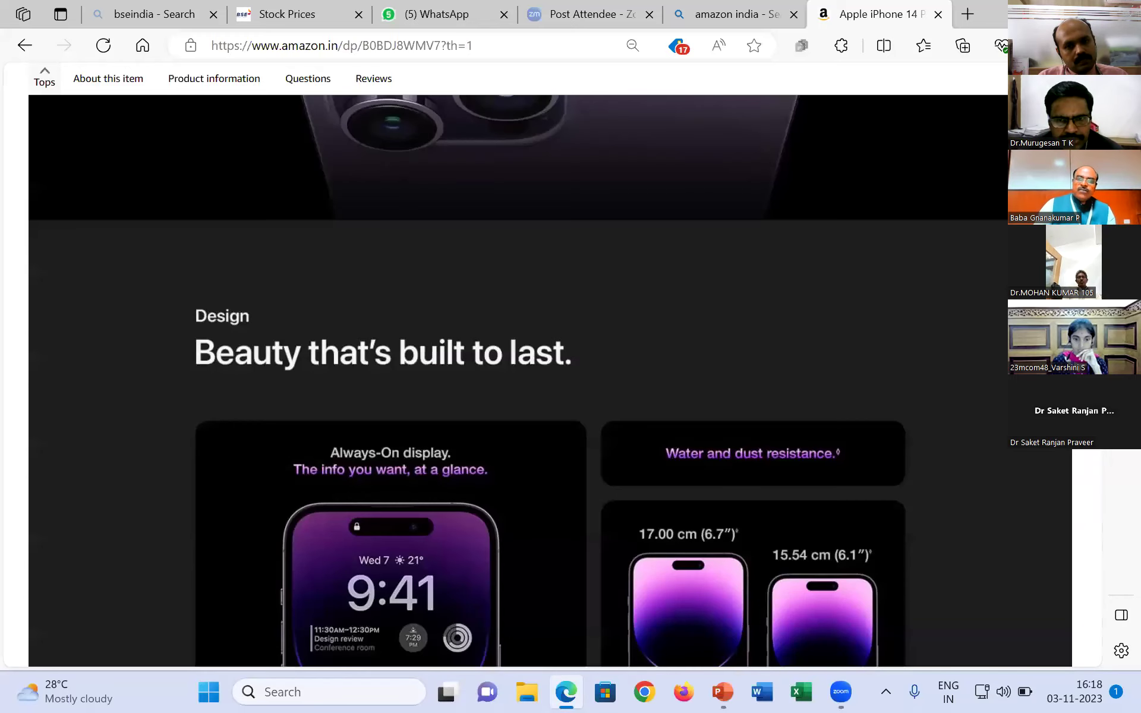
pyautogui.scroll(15, 550, 381)
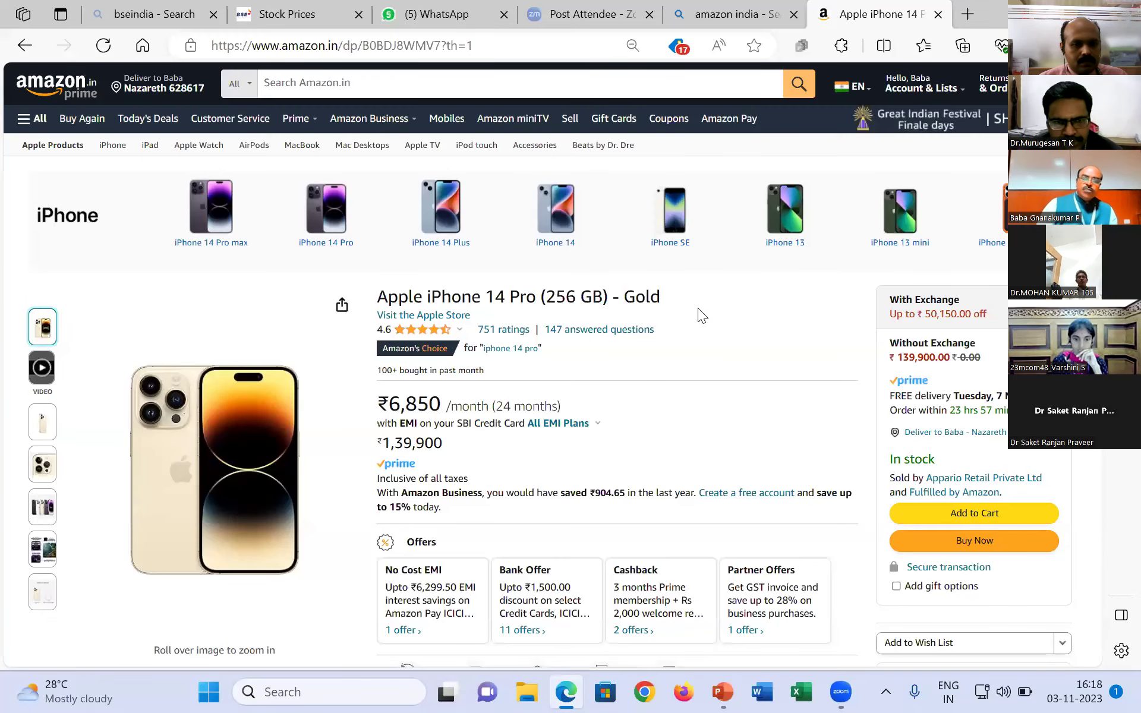
pyautogui.scroll(-3, 533, 59)
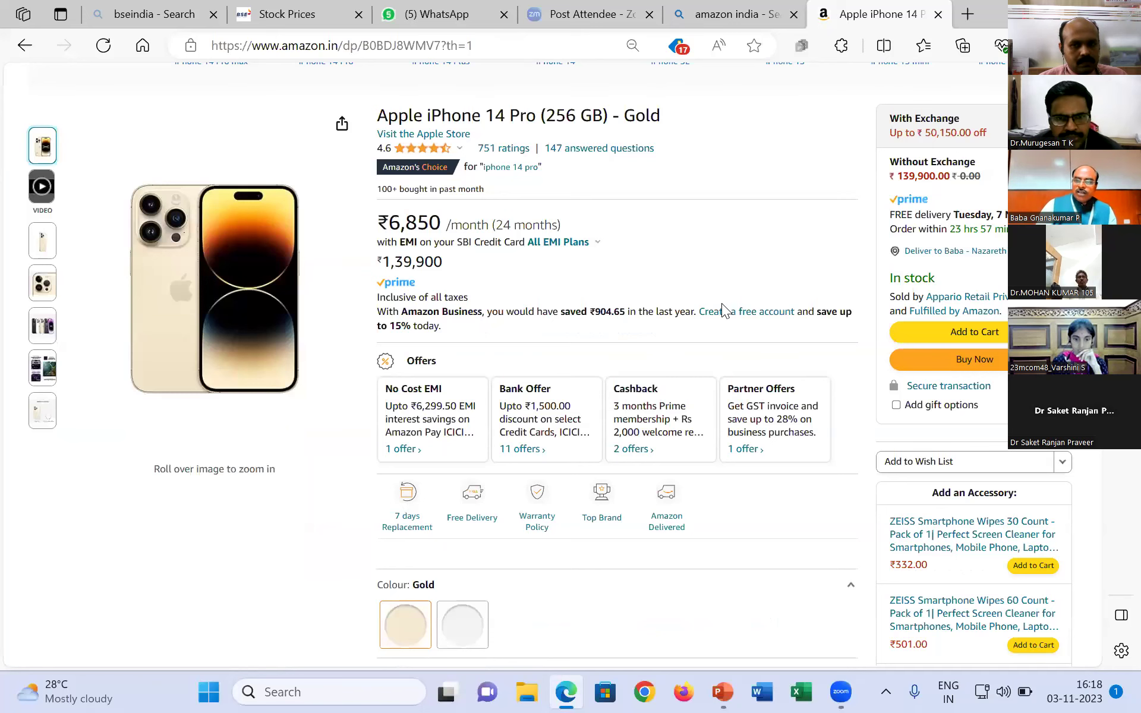
pyautogui.scroll(3, 721, 304)
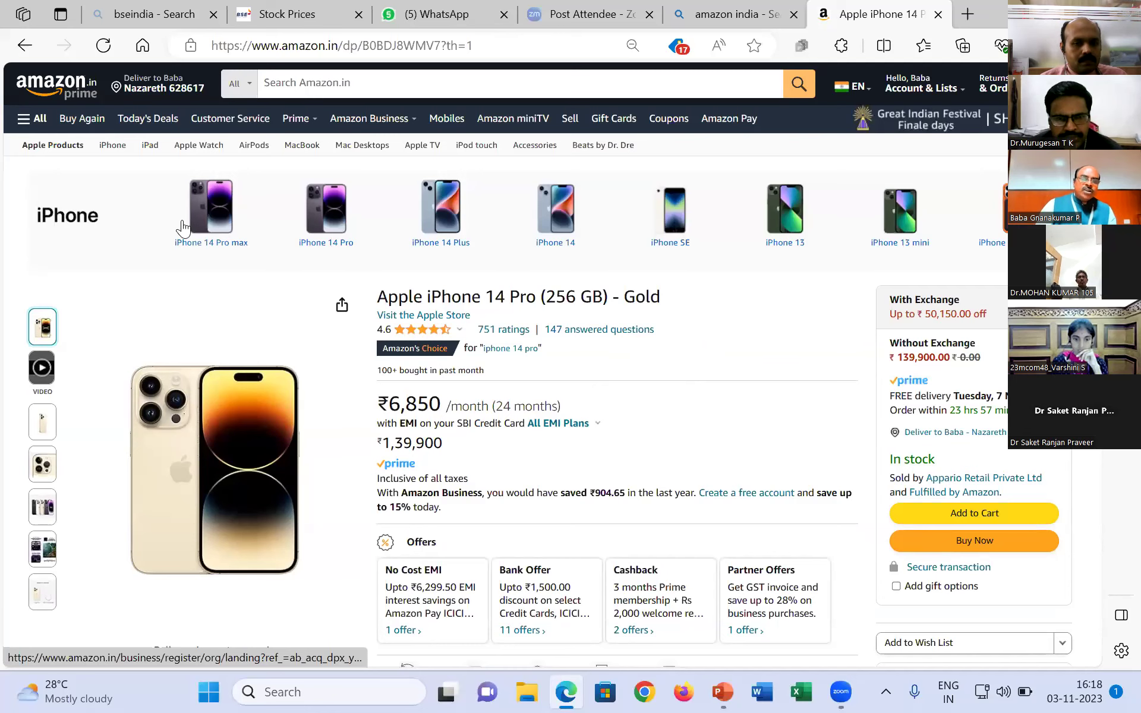
# Copy the web address of the iPhone 14 Pro product page.
pyautogui.click(527, 50)
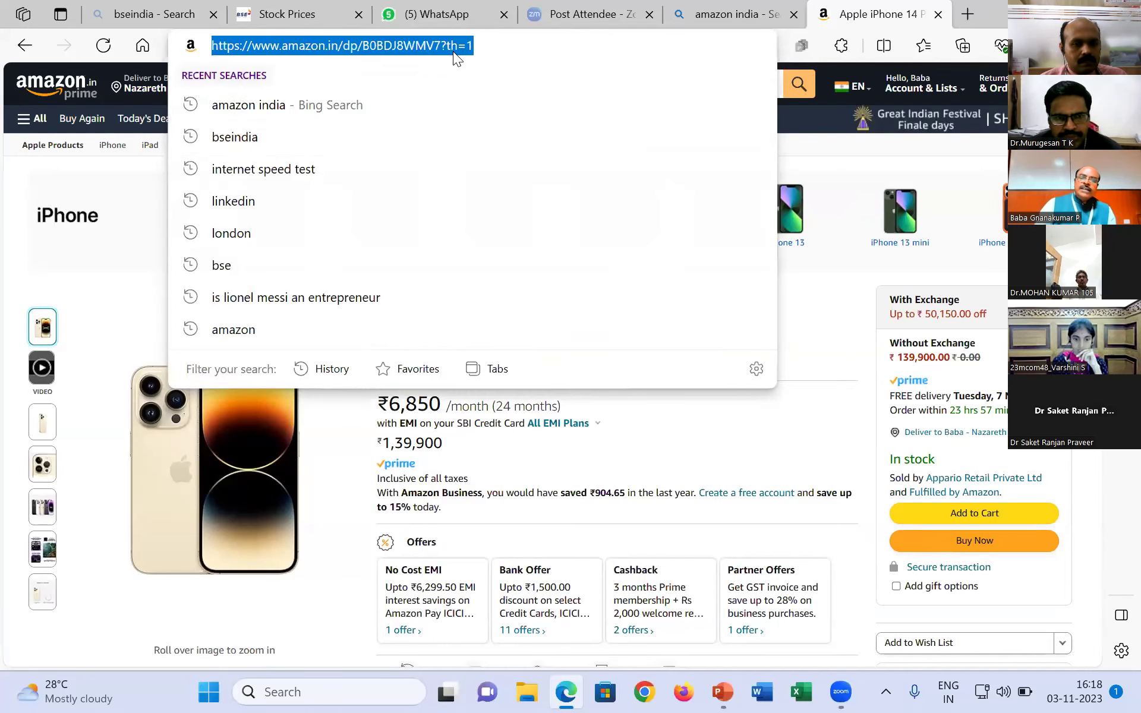
pyautogui.rightClick(453, 51)
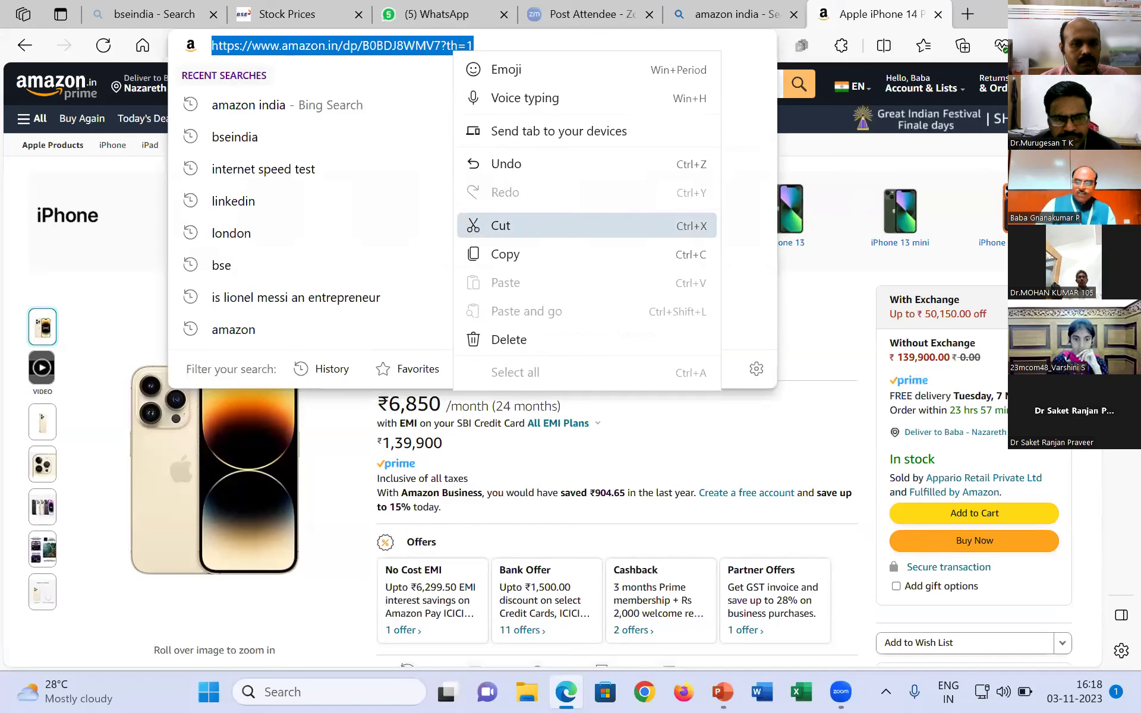
pyautogui.click(505, 254)
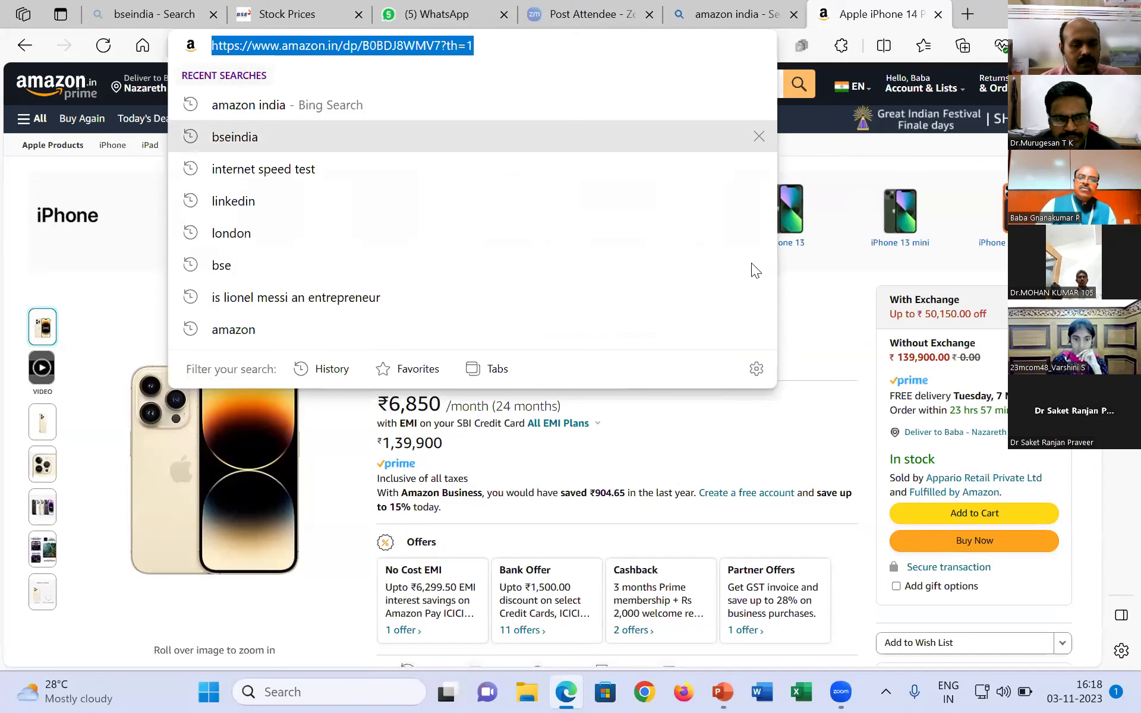
pyautogui.press('Escape')
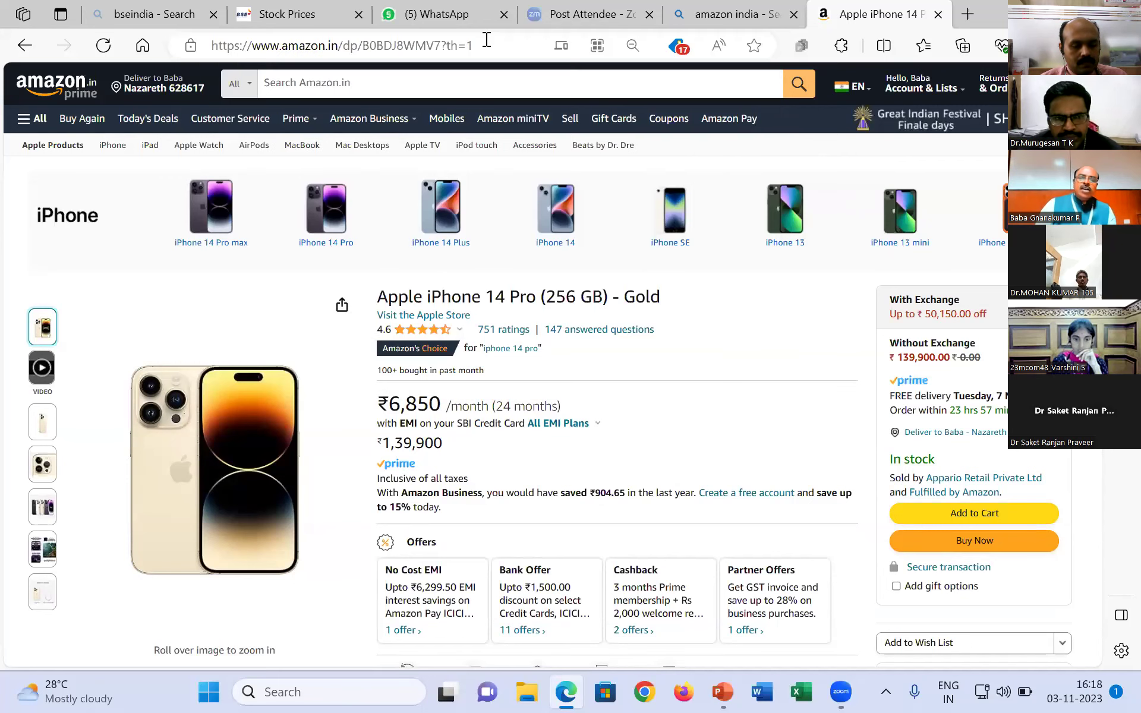
pyautogui.rightClick(374, 42)
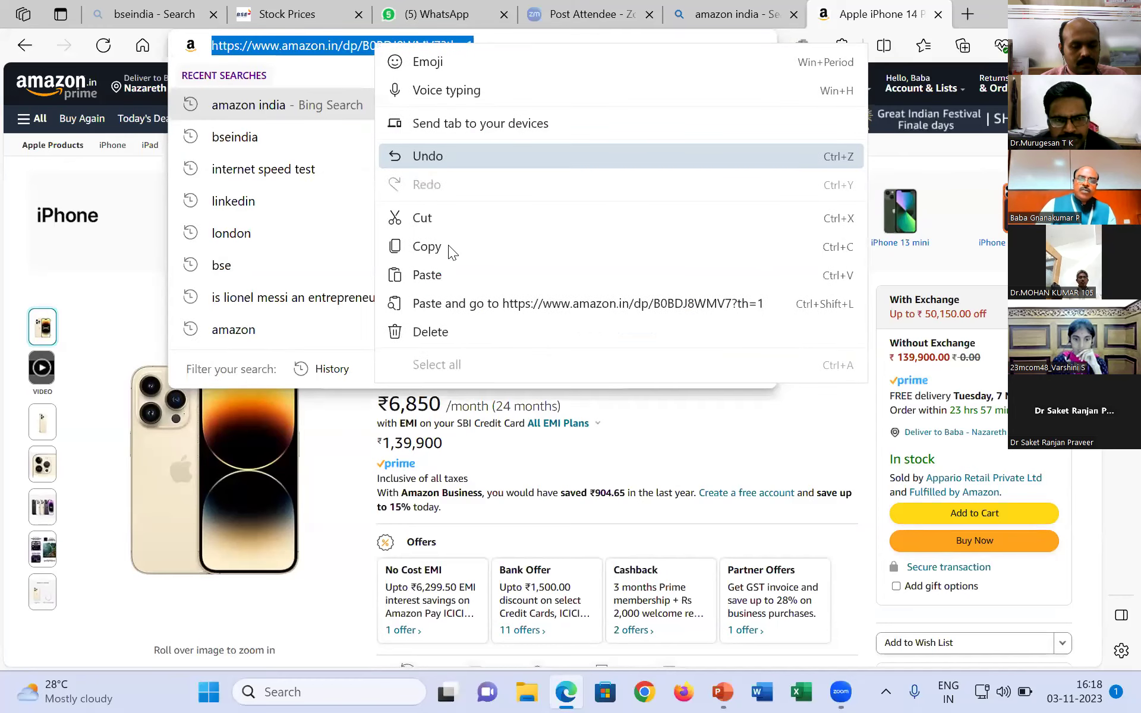
pyautogui.click(448, 246)
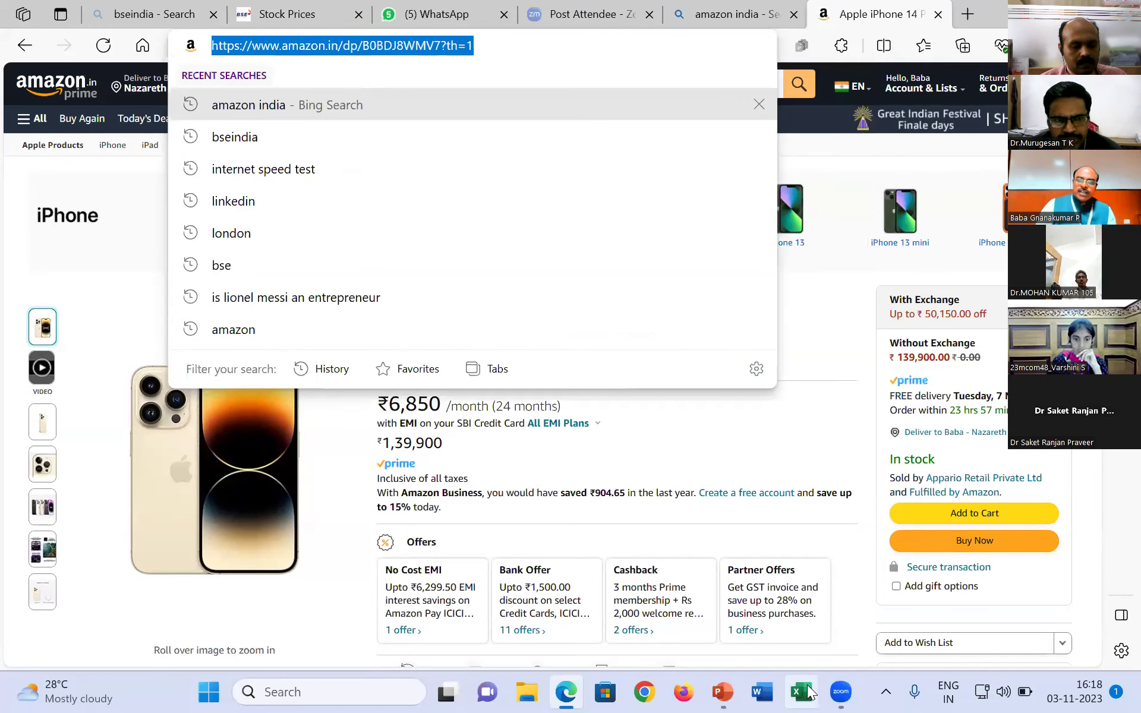
pyautogui.click(805, 691)
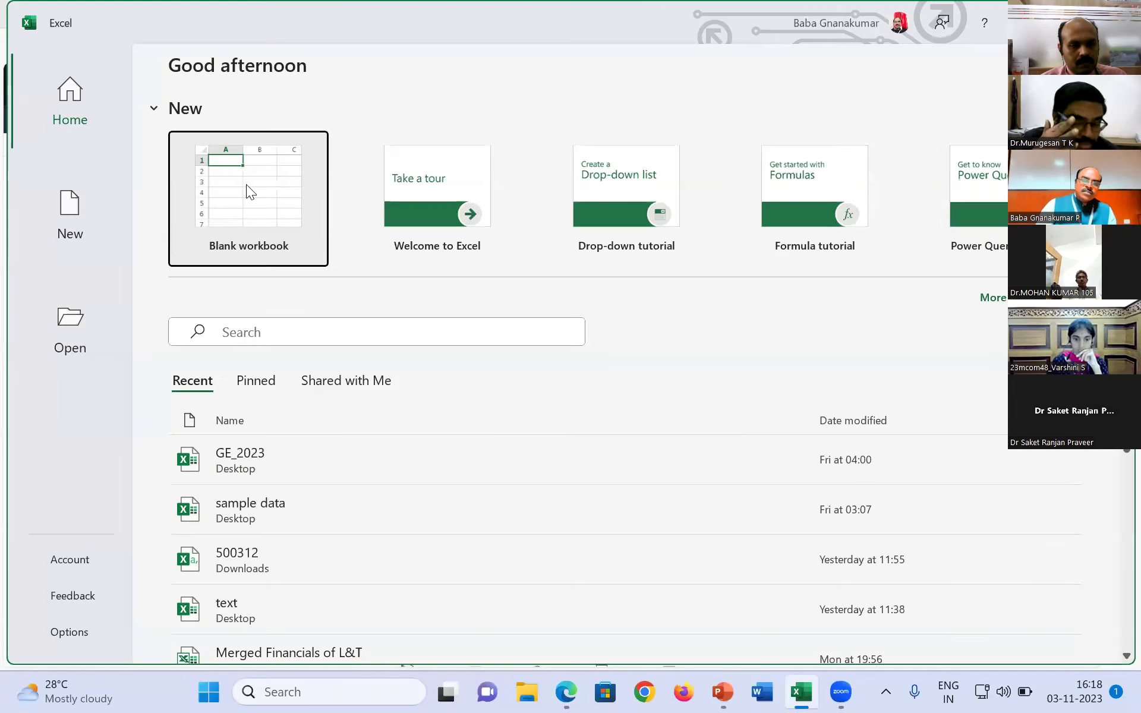
pyautogui.click(246, 185)
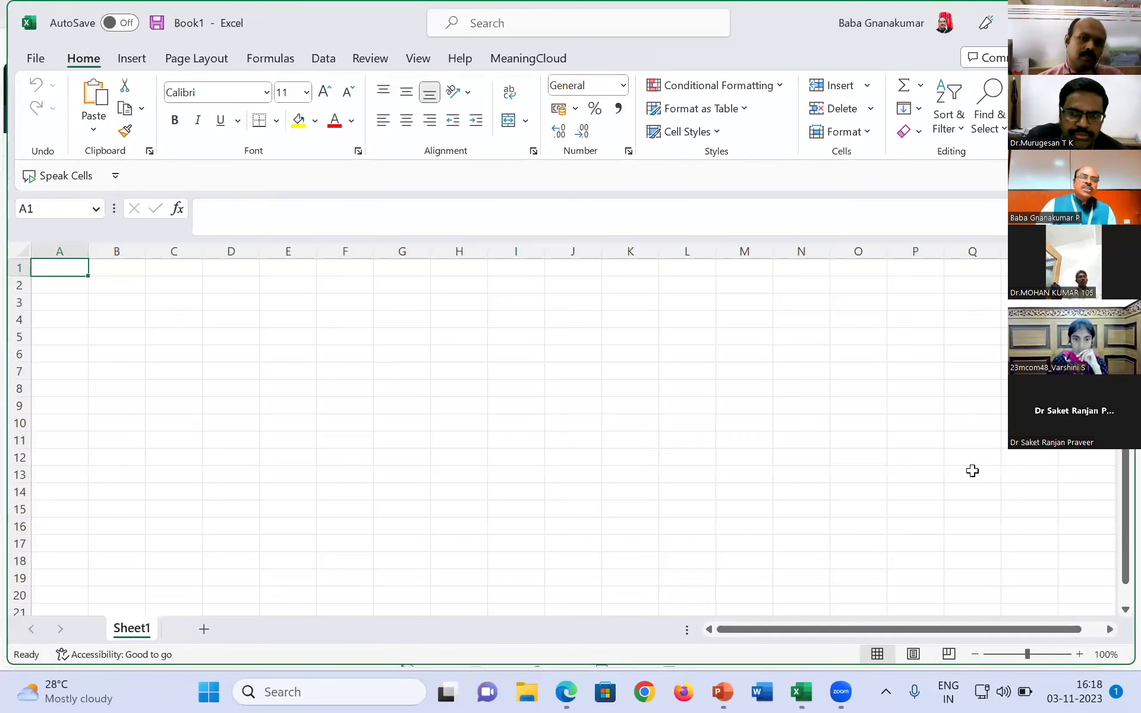
pyautogui.click(324, 54)
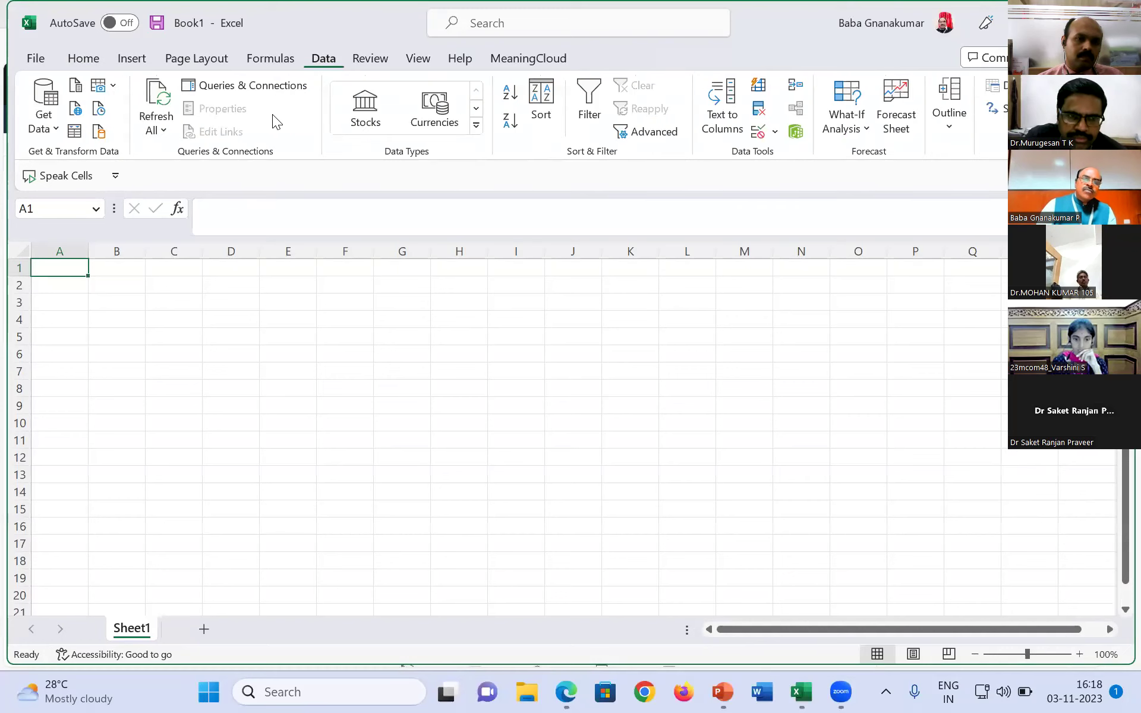
pyautogui.click(73, 107)
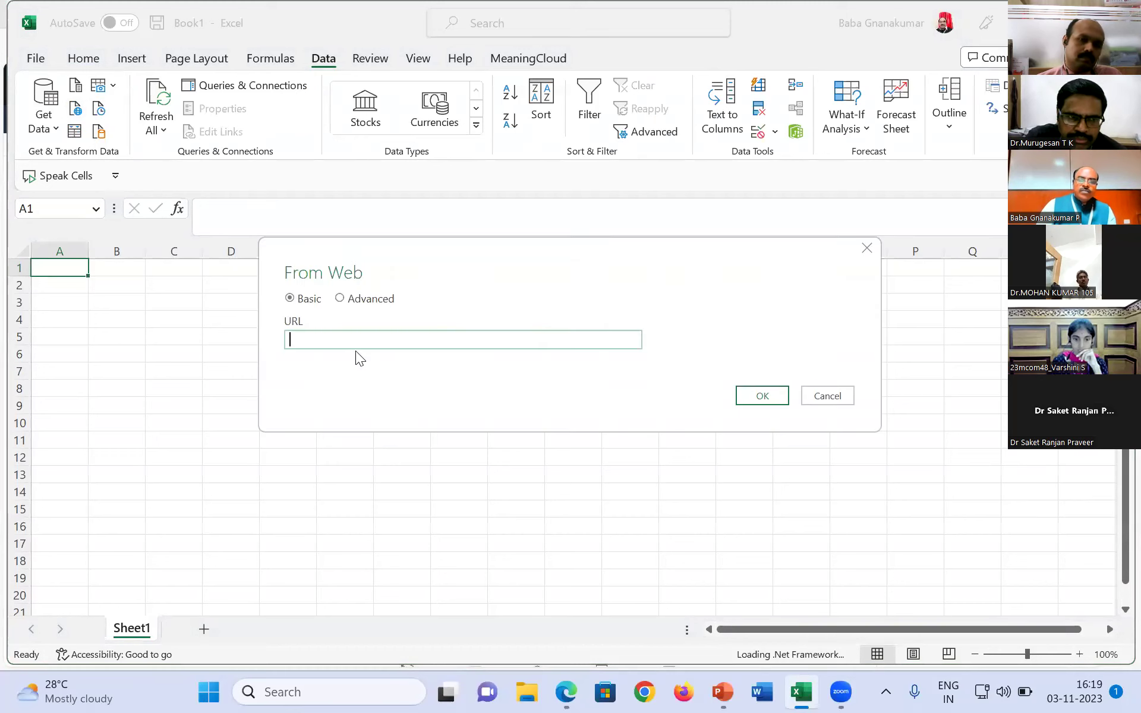
pyautogui.rightClick(323, 334)
pyautogui.click(369, 416)
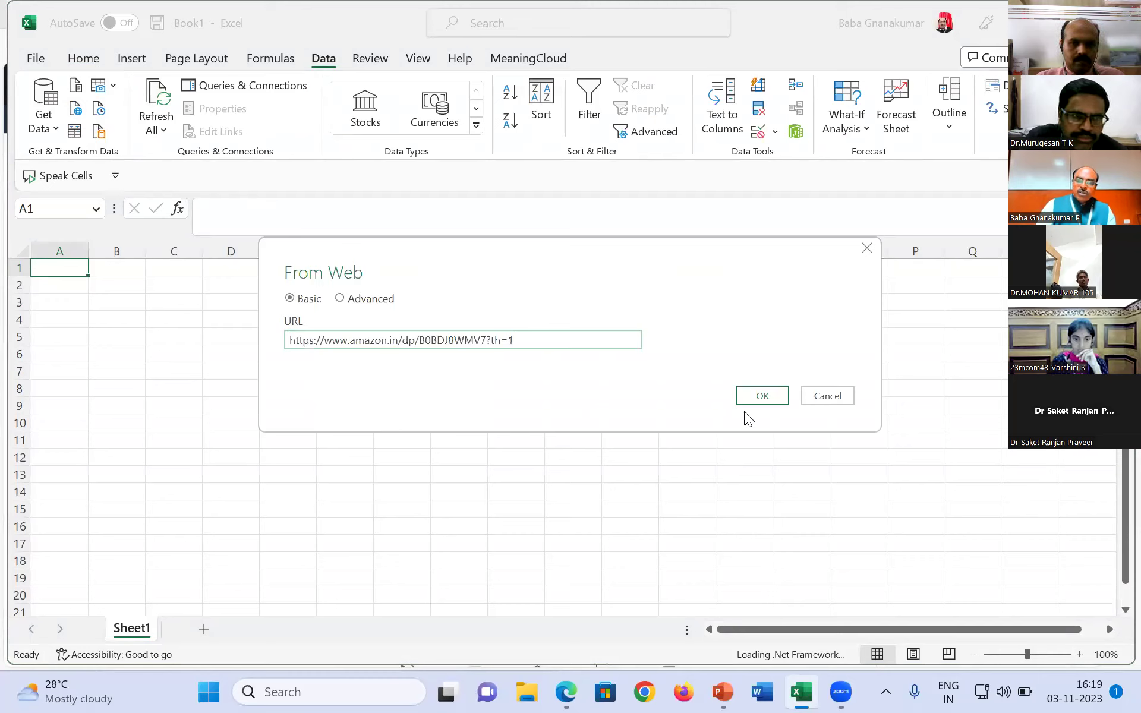
pyautogui.click(761, 398)
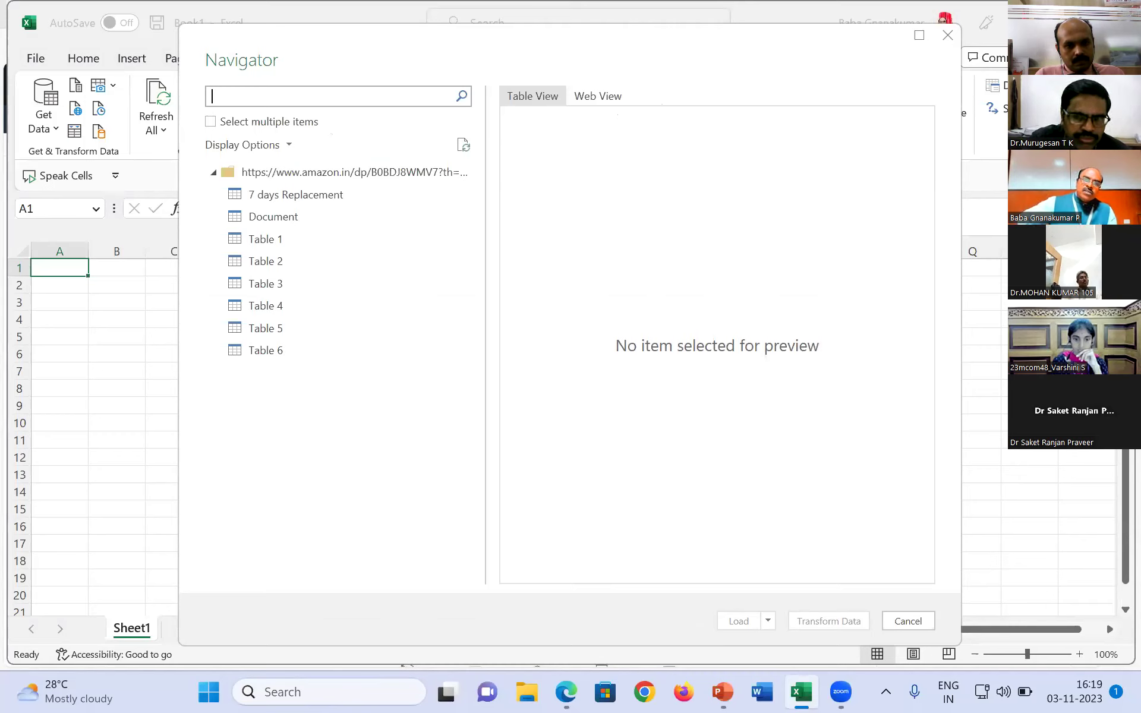
# Preview Table 1 and Table 2 of the Amazon page, looking across all of Table 2's iPhone comparison columns.
pyautogui.click(280, 240)
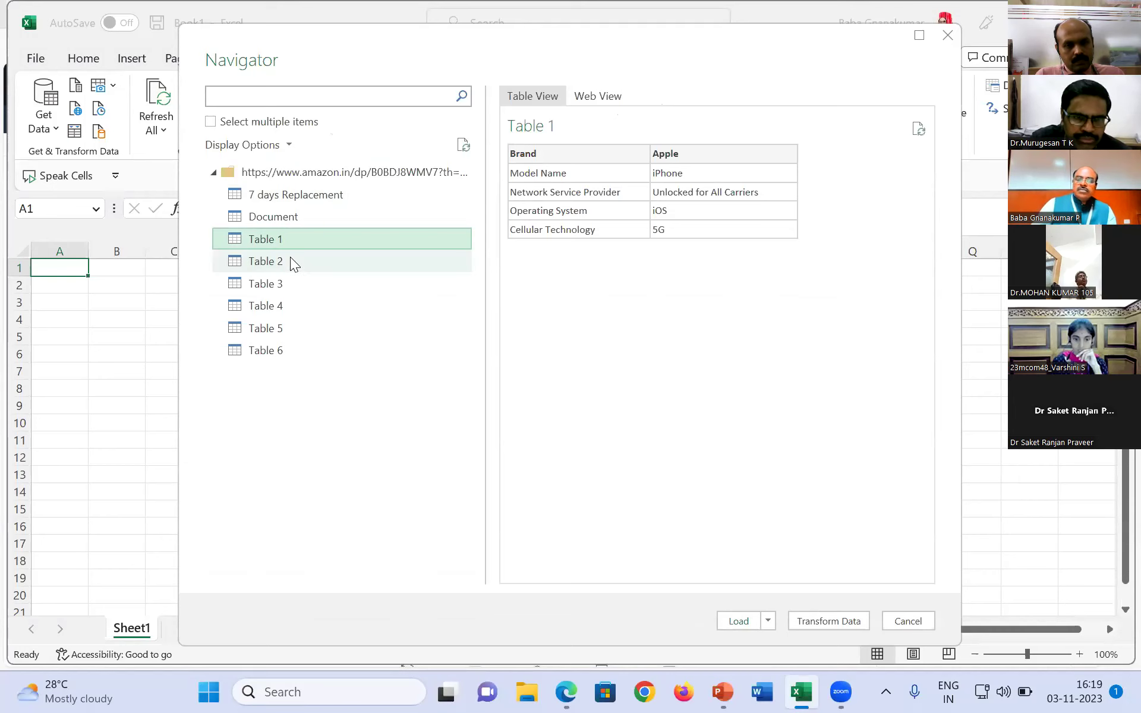
pyautogui.click(293, 264)
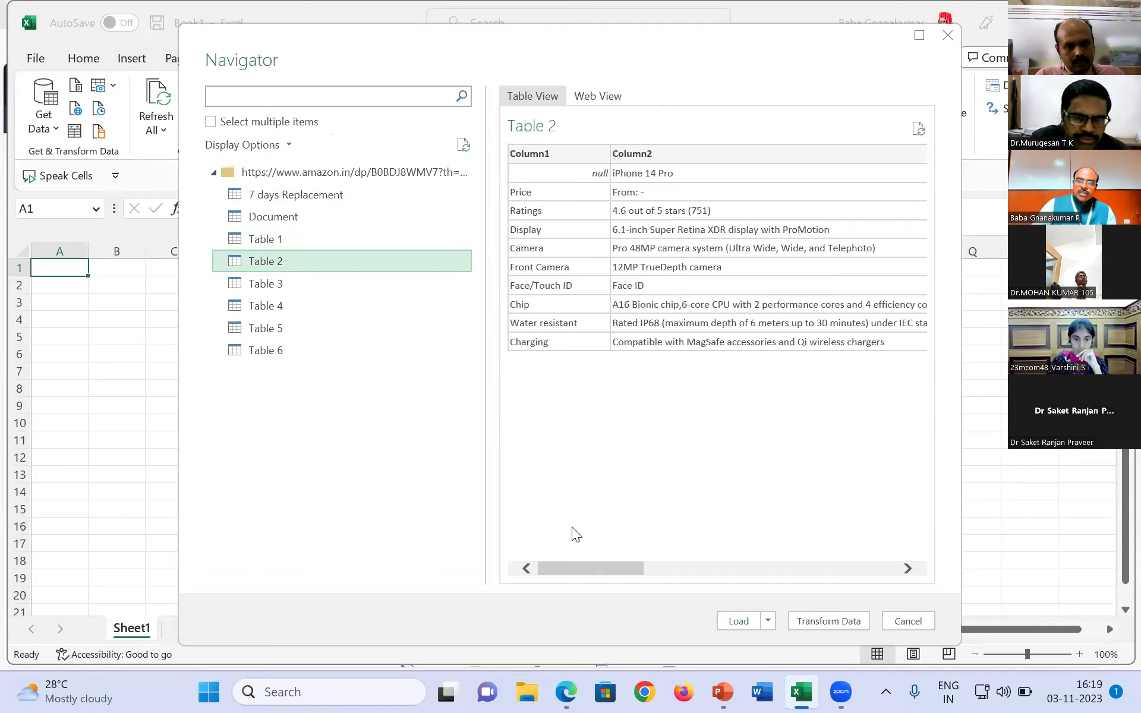
pyautogui.click(863, 569)
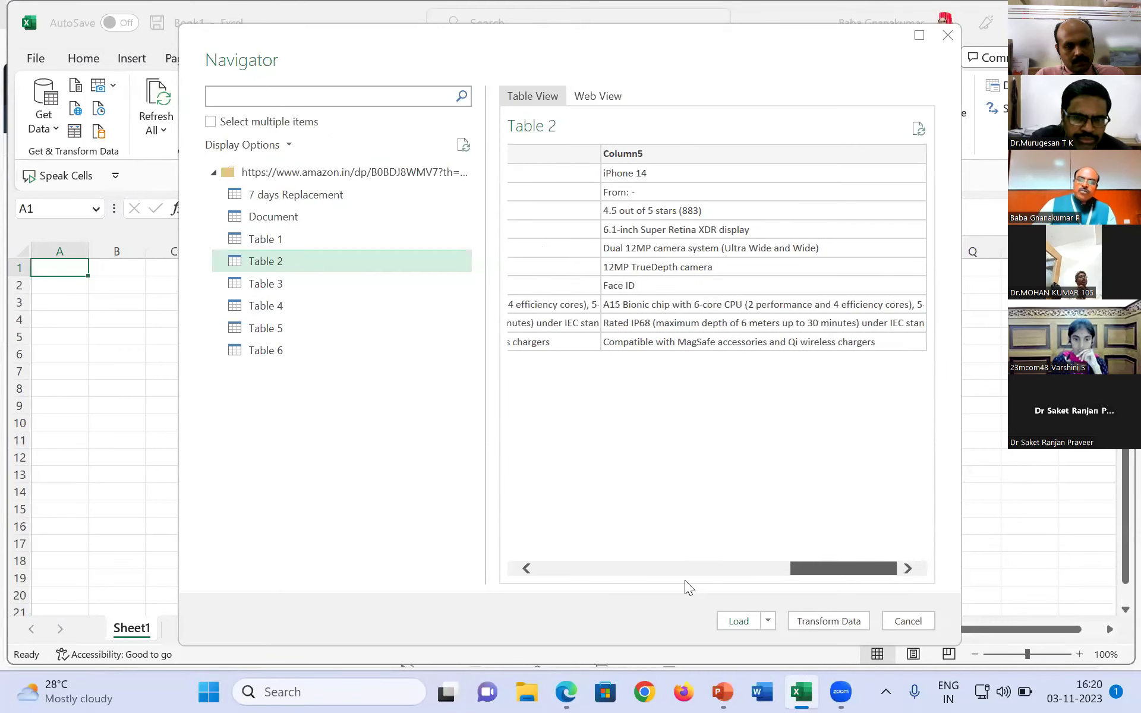
pyautogui.hscroll(-2, 688, 587)
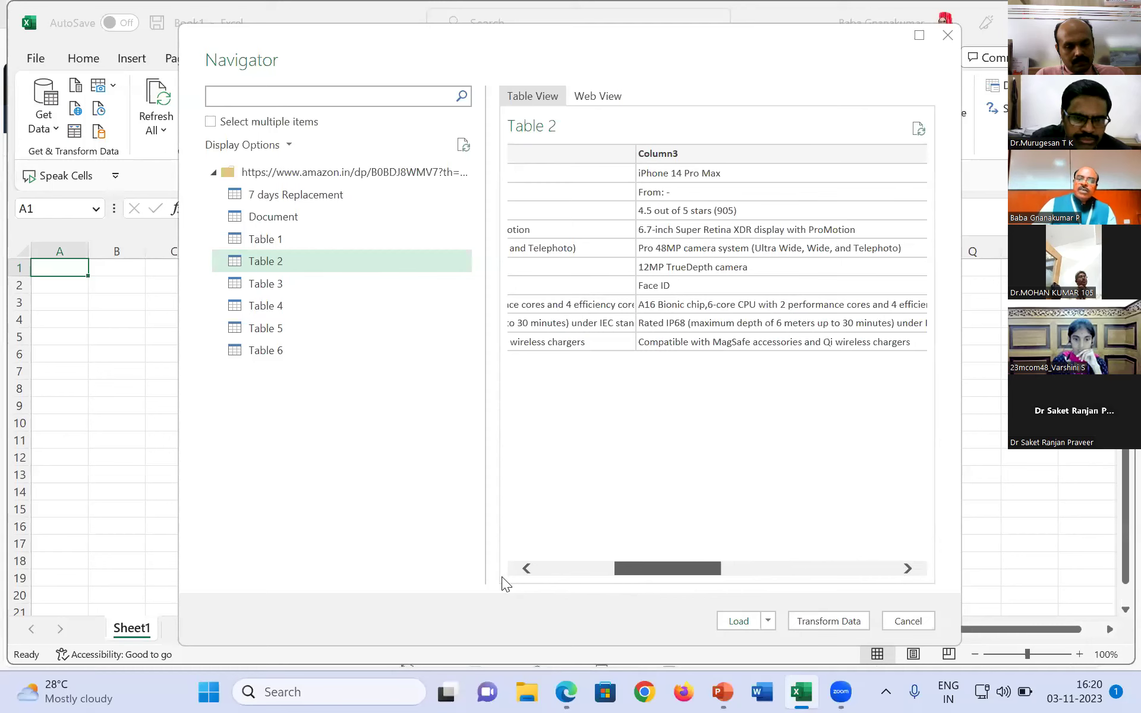
pyautogui.hscroll(-2, 503, 583)
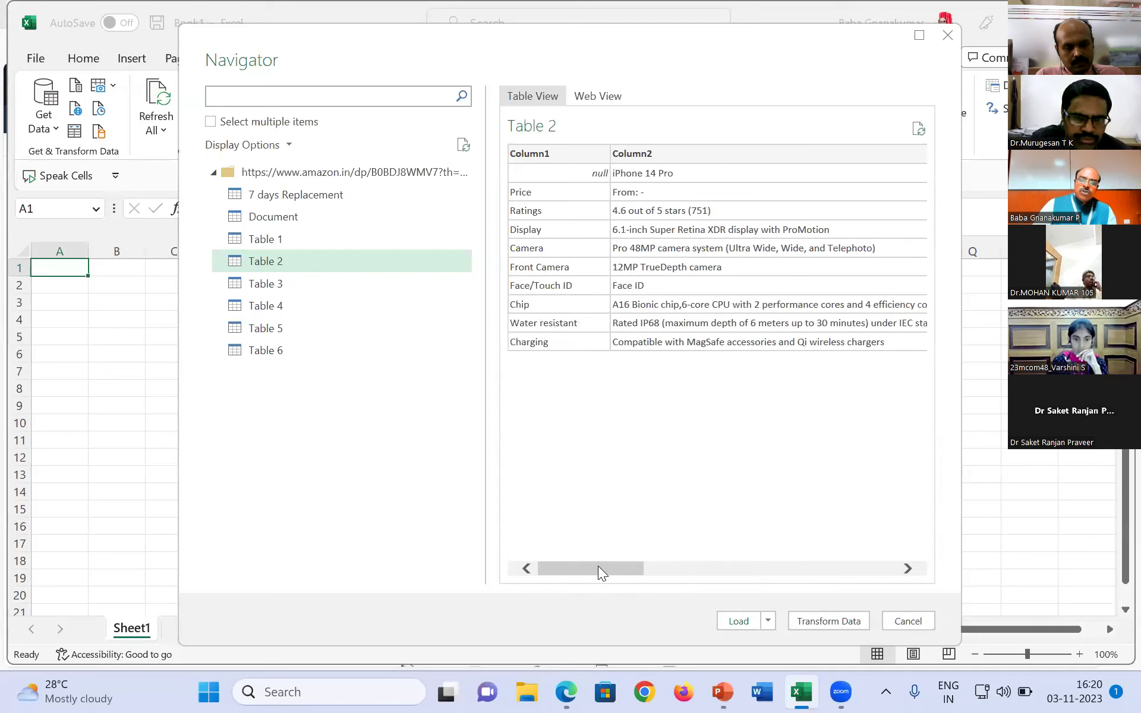
# Preview Tables 3 to 6 of the Amazon page and compare them with Table 2's iPhone columns and Table 5's star ratings.
pyautogui.click(853, 570)
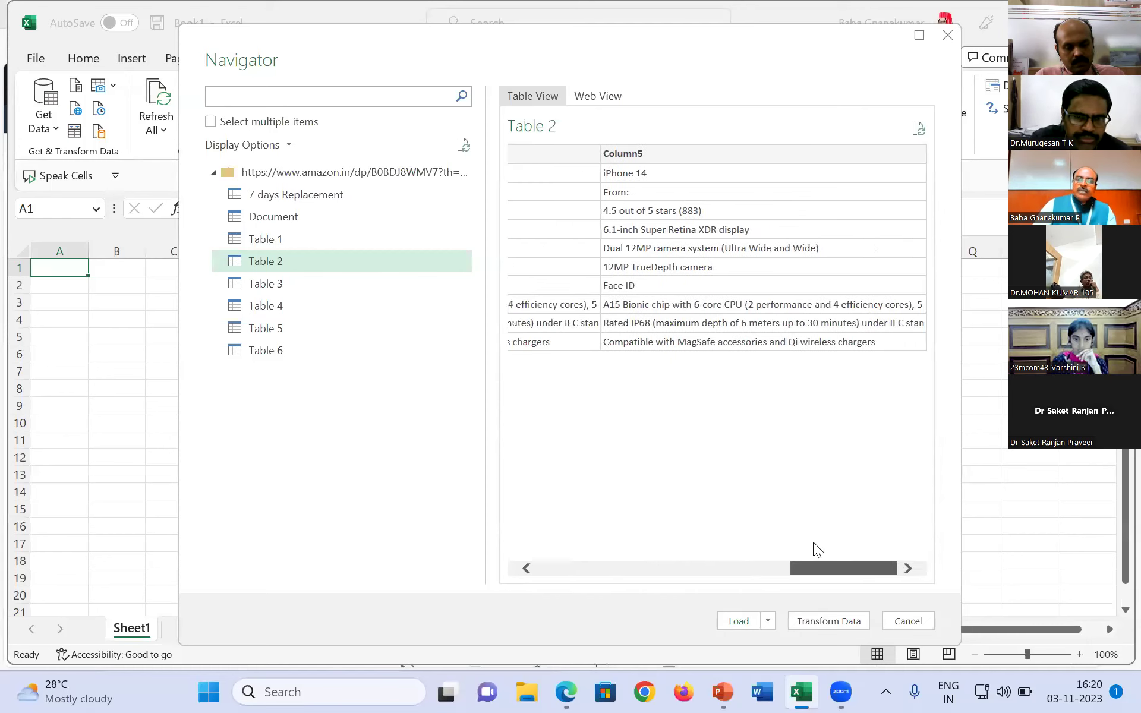
pyautogui.click(264, 287)
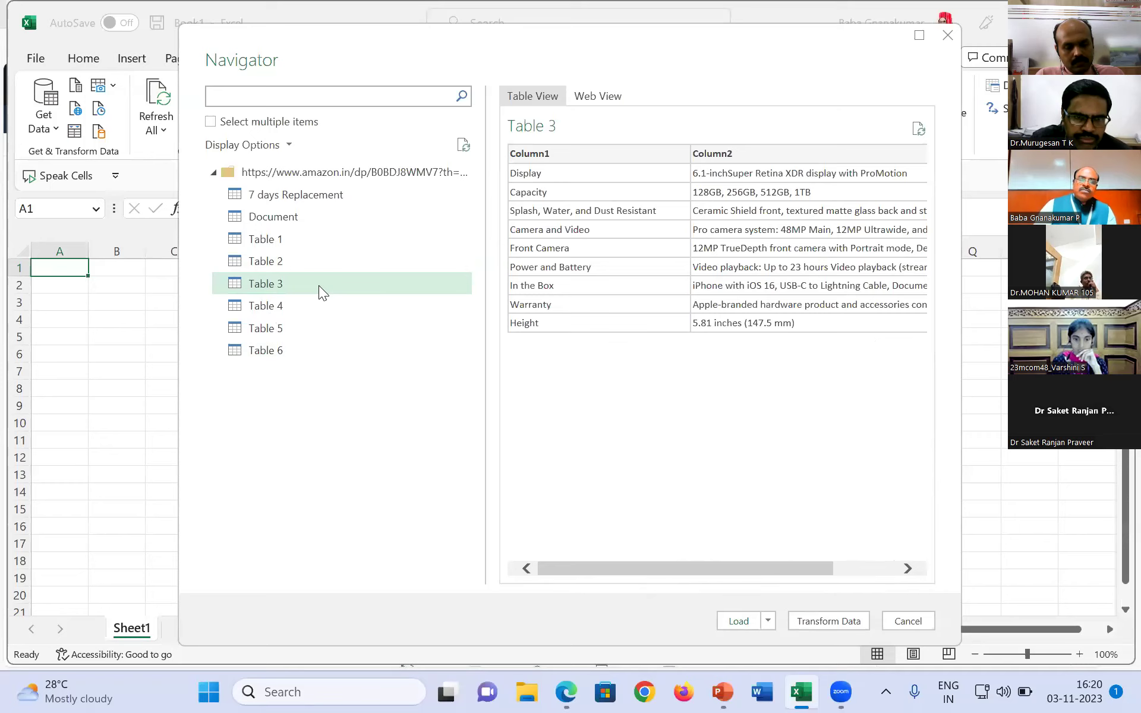
pyautogui.click(296, 307)
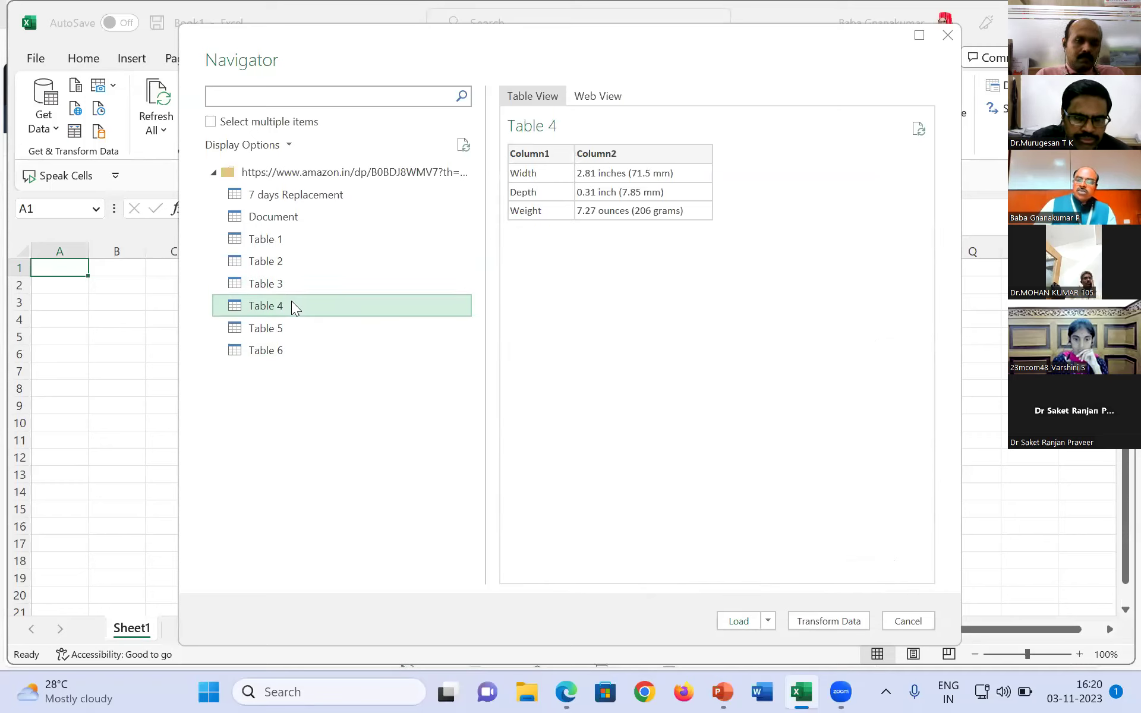
pyautogui.click(293, 332)
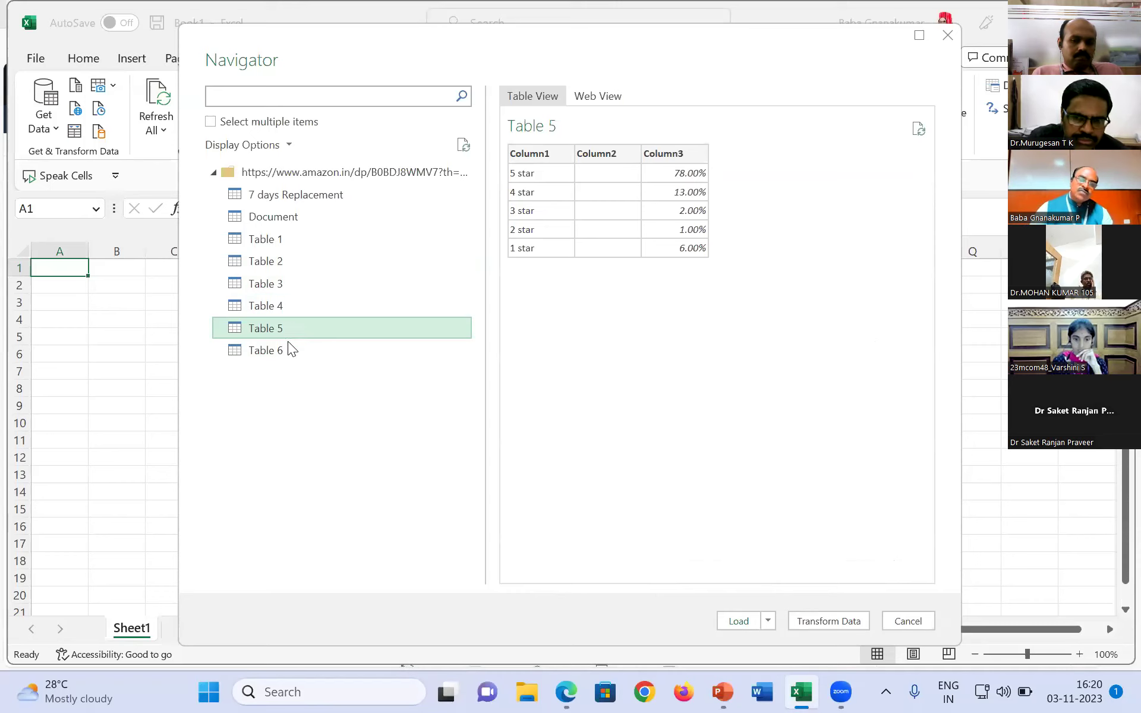
pyautogui.click(290, 351)
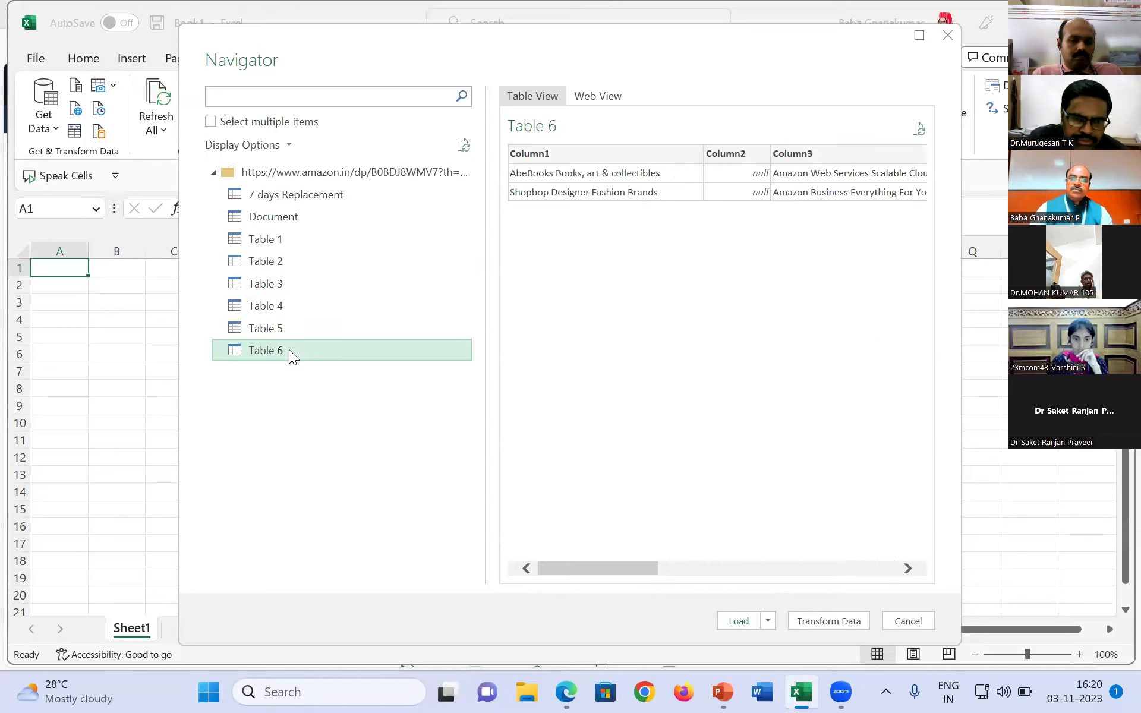
pyautogui.click(280, 266)
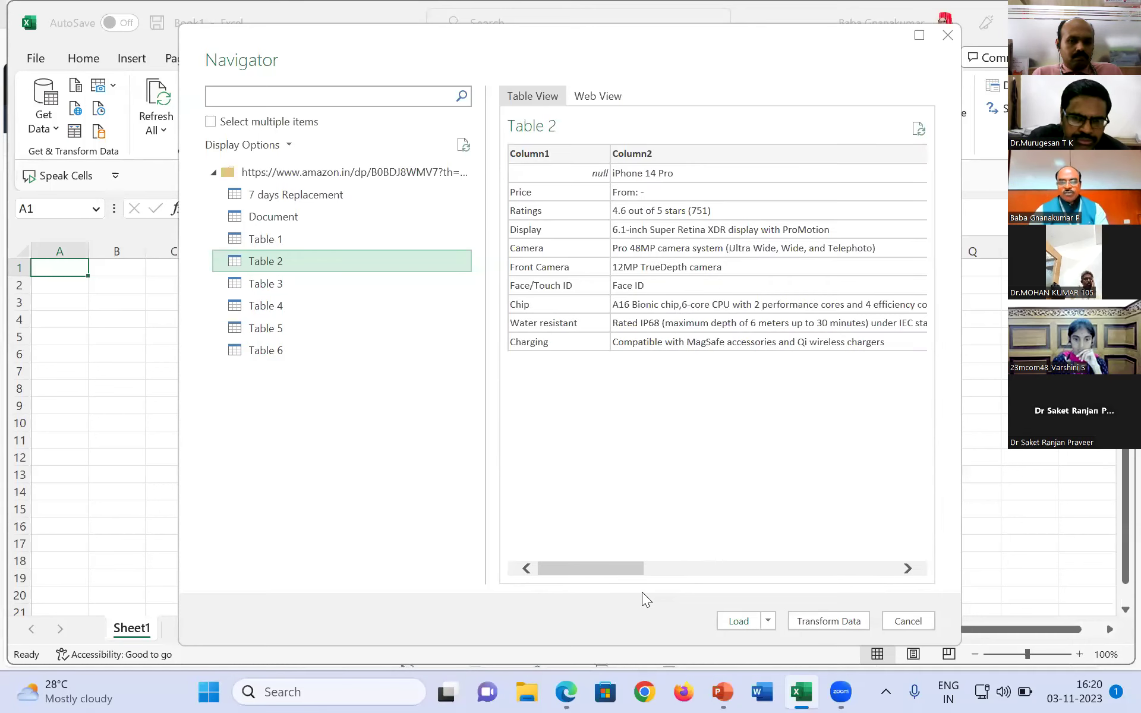
pyautogui.click(909, 571)
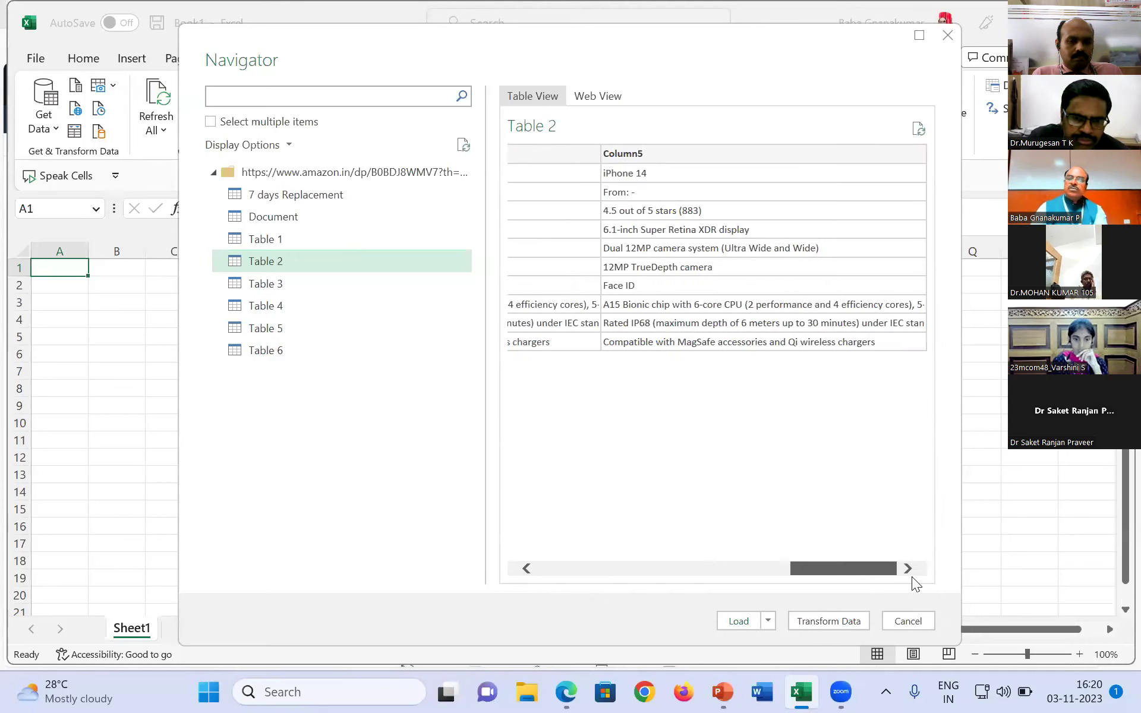
pyautogui.click(268, 332)
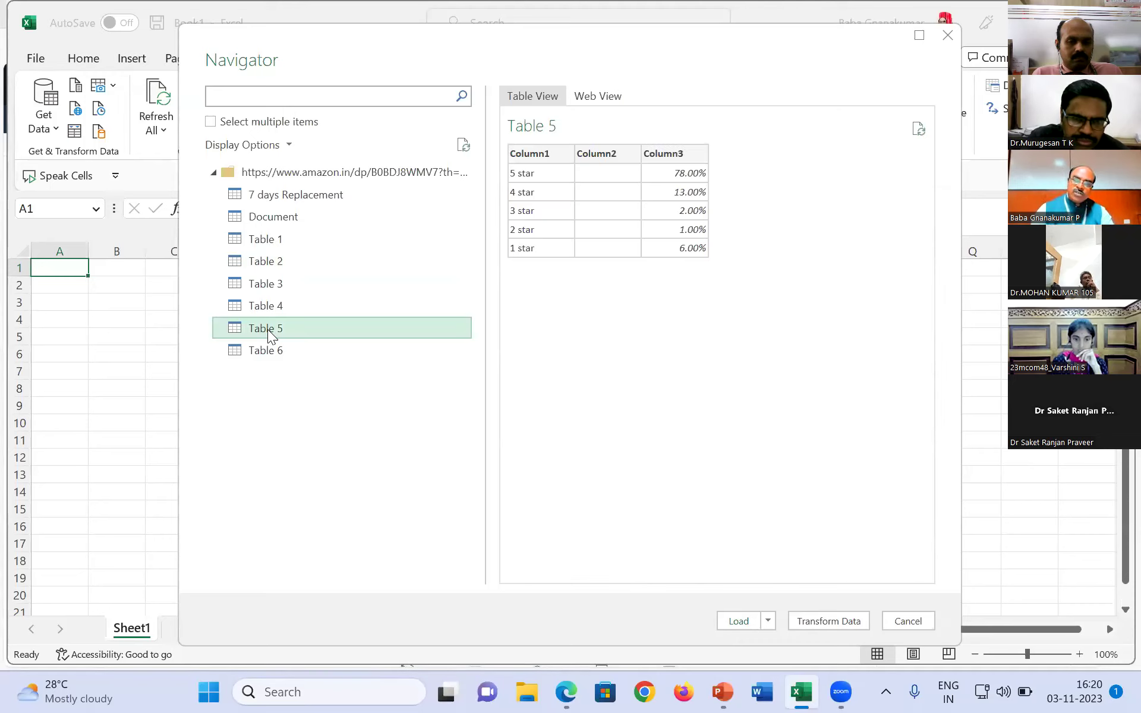
# Open Table 2 in Power Query Editor for transformation and use its first row as headers.
pyautogui.click(275, 262)
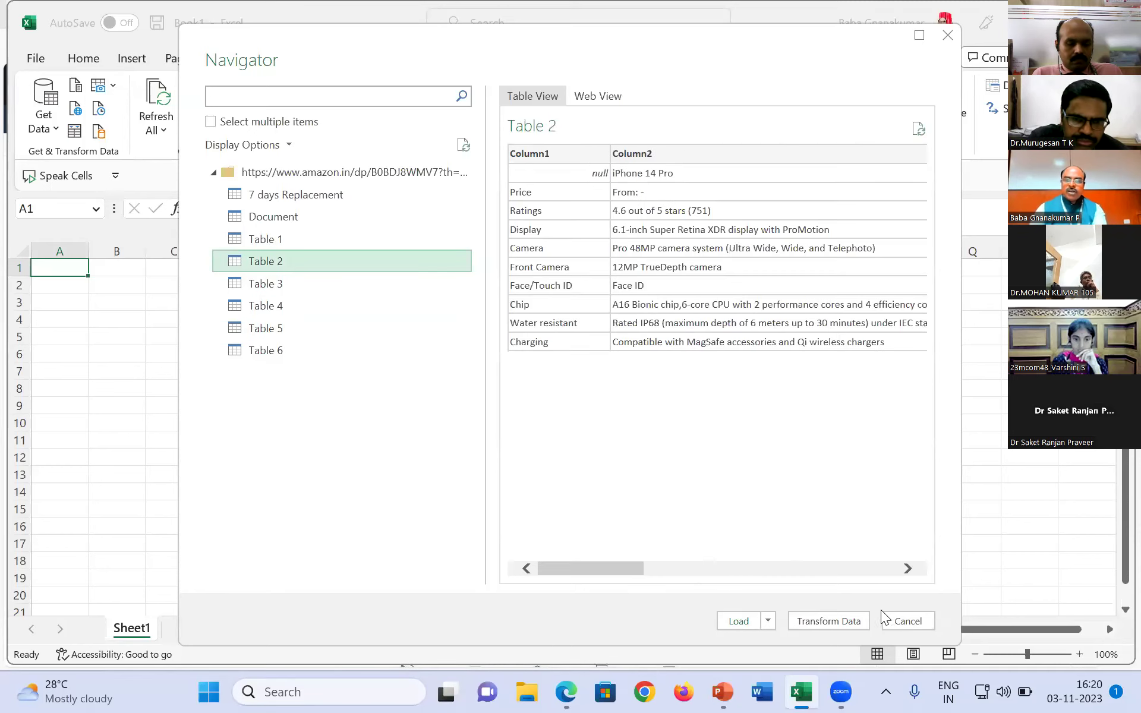
pyautogui.click(836, 622)
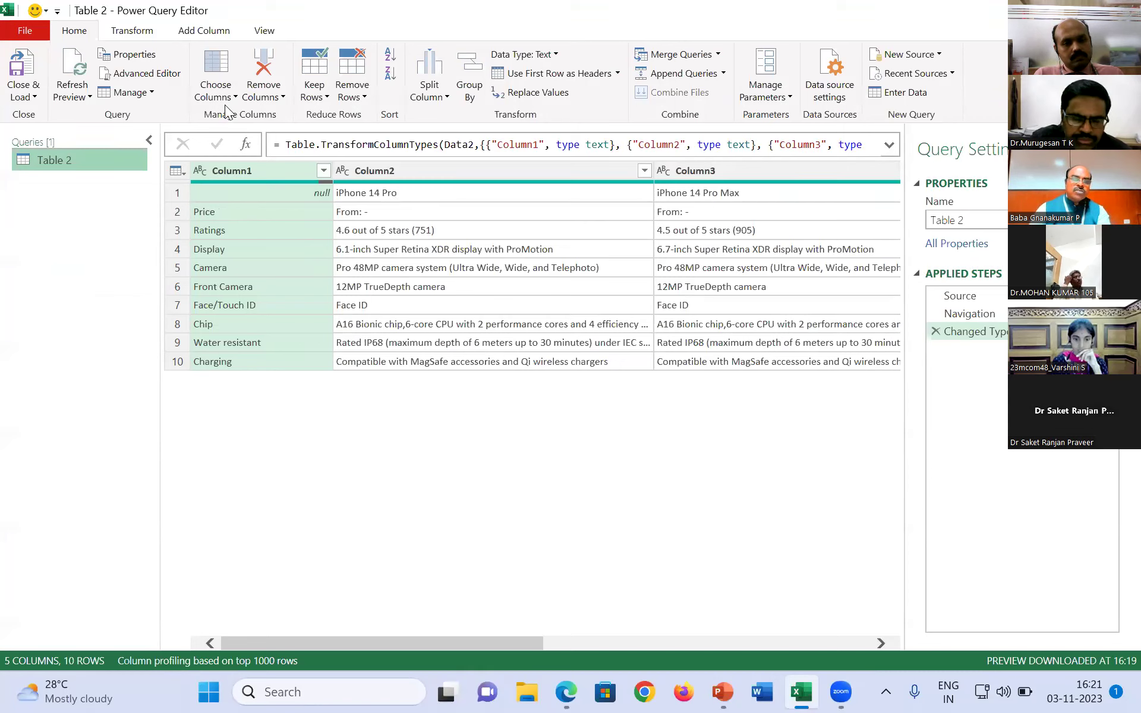
pyautogui.click(176, 171)
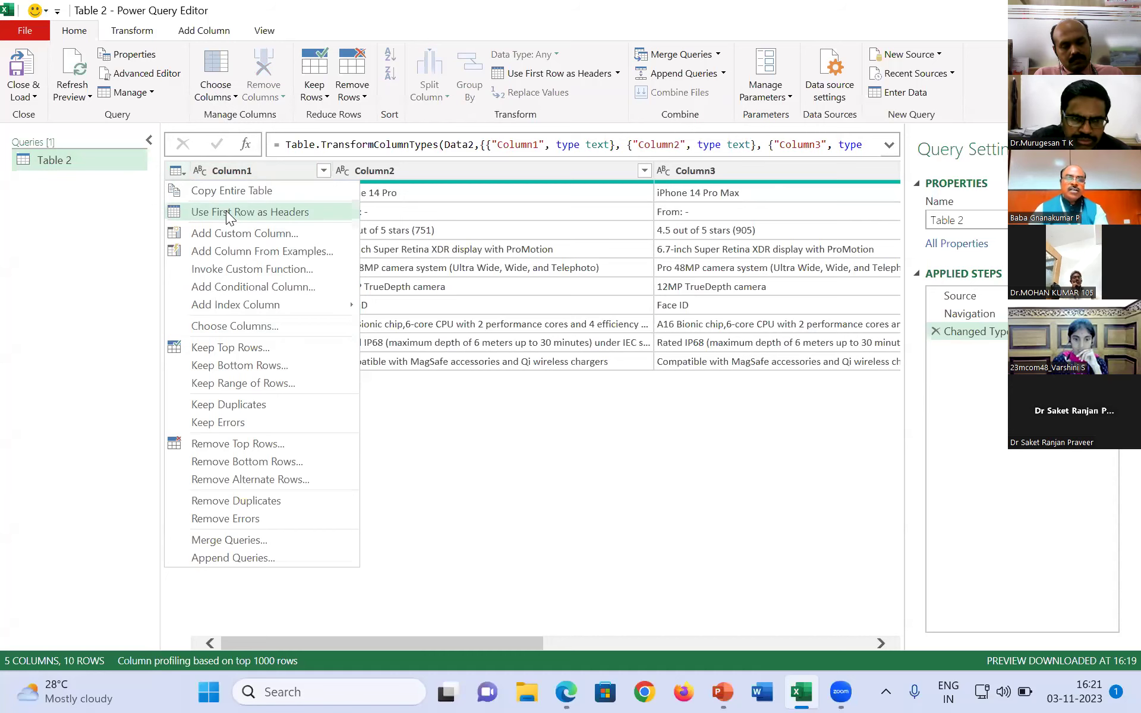
pyautogui.click(225, 212)
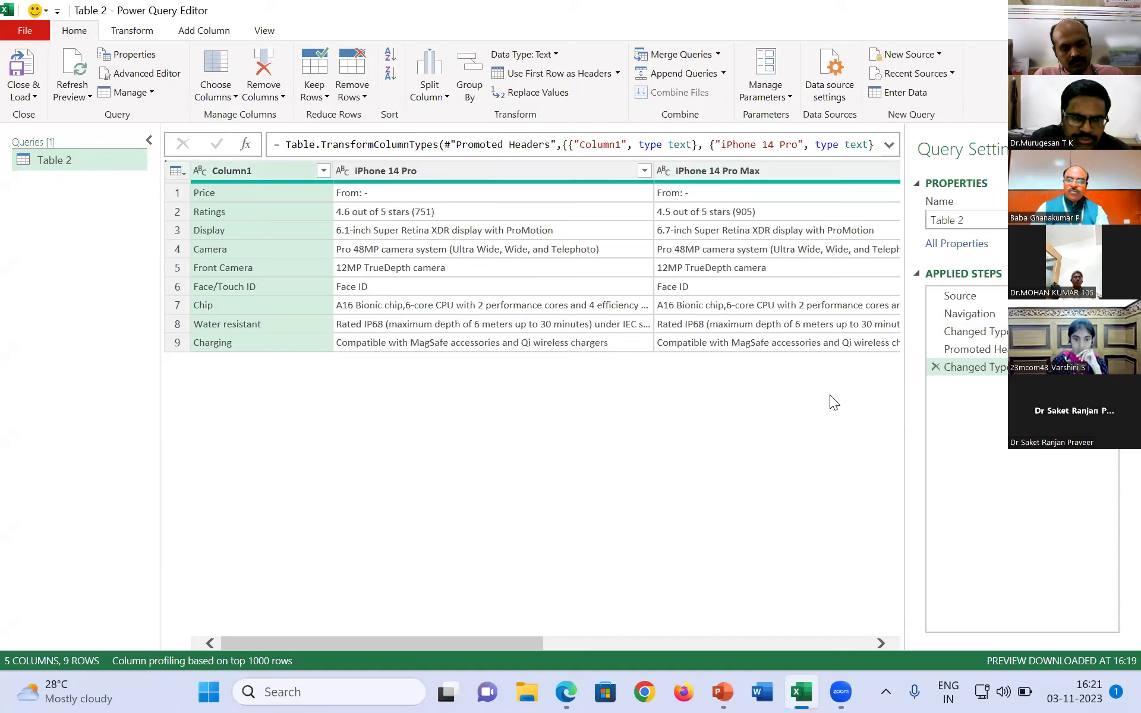
# Close and load the Table 2 query into the workbook, and look across all the loaded iPhone columns.
pyautogui.click(24, 89)
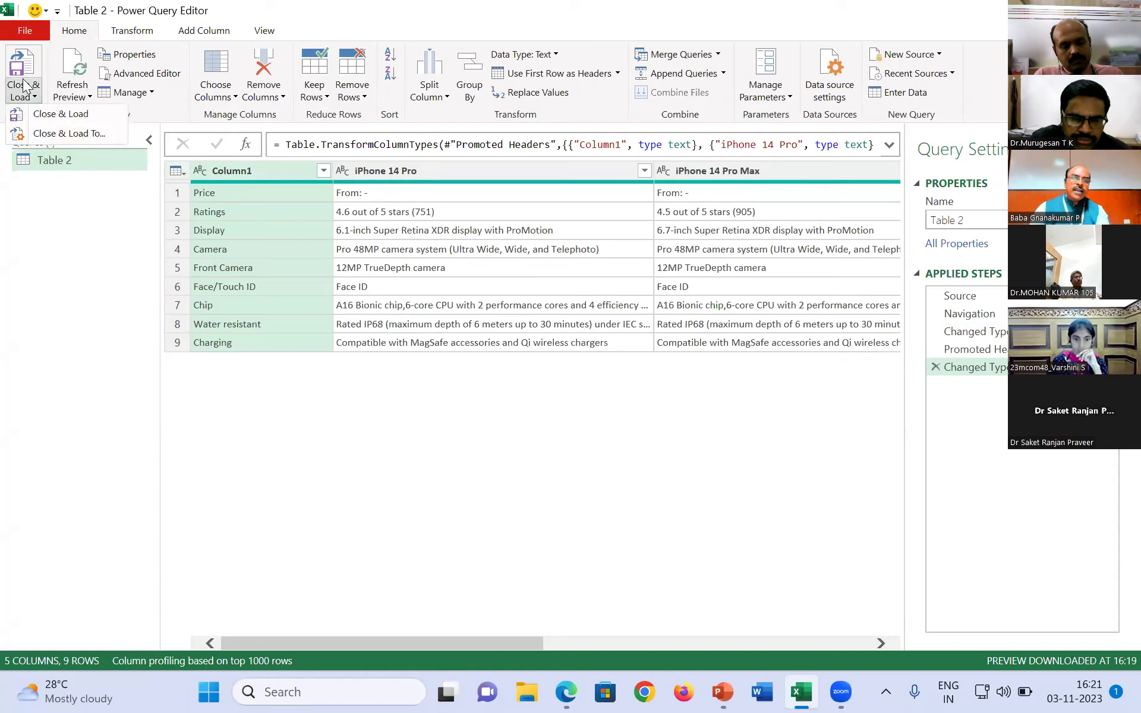
pyautogui.click(45, 115)
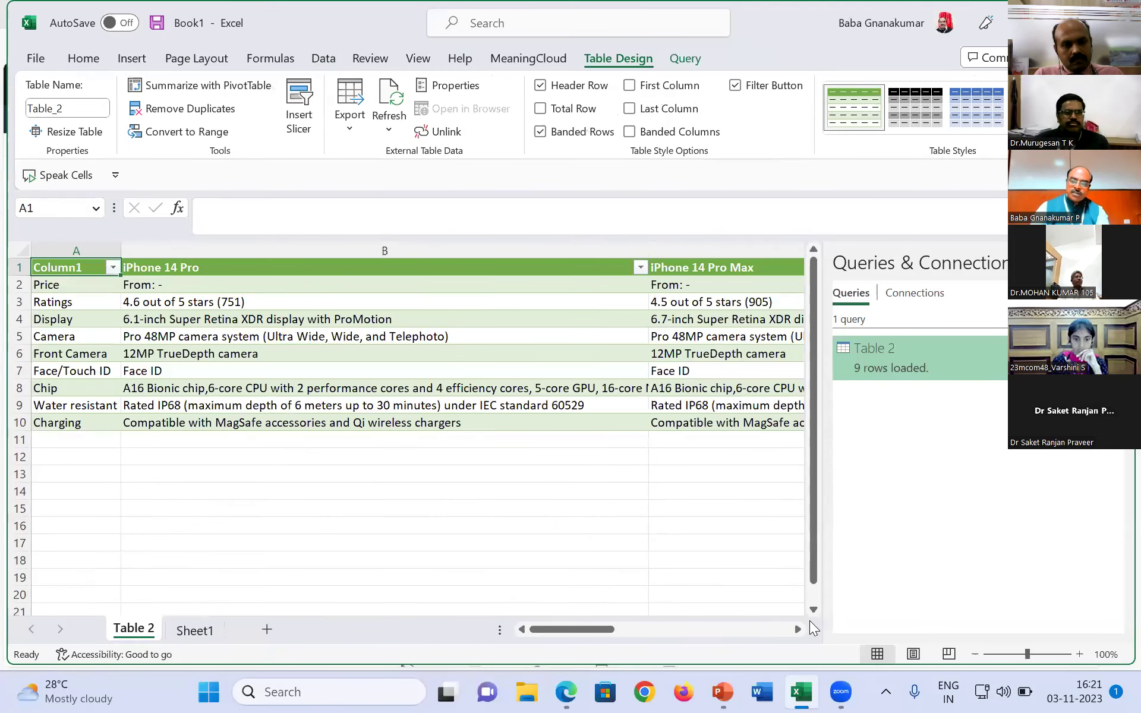
pyautogui.moveTo(959, 637); pyautogui.dragTo(1034, 635)
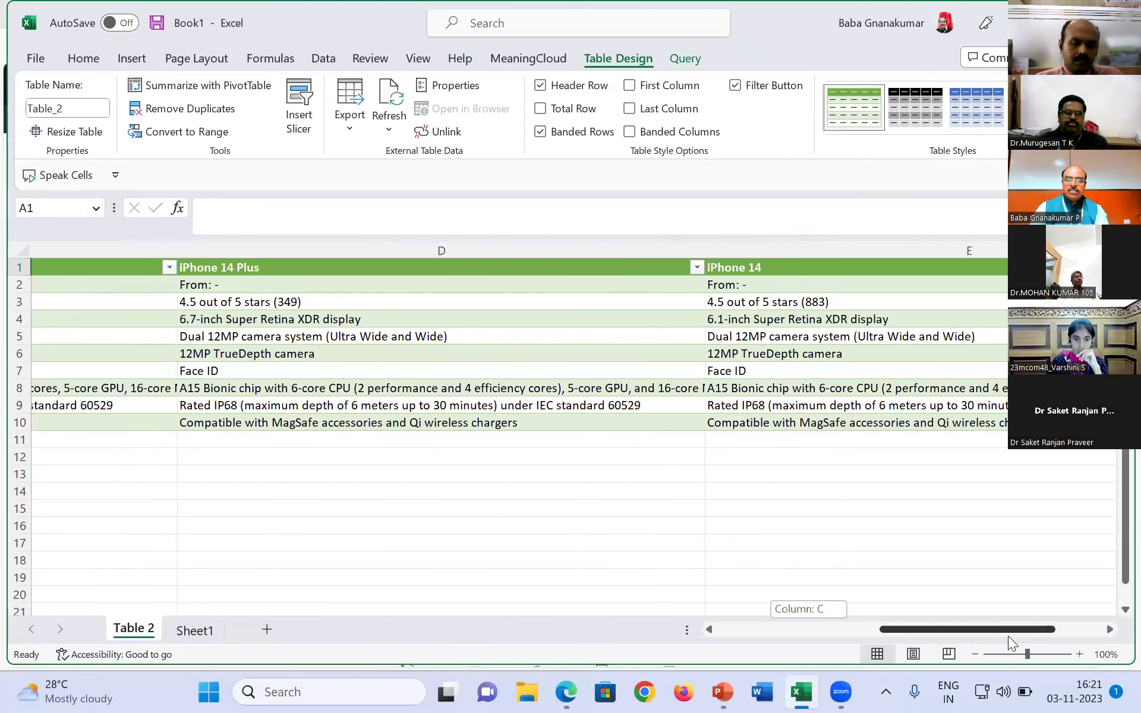
pyautogui.hscroll(-5, 926, 639)
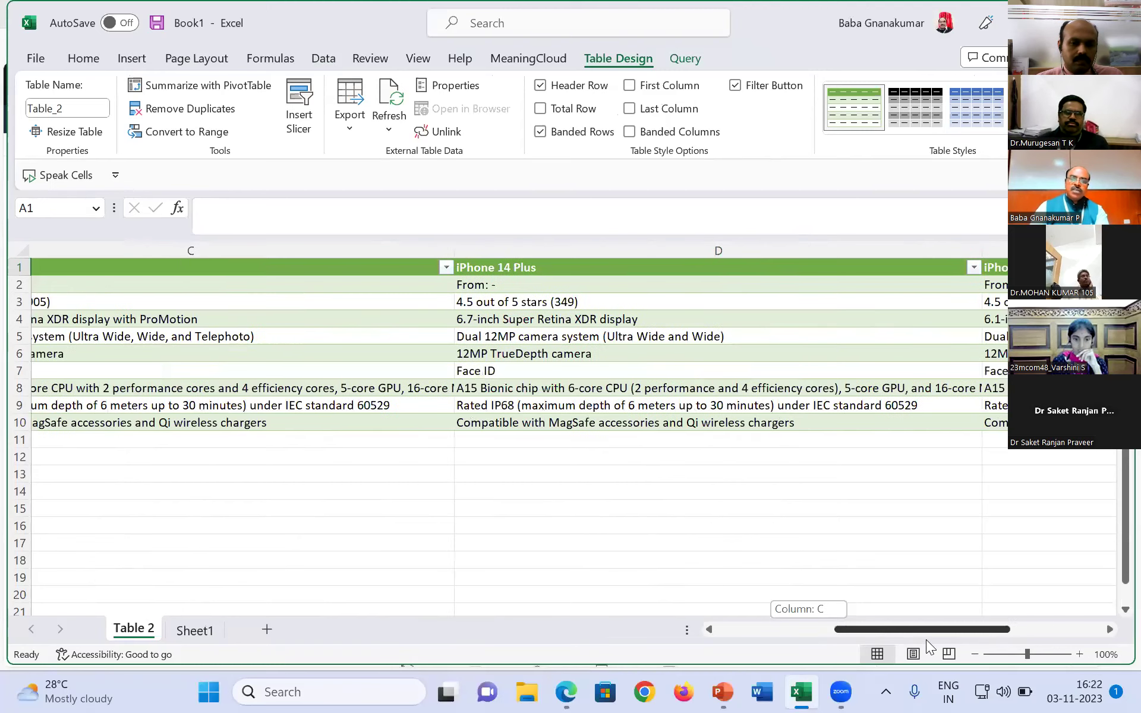
pyautogui.hscroll(-5, 718, 650)
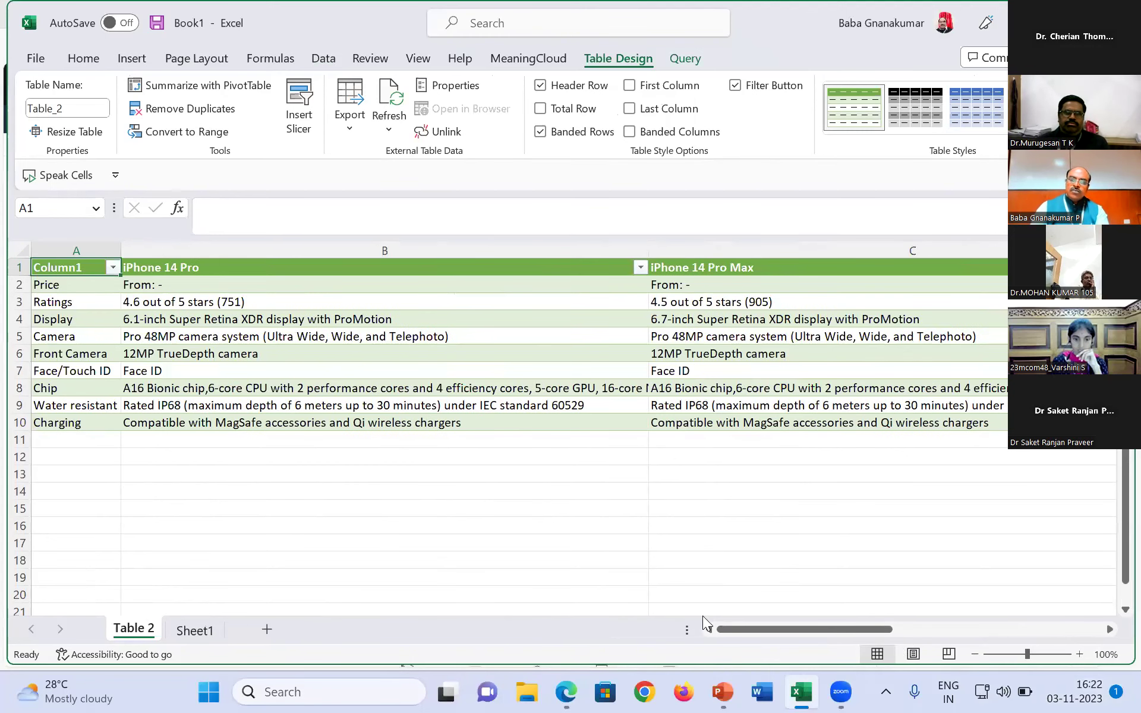
pyautogui.hscroll(5, 810, 660)
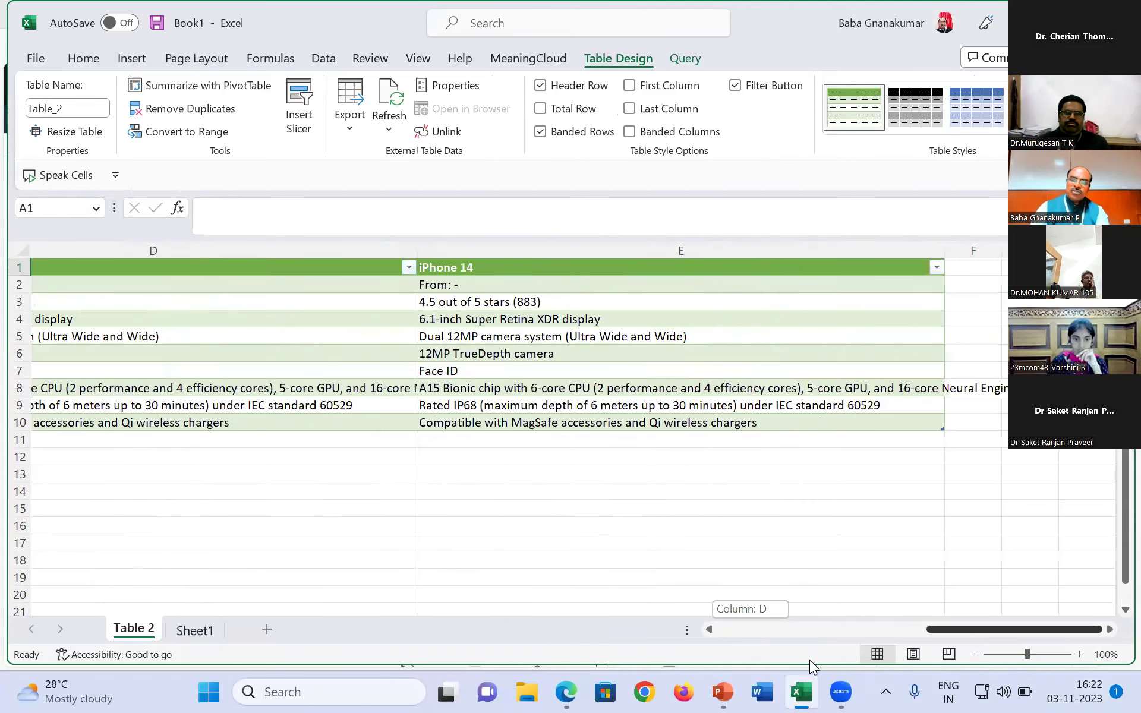
pyautogui.hscroll(-5, 519, 625)
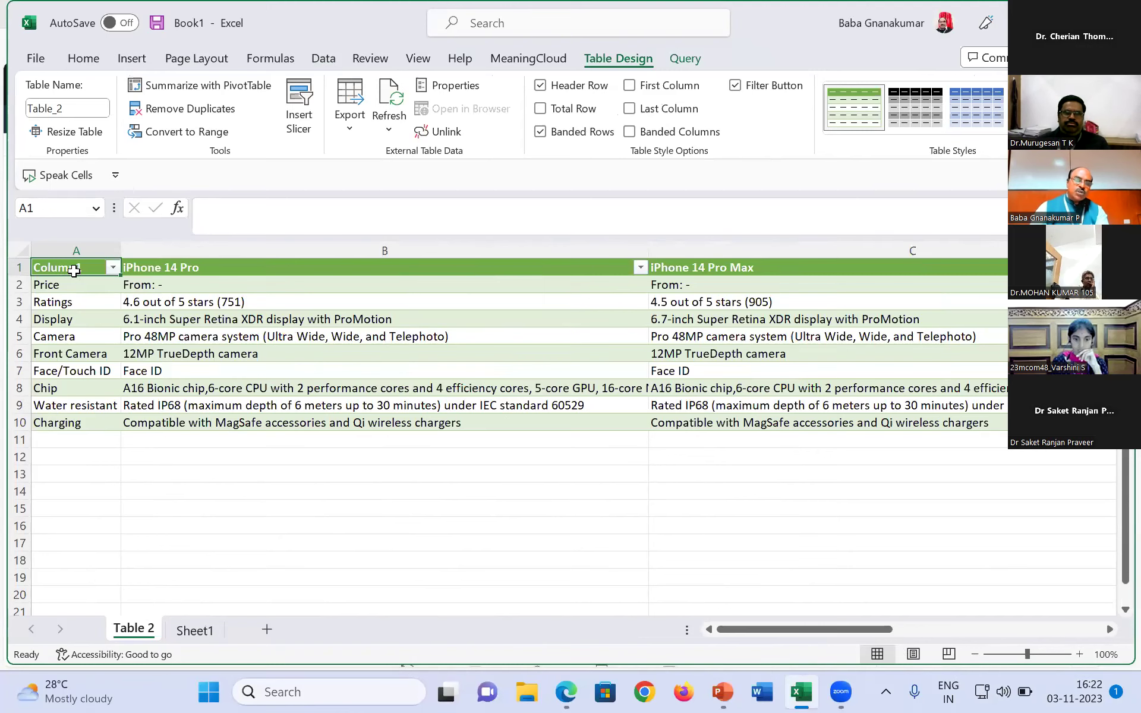
# Copy the whole iPhone comparison table and paste it into Sheet1 at cell A1 using Paste Special with the All option.
pyautogui.keyDown('shift'); pyautogui.click(921, 426); pyautogui.keyUp('shift')
pyautogui.moveTo(985, 424); pyautogui.dragTo(1004, 424)
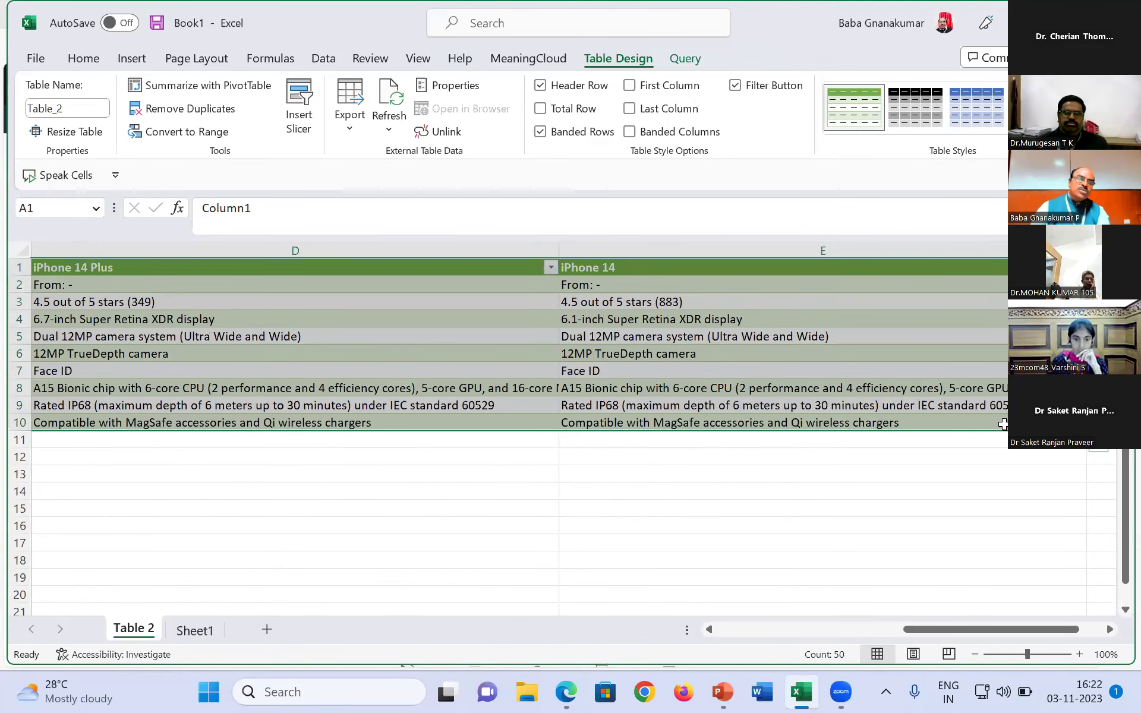
pyautogui.rightClick(408, 316)
pyautogui.click(454, 146)
pyautogui.click(194, 630)
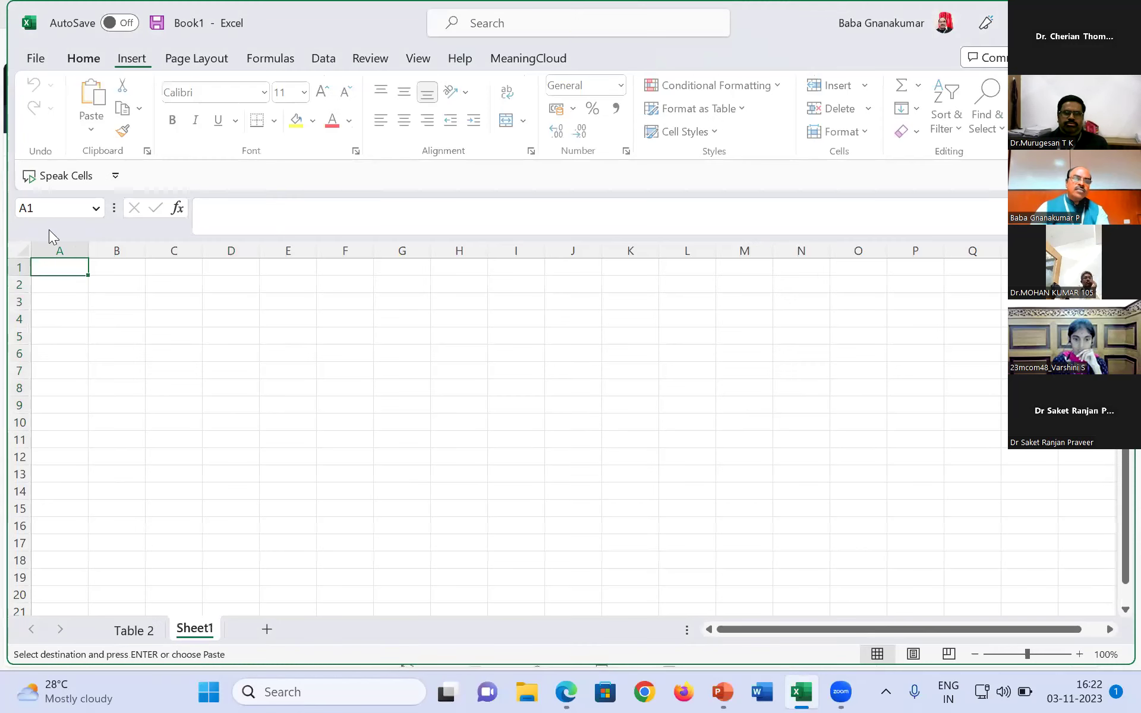
pyautogui.click(93, 129)
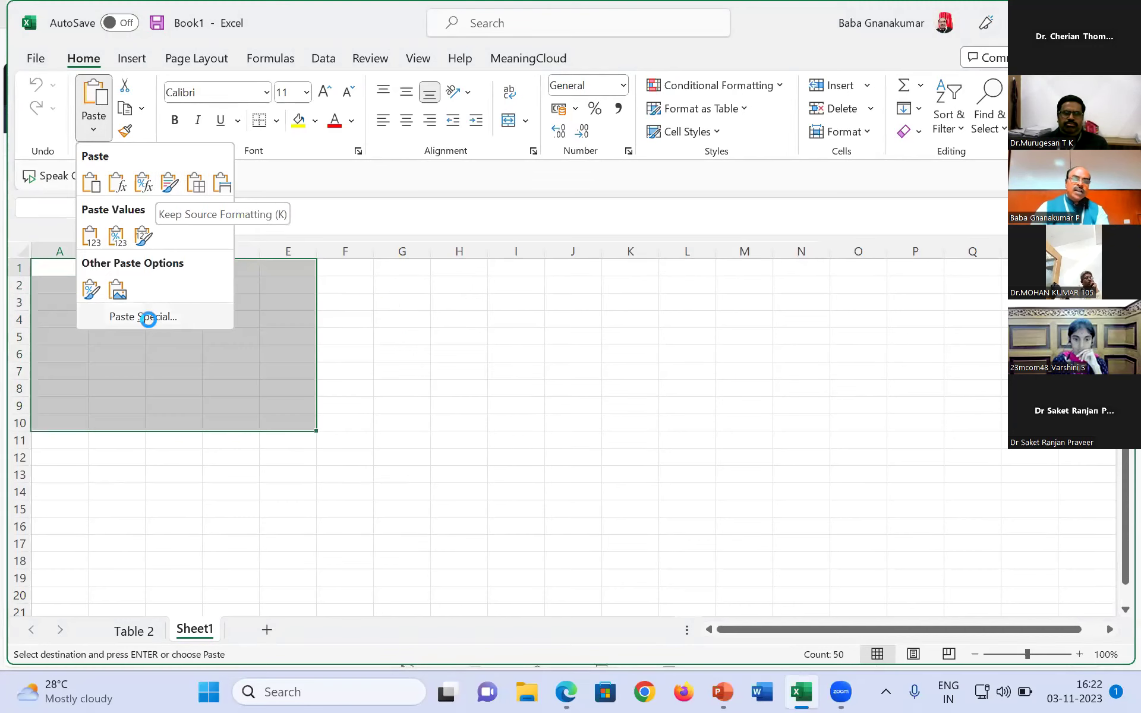
pyautogui.press('s')
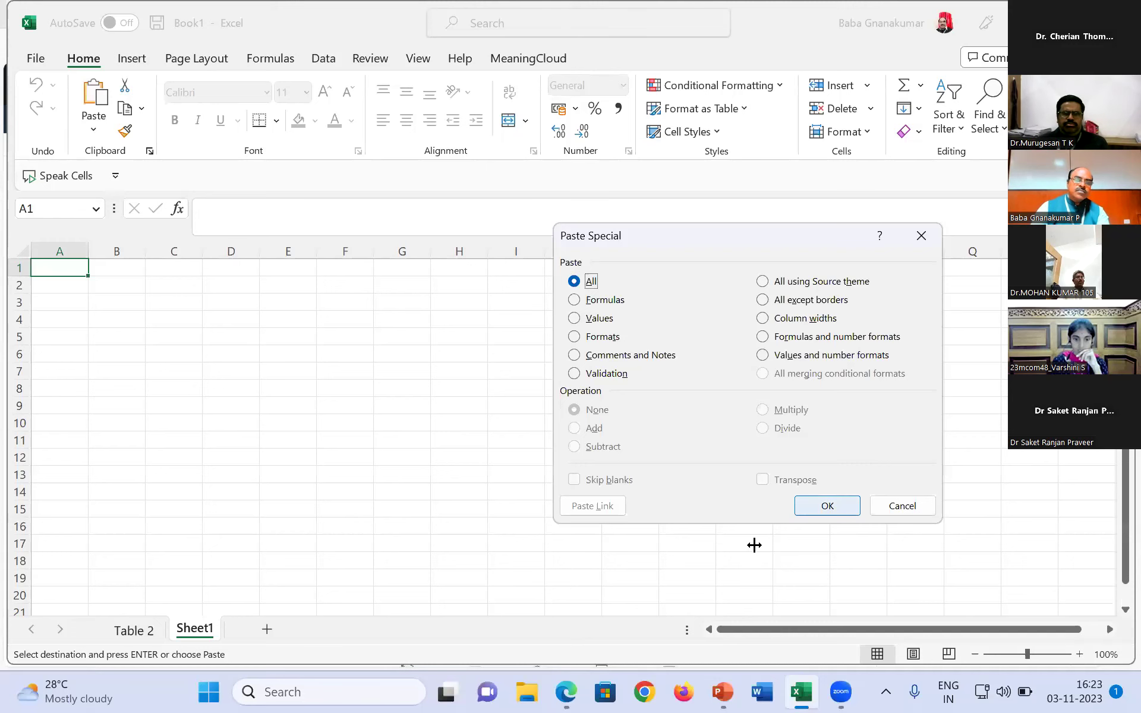
pyautogui.press('Return')
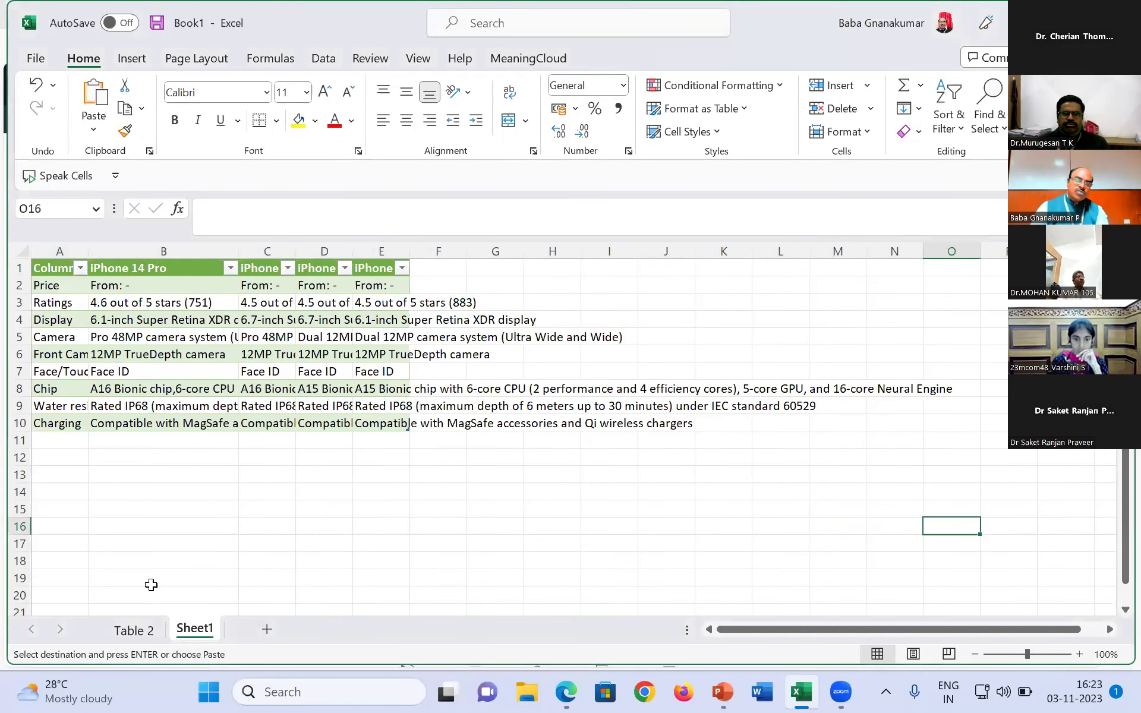
# Return to the Table 2 sheet, cancel the copy selection and review the Analyze Data insights for the iPhone table.
pyautogui.hotkey('ctrl', 'pageup')
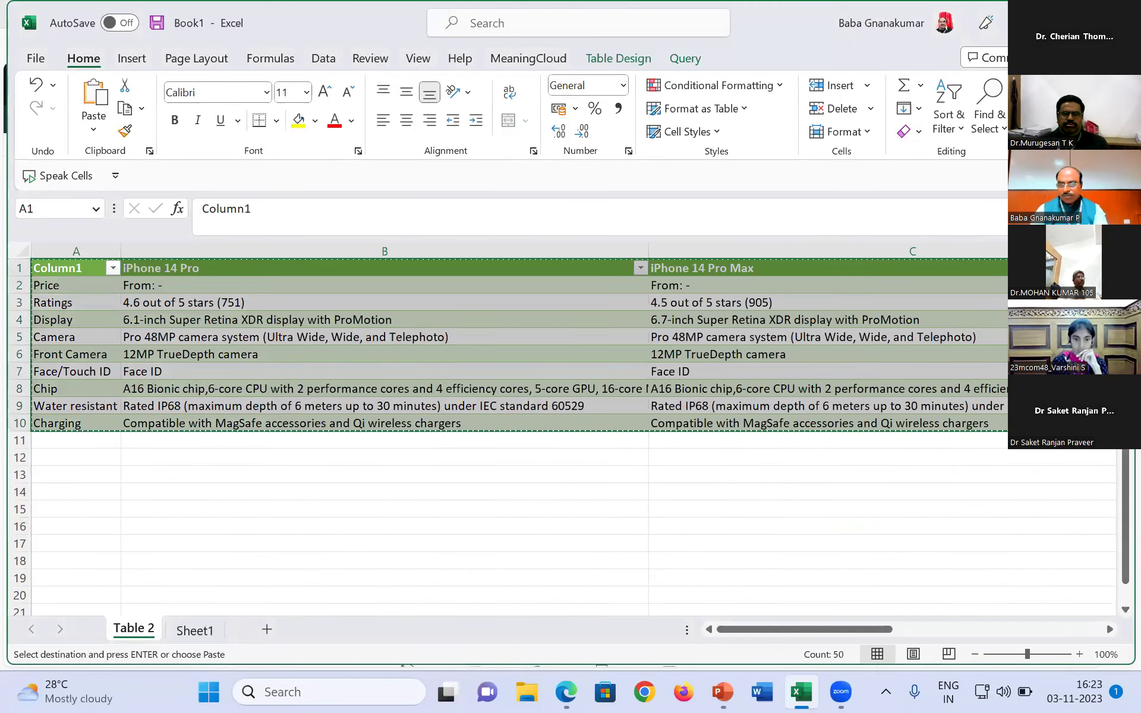
pyautogui.press('Escape')
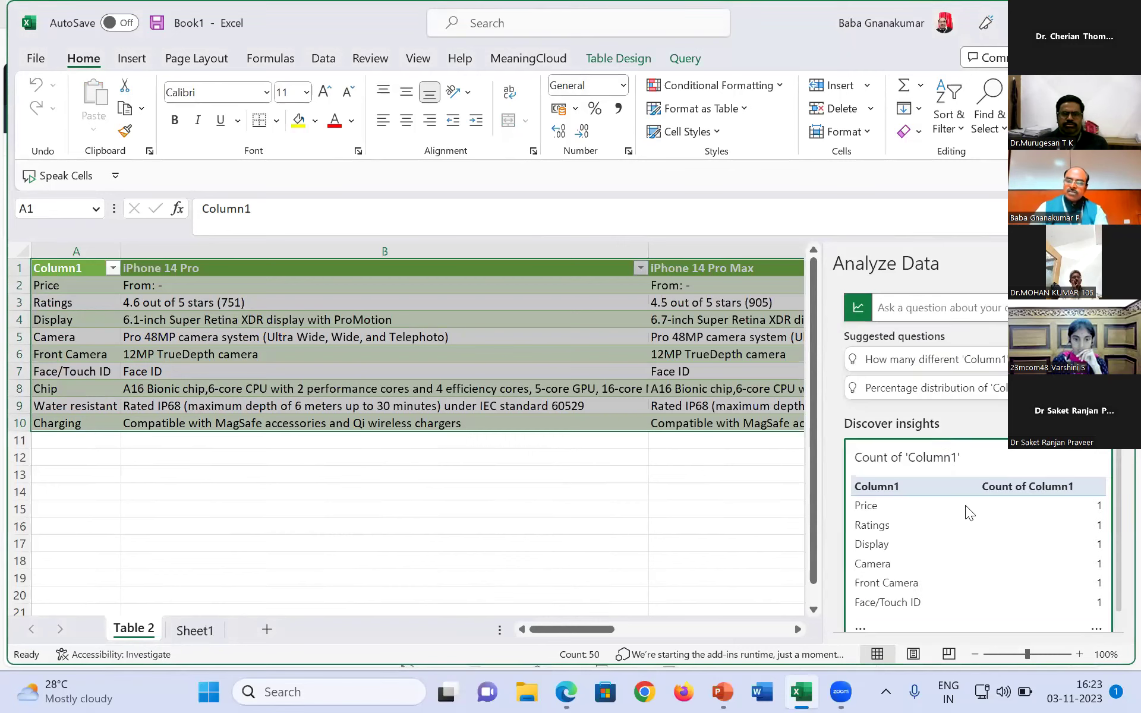
pyautogui.scroll(-1, 986, 523)
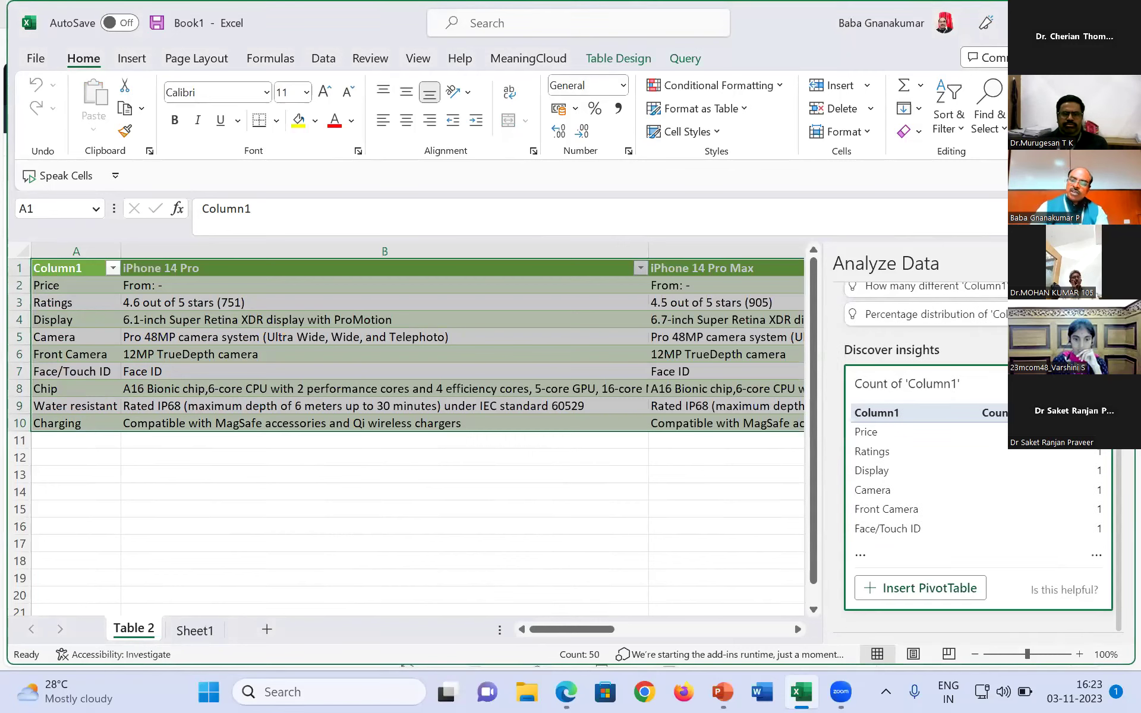
pyautogui.scroll(1, 905, 326)
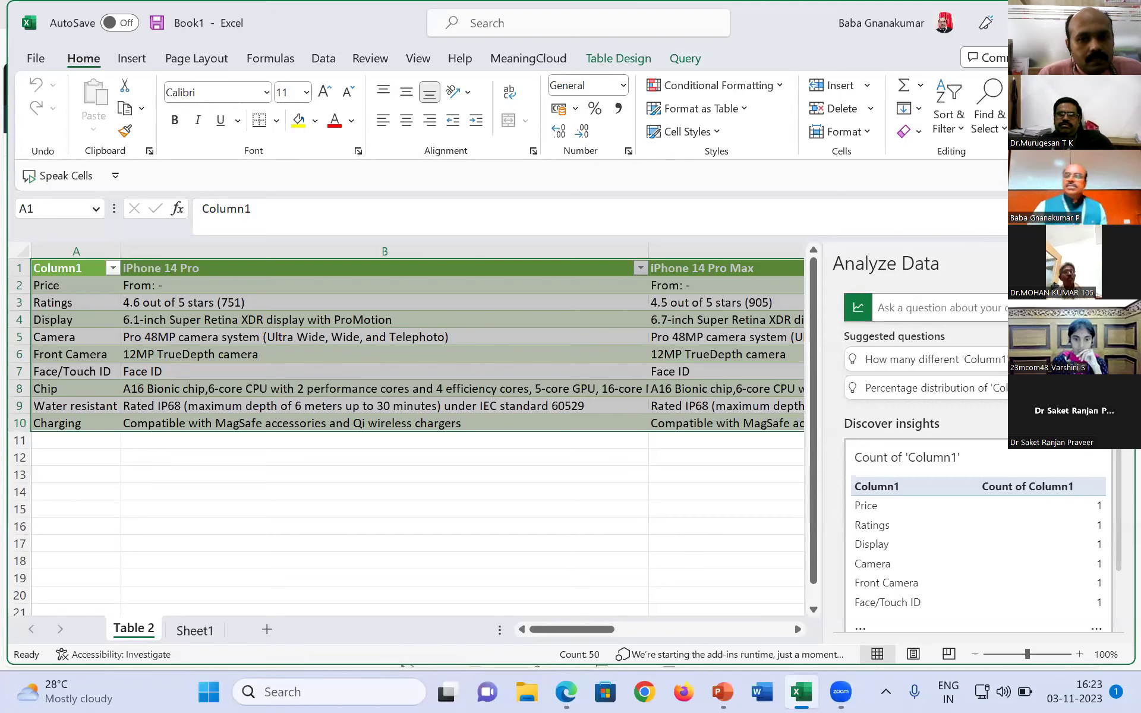
# Close the Book1 workbook without saving it, and close the iPhone 14 Pro product page in the browser.
pyautogui.moveTo(1070, 22)
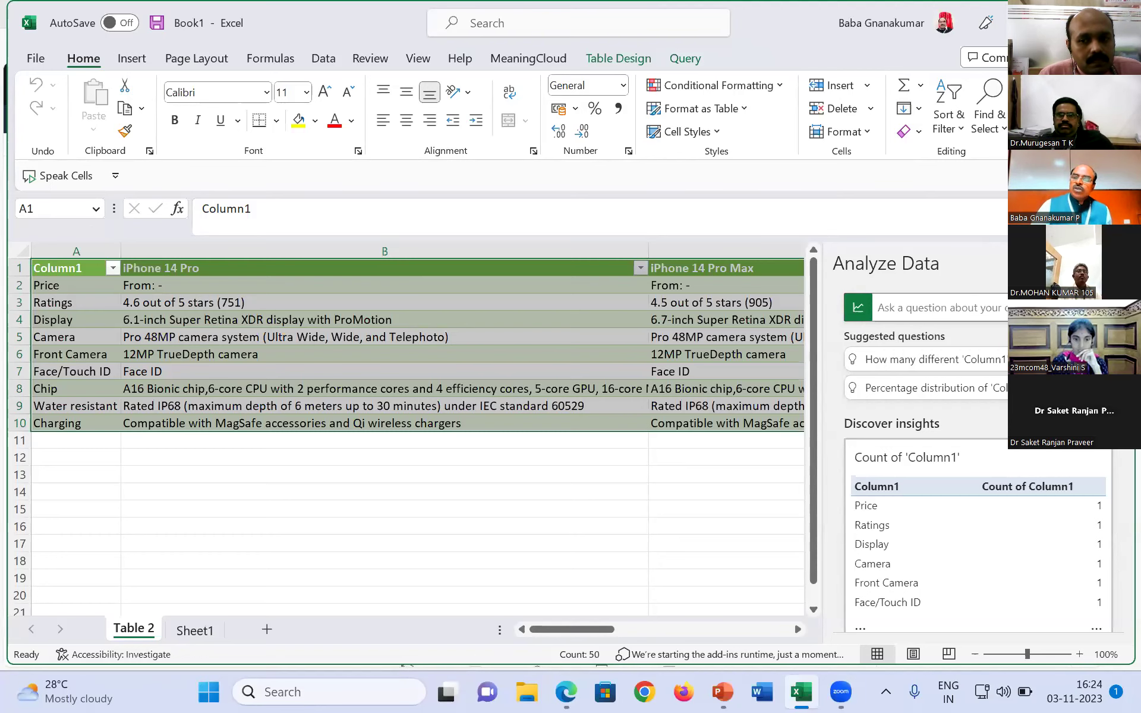
pyautogui.hotkey('ctrl', 'w')
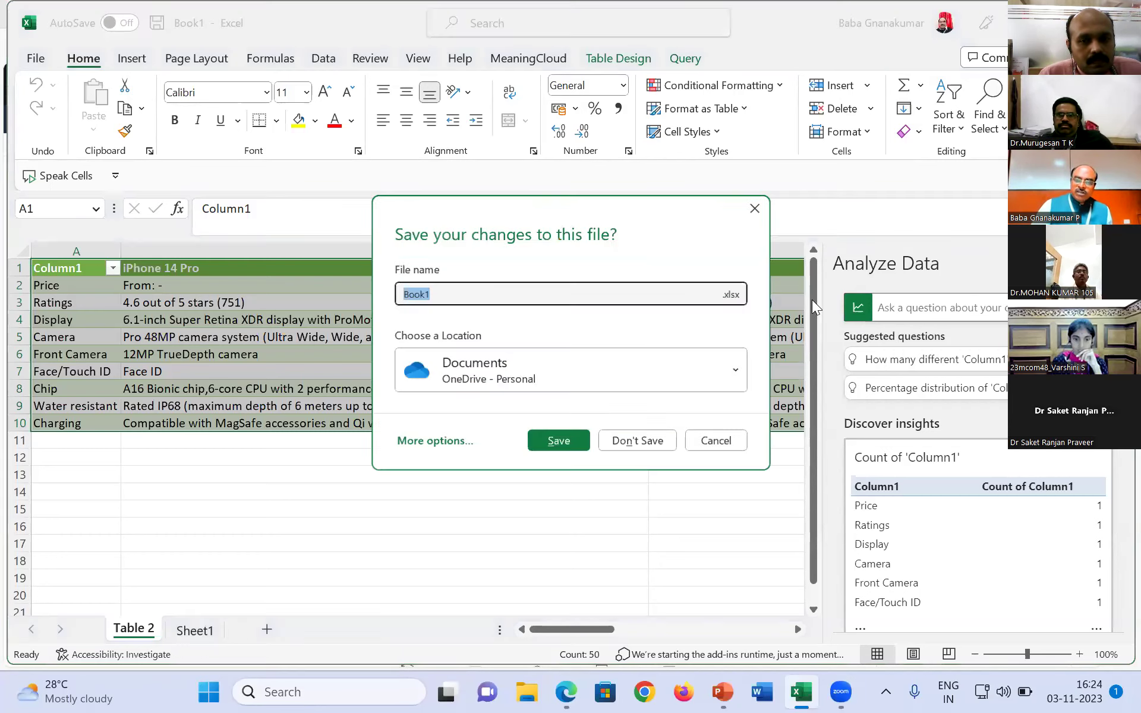
pyautogui.press('n')
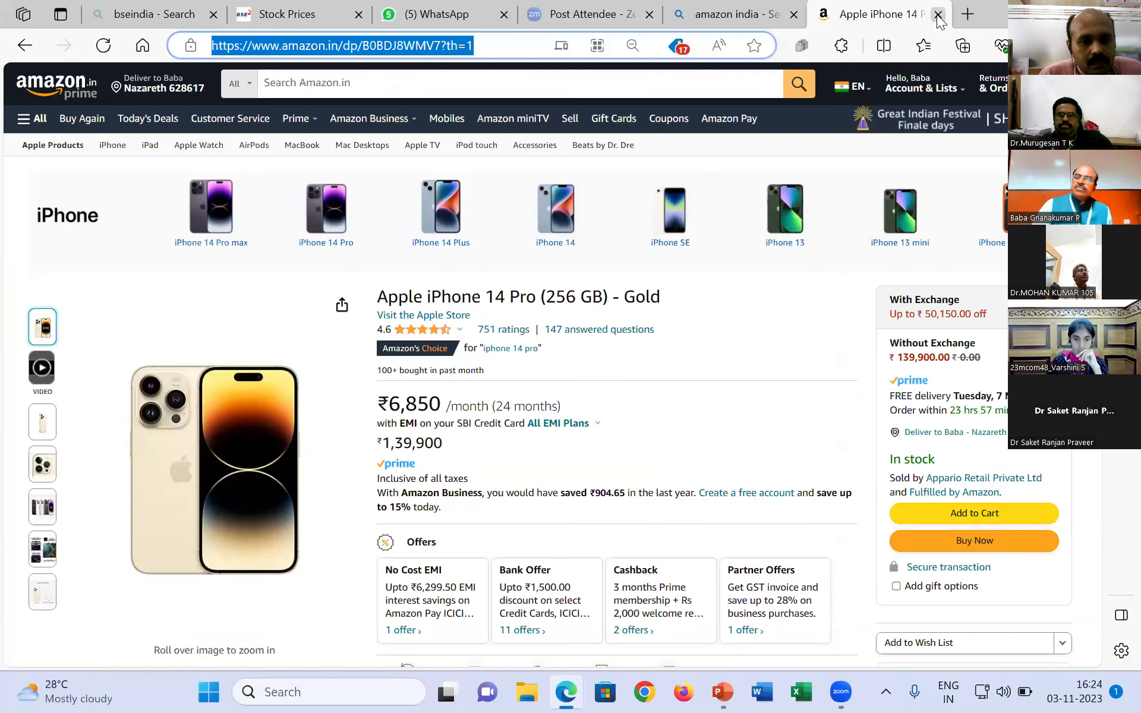
pyautogui.click(937, 13)
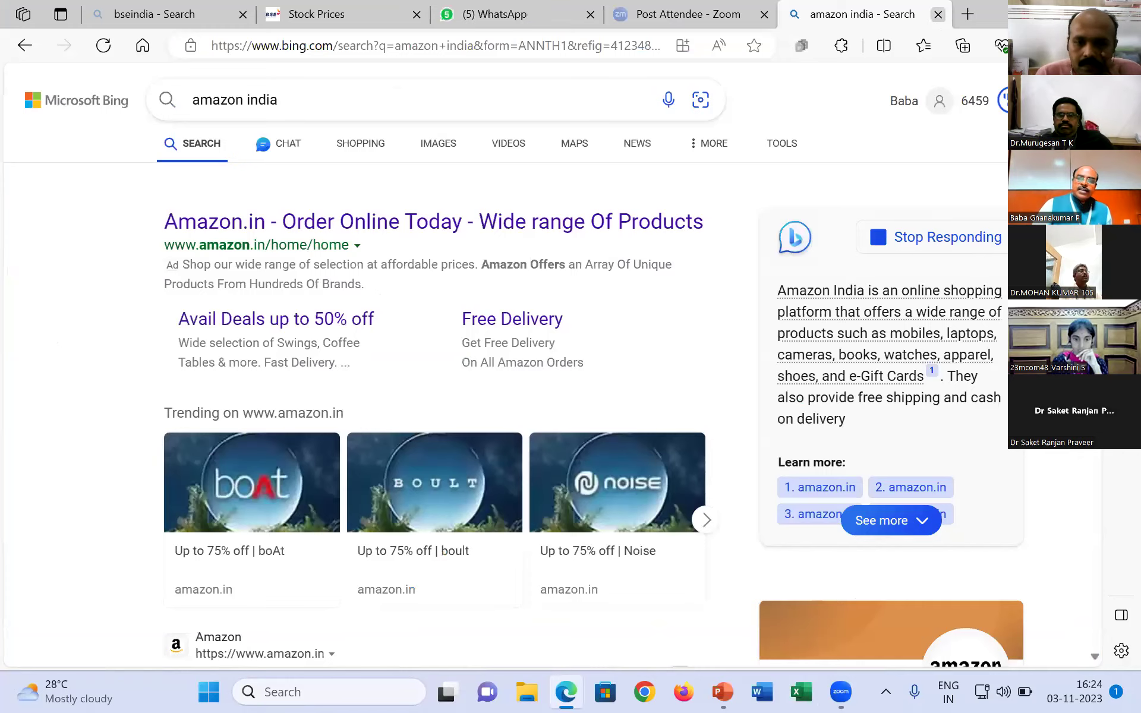
# Close the Data Handling Process slide show without saving, and open the sample data workbook of phone reviews in Excel.
pyautogui.click(566, 691)
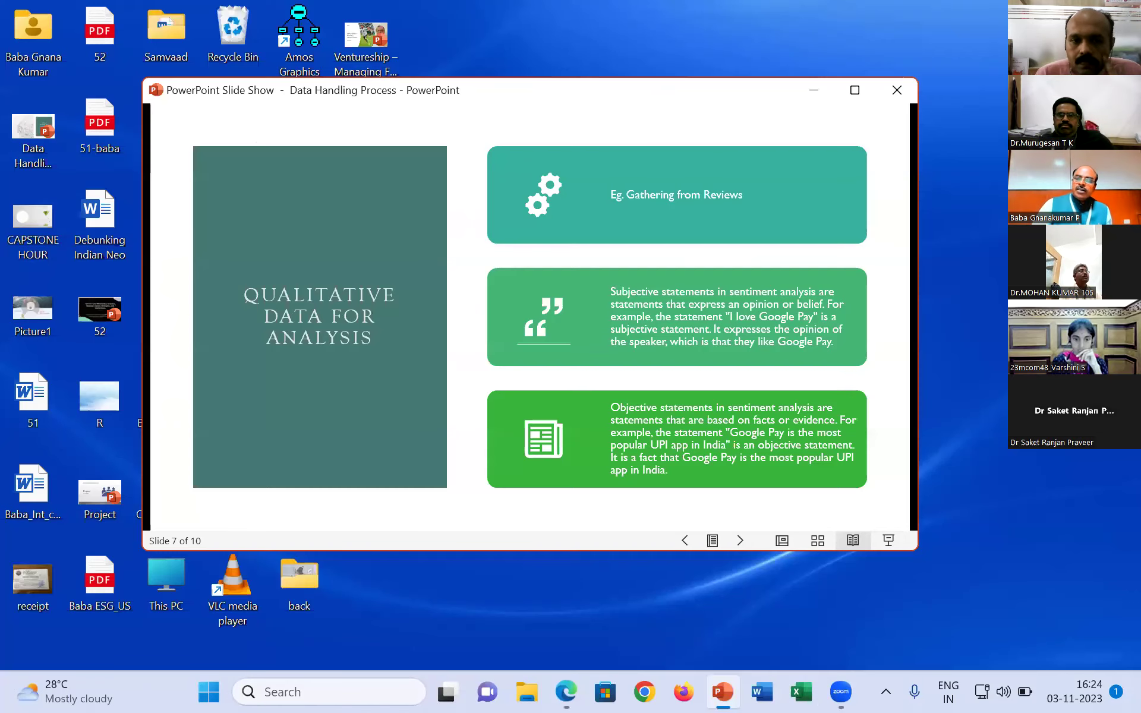
pyautogui.click(897, 90)
pyautogui.click(591, 359)
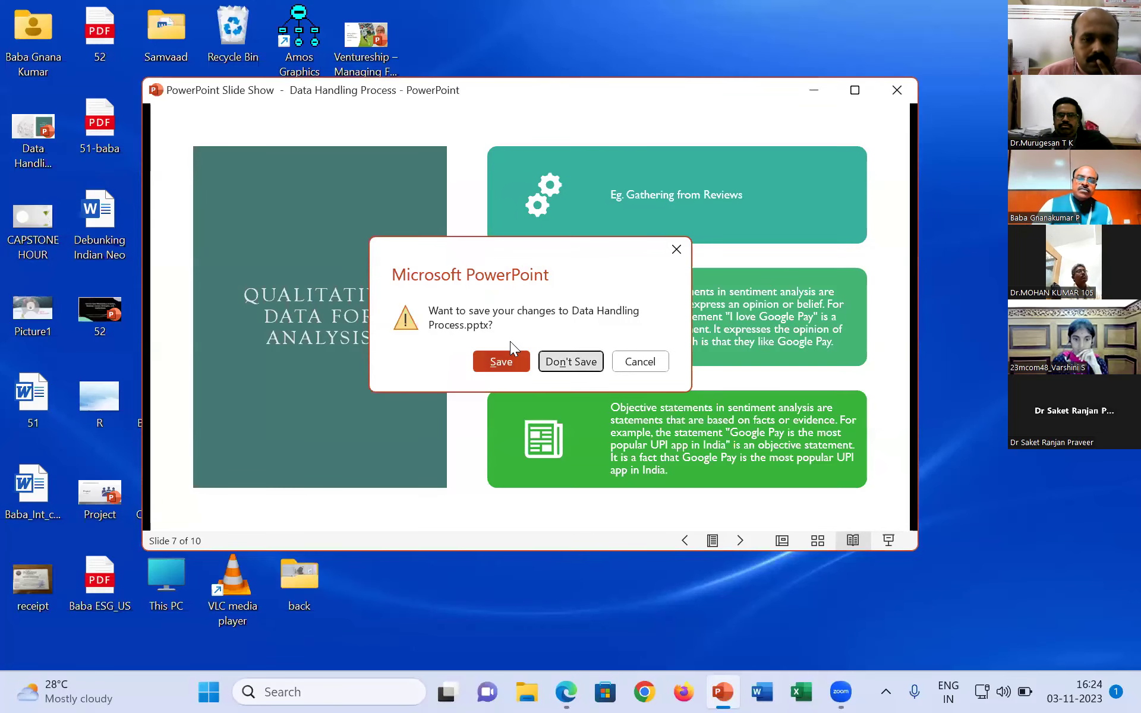
pyautogui.click(351, 130)
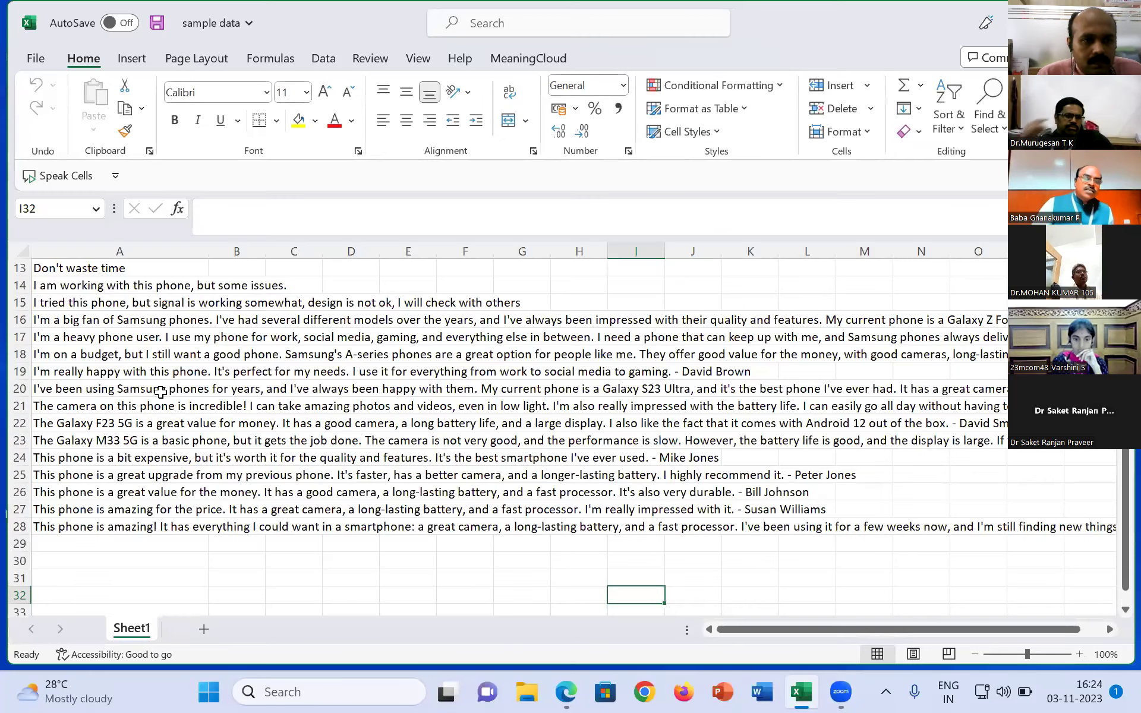
# Widen column A of Sheet1 to give the phone reviews more room, and read through the reviews down to row 28.
pyautogui.scroll(4, 915, 401)
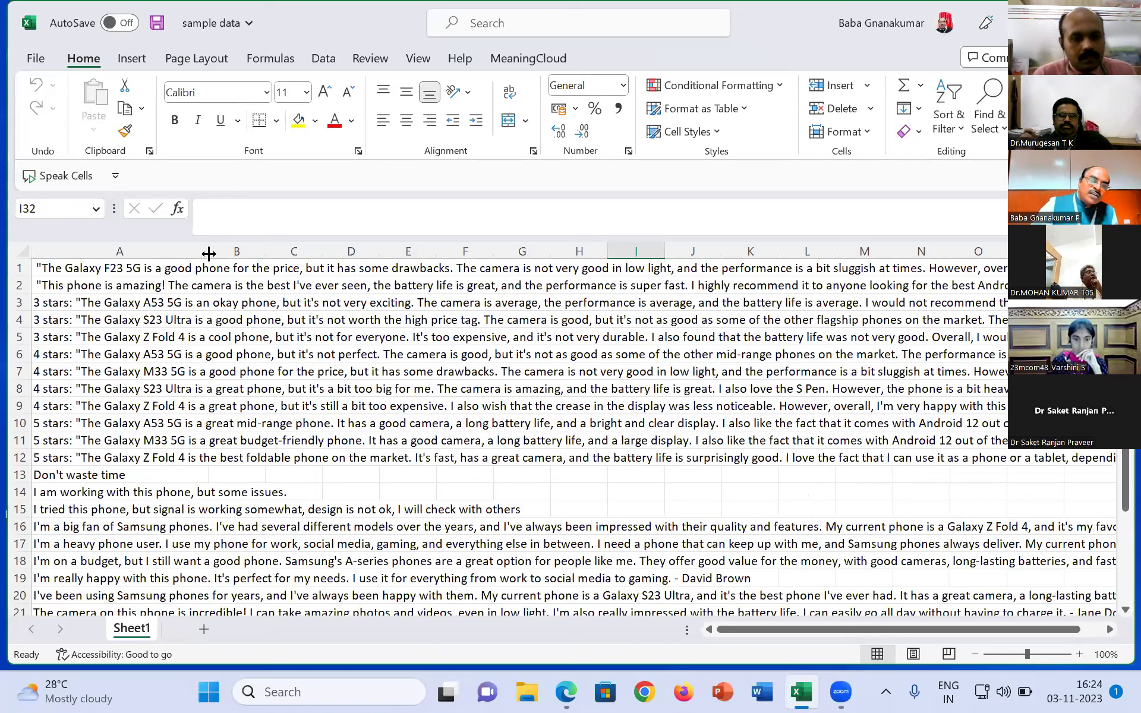
pyautogui.moveTo(213, 250); pyautogui.dragTo(1054, 250)
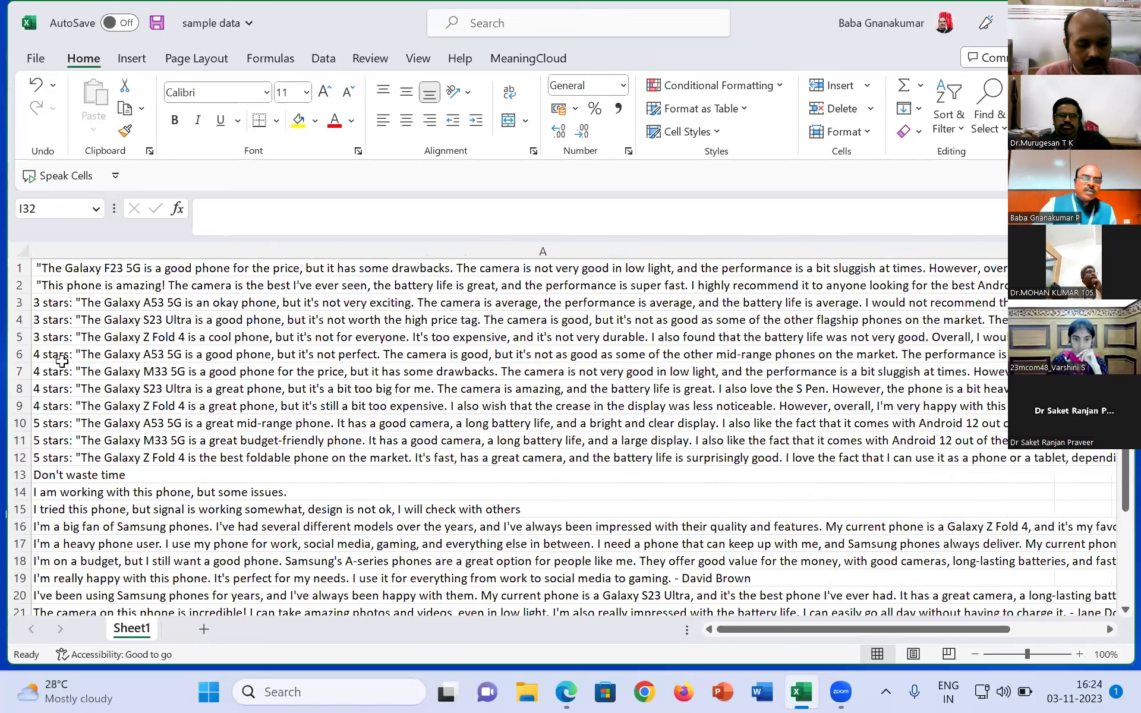
pyautogui.click(77, 268)
pyautogui.click(72, 286)
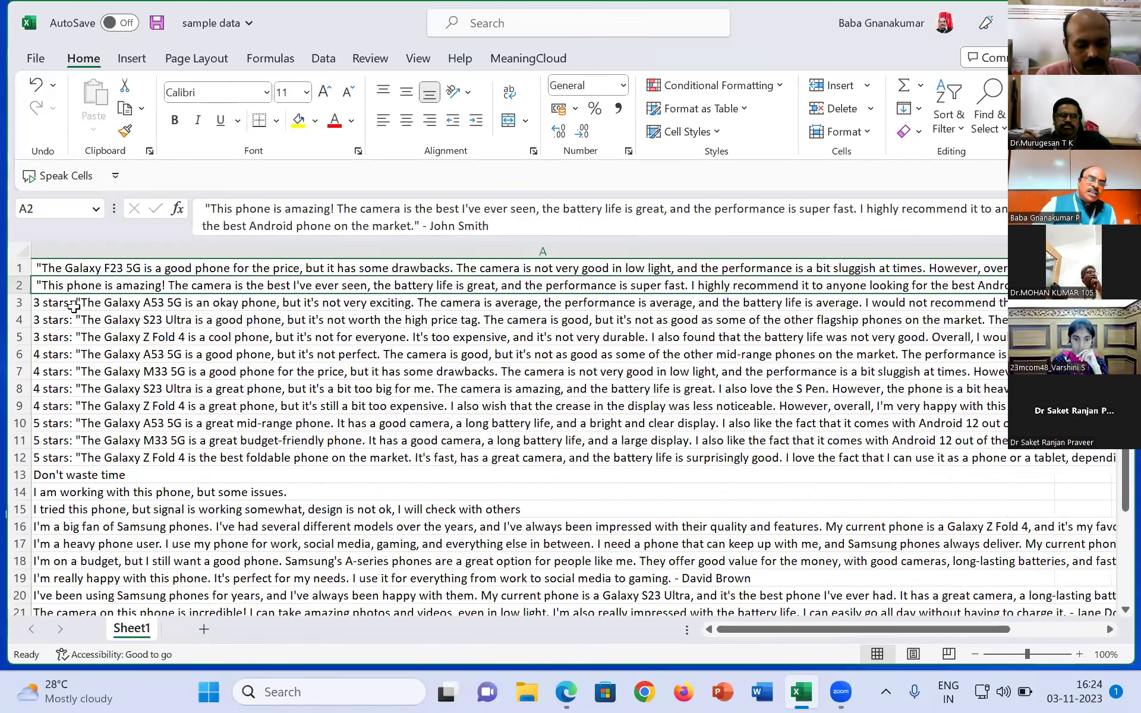
pyautogui.click(74, 304)
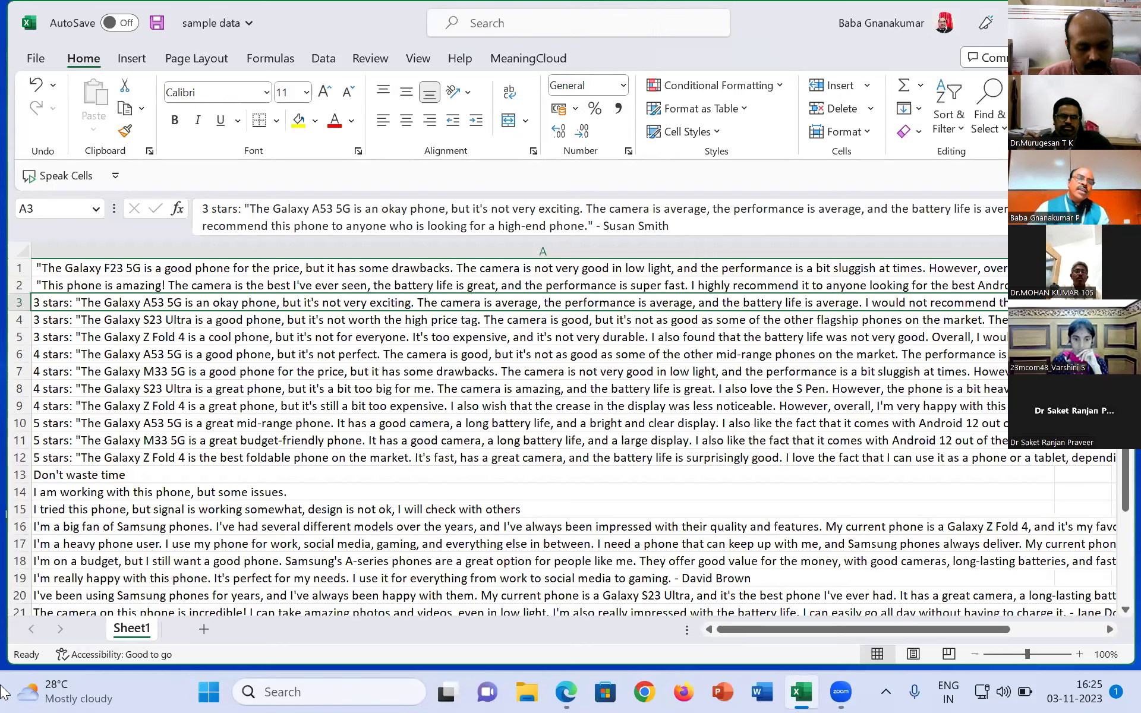
pyautogui.scroll(-2, 172, 406)
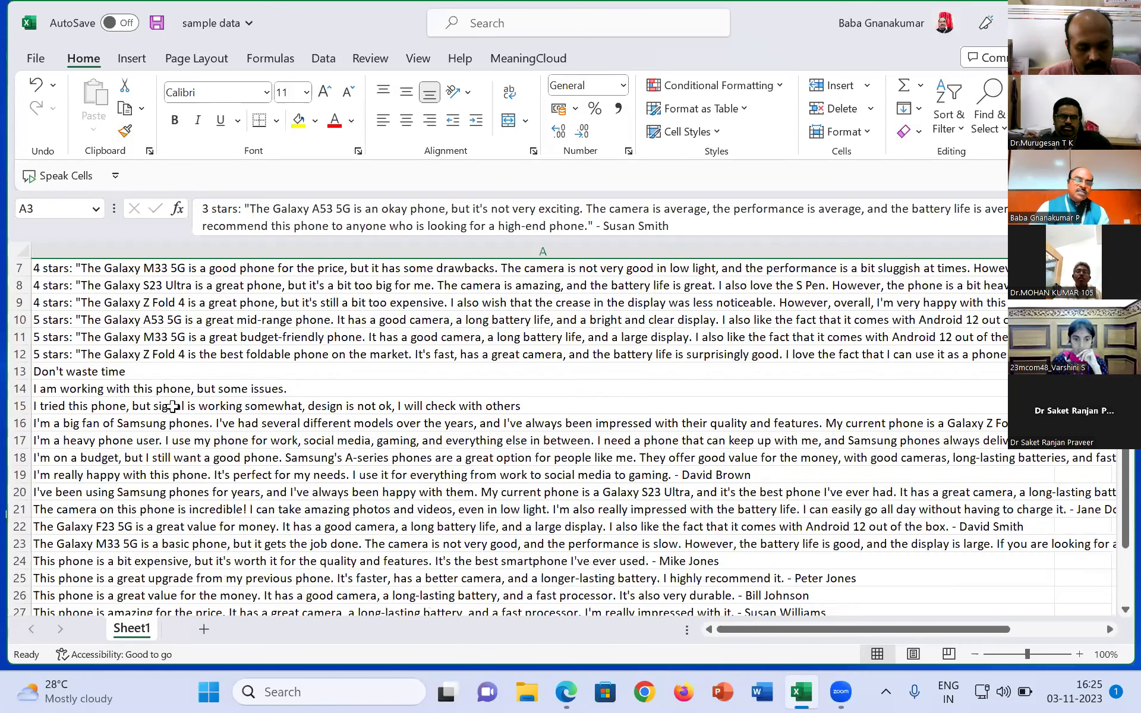
pyautogui.scroll(-3, 81, 472)
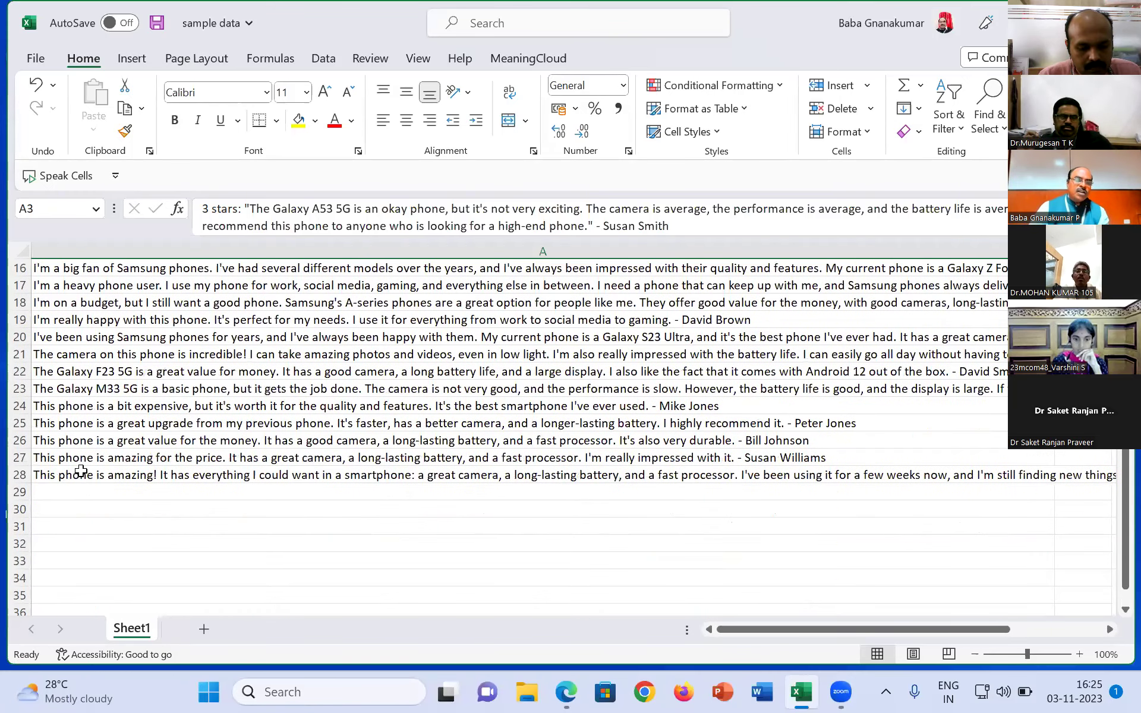
pyautogui.scroll(5, 81, 472)
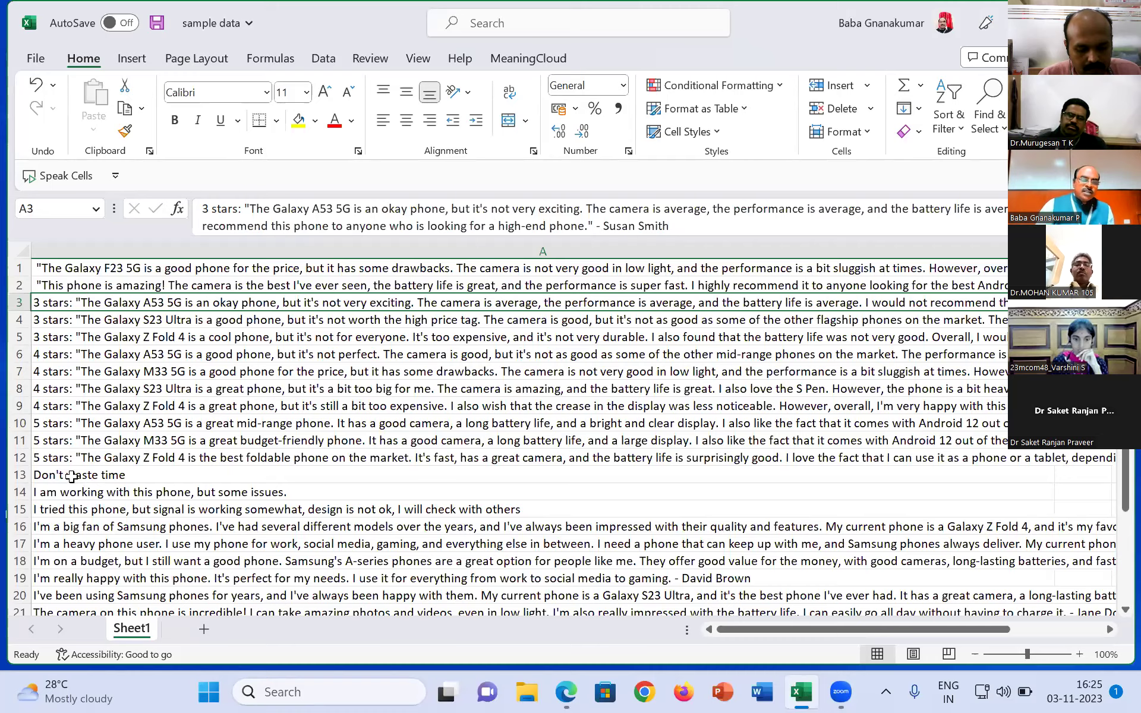
pyautogui.scroll(-5, 60, 475)
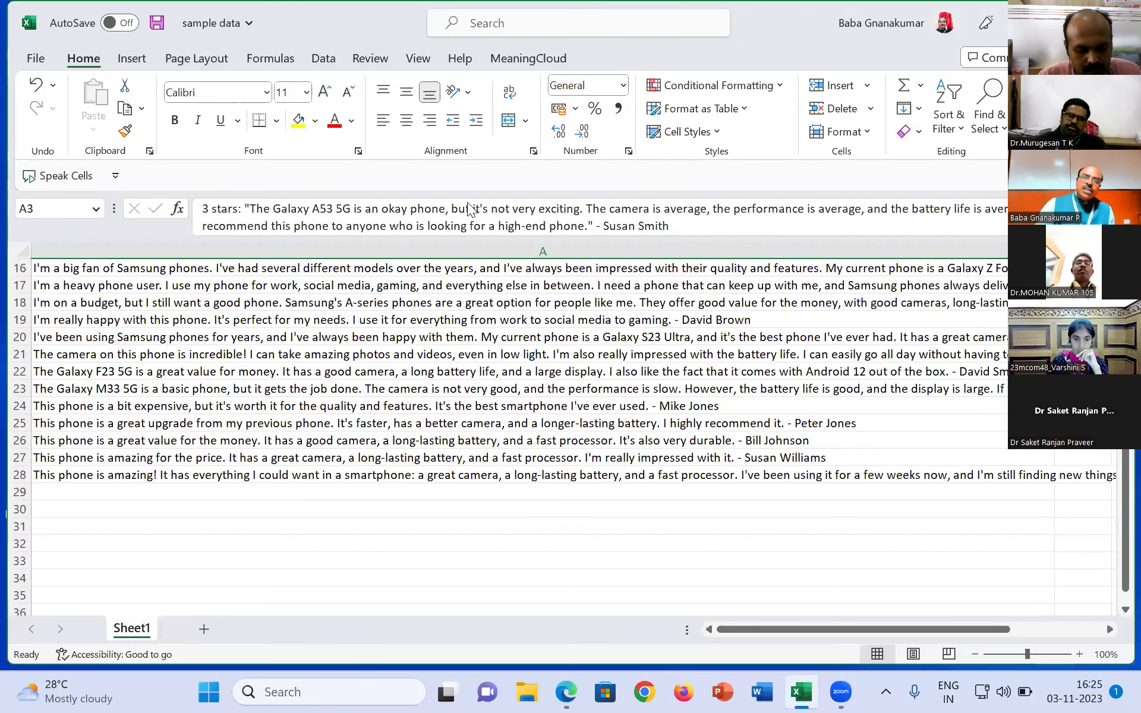
# Select all the phone reviews in A1:A28 and open MeaningCloud's sentiment analysis for them.
pyautogui.moveTo(475, 475); pyautogui.dragTo(475, 320)
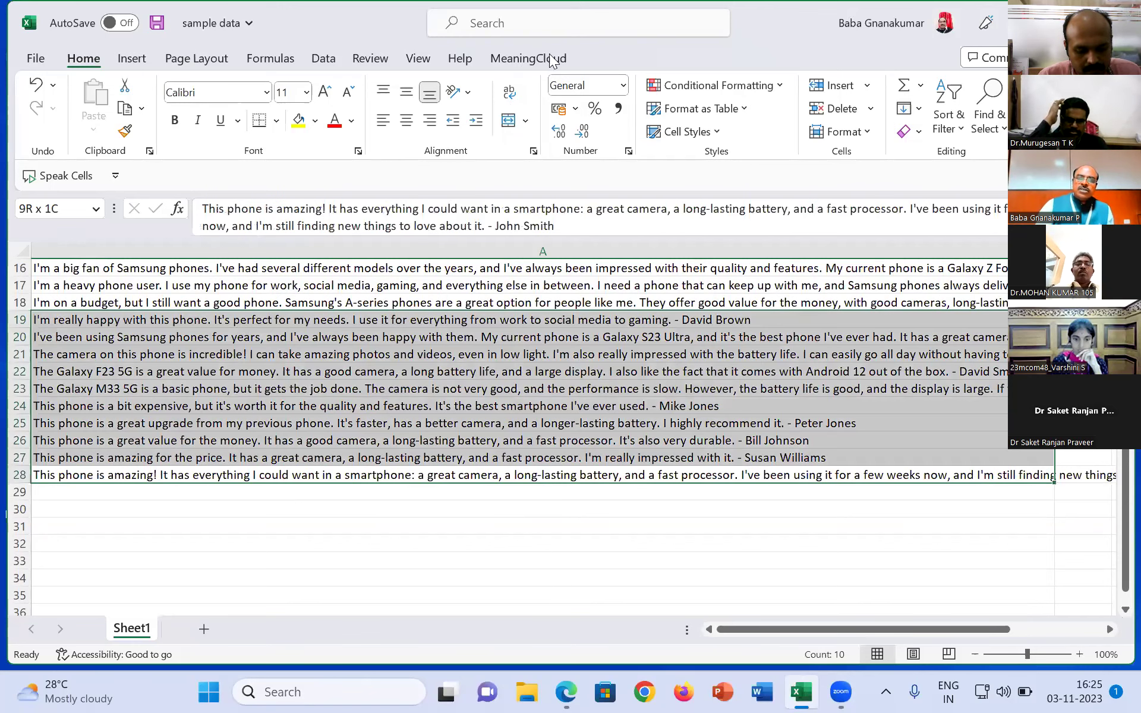
pyautogui.hotkey('ctrl', 'shift', 'Up')
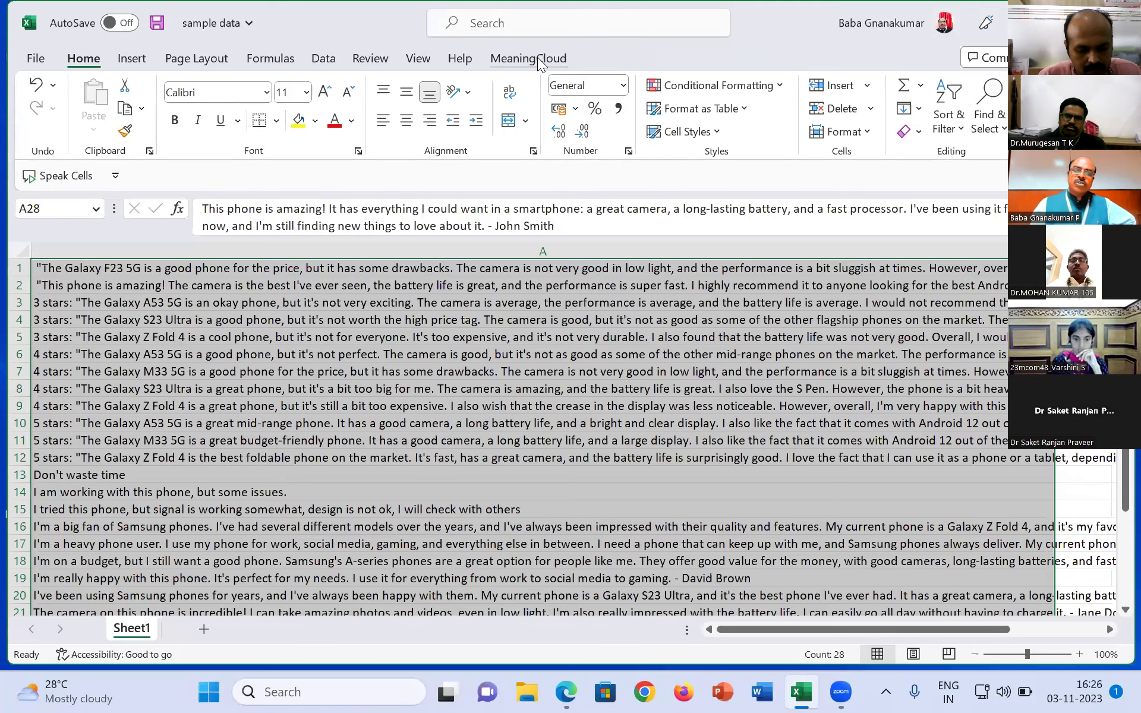
pyautogui.click(537, 57)
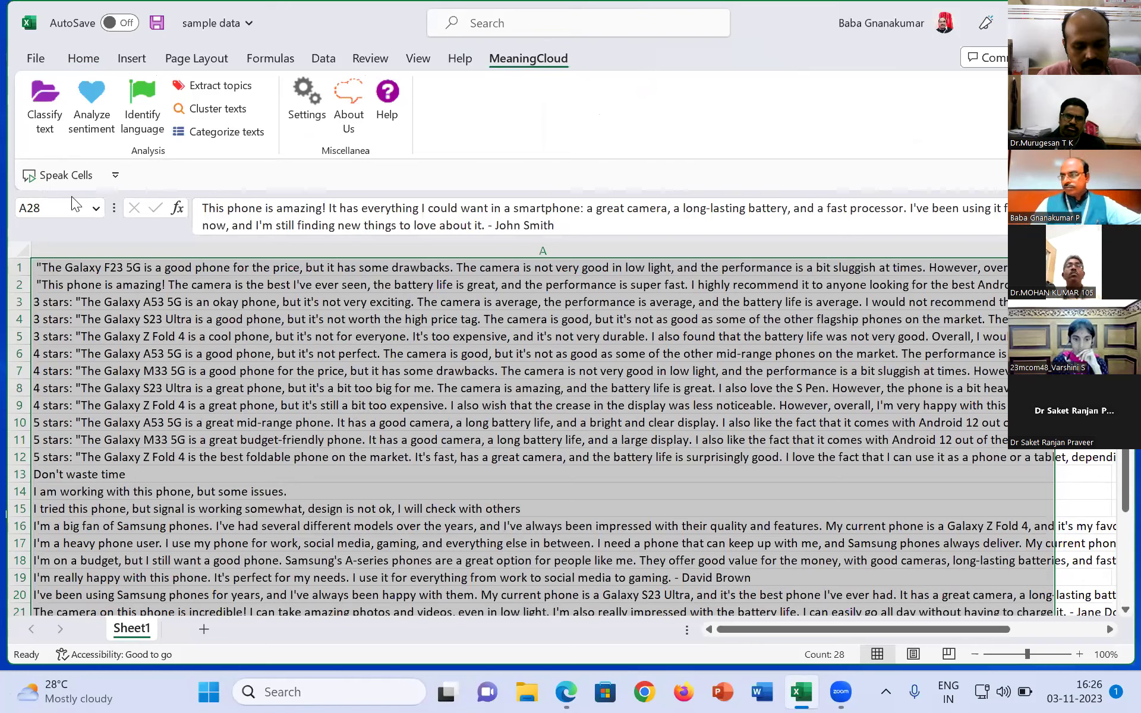
pyautogui.click(89, 99)
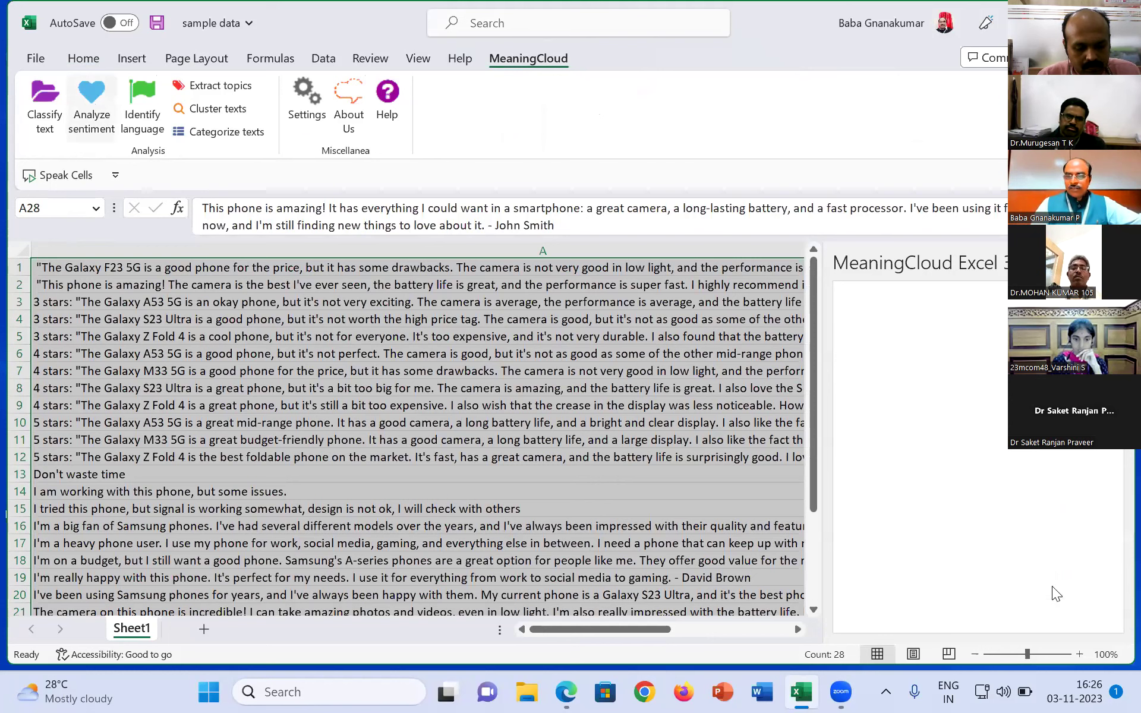
# Examine the sentiment analysis settings: the text range, header and ID options, language, model and user dictionary.
pyautogui.scroll(-3, 1111, 567)
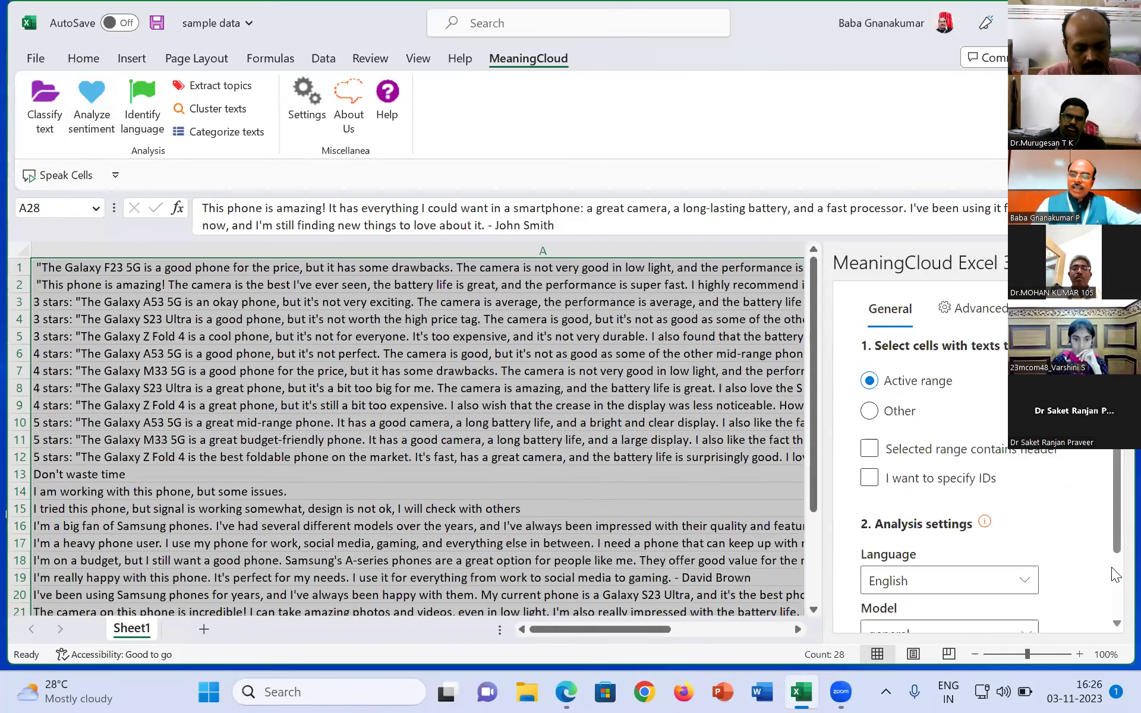
pyautogui.scroll(-2, 1063, 519)
pyautogui.scroll(5, 1074, 510)
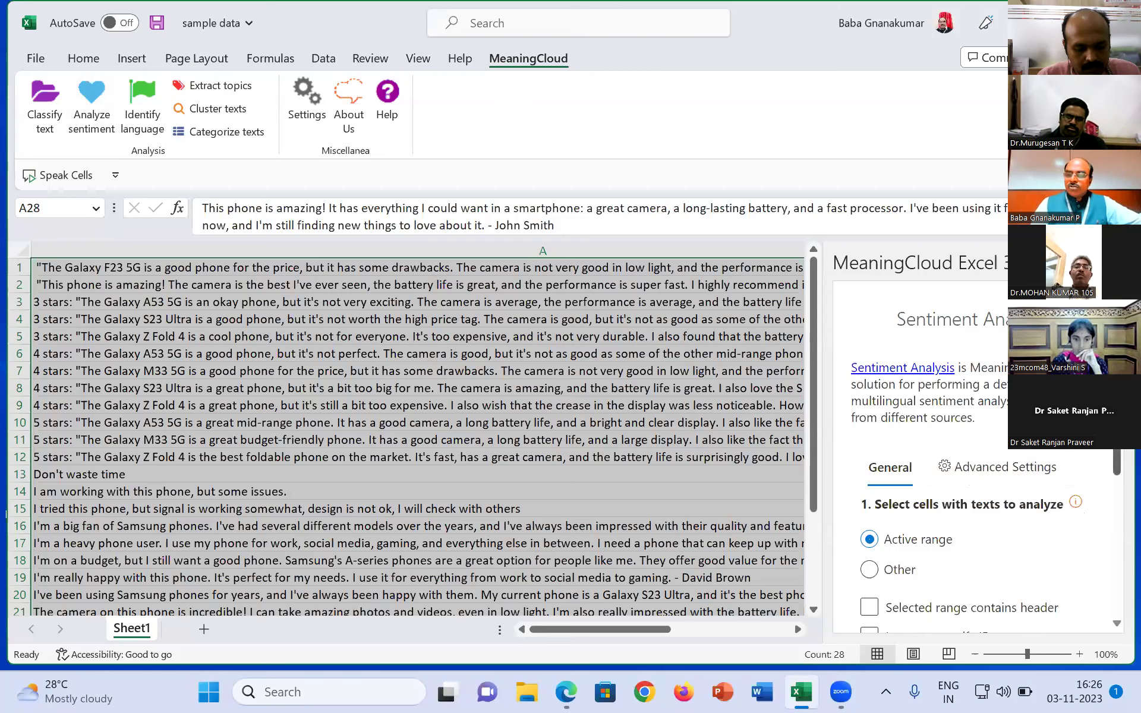
pyautogui.scroll(-3, 1117, 550)
pyautogui.scroll(5, 975, 452)
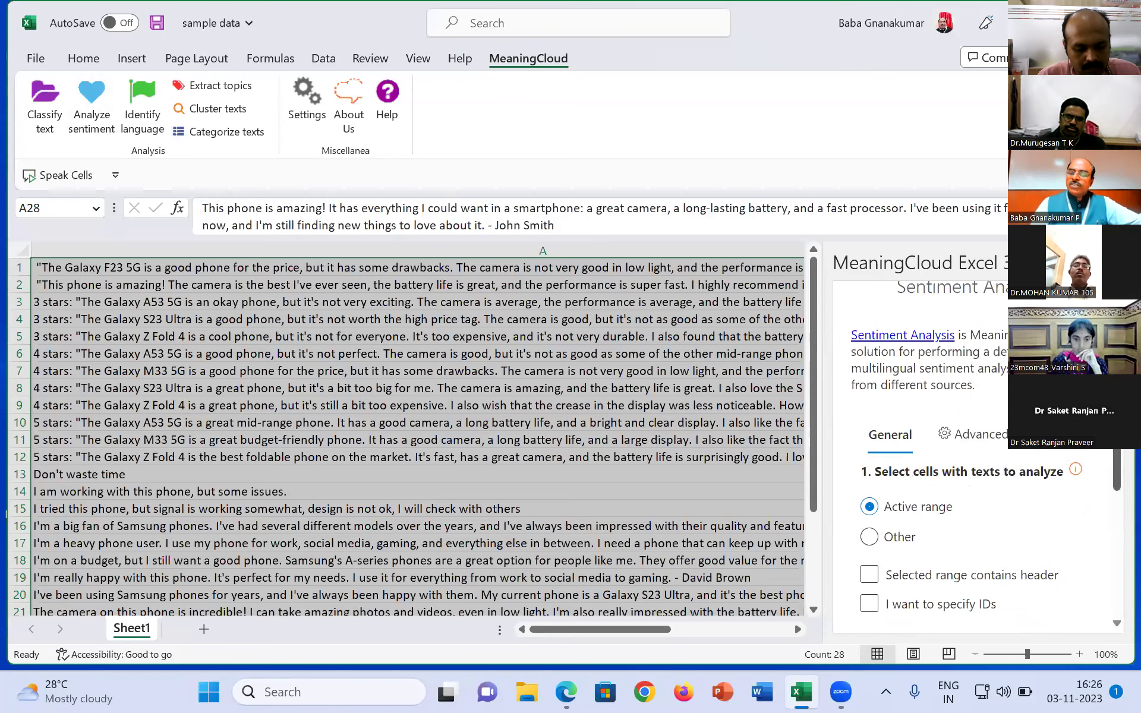
pyautogui.scroll(-2, 974, 451)
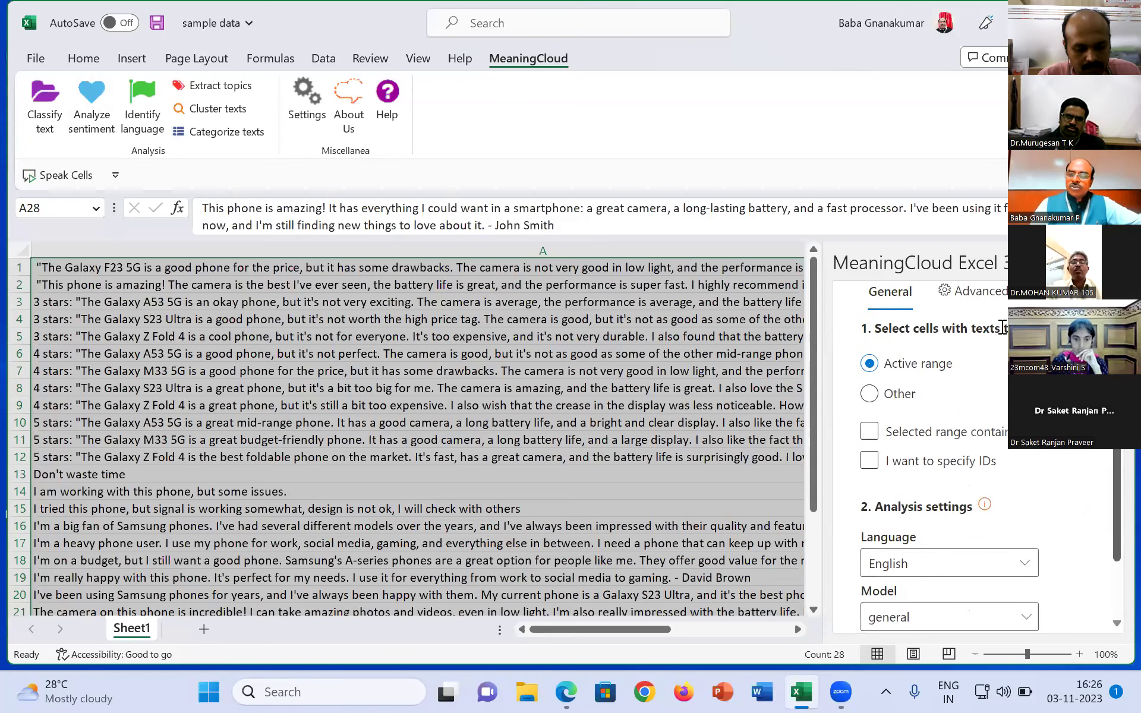
pyautogui.scroll(3, 1112, 476)
pyautogui.scroll(-2, 1117, 558)
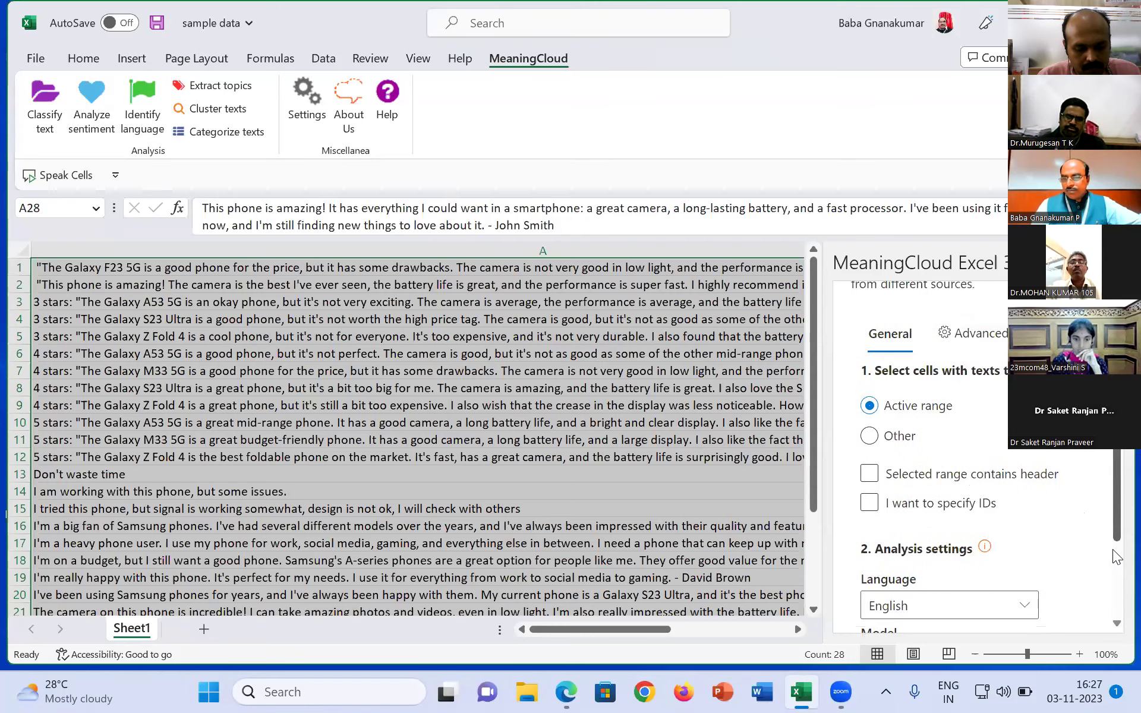
pyautogui.scroll(-3, 1112, 555)
pyautogui.scroll(-1, 1112, 571)
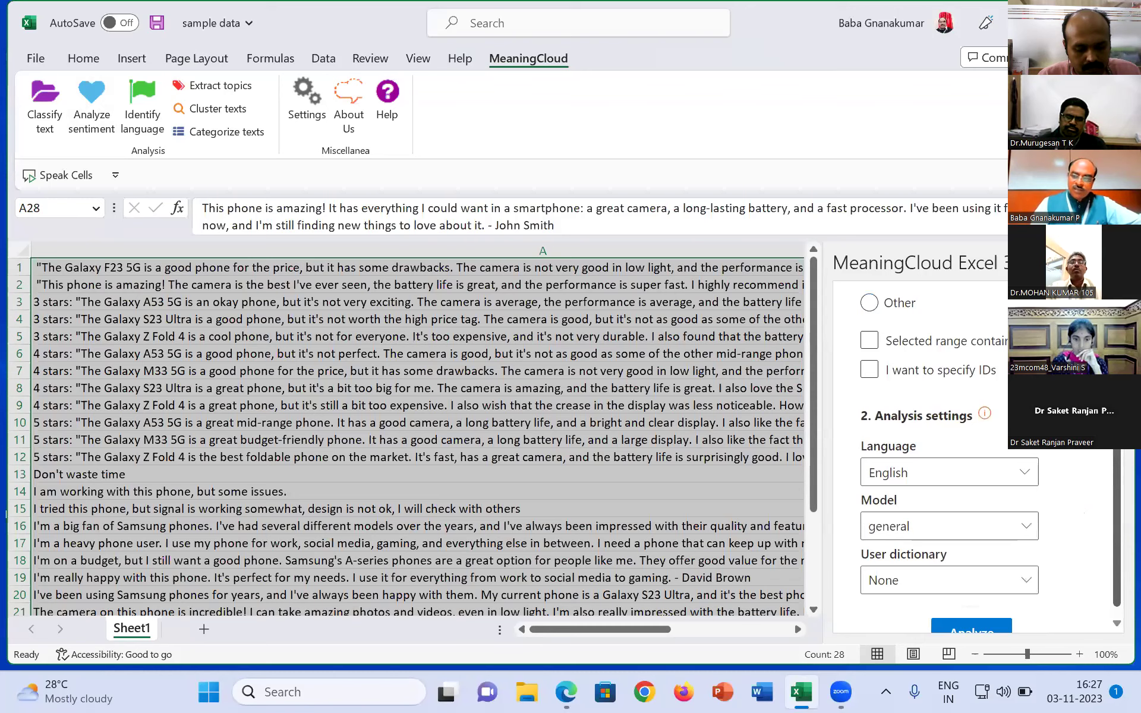
pyautogui.scroll(5, 1113, 494)
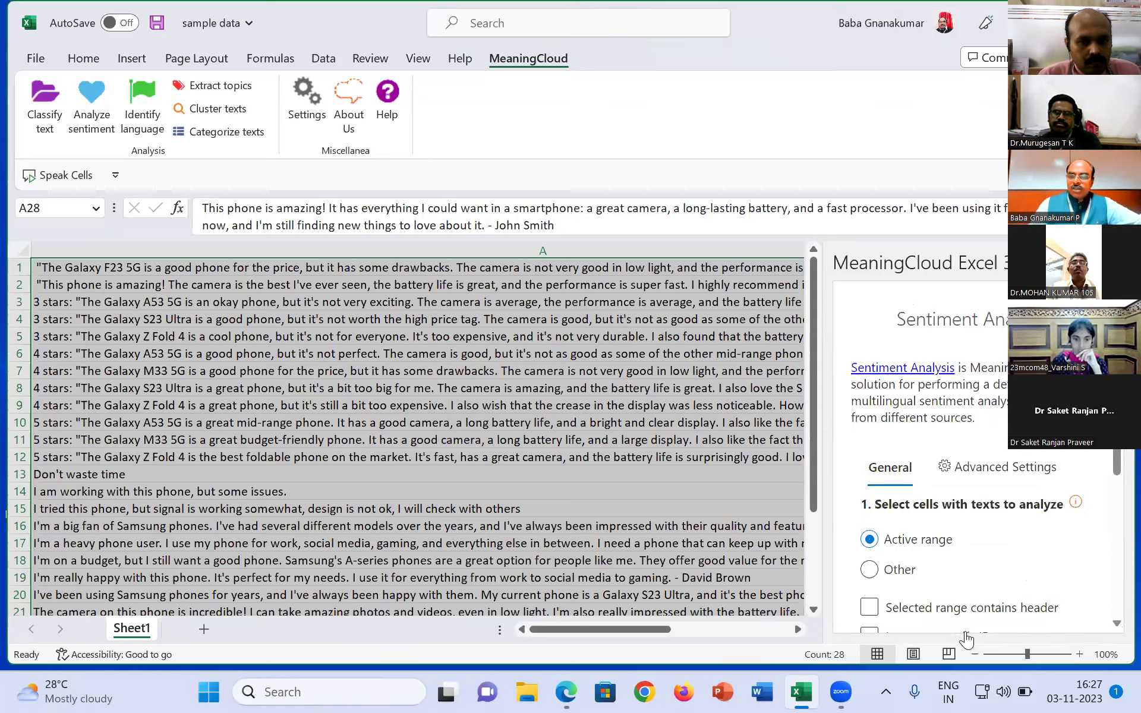
# Run the sentiment analysis on the active range with English, the general model and no user dictionary, and look over the results.
pyautogui.scroll(-5, 971, 629)
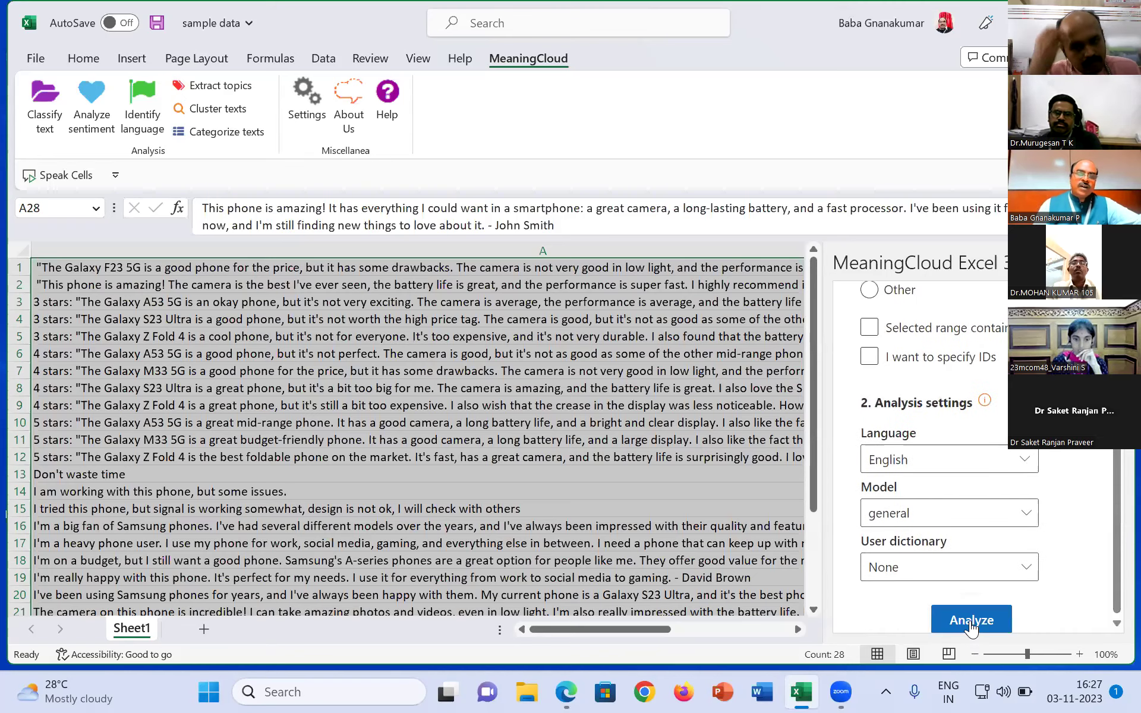
pyautogui.click(970, 621)
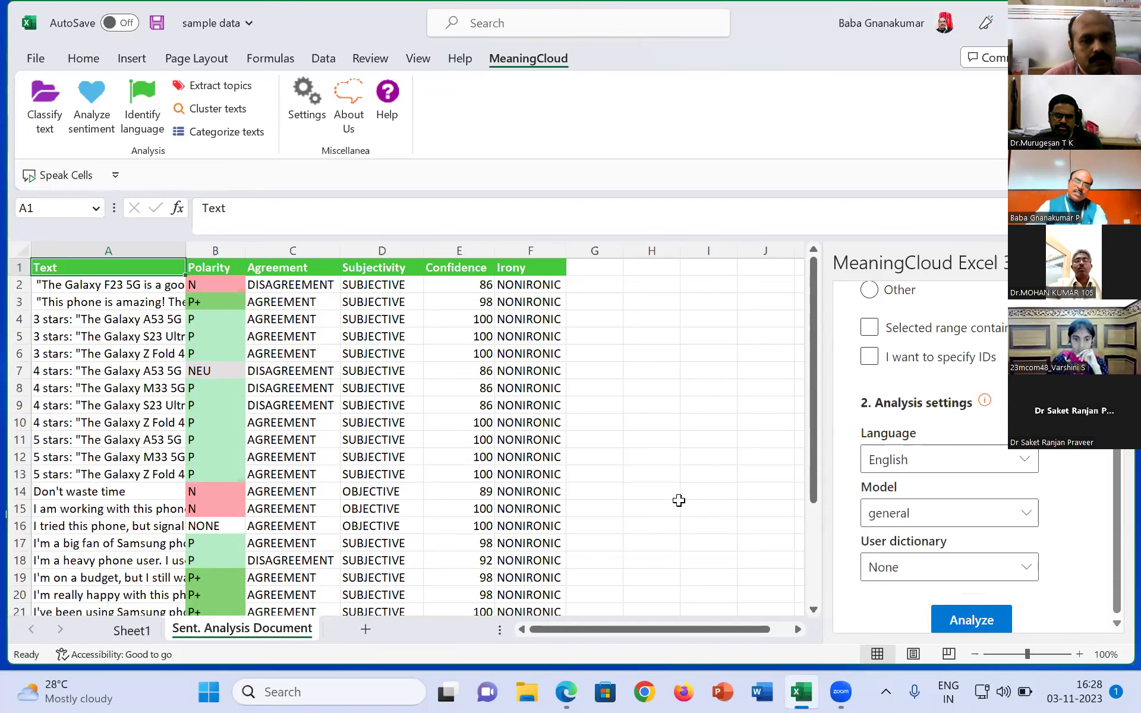
pyautogui.scroll(-4, 680, 500)
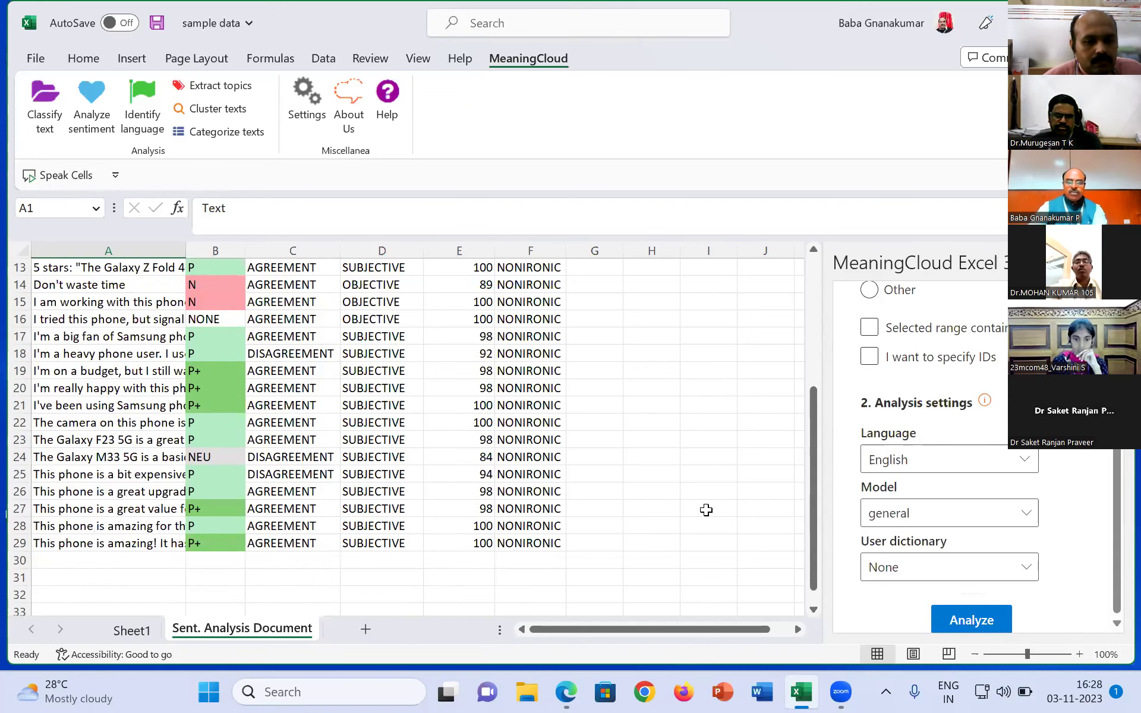
pyautogui.scroll(3, 705, 510)
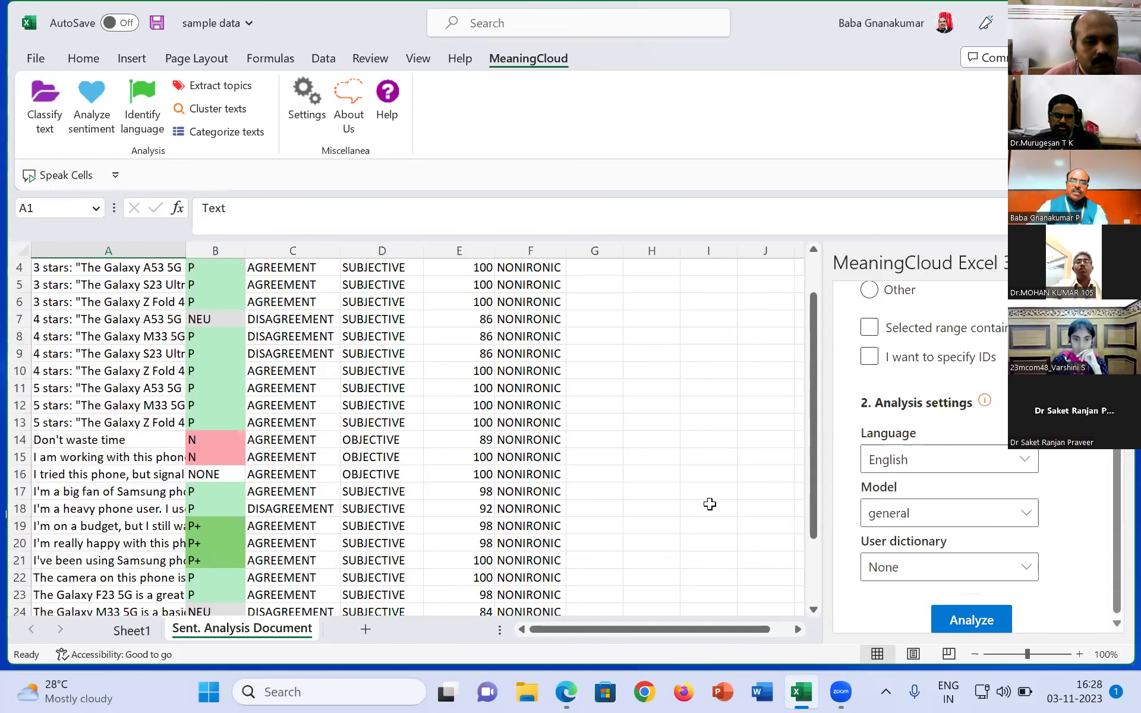
pyautogui.scroll(1, 709, 504)
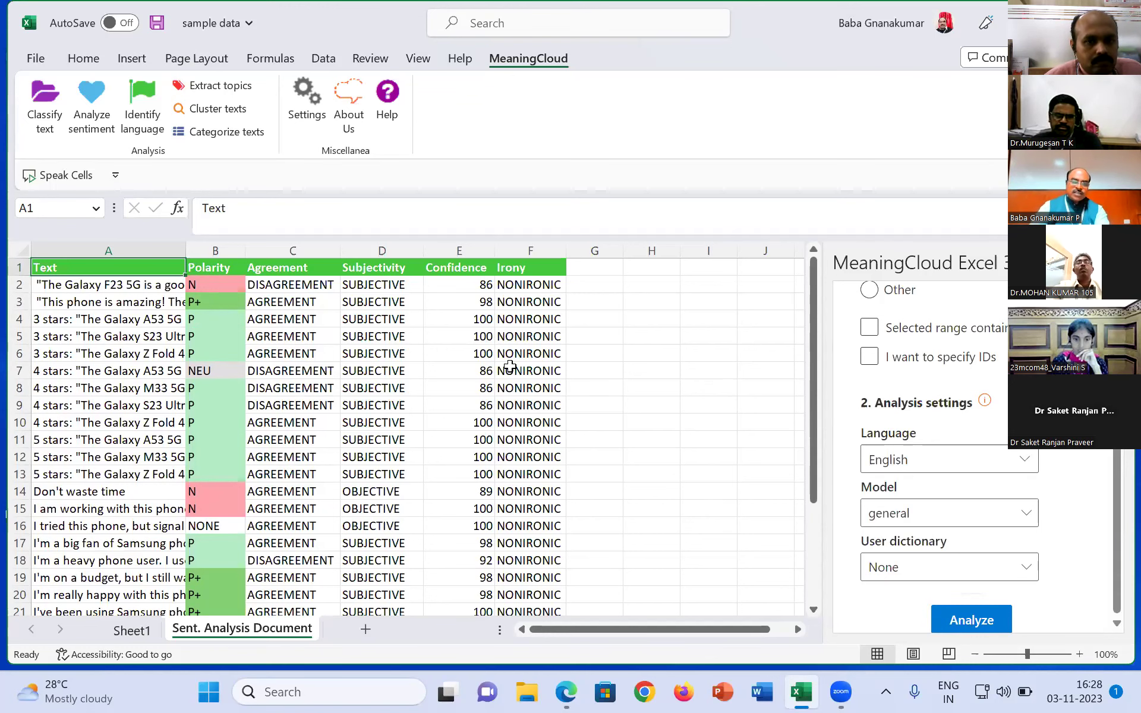
# Examine the Subjectivity values in rows 14 to 16 of the results and compare them with the review text in row 14.
pyautogui.scroll(-2, 510, 367)
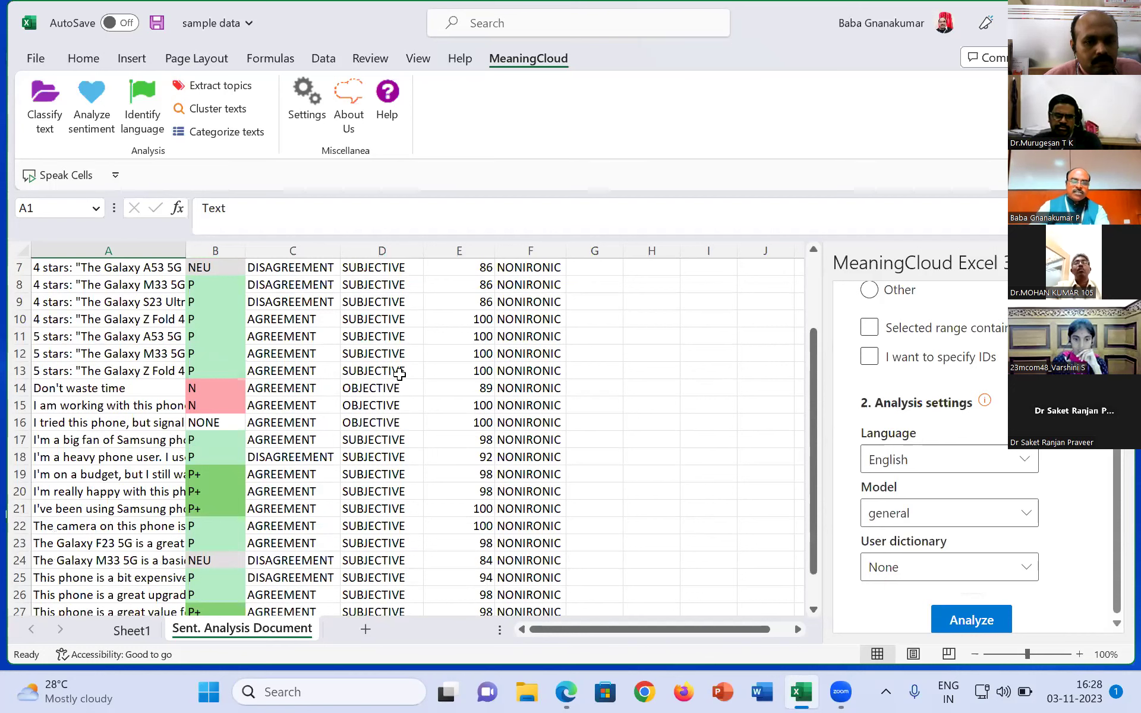
pyautogui.scroll(-1, 364, 338)
pyautogui.click(368, 339)
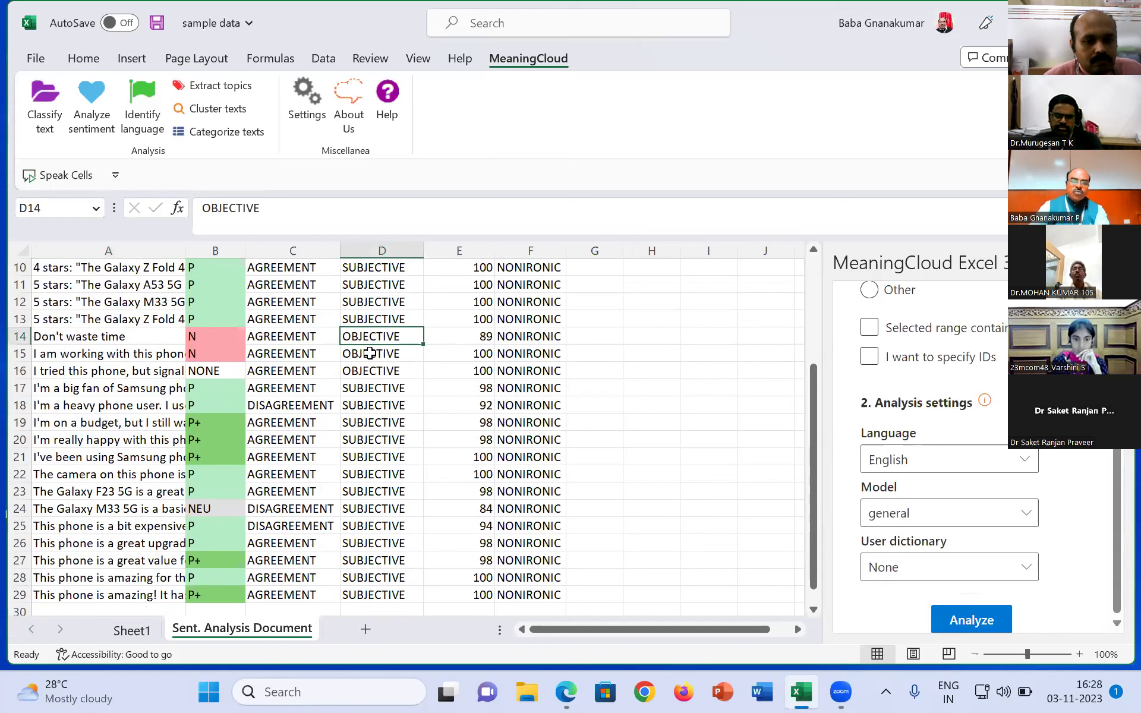
pyautogui.click(370, 370)
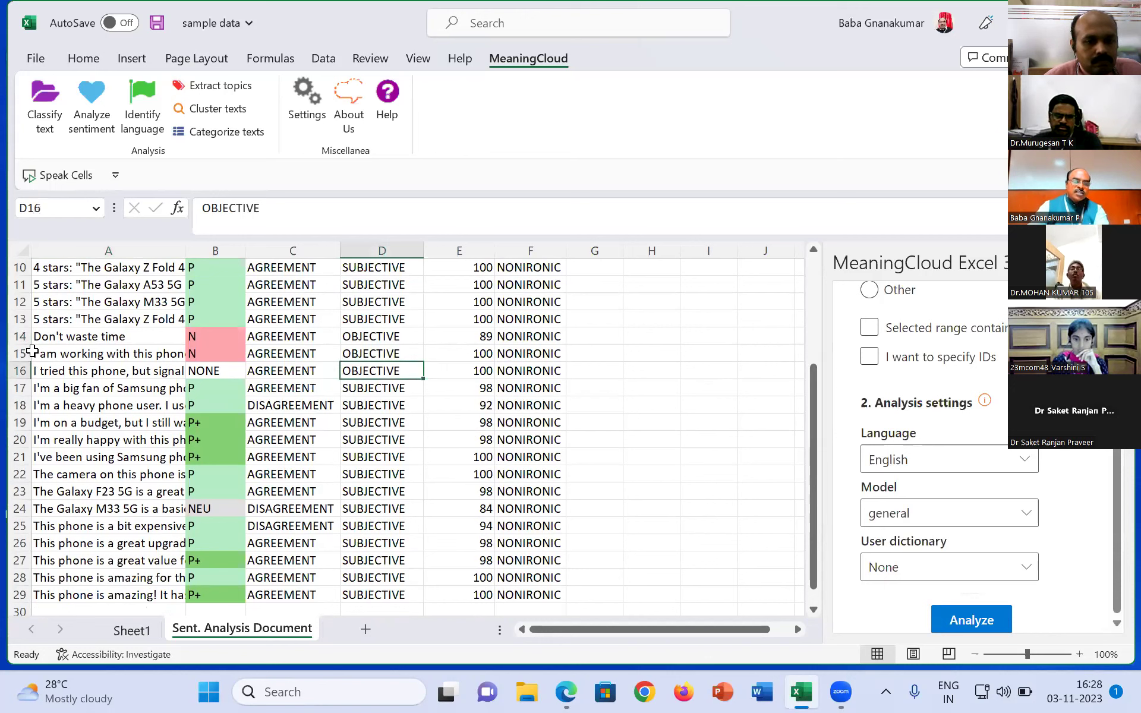
pyautogui.click(76, 335)
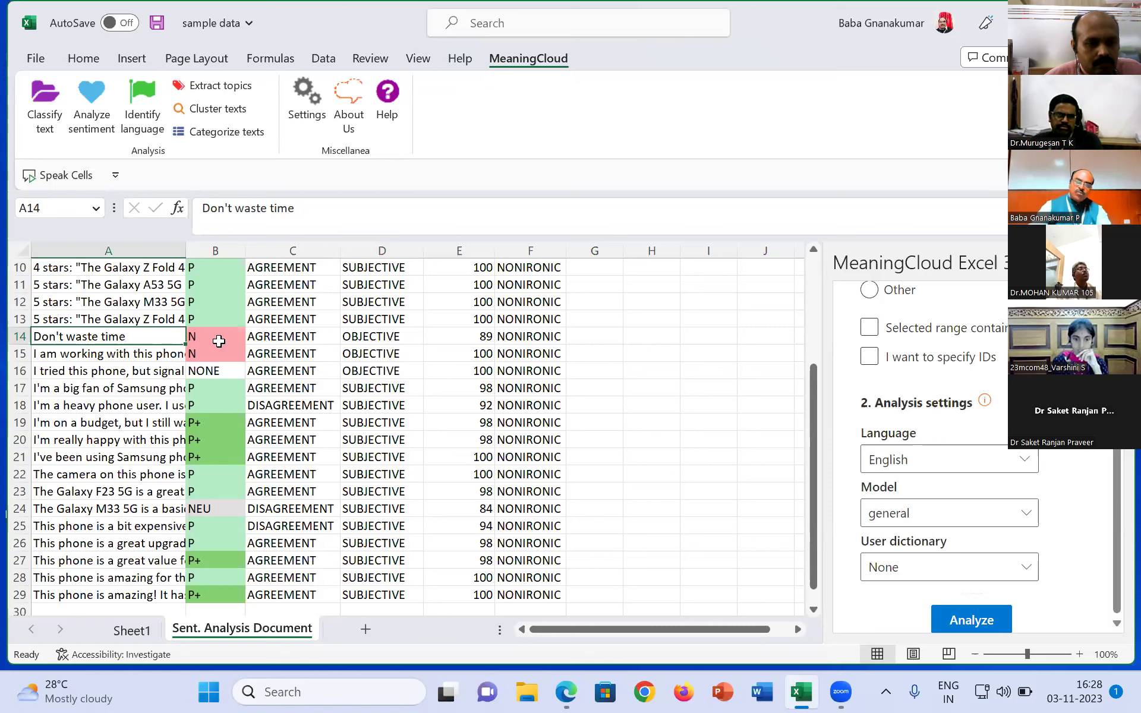
pyautogui.click(371, 338)
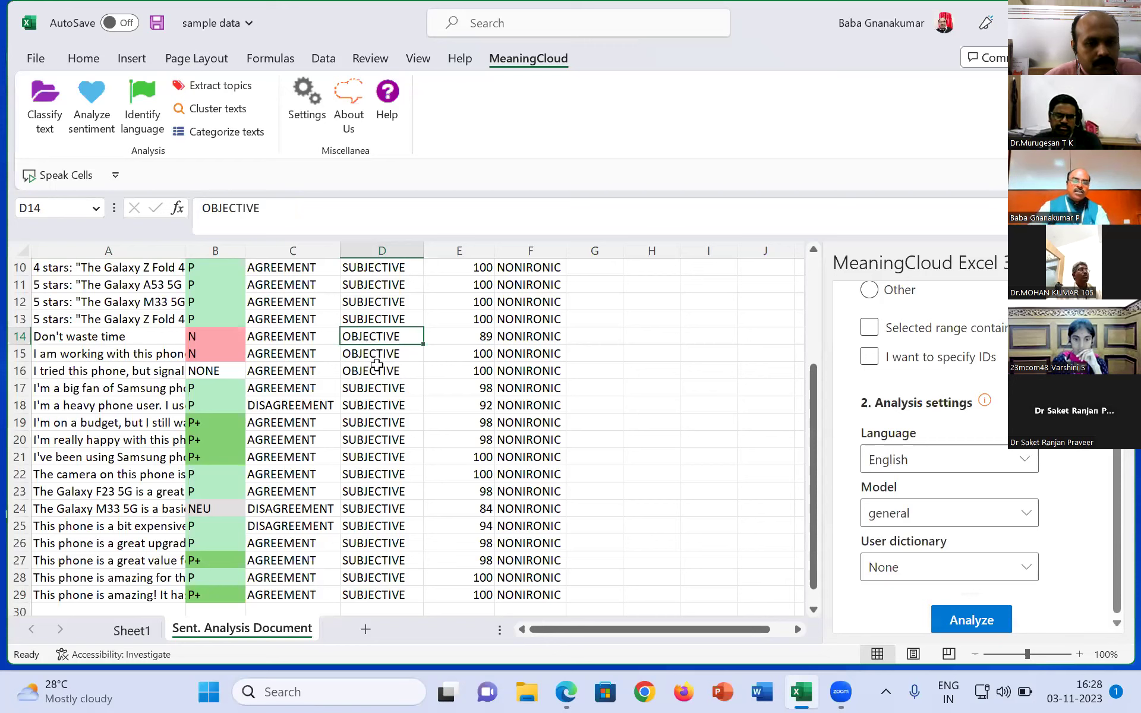
pyautogui.press('Down')
pyautogui.press('Down')
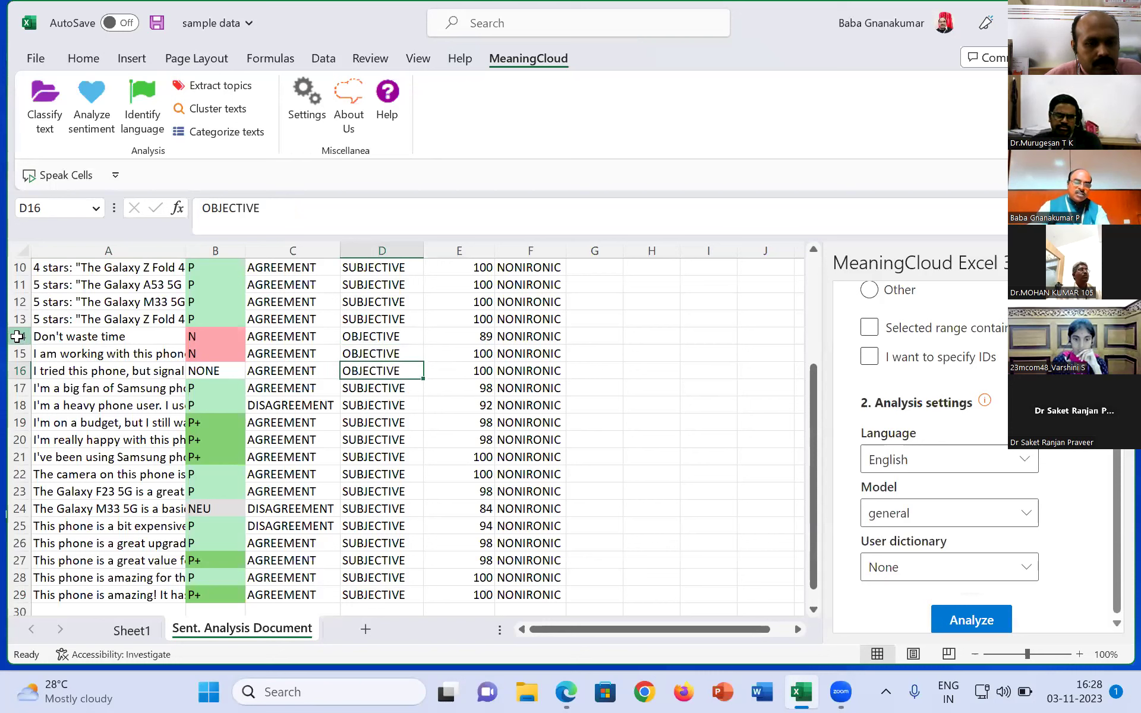
# Delete rows 14 to 16, which hold the objective reviews, from the Sent. Analysis Document sheet and check the remaining rows.
pyautogui.moveTo(17, 337); pyautogui.dragTo(17, 370)
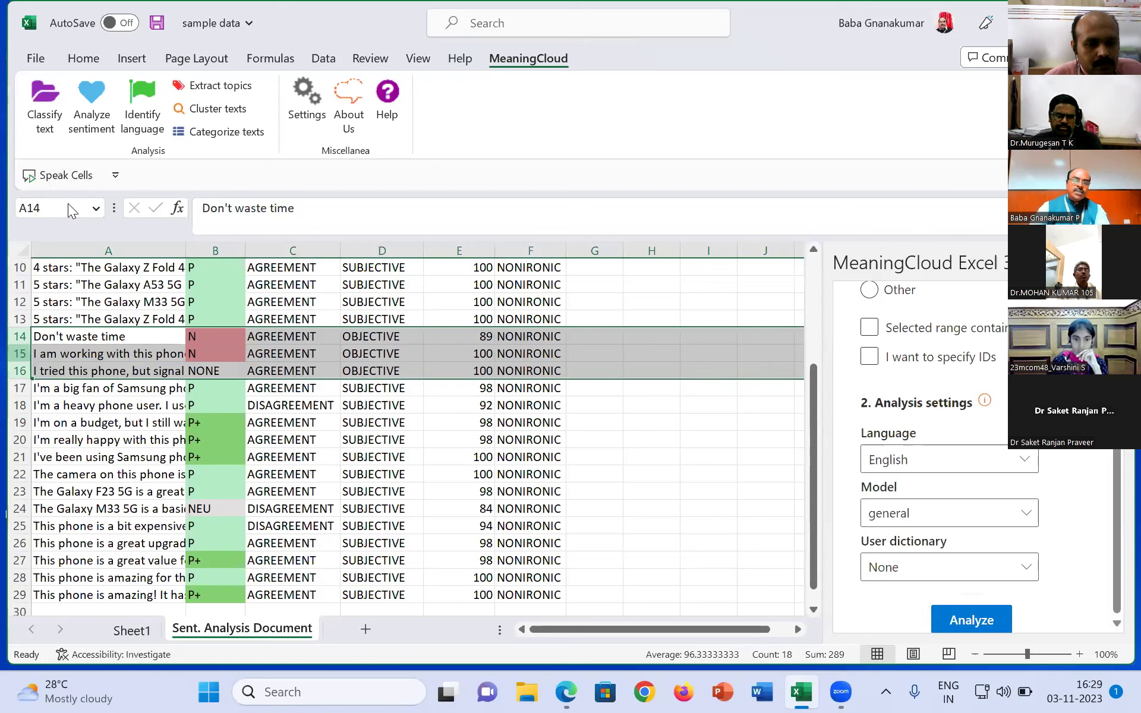
pyautogui.rightClick(21, 363)
pyautogui.click(70, 211)
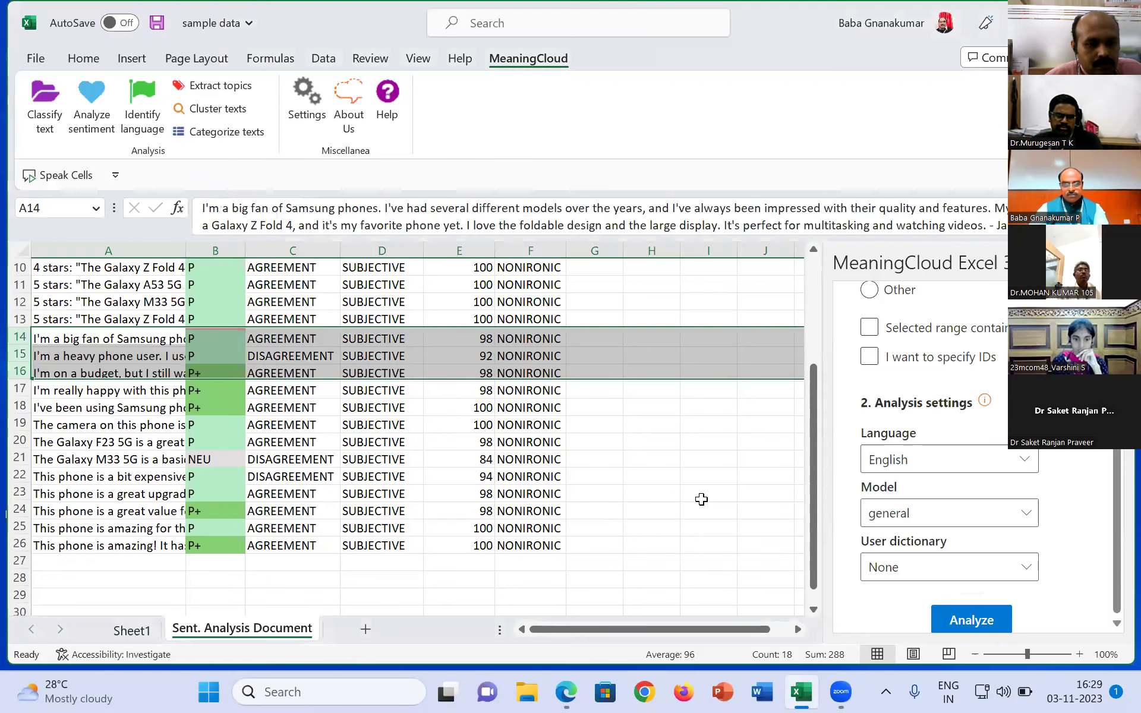
pyautogui.click(651, 473)
pyautogui.scroll(3, 508, 381)
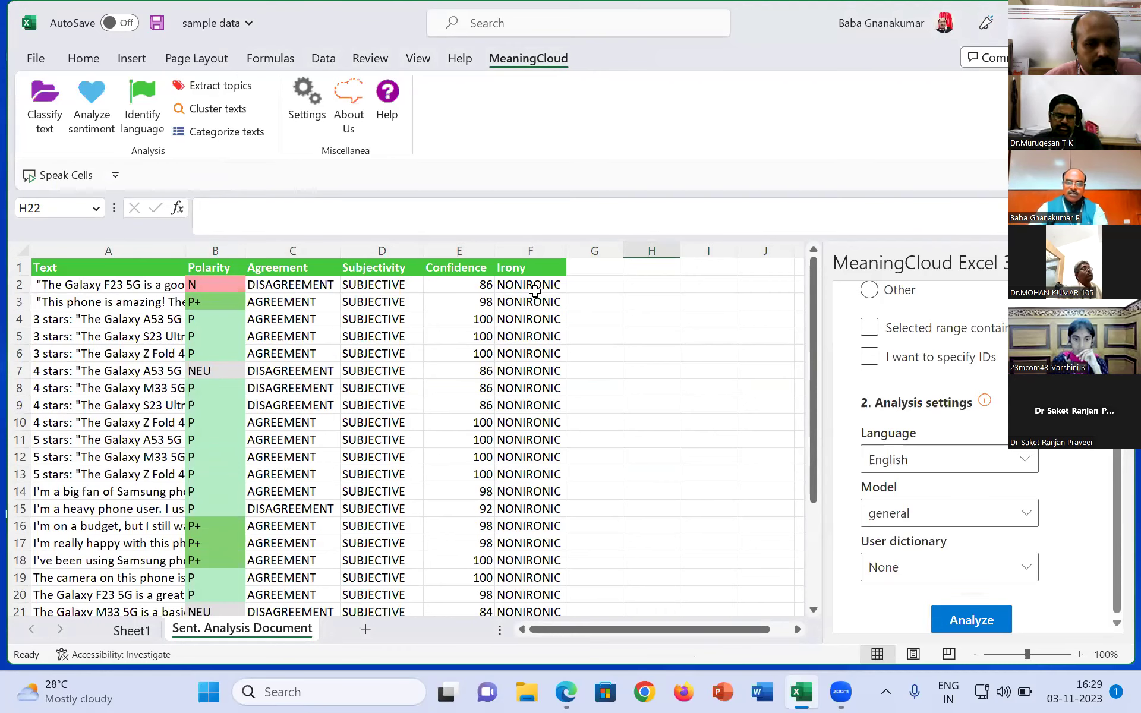
pyautogui.scroll(-3, 535, 328)
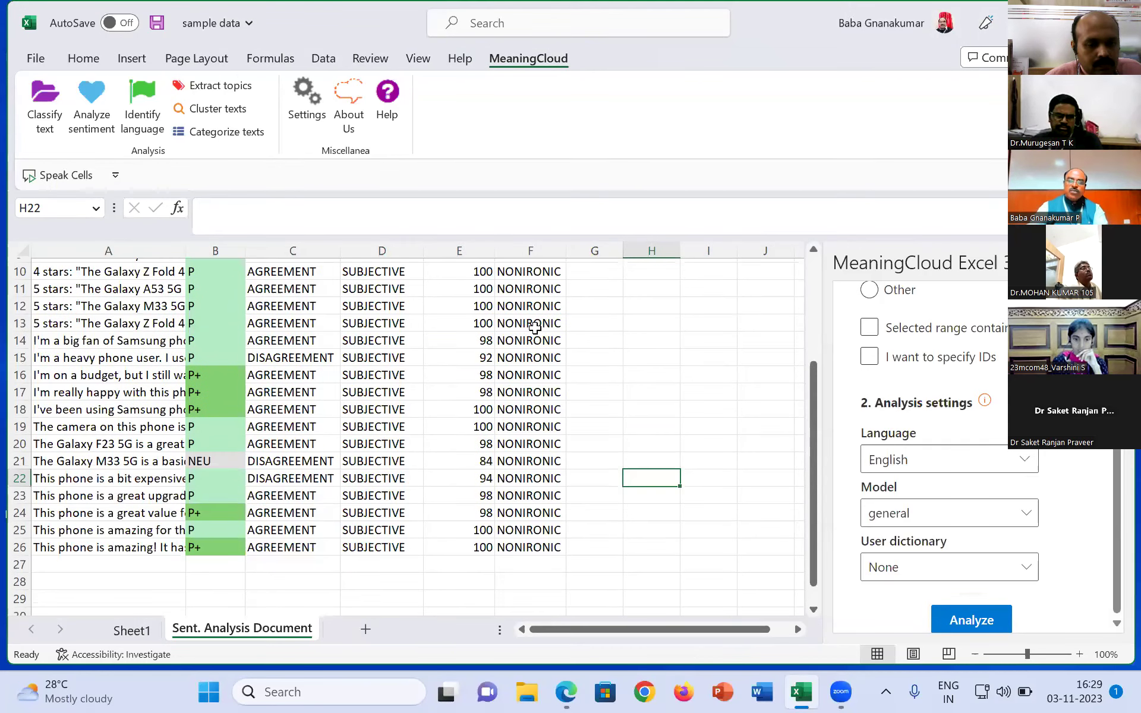
pyautogui.scroll(-2, 534, 327)
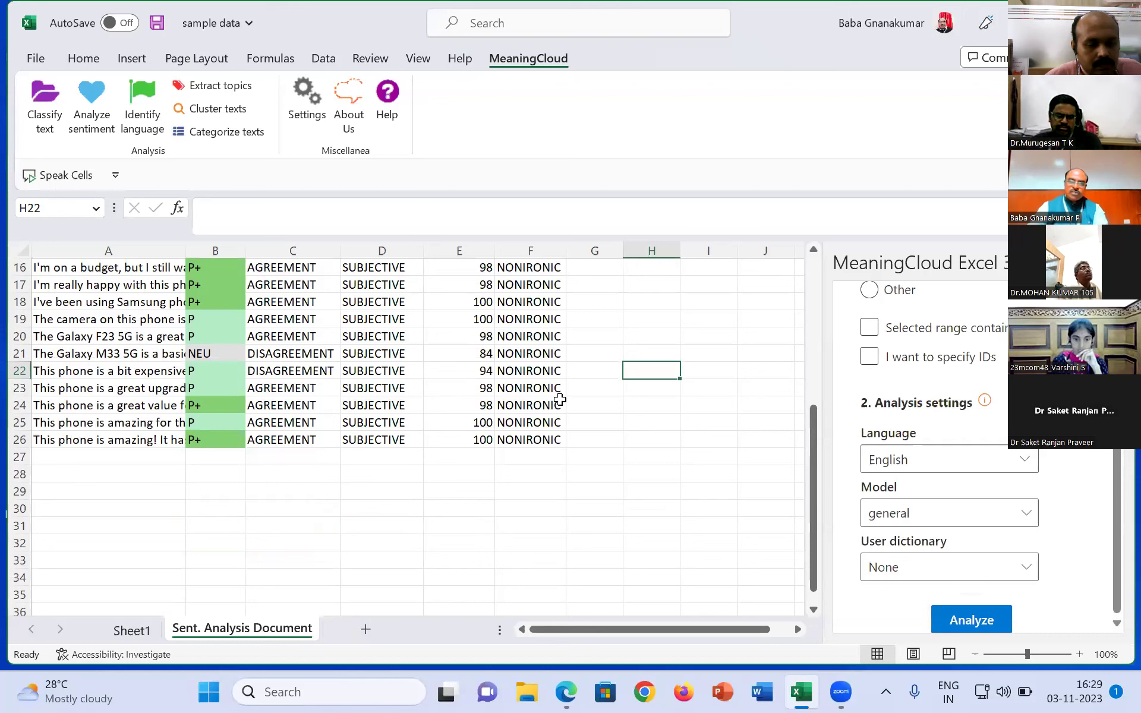
# Examine the polarity, agreement, subjectivity, confidence and irony values of all remaining reviews on the Sent. Analysis Document sheet.
pyautogui.scroll(5, 683, 413)
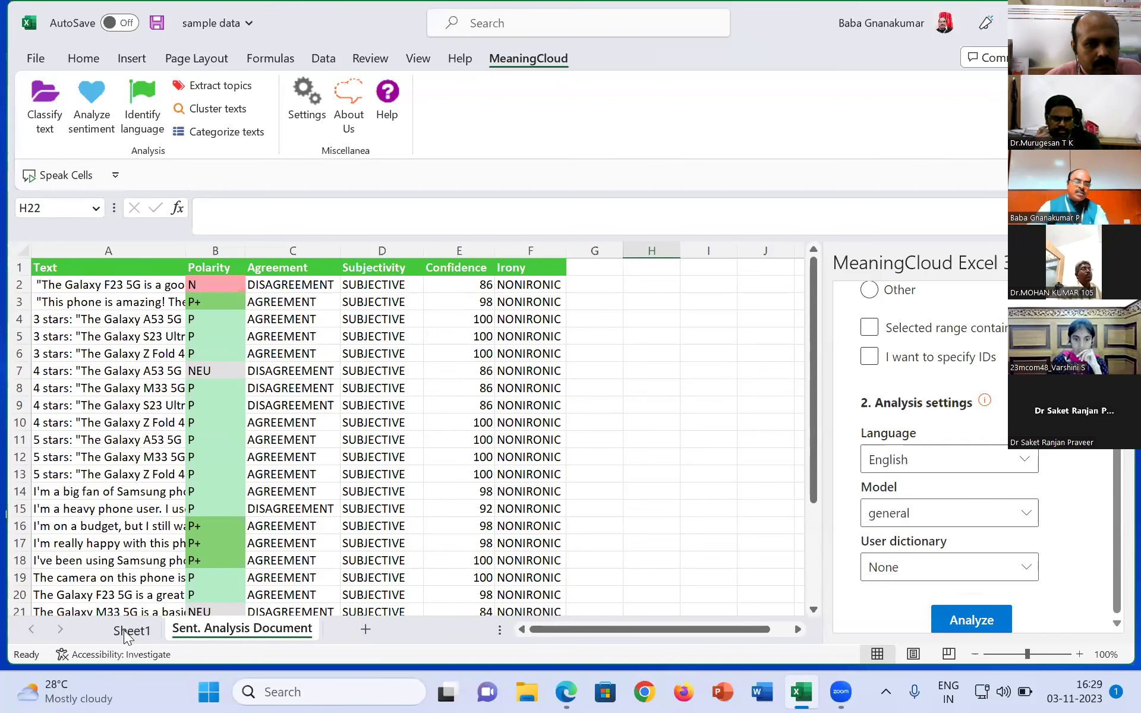
pyautogui.scroll(-3, 381, 509)
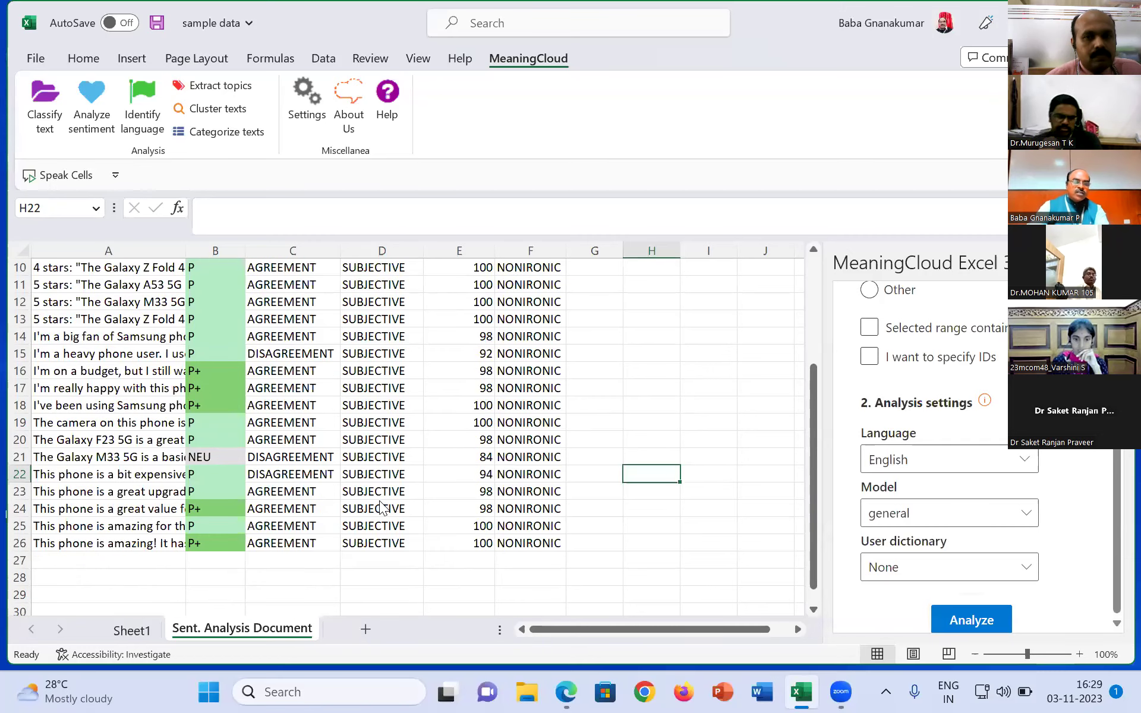
pyautogui.hotkey('ctrl', 'pageup')
pyautogui.click(229, 634)
pyautogui.scroll(3, 712, 510)
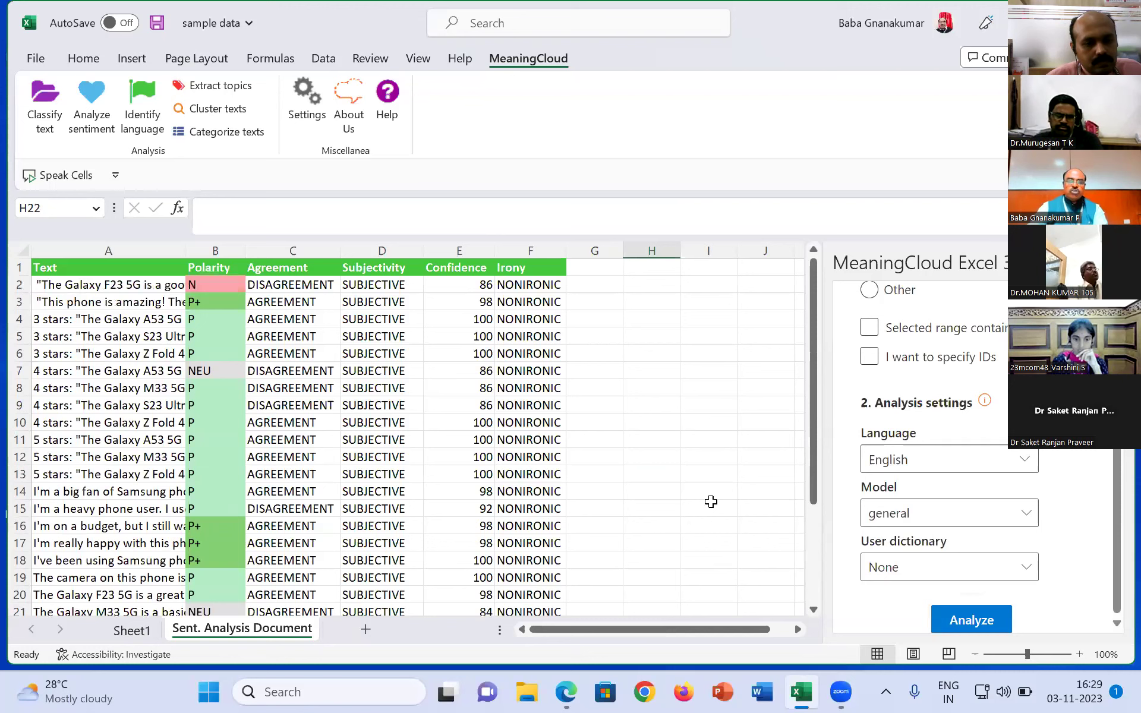
pyautogui.scroll(-3, 711, 502)
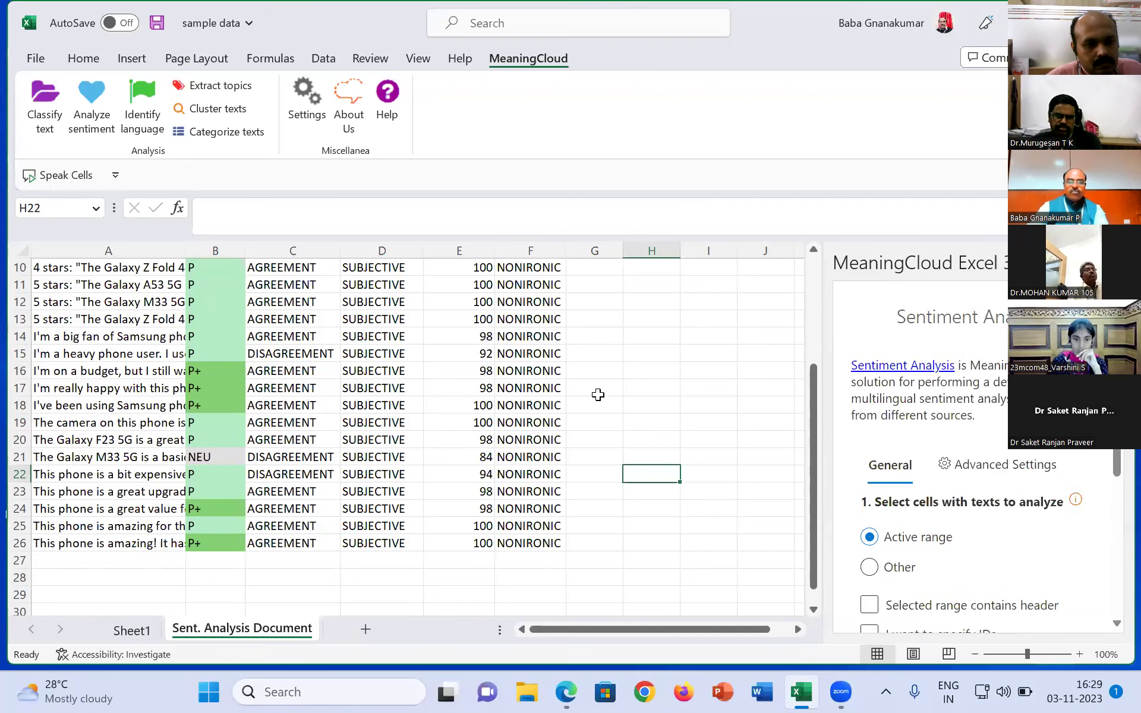
pyautogui.scroll(-2, 608, 408)
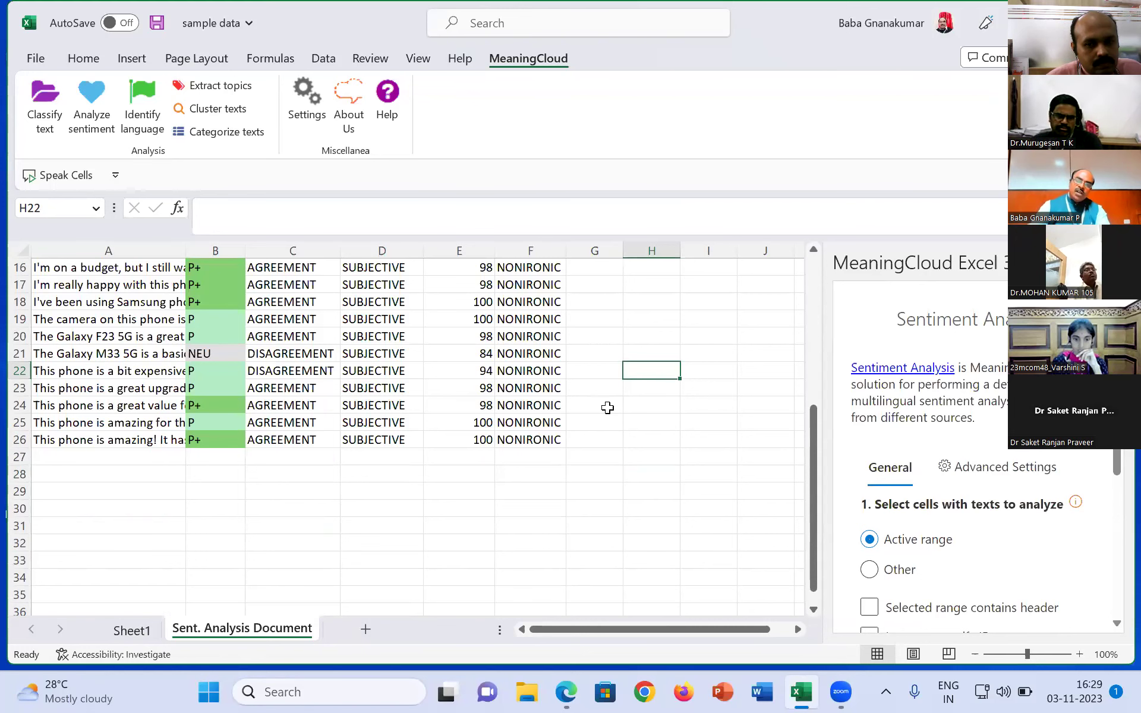
pyautogui.scroll(5, 607, 408)
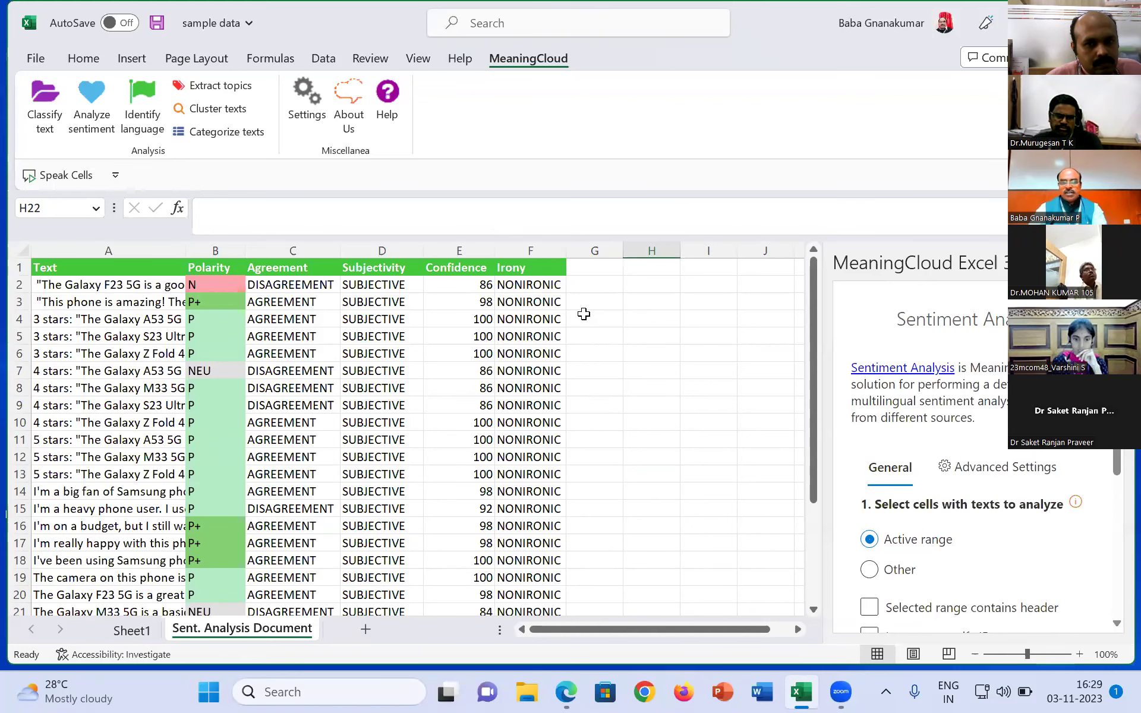
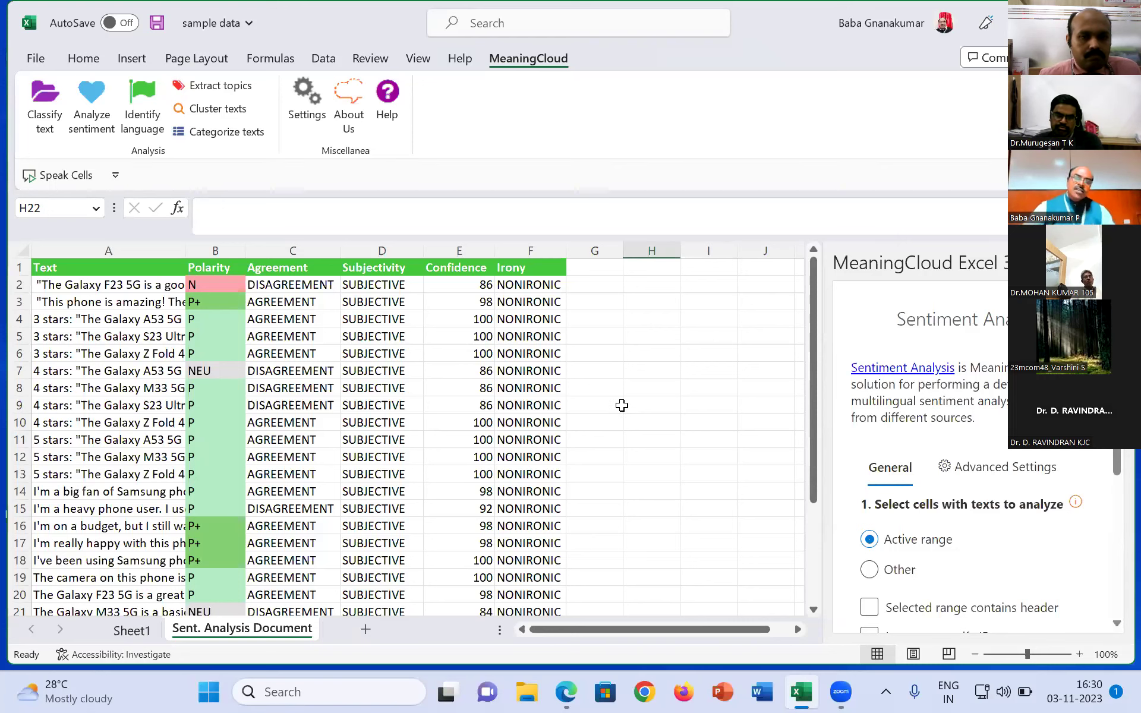
pyautogui.scroll(-3, 149, 609)
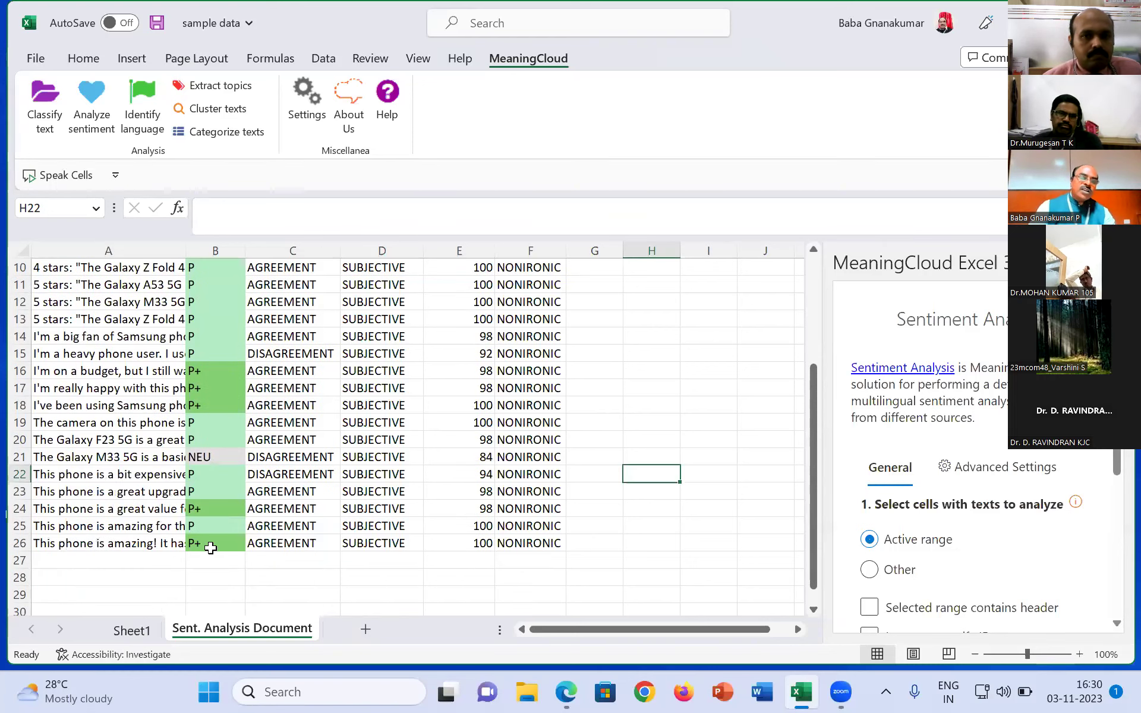
pyautogui.scroll(3, 678, 396)
pyautogui.click(676, 397)
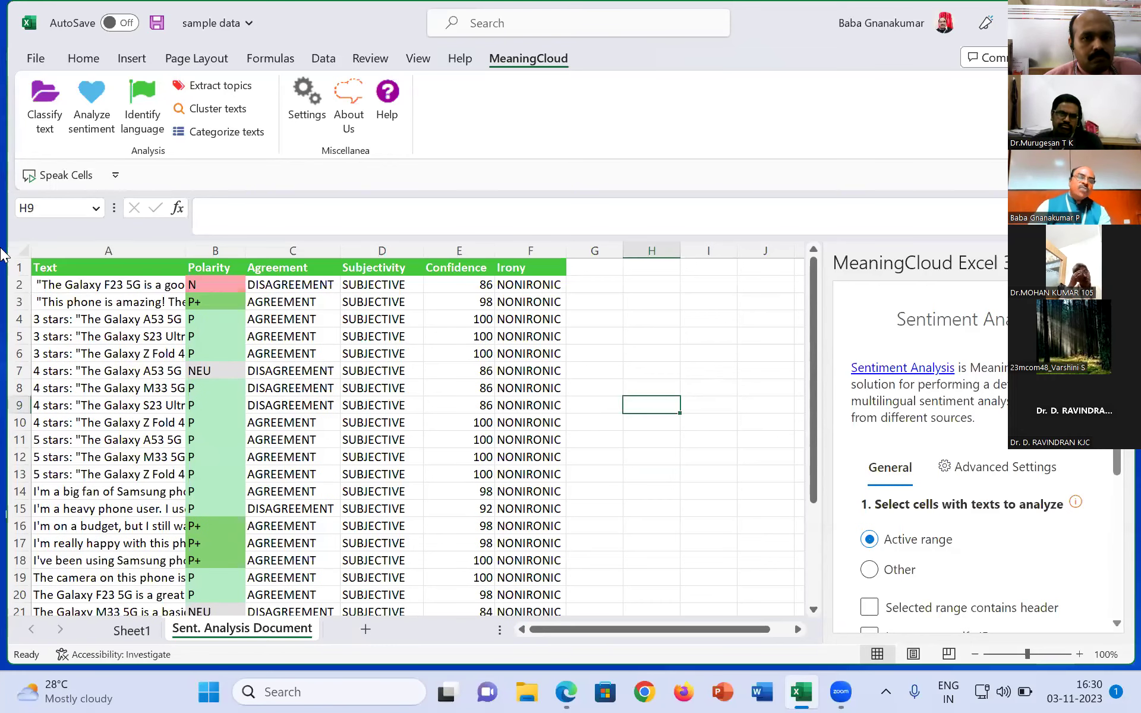
# Select the review text in A1:A26 of the Sent. Analysis Document sheet and open MeaningCloud's text clustering for it.
pyautogui.moveTo(97, 268); pyautogui.dragTo(118, 588)
pyautogui.moveTo(361, 233); pyautogui.dragTo(42, 108)
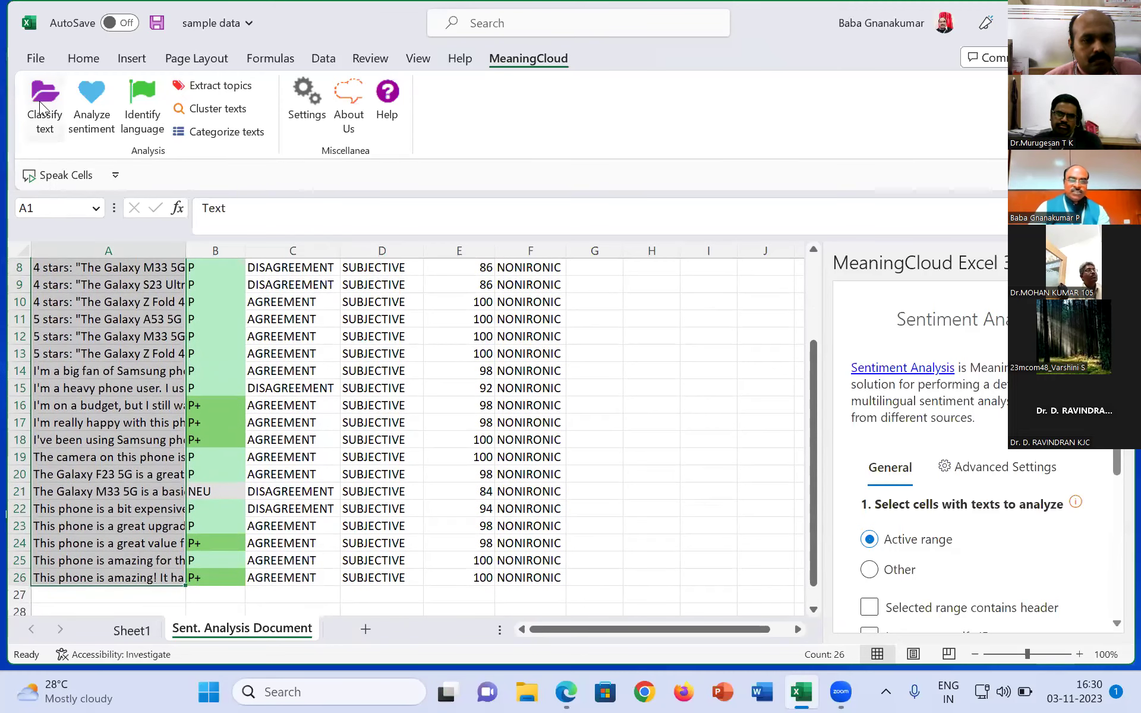
pyautogui.click(214, 112)
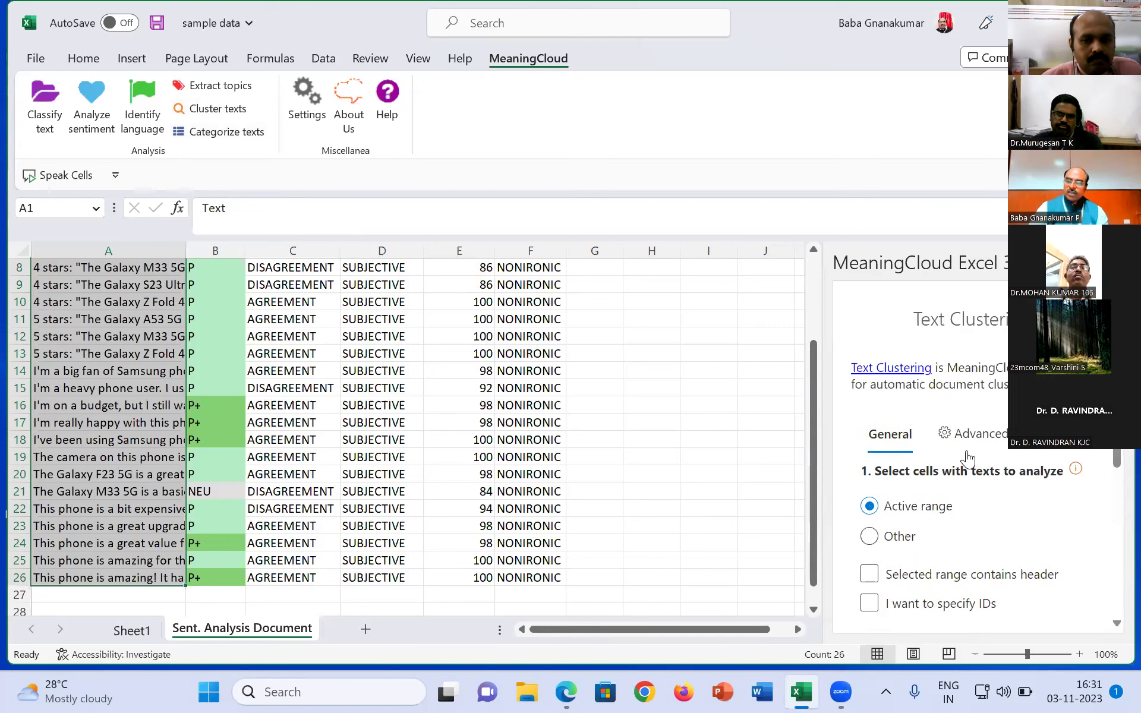
# Check the available clustering modes and run the text clustering on the active range with English, Topic Modeling and no stopwords.
pyautogui.scroll(-5, 966, 452)
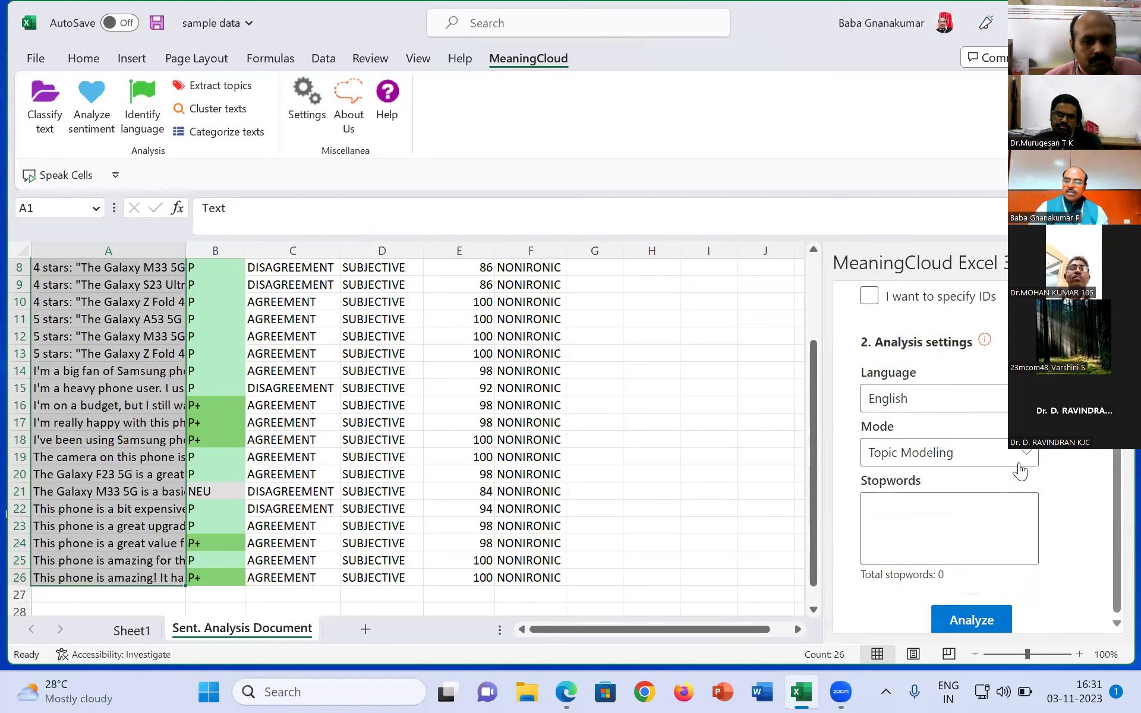
pyautogui.click(1026, 461)
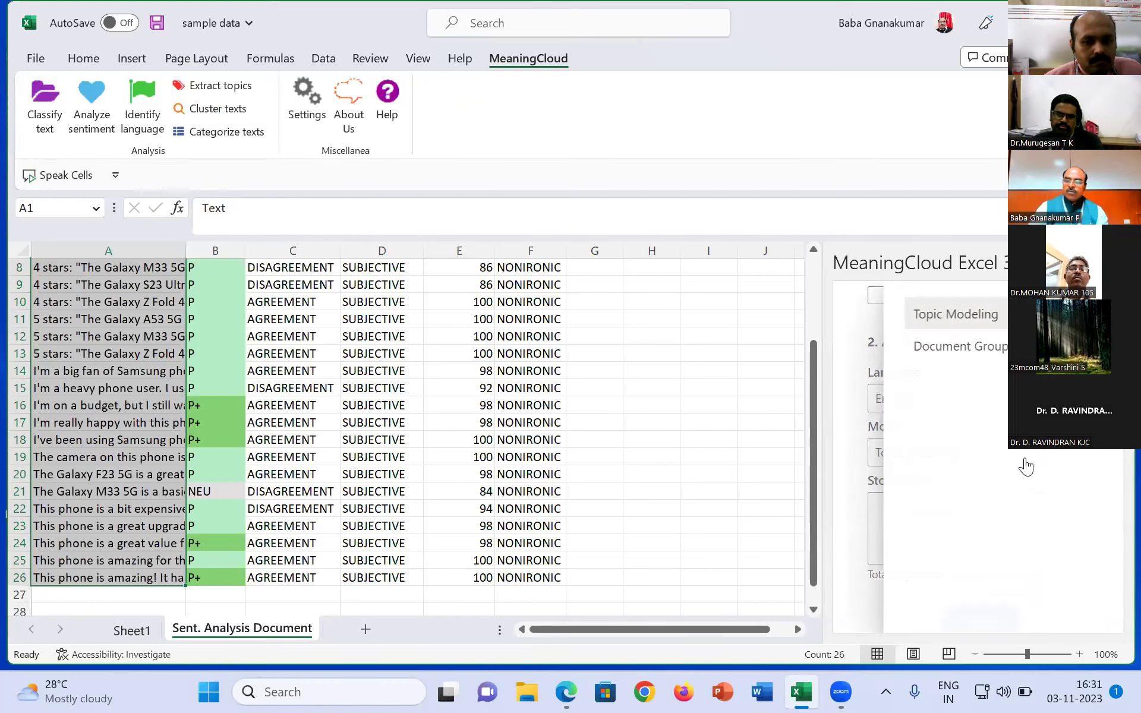
pyautogui.click(845, 330)
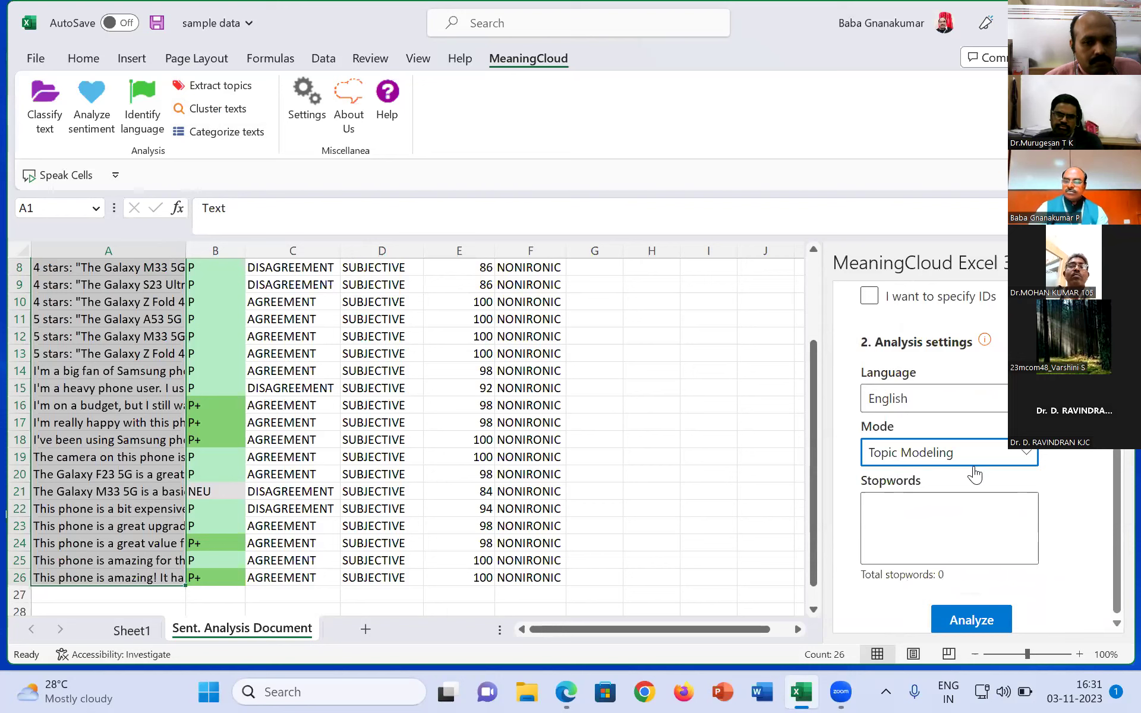
pyautogui.scroll(3, 973, 466)
pyautogui.scroll(-3, 975, 560)
pyautogui.click(972, 621)
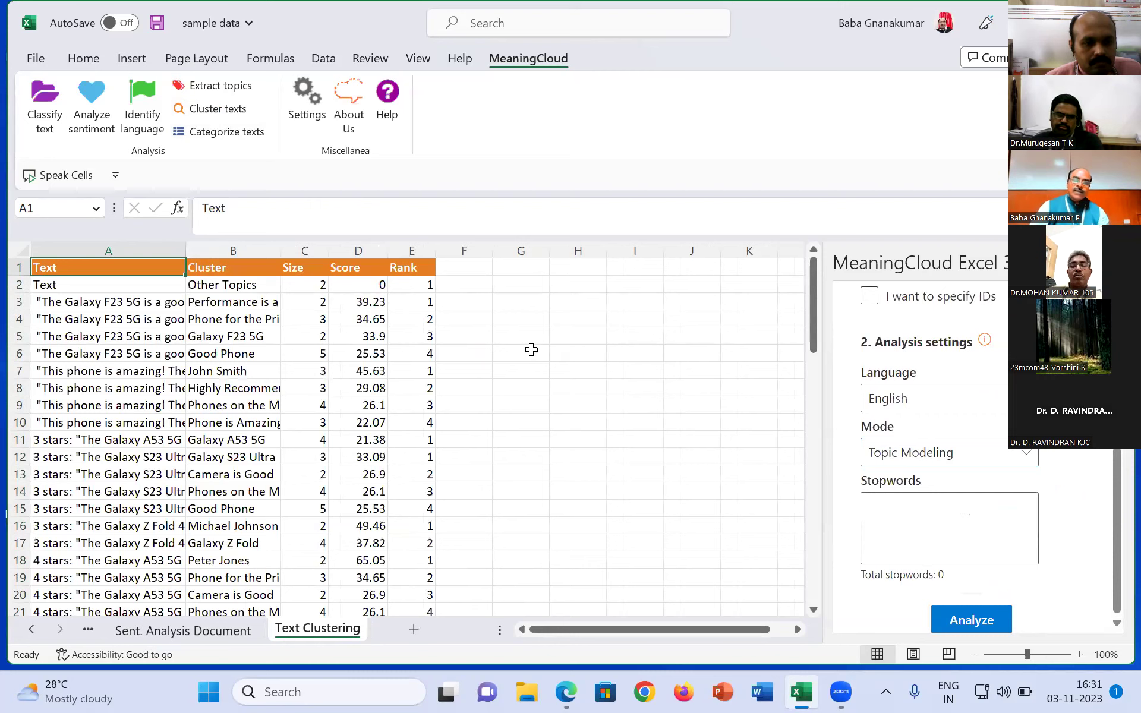
# Widen the Rank column on the Text Clustering sheet and look through the clusters, sizes, scores and ranks of all reviews.
pyautogui.moveTo(435, 250); pyautogui.dragTo(460, 256)
pyautogui.scroll(-11, 673, 417)
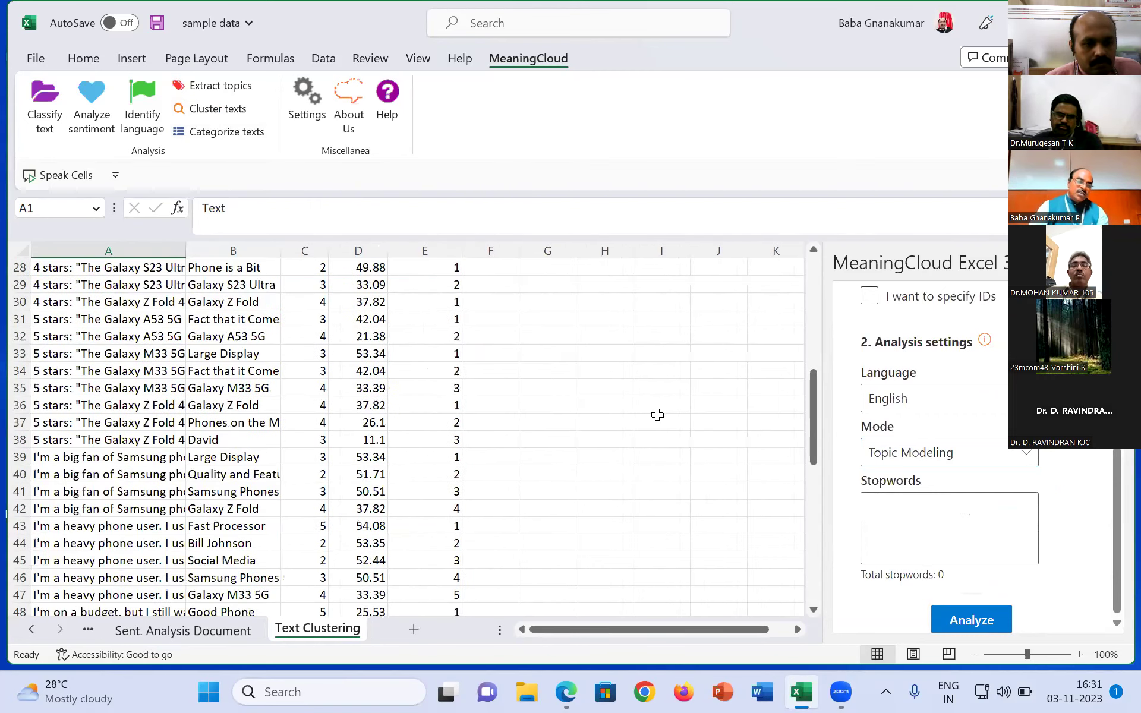
pyautogui.scroll(-12, 657, 415)
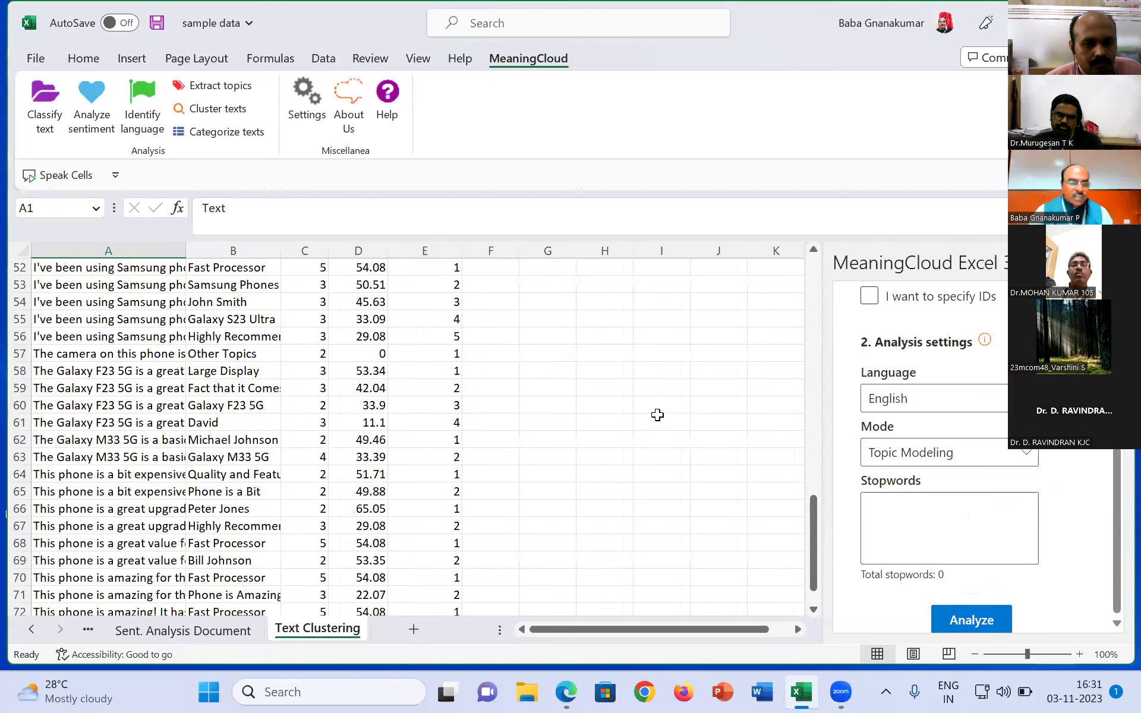
pyautogui.scroll(7, 658, 415)
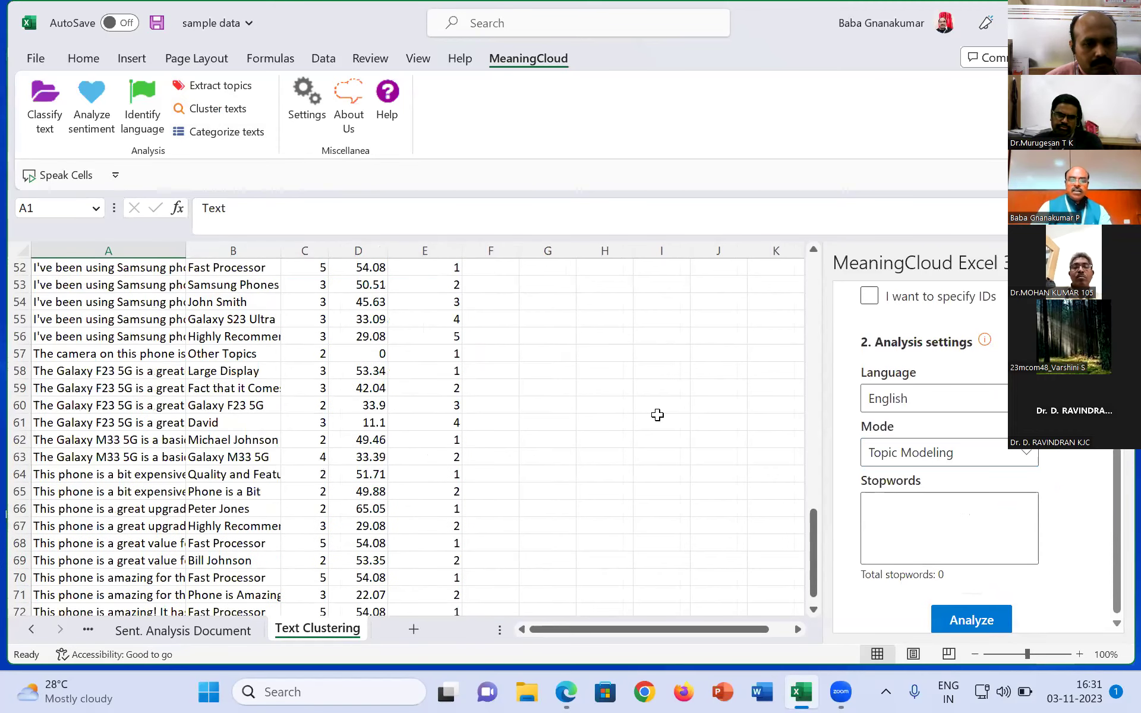
pyautogui.scroll(6, 540, 344)
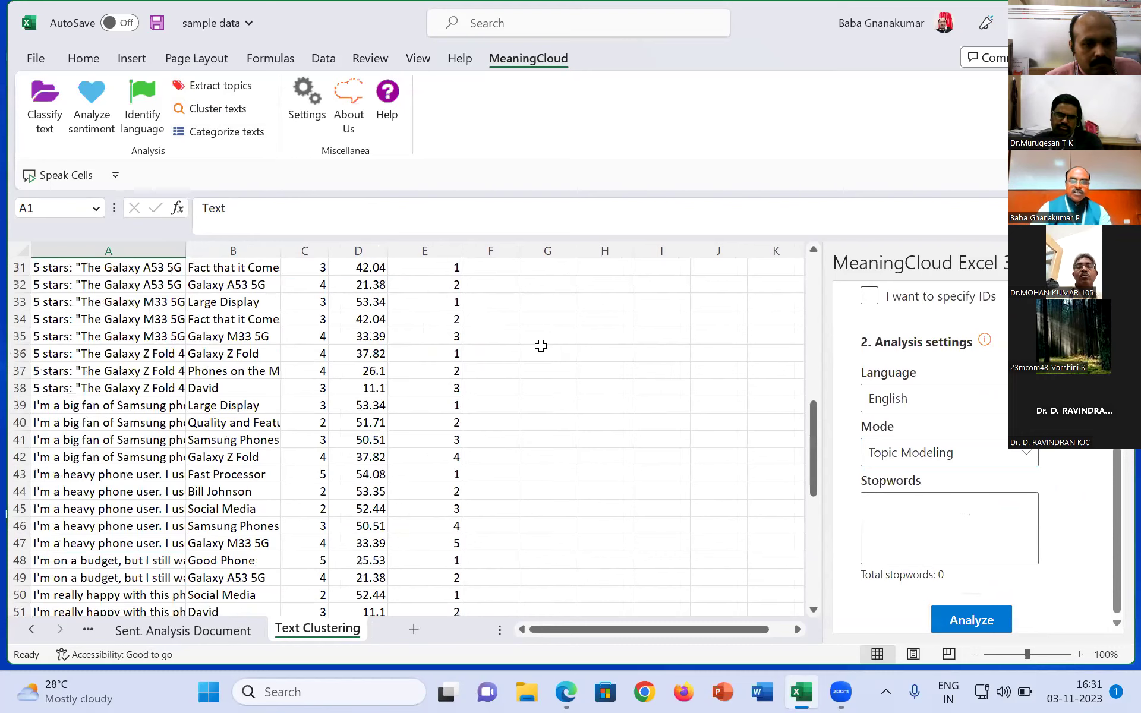
pyautogui.scroll(10, 540, 345)
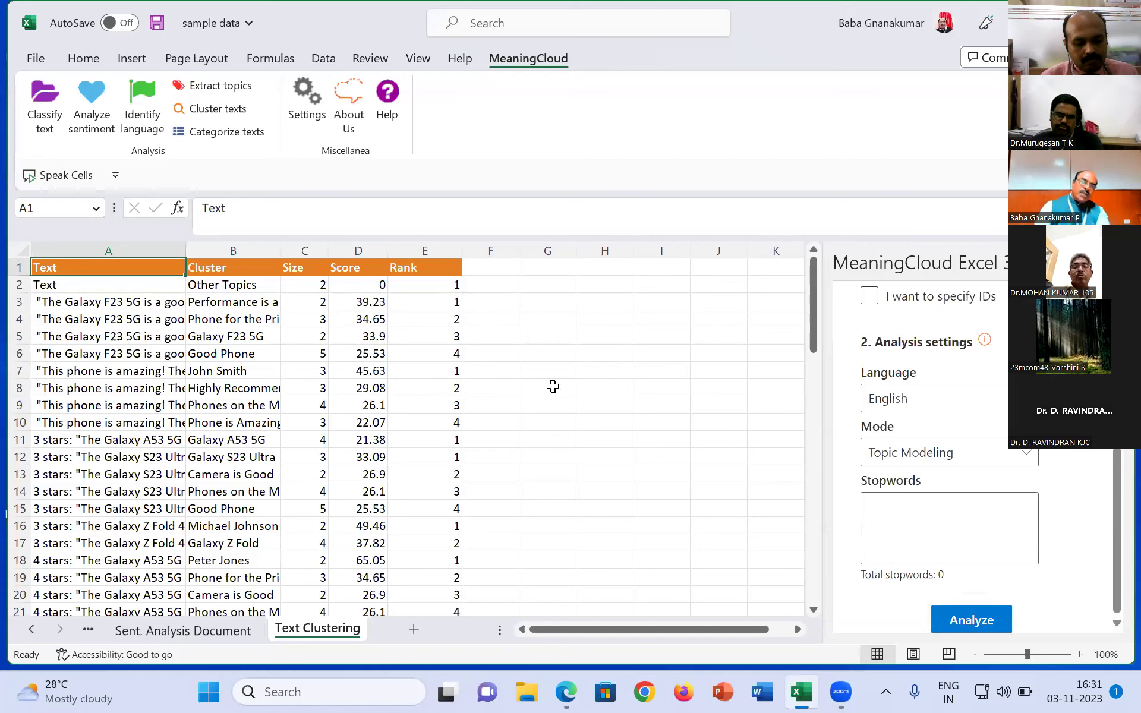
# Widen the Cluster and Text columns to make the full cluster names readable, and select the cluster name in B5.
pyautogui.moveTo(281, 250); pyautogui.dragTo(402, 252)
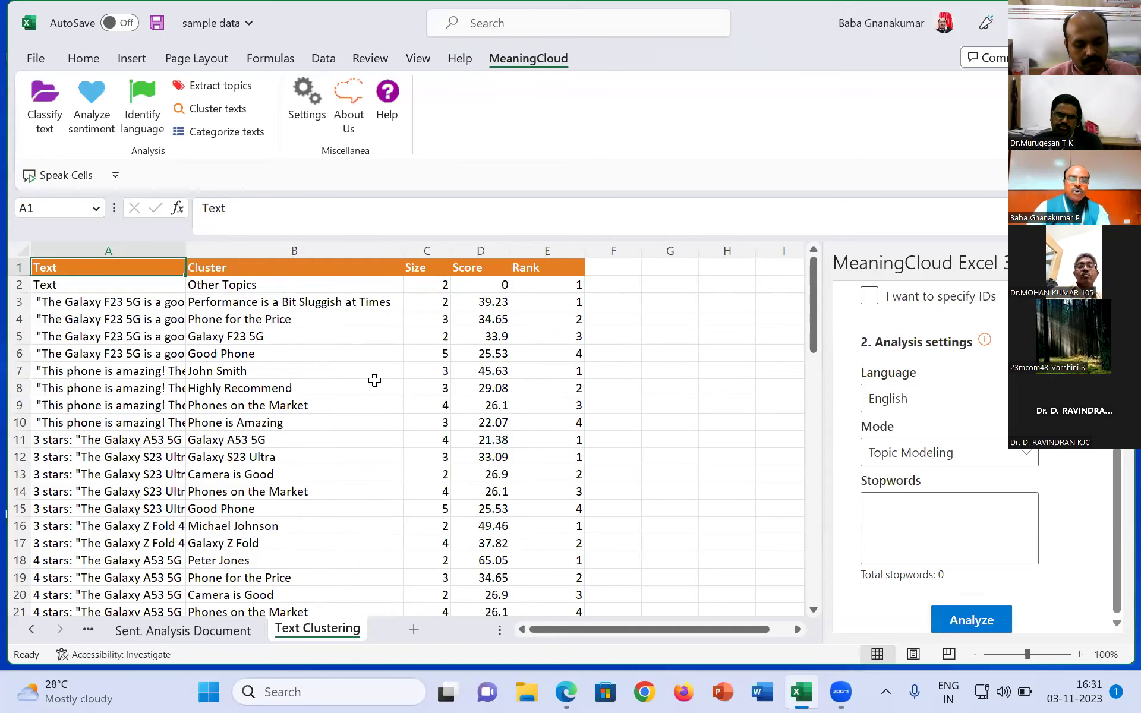
pyautogui.moveTo(185, 250); pyautogui.dragTo(214, 250)
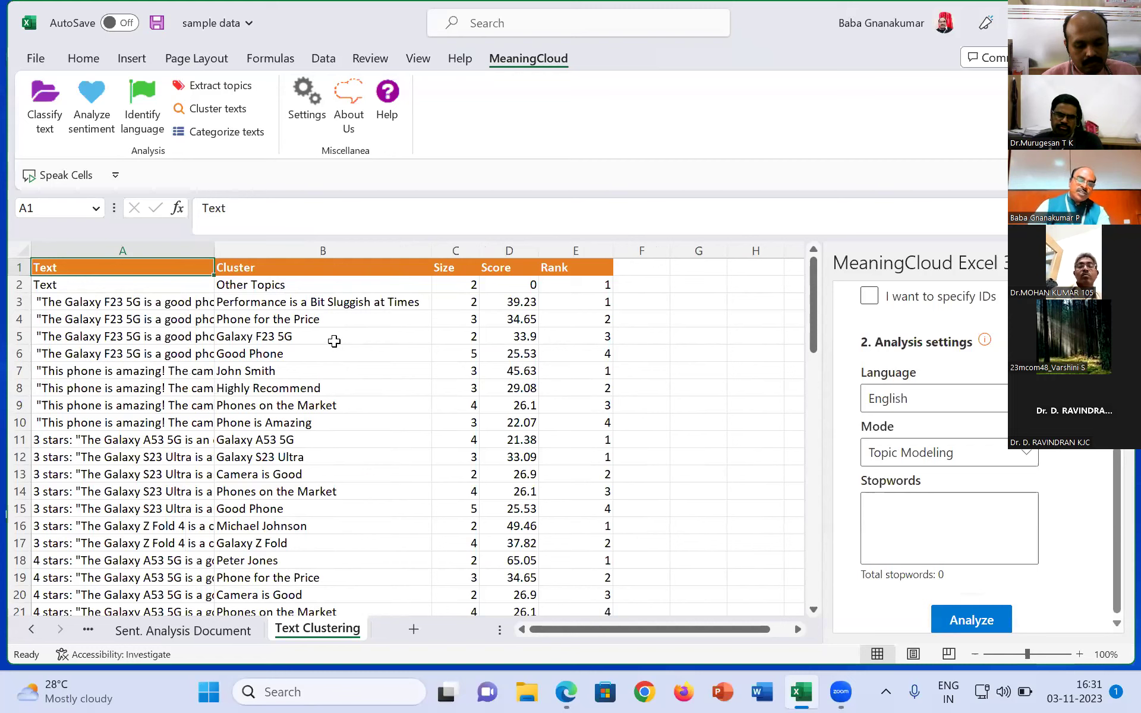
pyautogui.click(334, 342)
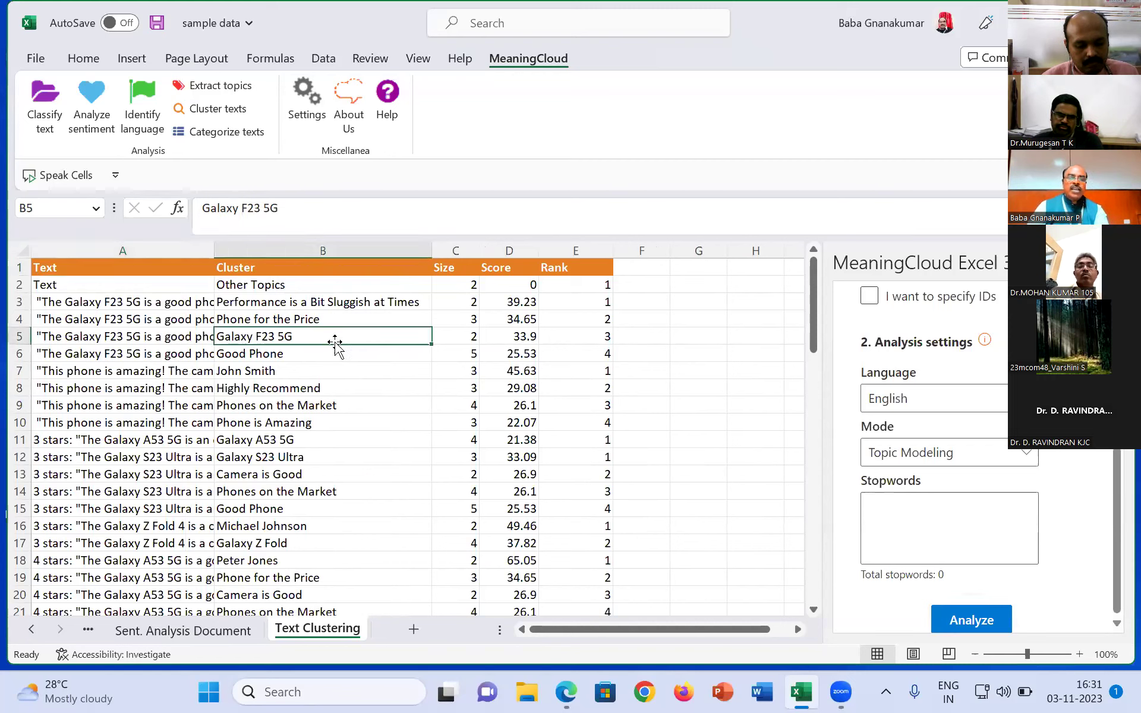